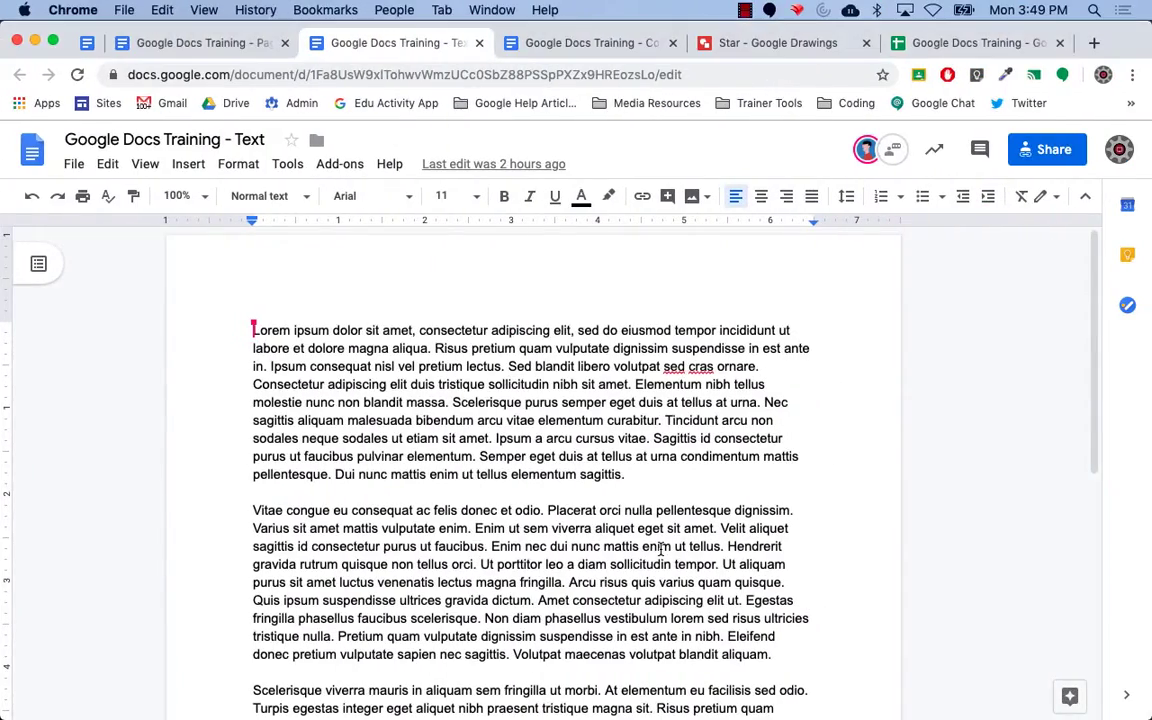
Go from the Student Version agenda to the 'Google Docs Training - Page Numbers' document.
click(87, 45)
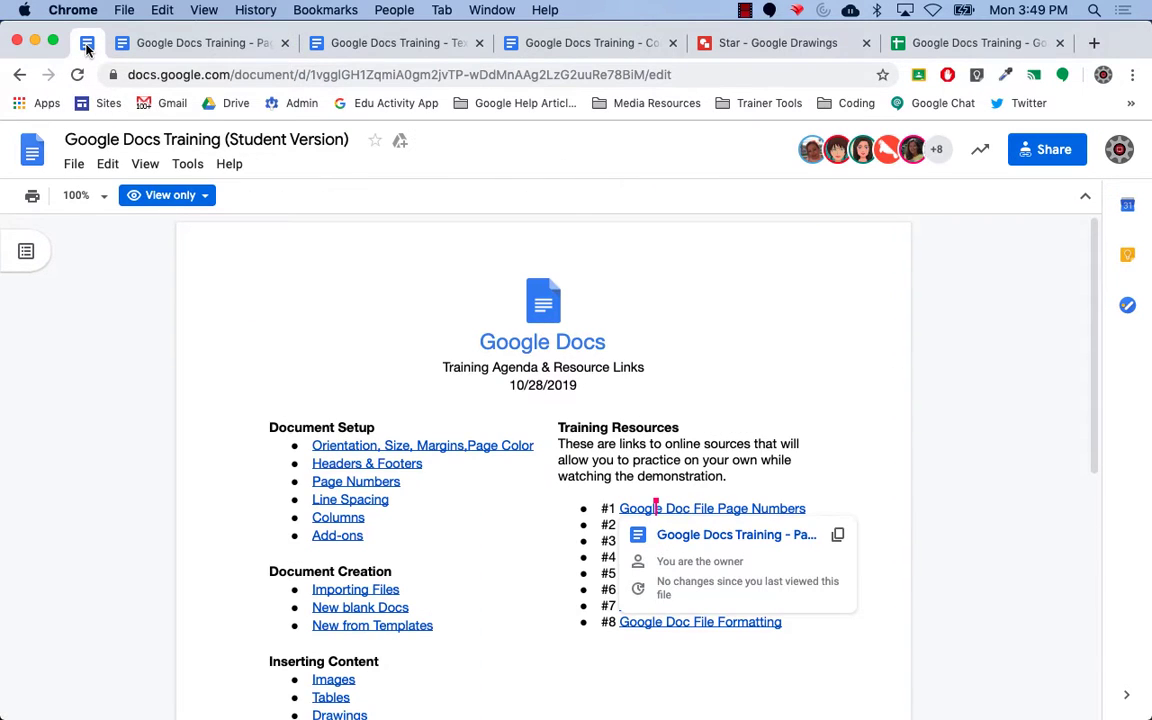
click(163, 52)
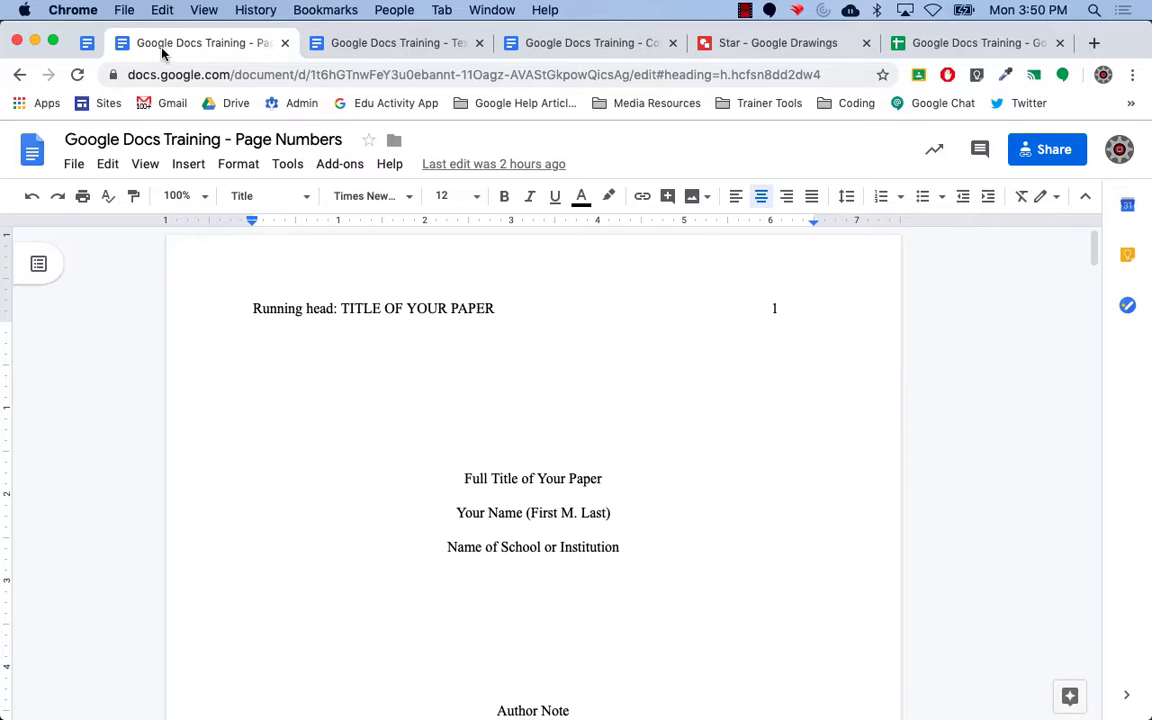
Open Page setup from the File menu for the Page Numbers document.
click(77, 172)
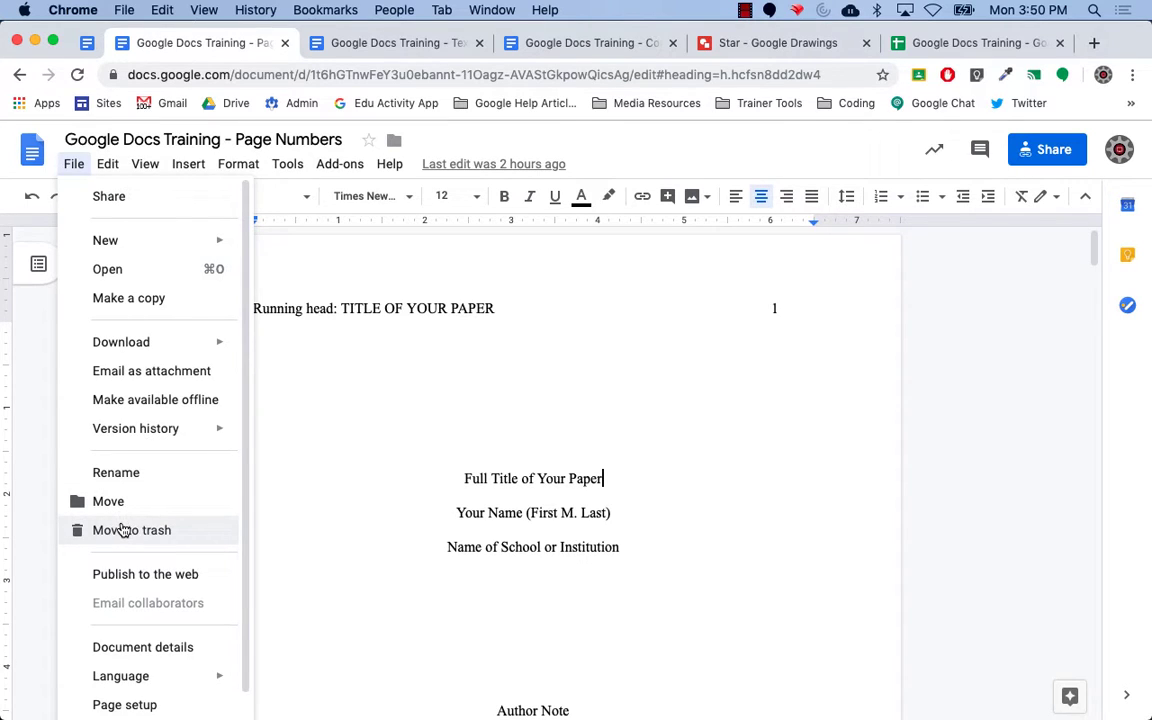
click(140, 704)
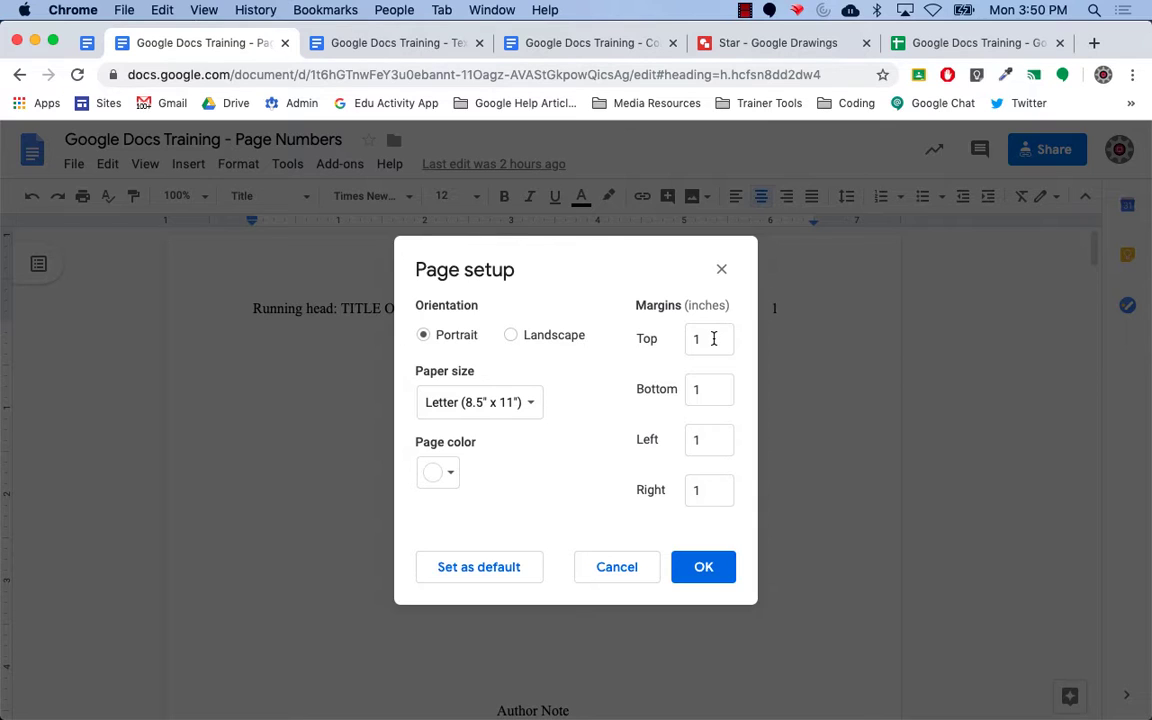
In Page setup, keep Letter paper size, set the page colour to blue, and apply.
click(527, 405)
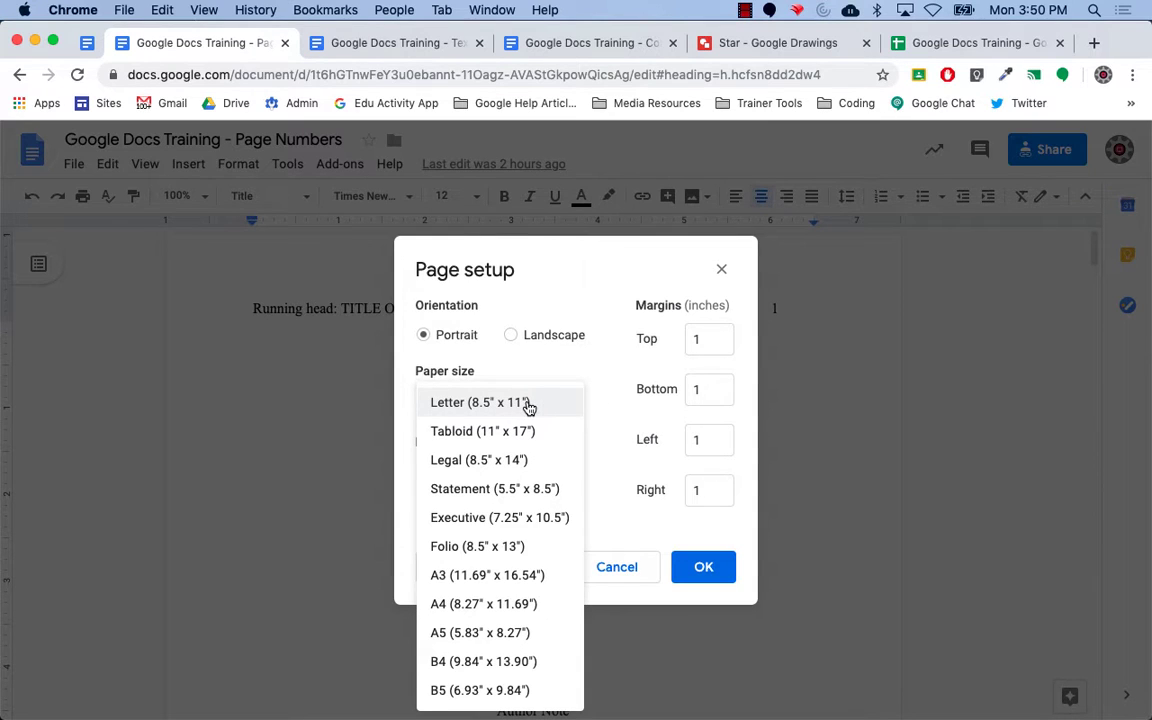
click(607, 401)
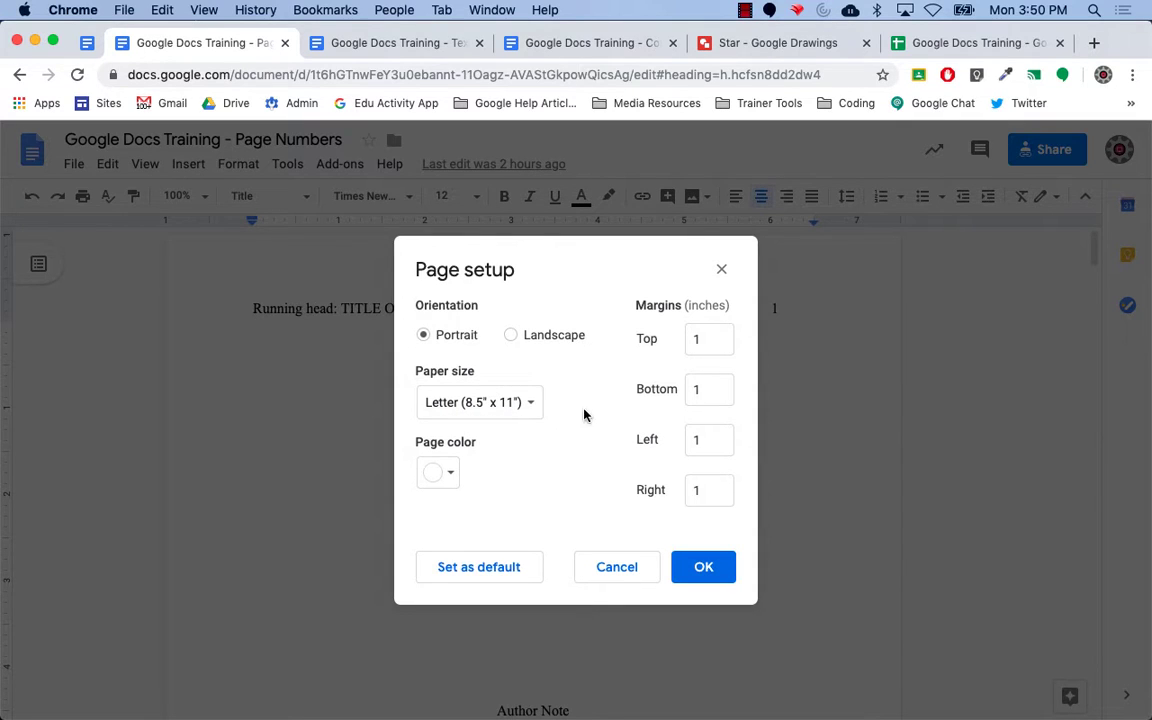
click(455, 483)
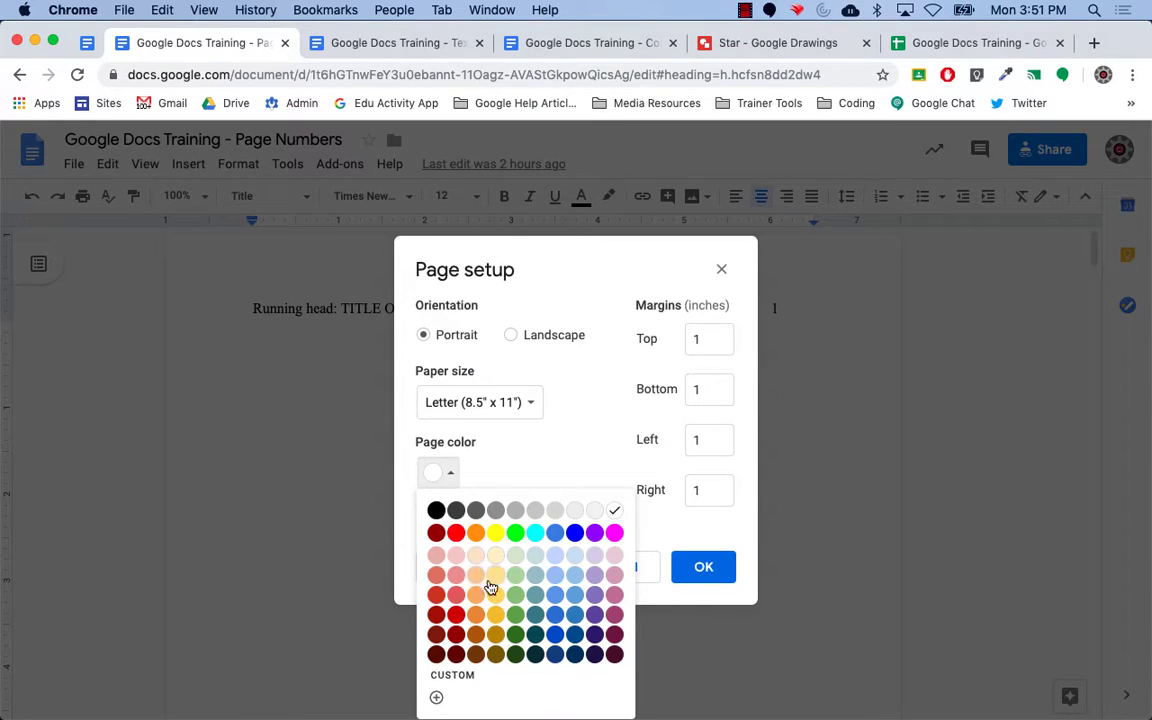
click(557, 598)
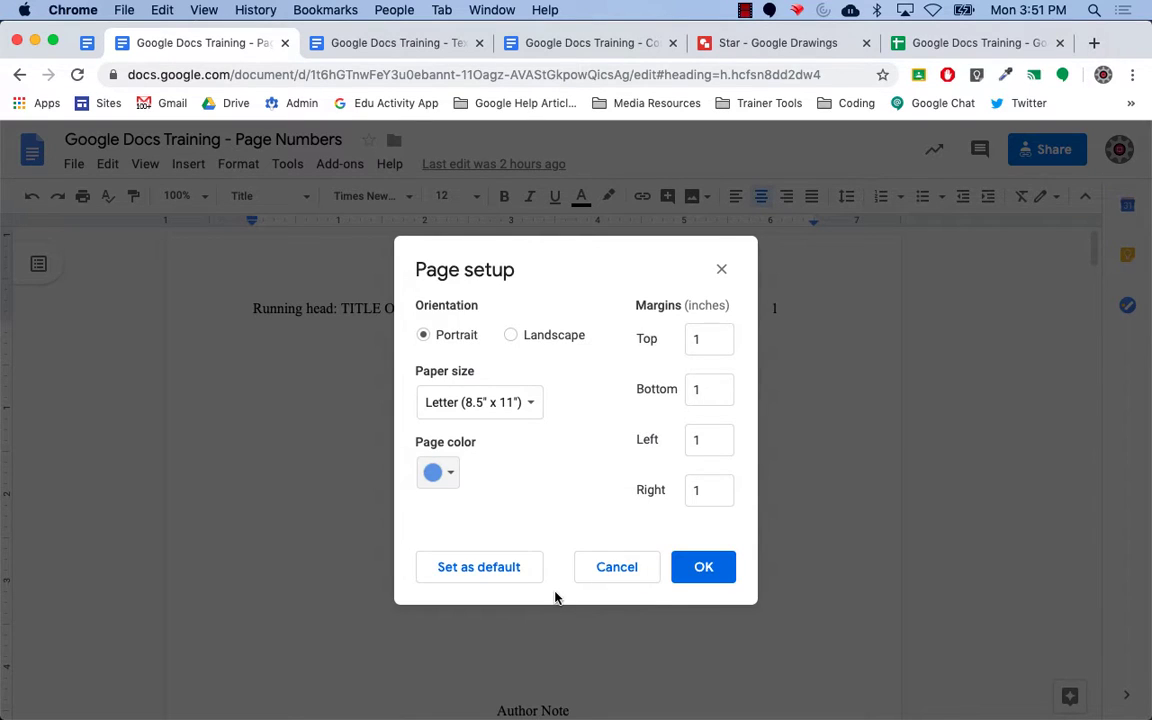
click(703, 577)
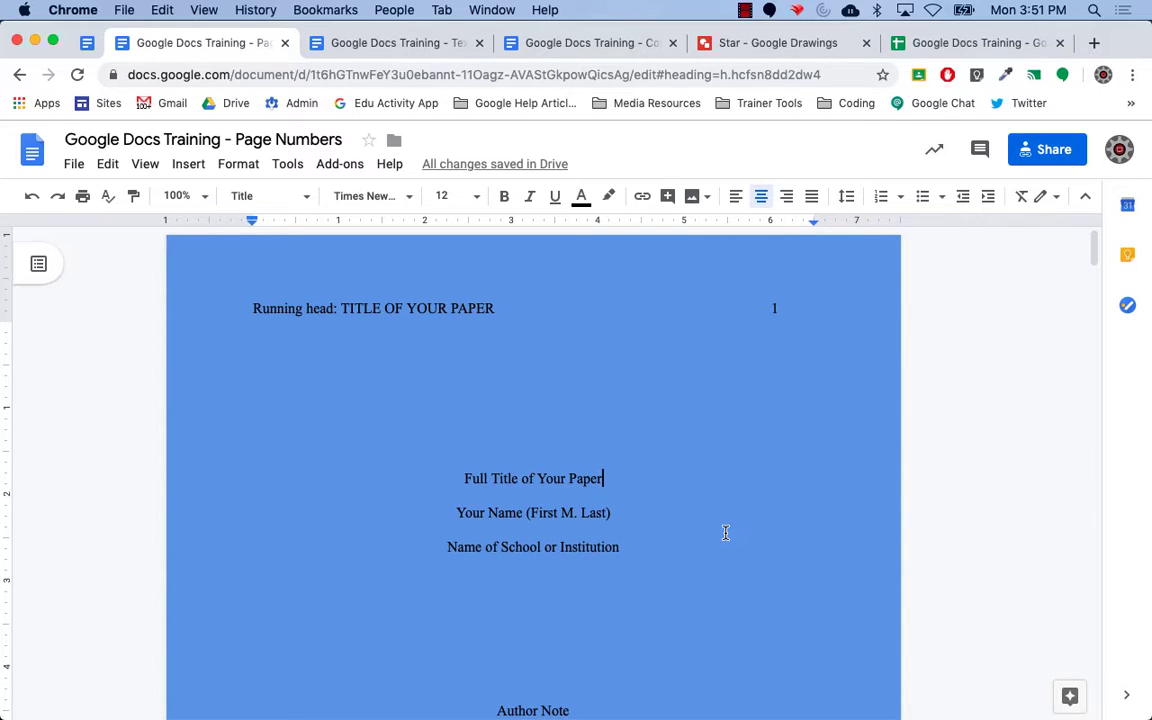
Undo the blue page colour to restore the white page.
click(33, 200)
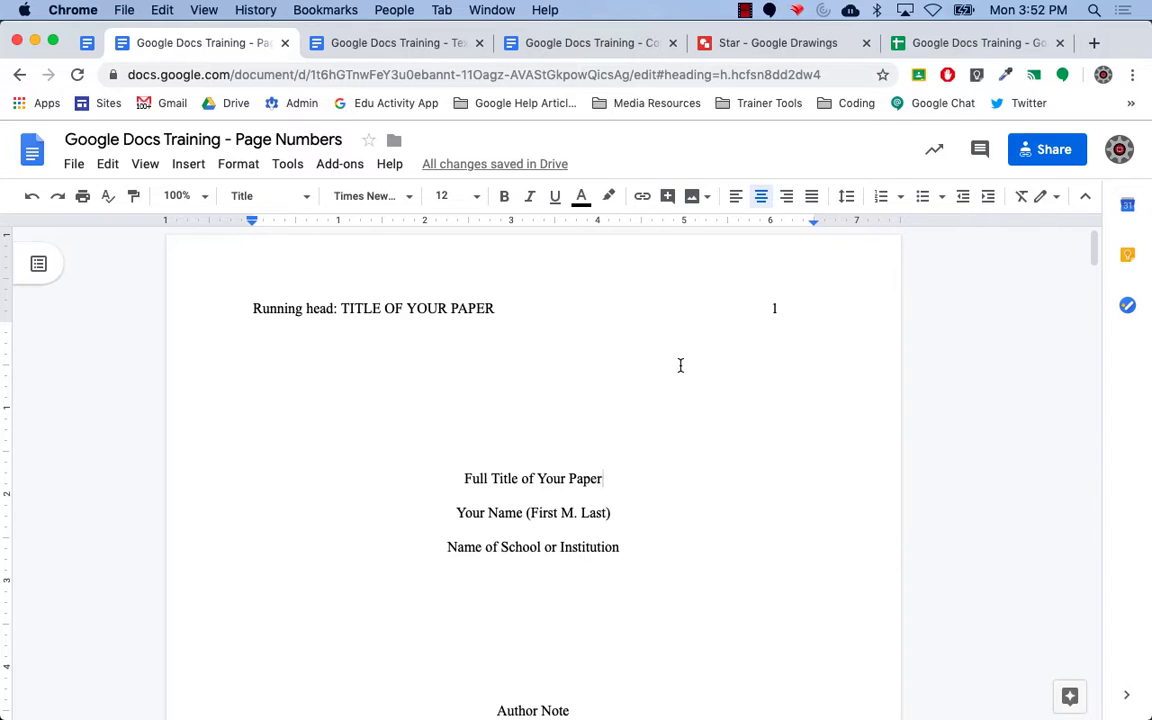
double_click(770, 307)
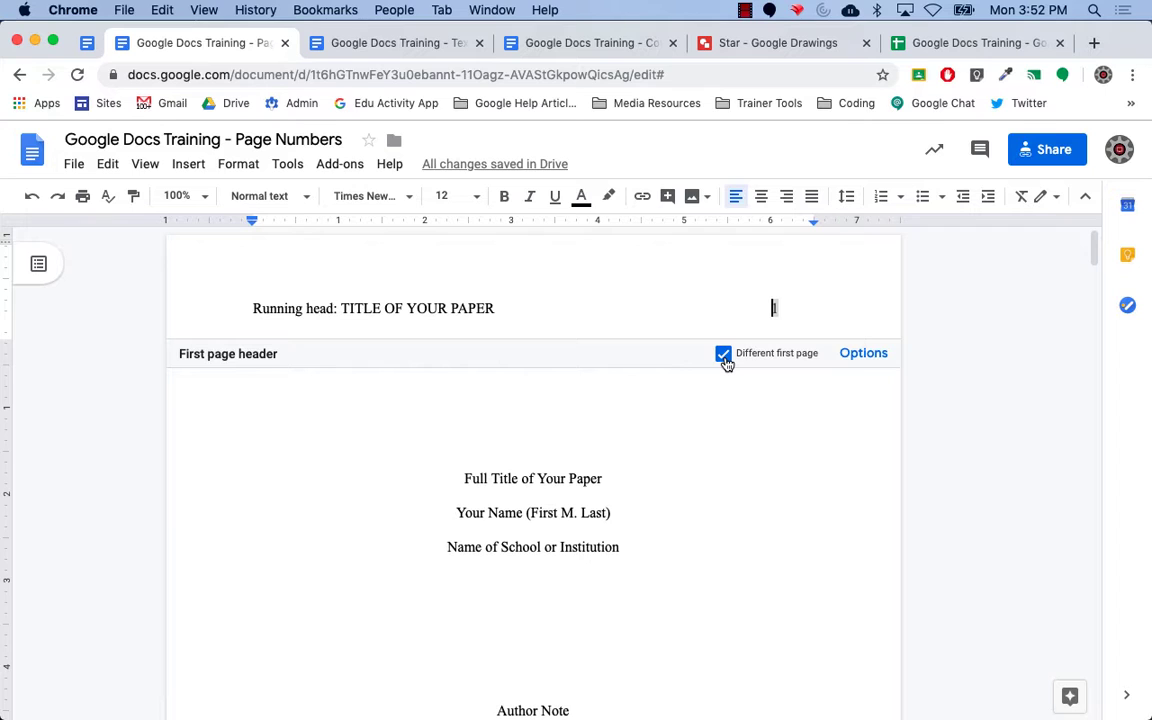
click(869, 362)
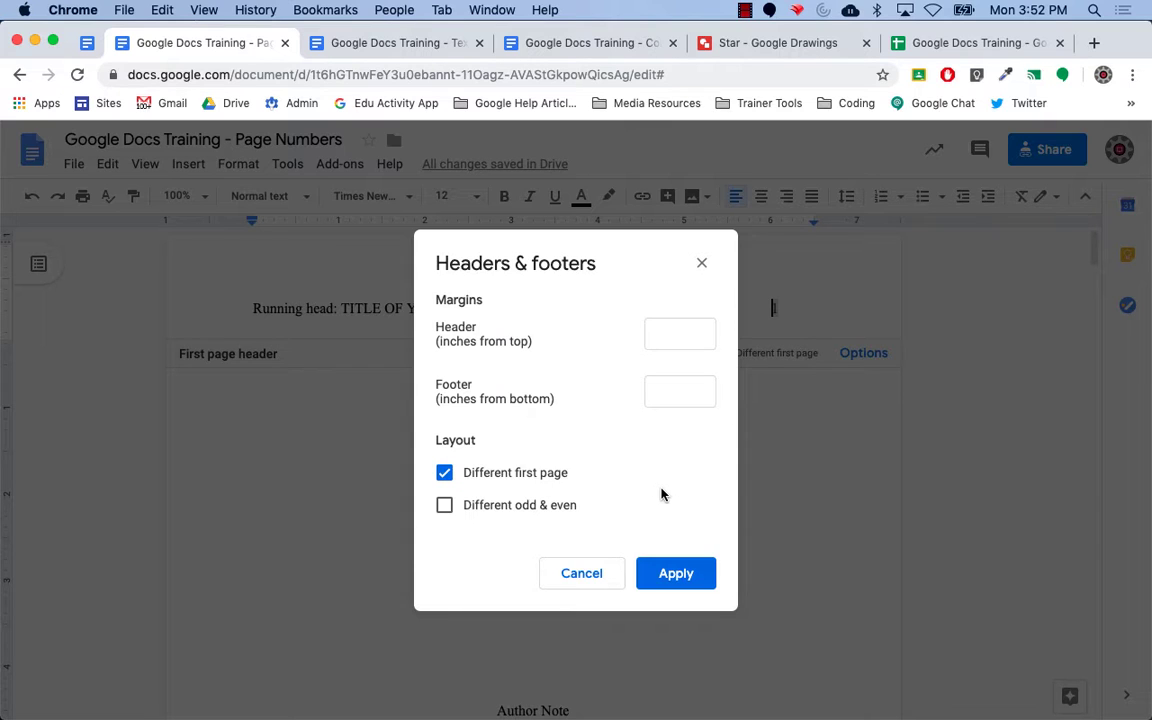
click(604, 576)
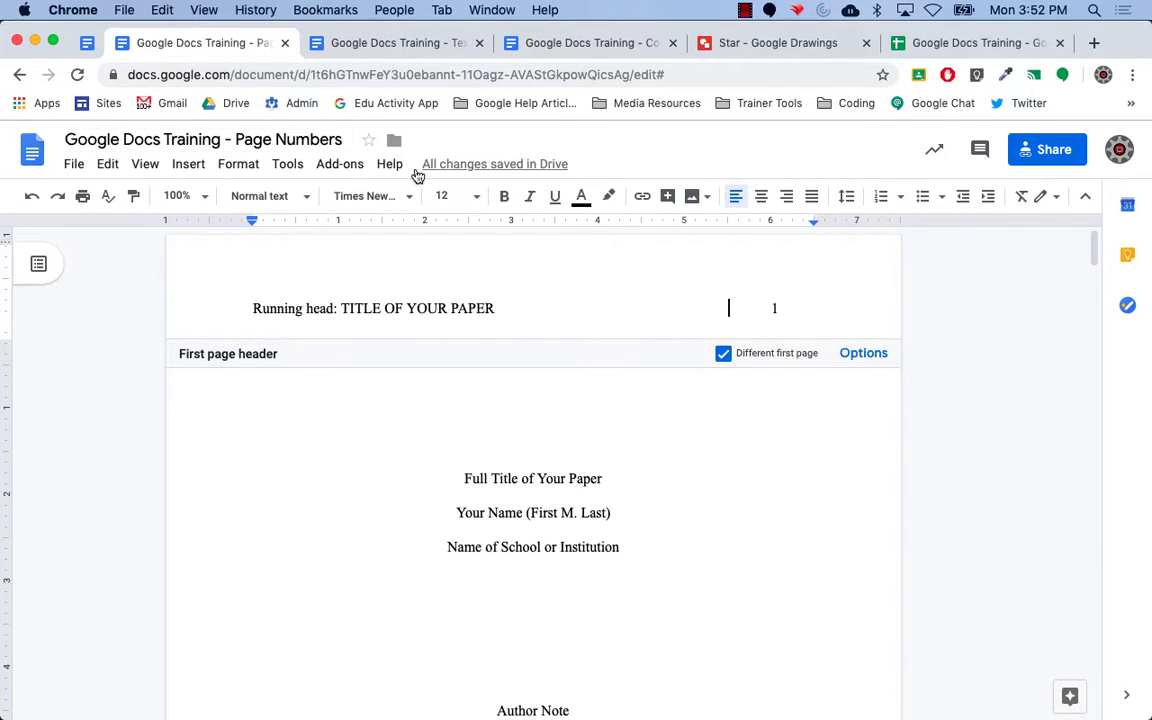
click(198, 166)
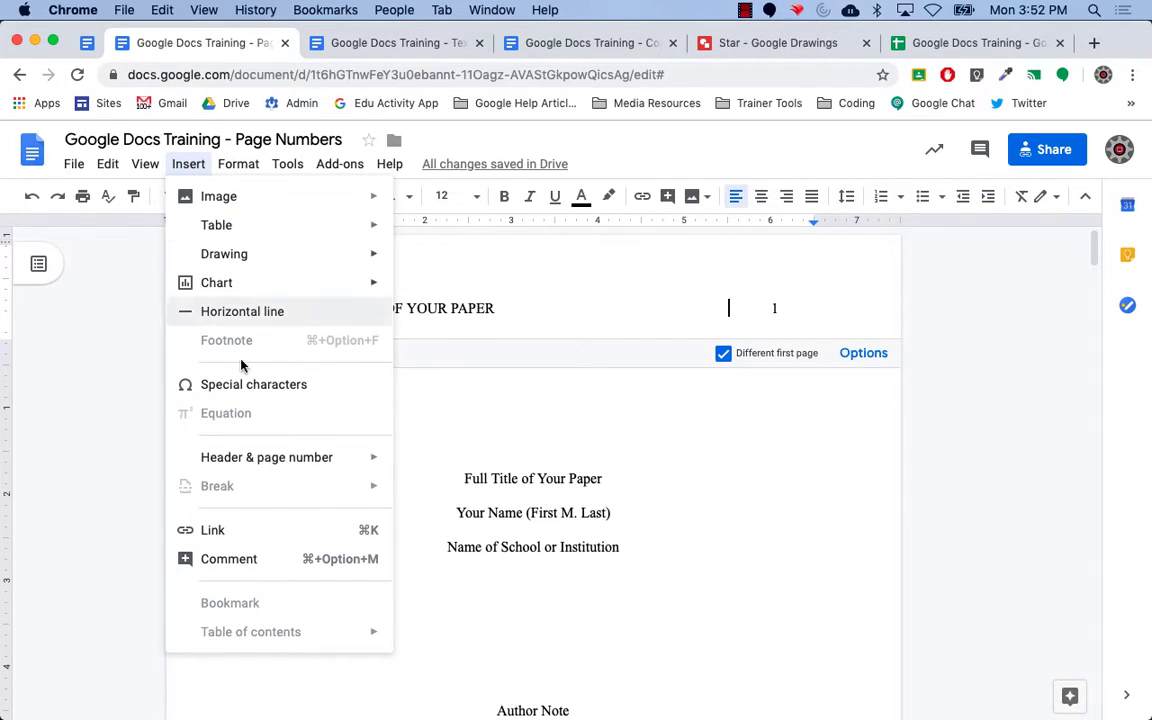
mouse_move(290, 468)
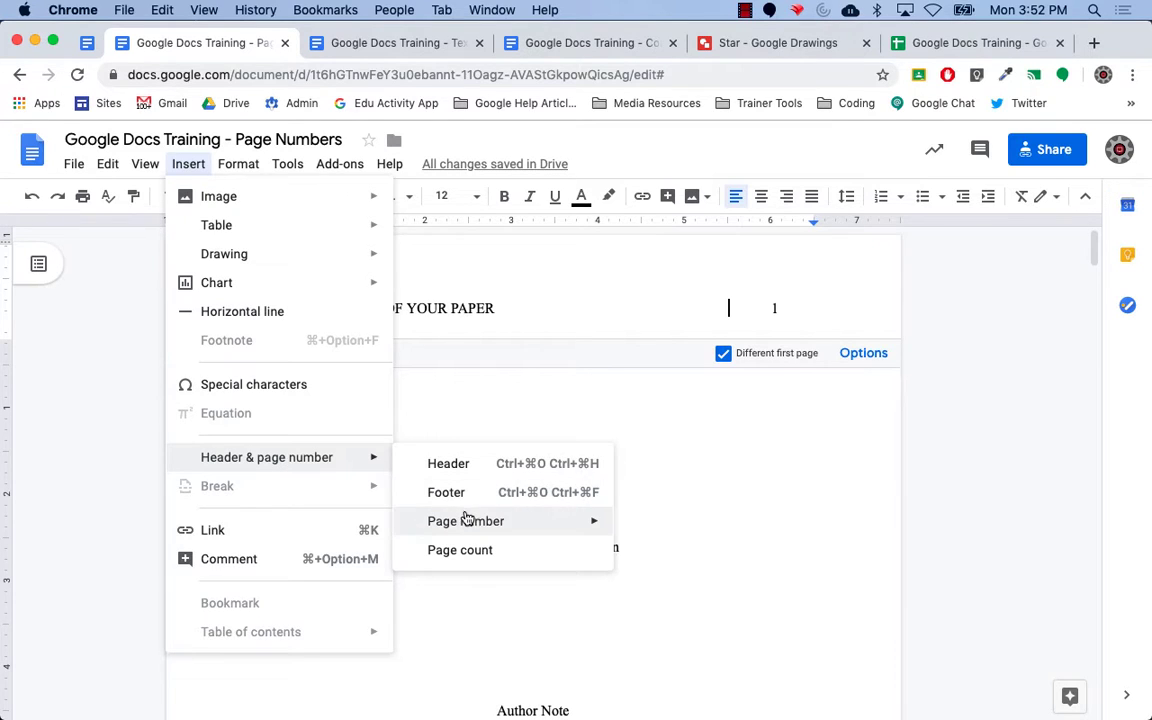
mouse_move(468, 517)
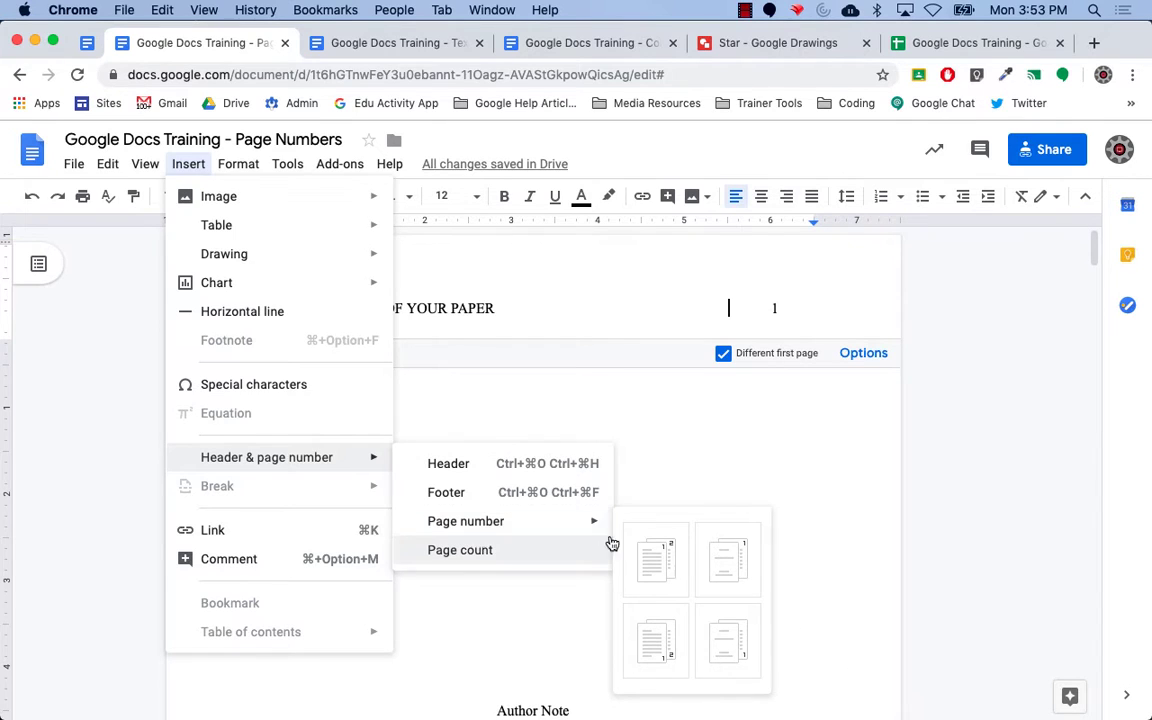
click(720, 492)
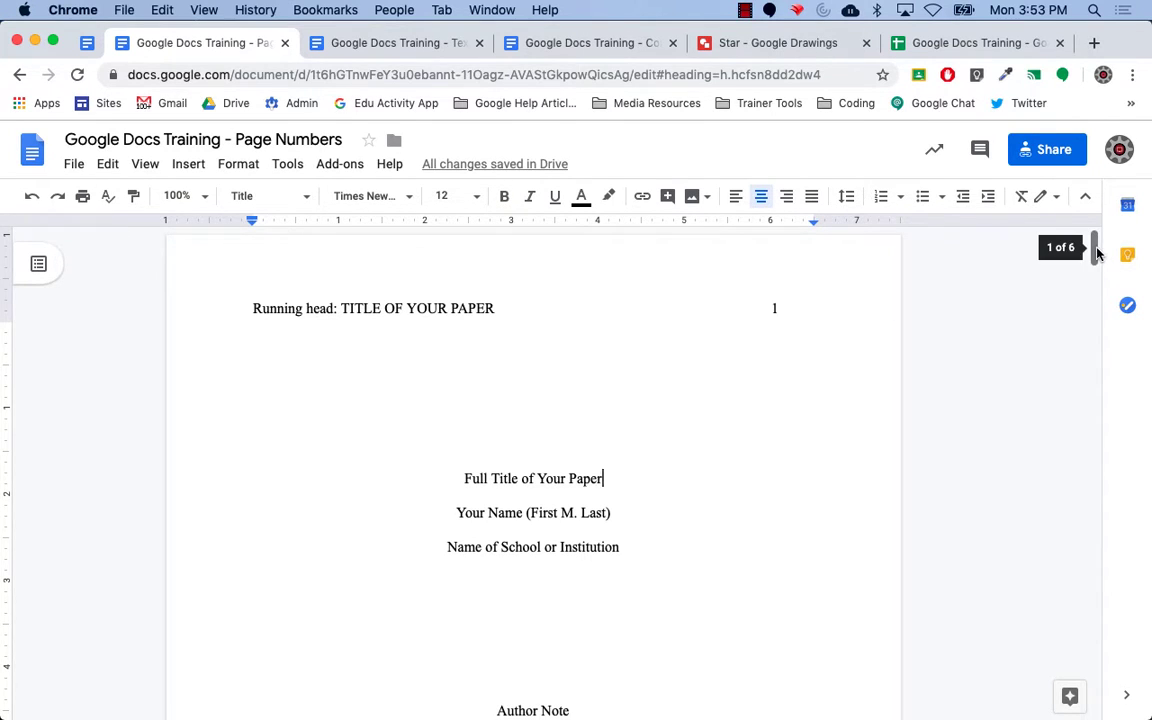
Scroll to page 2 and select the Abstract paragraph and Keywords line.
drag(1093, 247, 1104, 342)
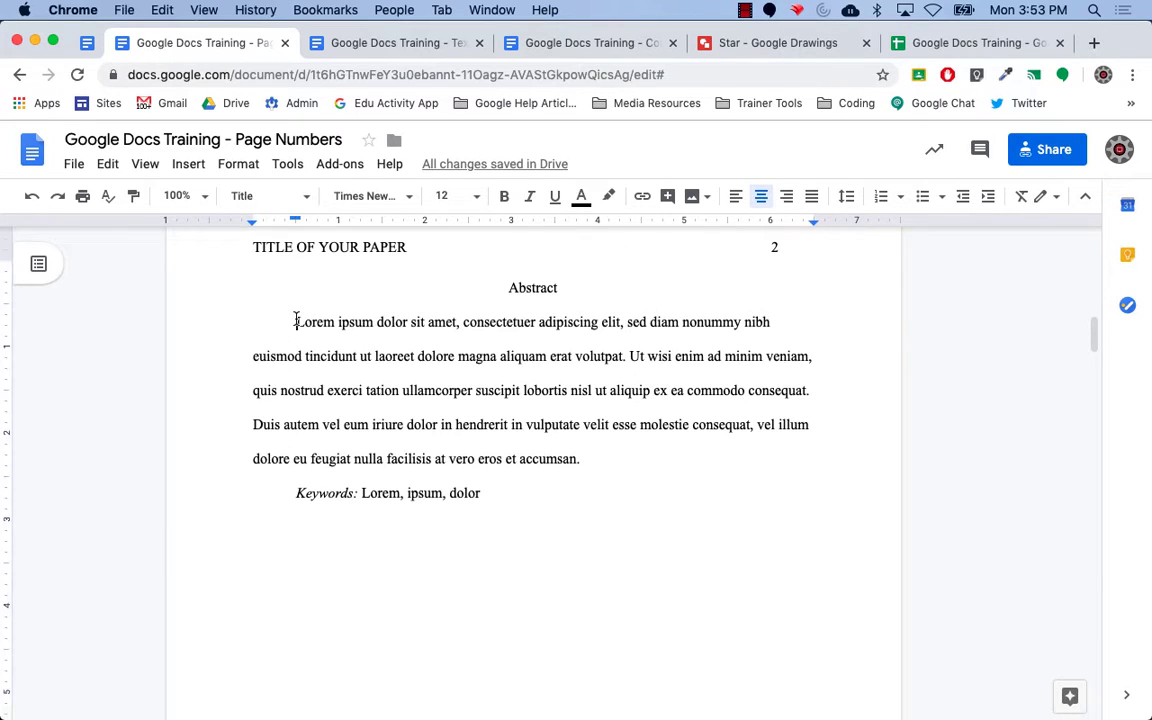
drag(296, 321, 488, 492)
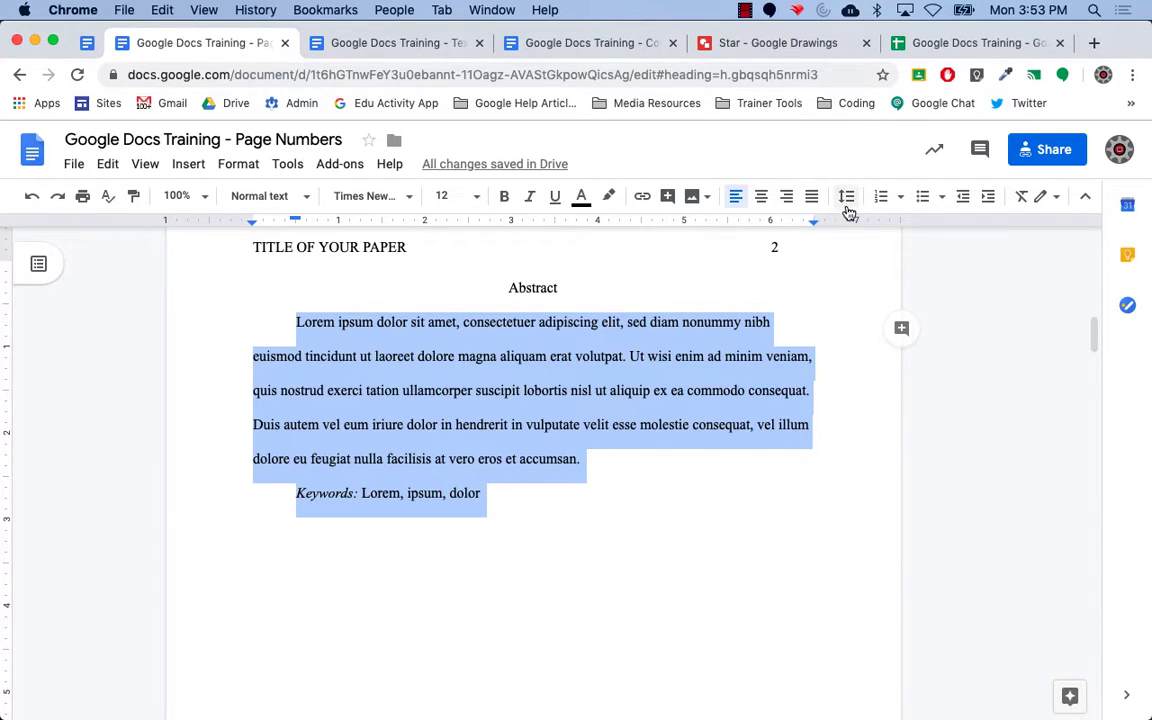
click(1085, 197)
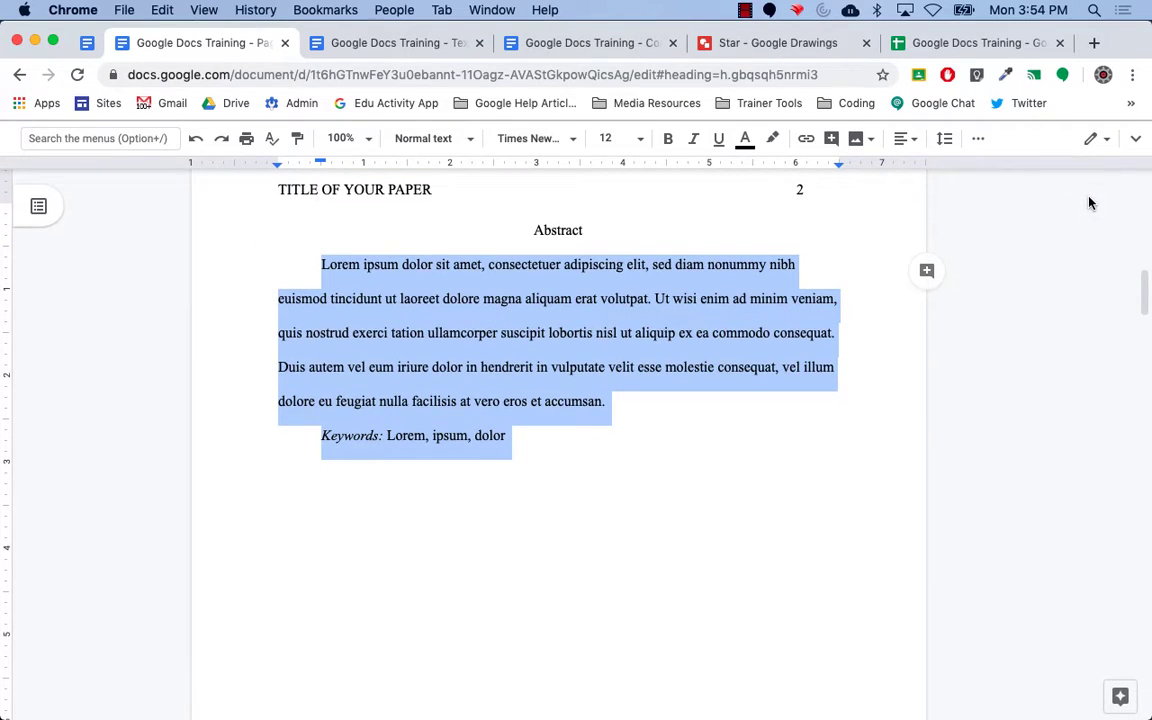
click(1133, 140)
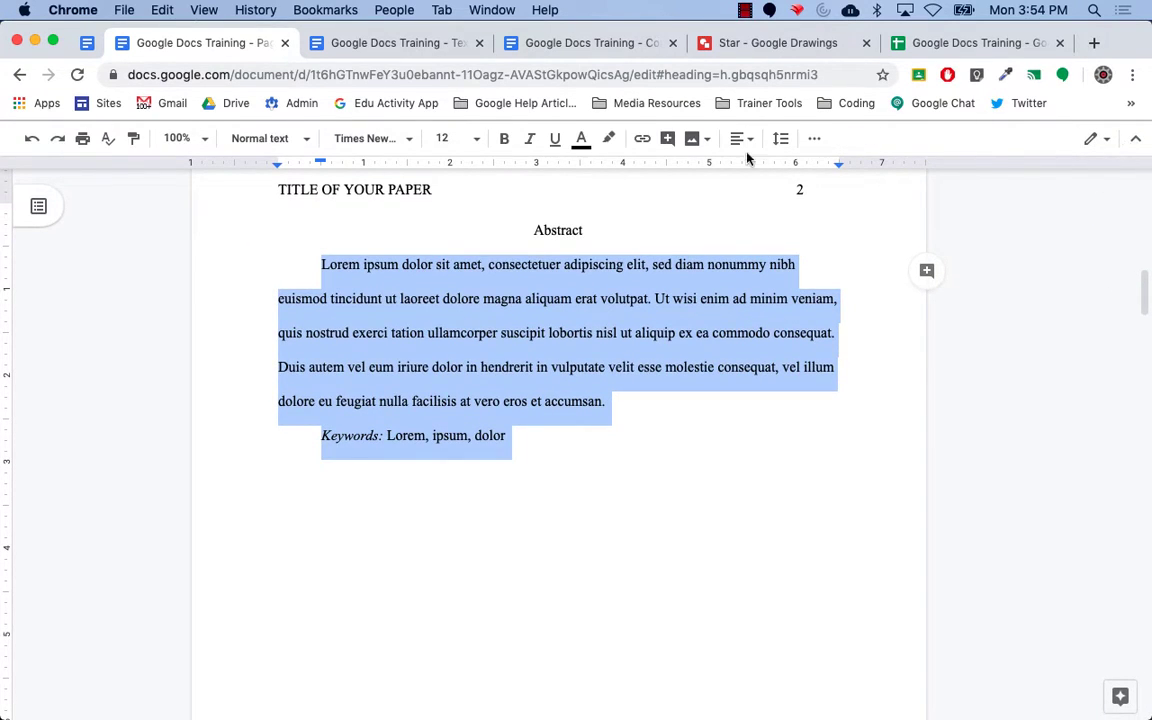
Check the Abstract's Custom line spacing and close it without changes.
click(751, 200)
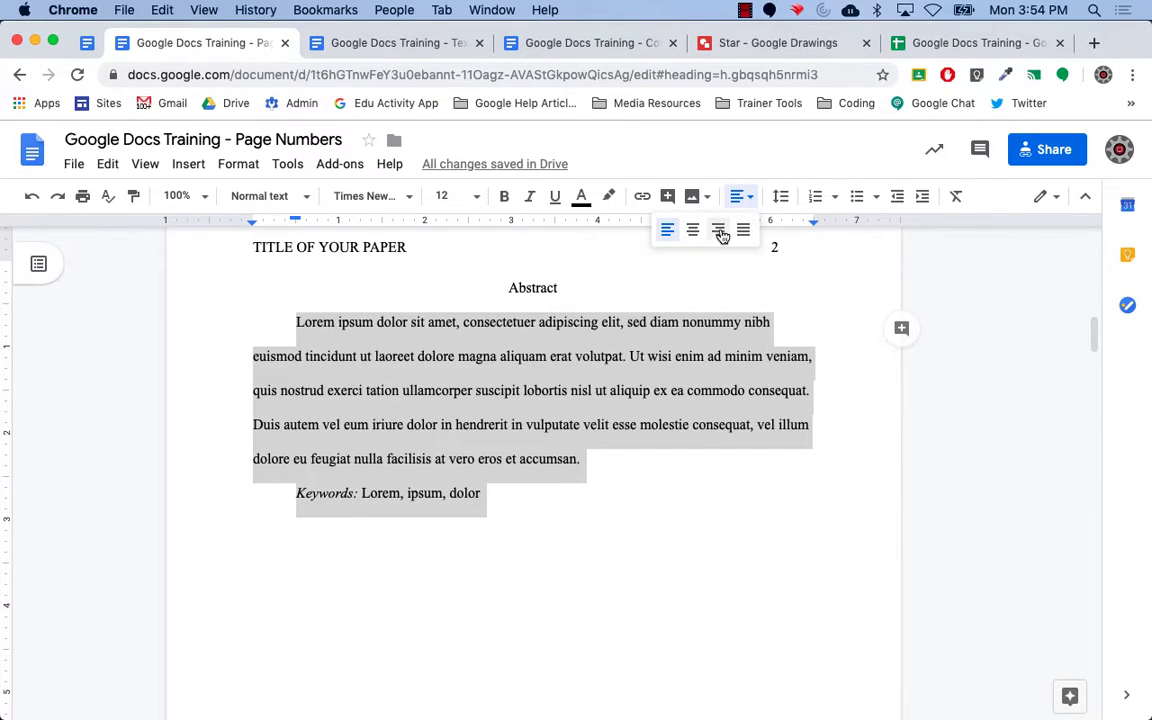
click(781, 198)
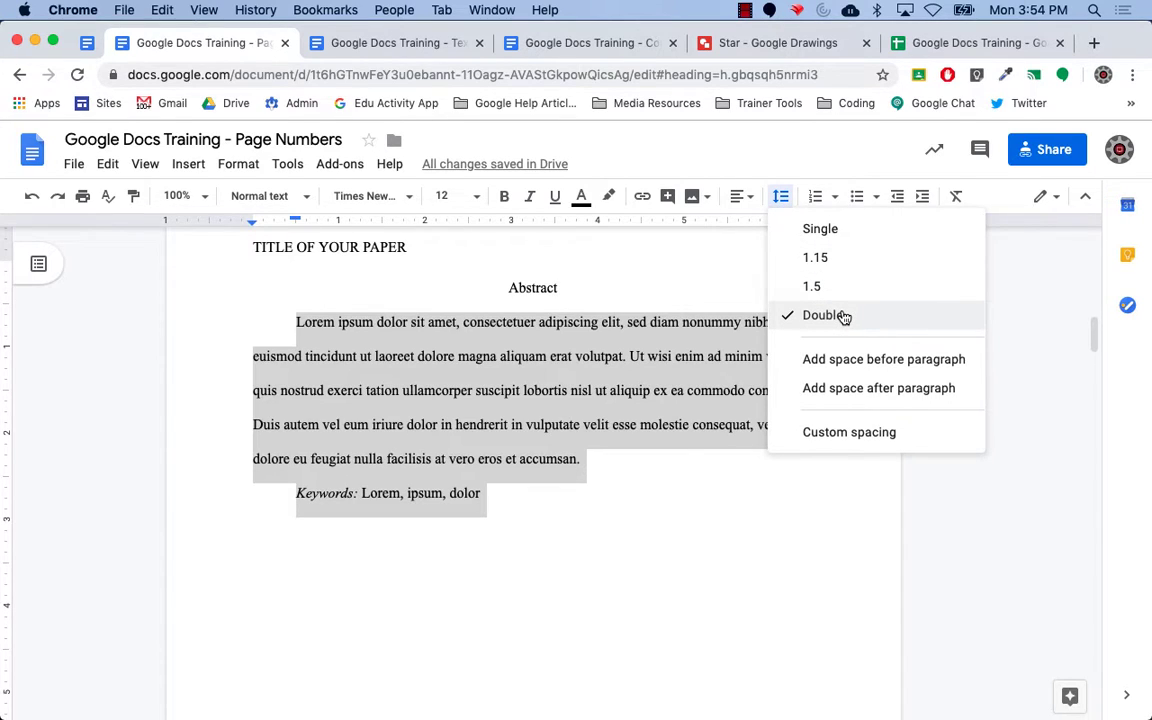
click(885, 441)
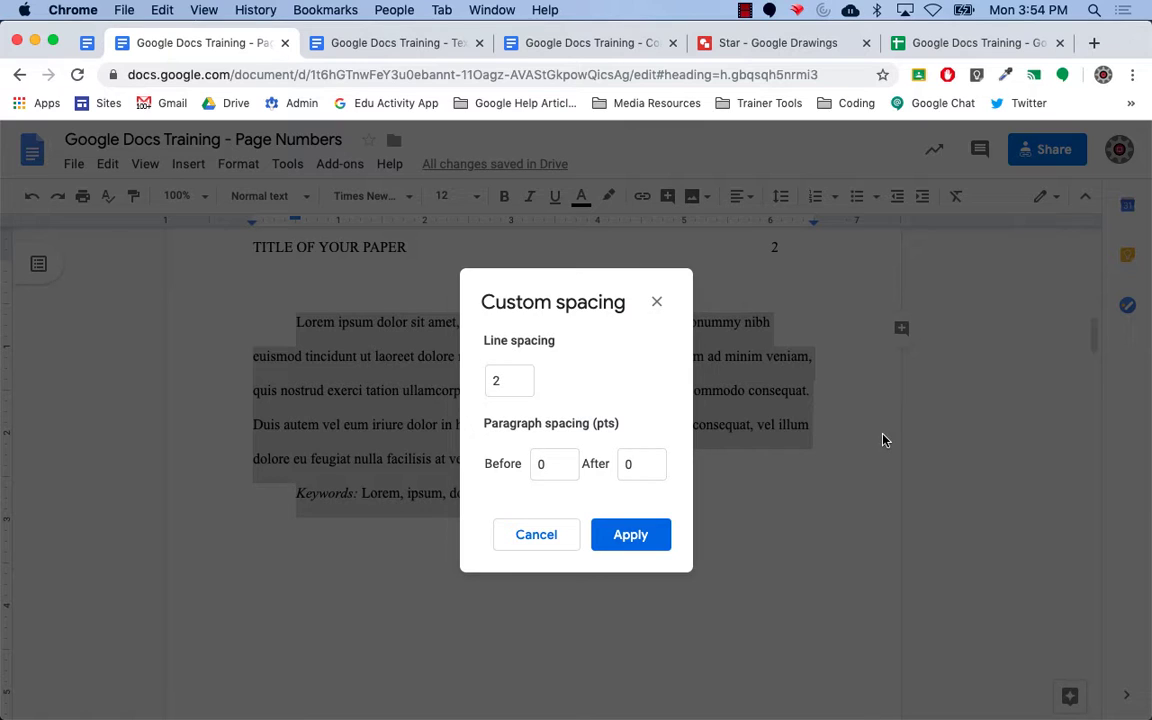
click(657, 303)
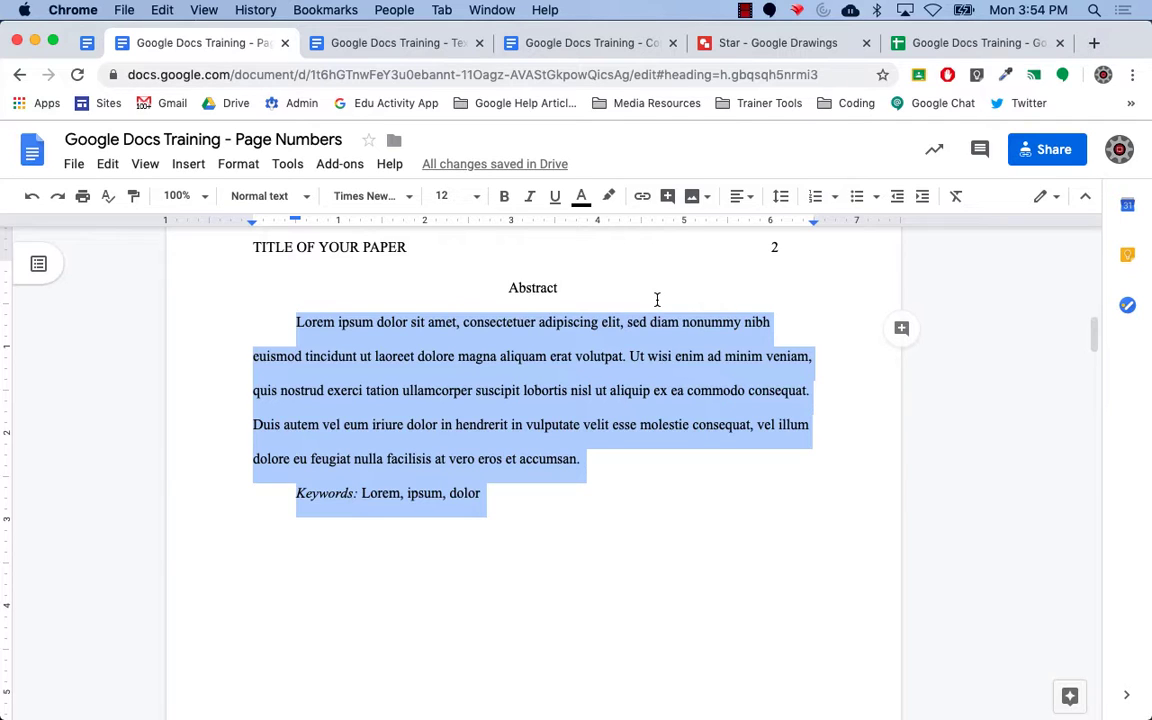
click(89, 45)
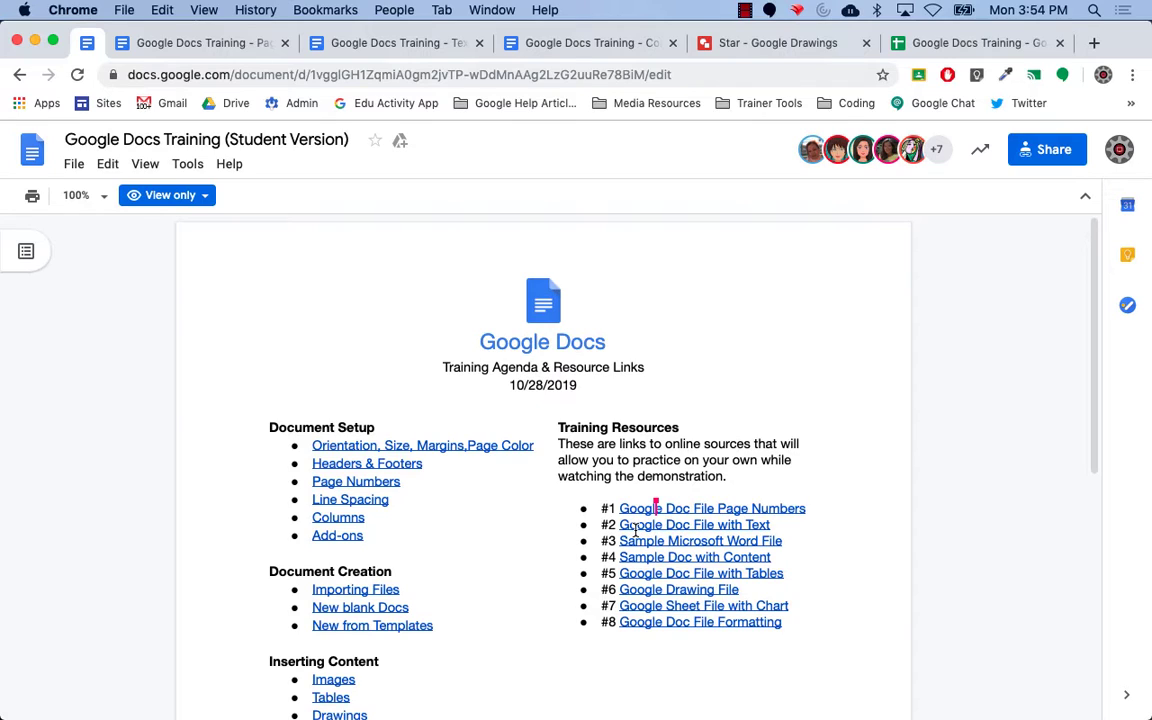
click(195, 44)
click(400, 44)
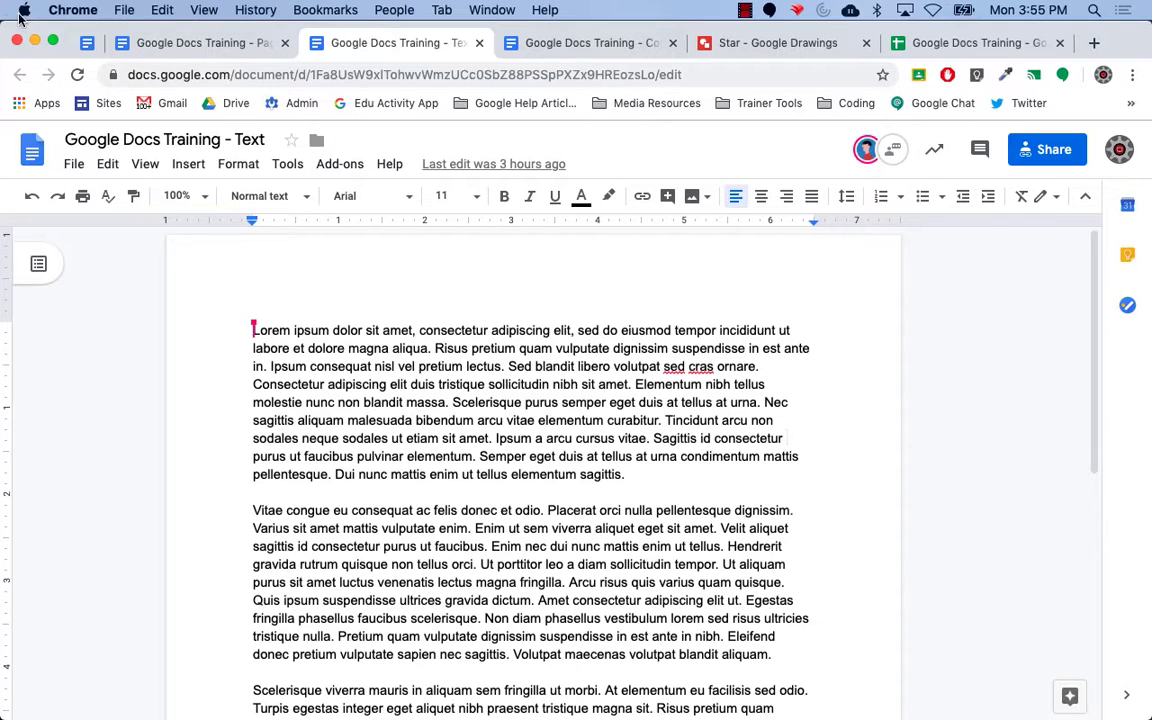
click(92, 47)
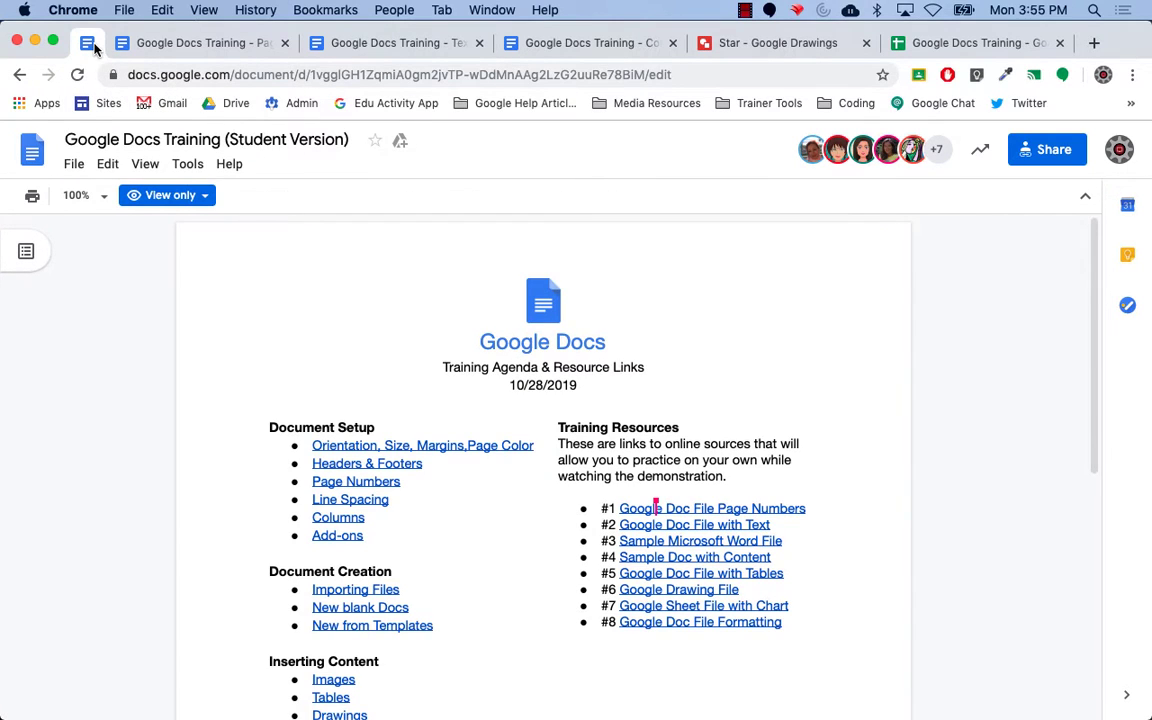
click(367, 45)
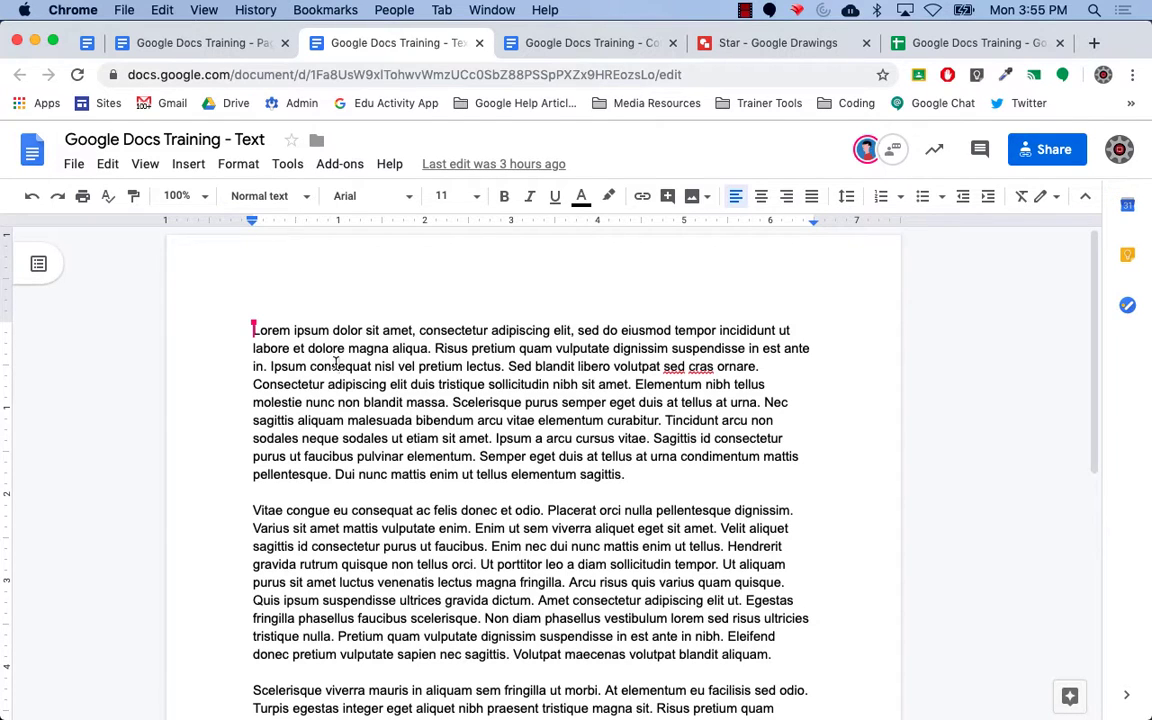
key(super+a)
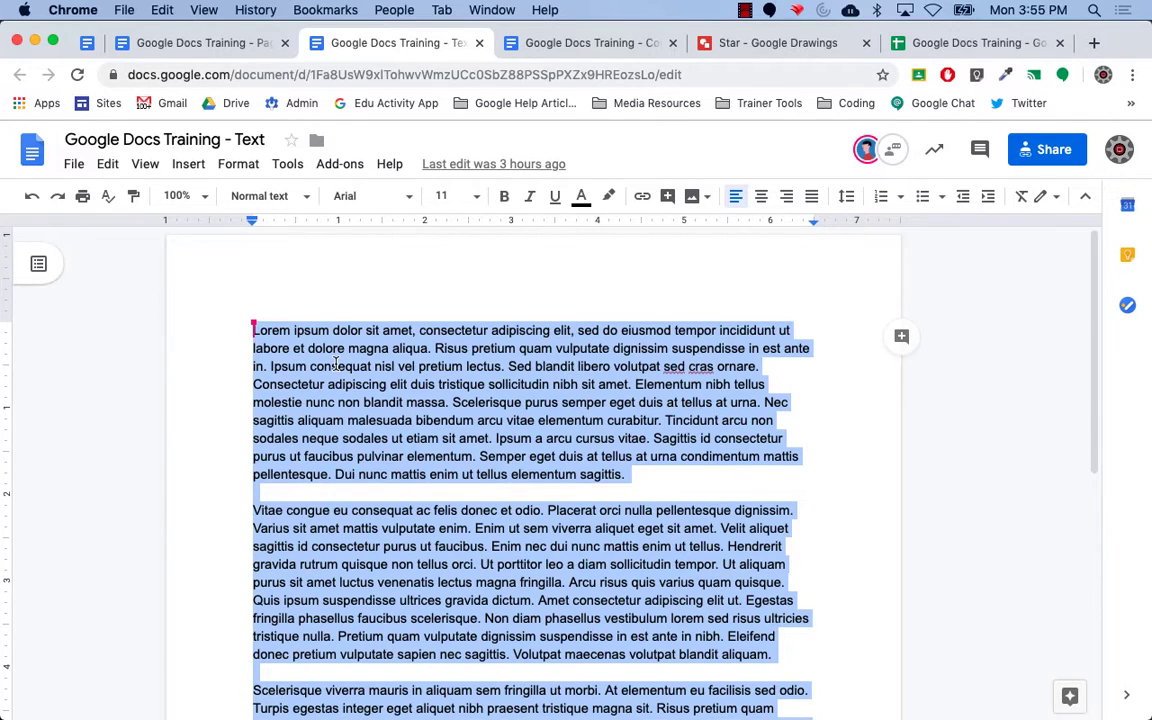
key(Left)
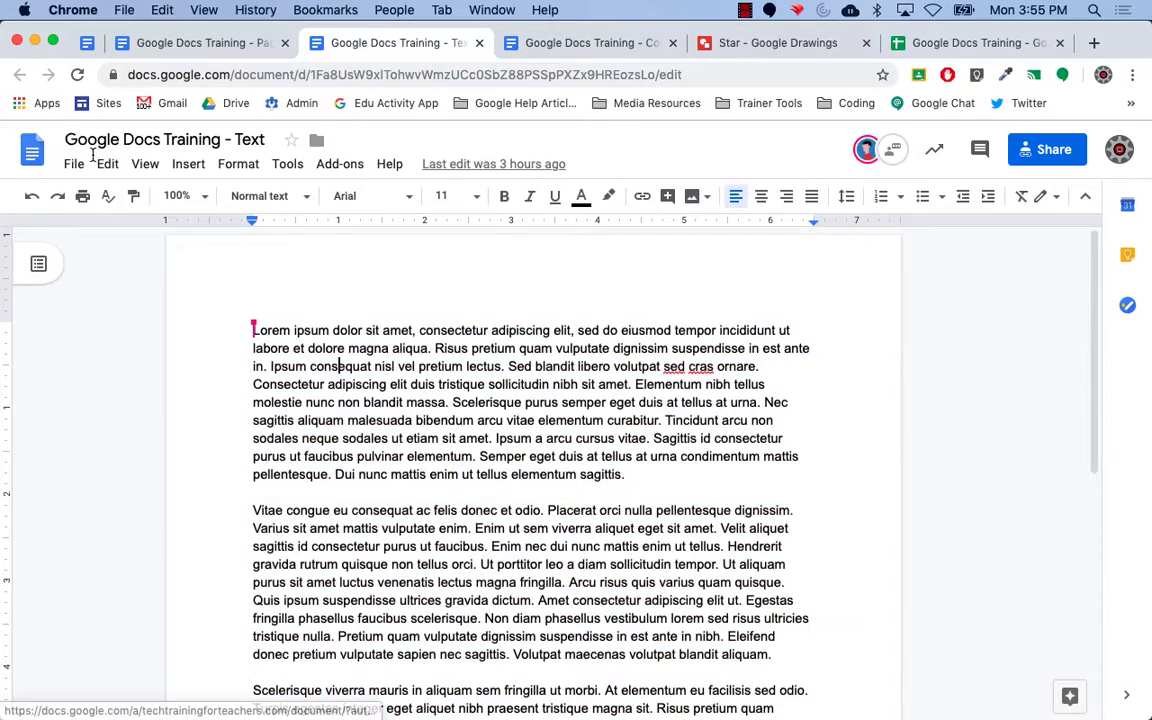
click(110, 166)
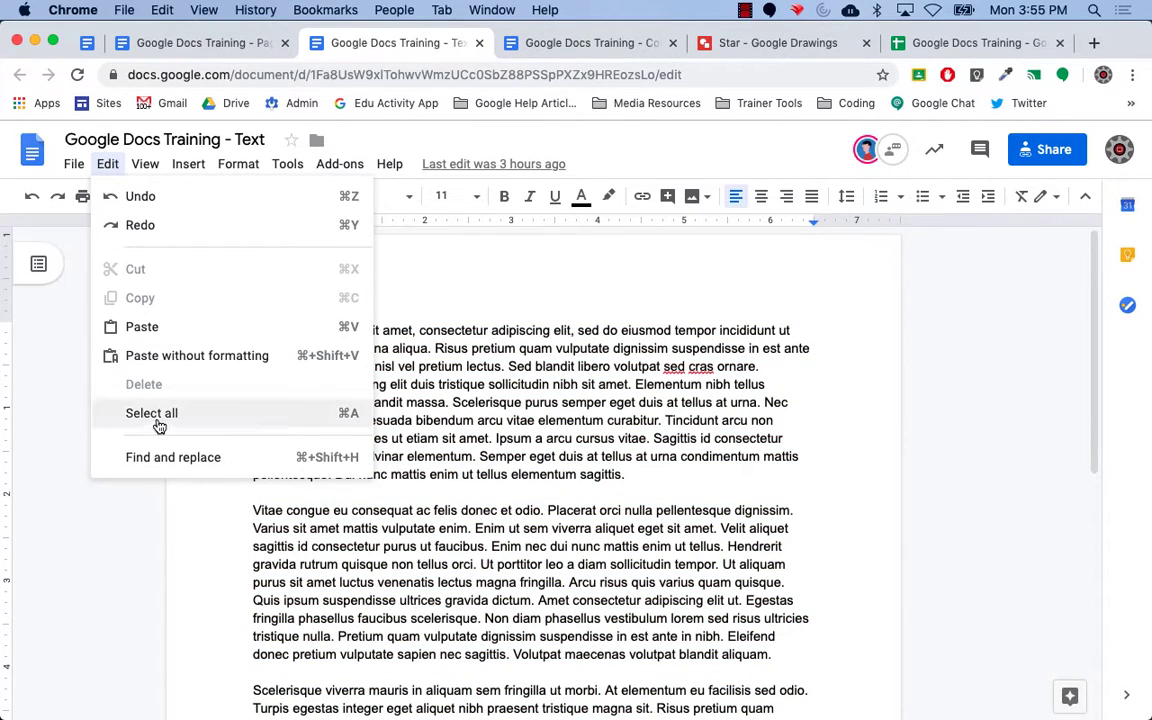
click(594, 367)
Select all the Lorem ipsum text and apply the three-column layout.
key(super+a)
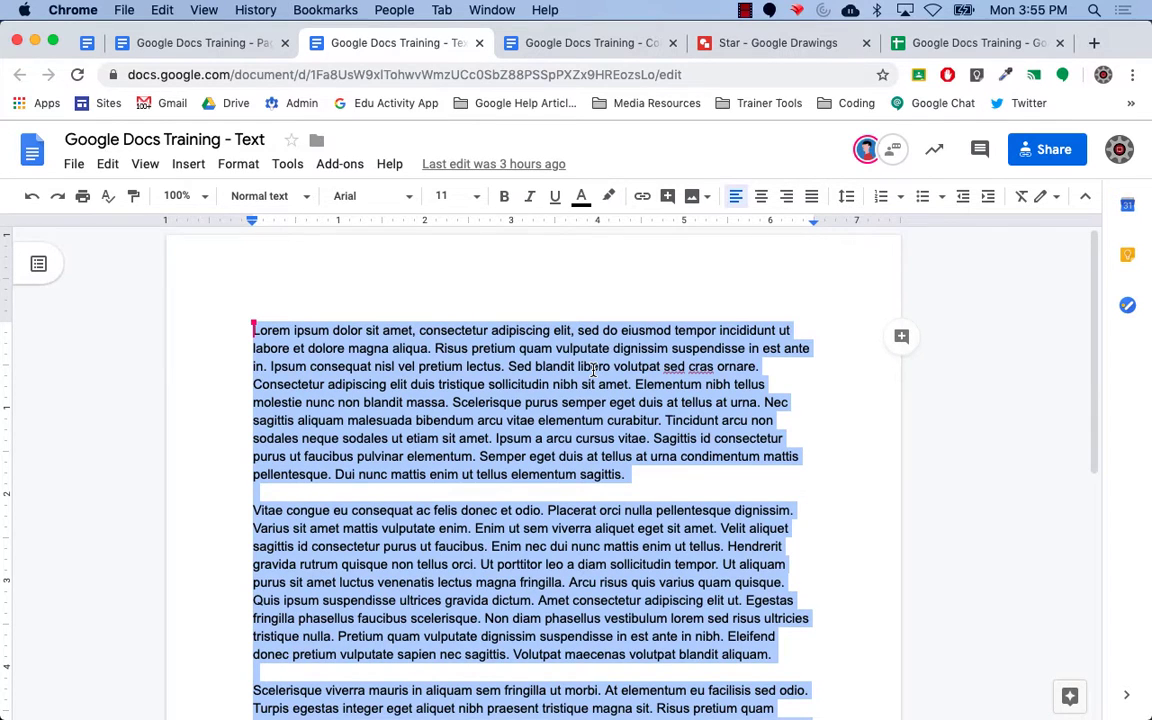
click(236, 165)
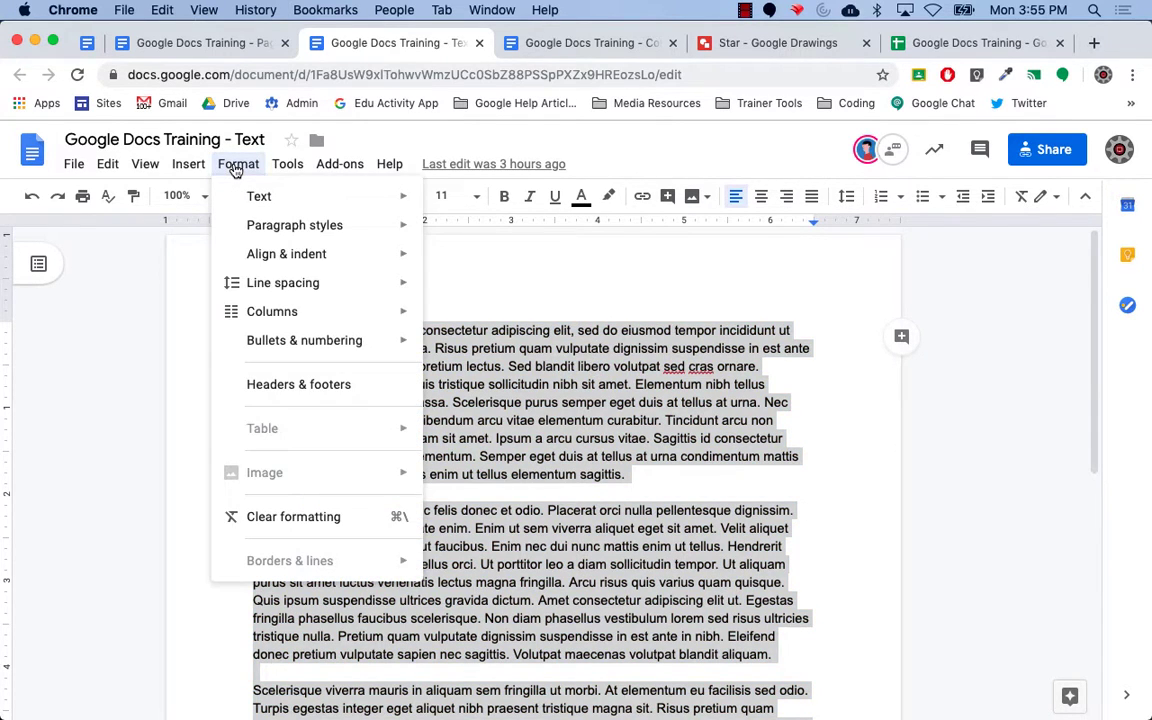
mouse_move(313, 315)
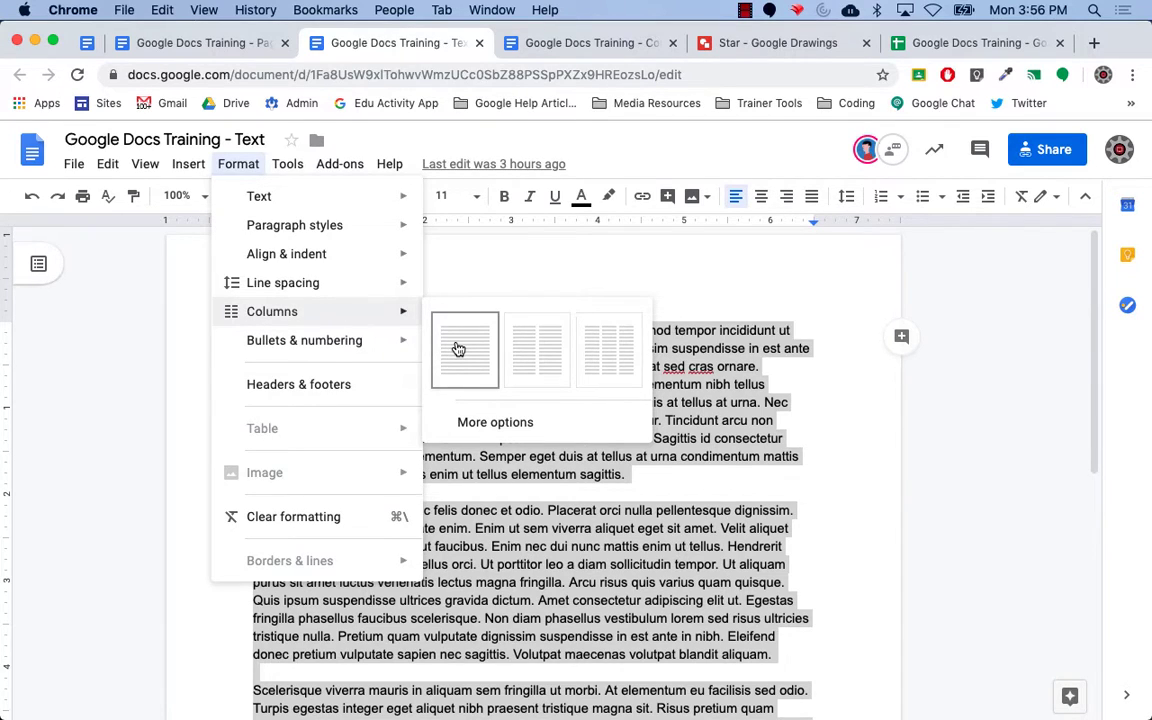
click(597, 365)
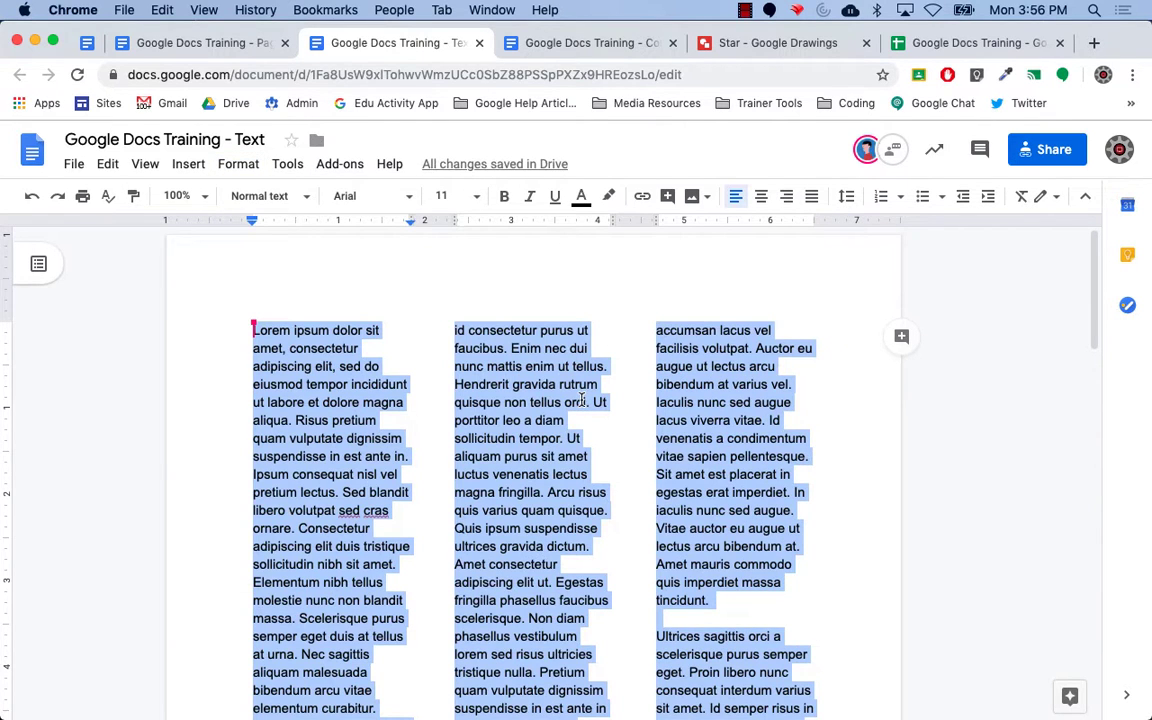
Keep 3 columns and turn on 'Line between columns' in the column options.
click(240, 165)
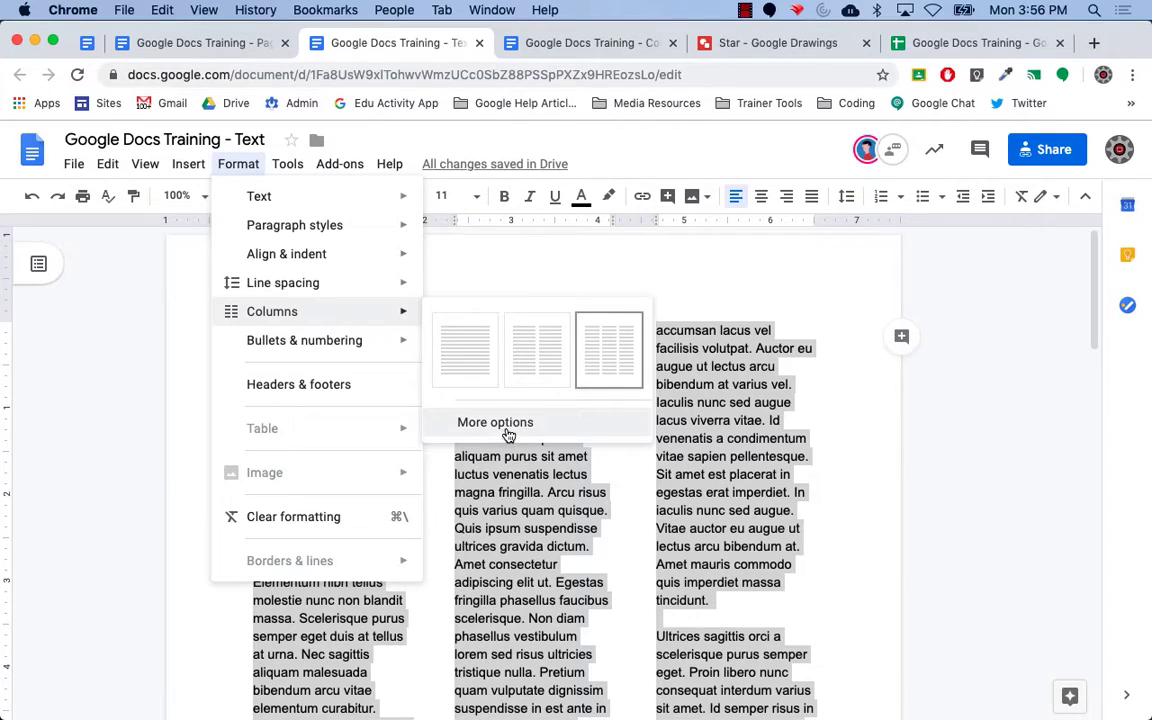
click(500, 424)
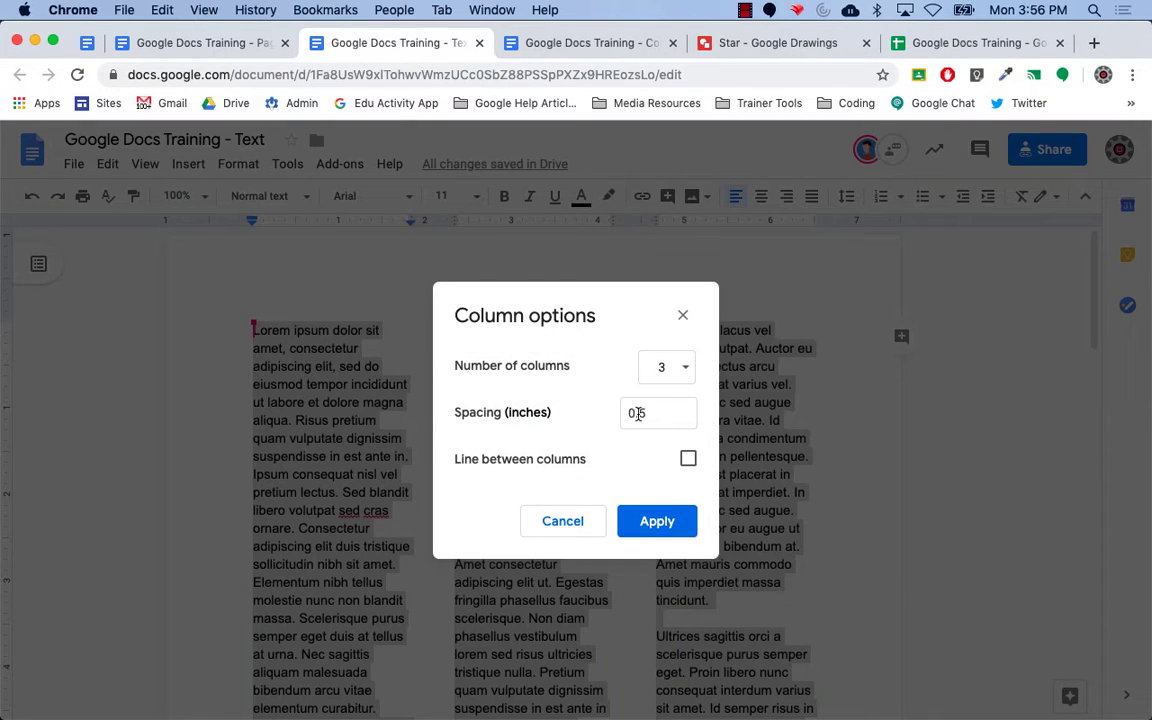
click(686, 368)
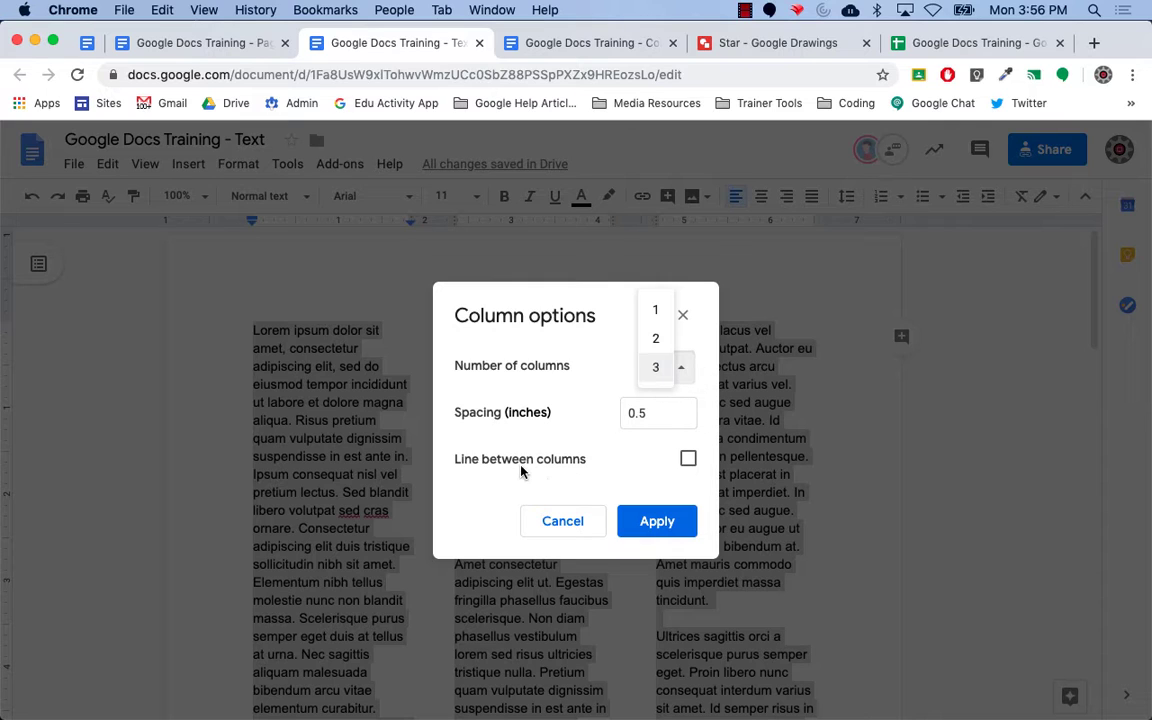
click(688, 459)
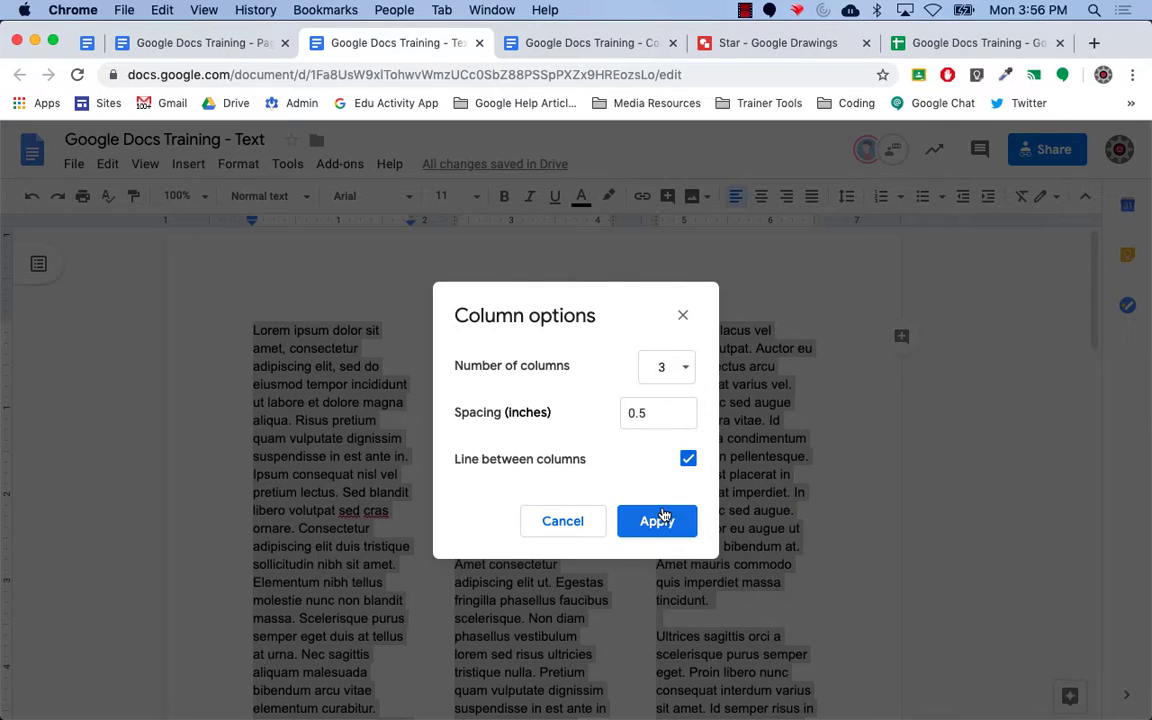
click(658, 520)
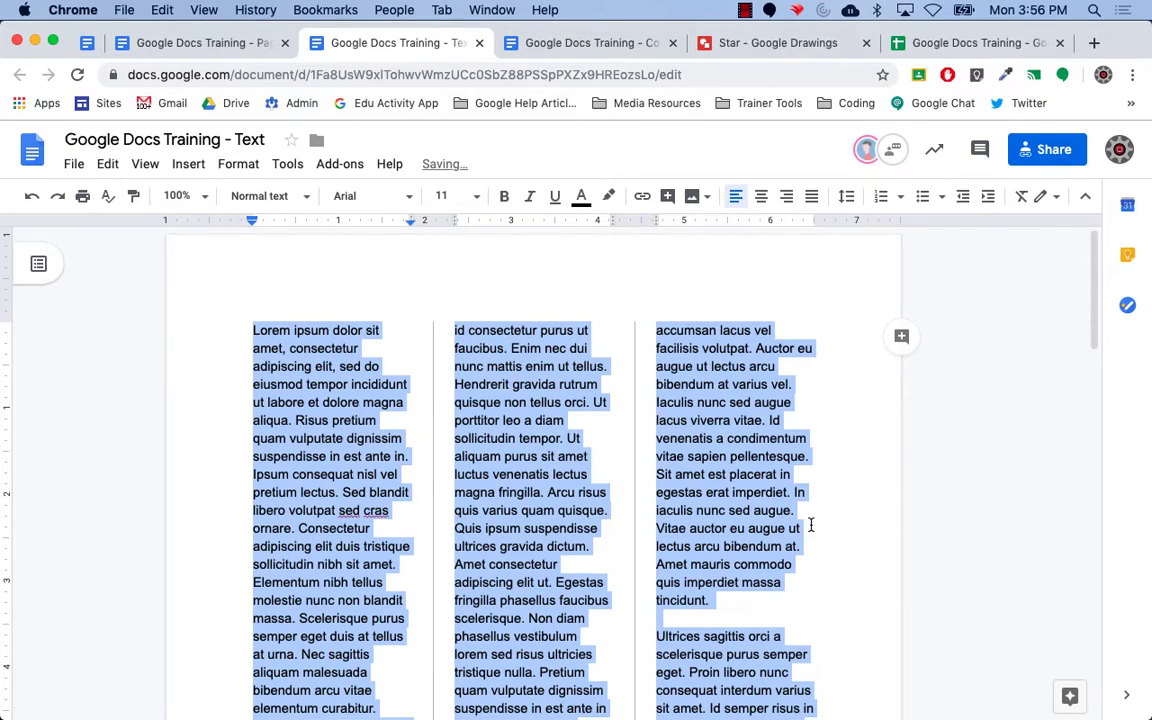
click(811, 526)
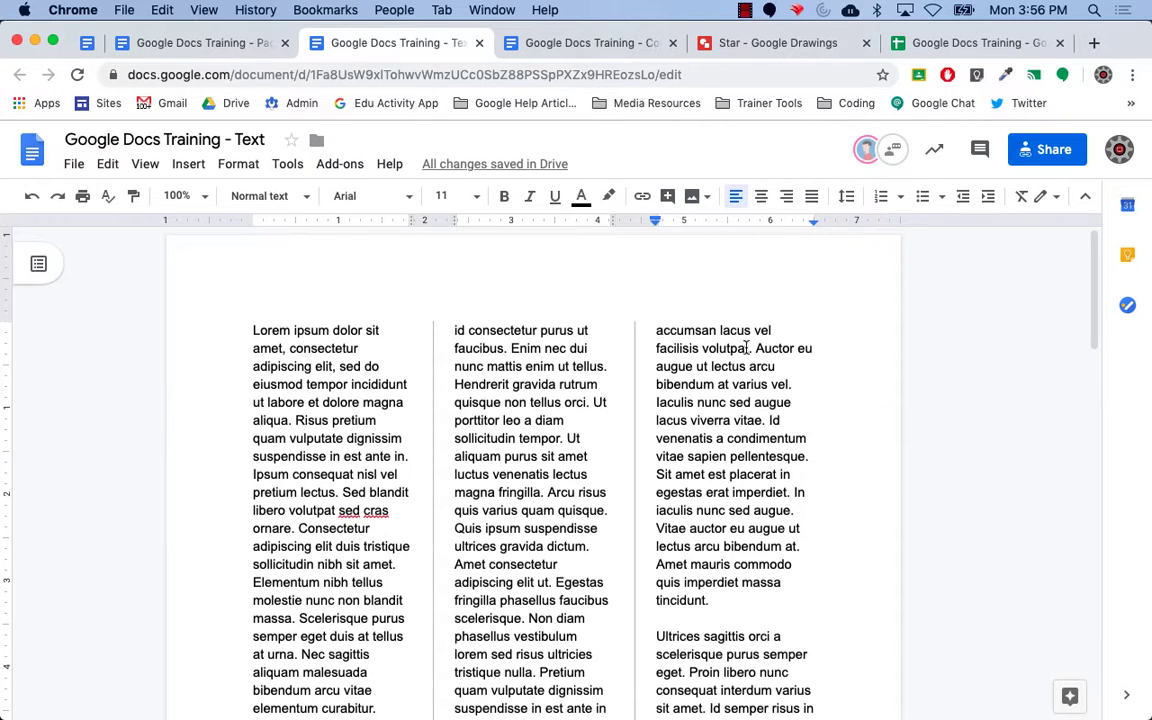
click(33, 198)
scroll(478, 440, down, 3)
scroll(484, 444, up, 10)
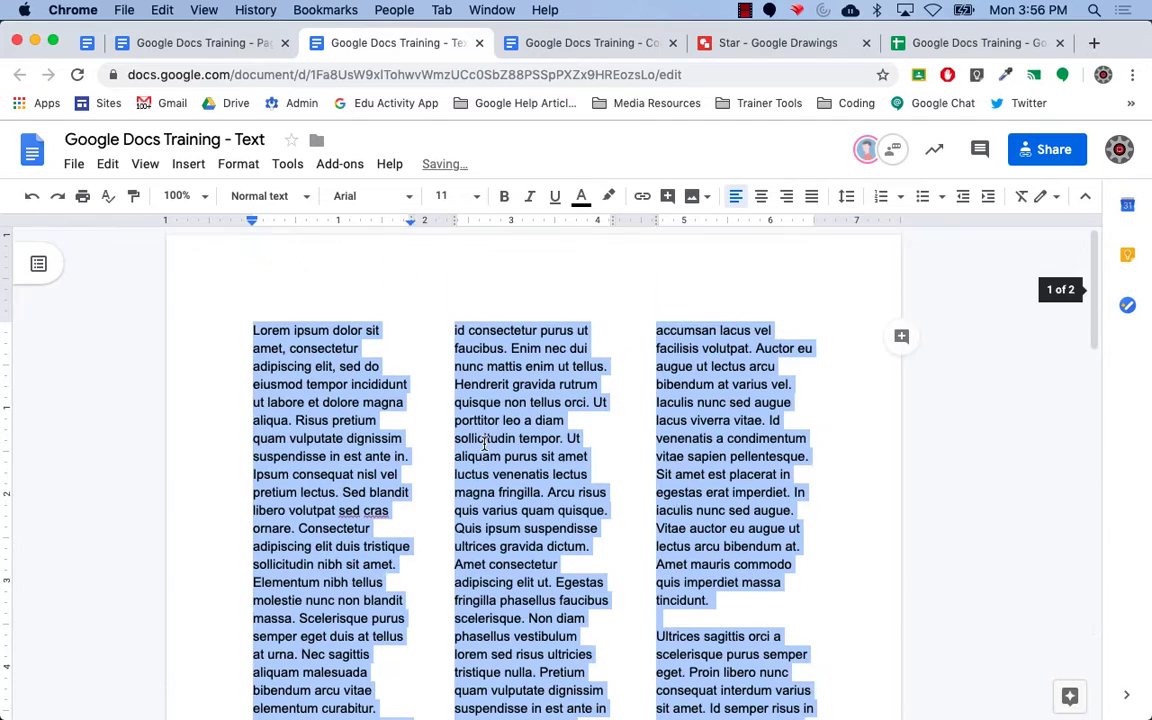
click(237, 165)
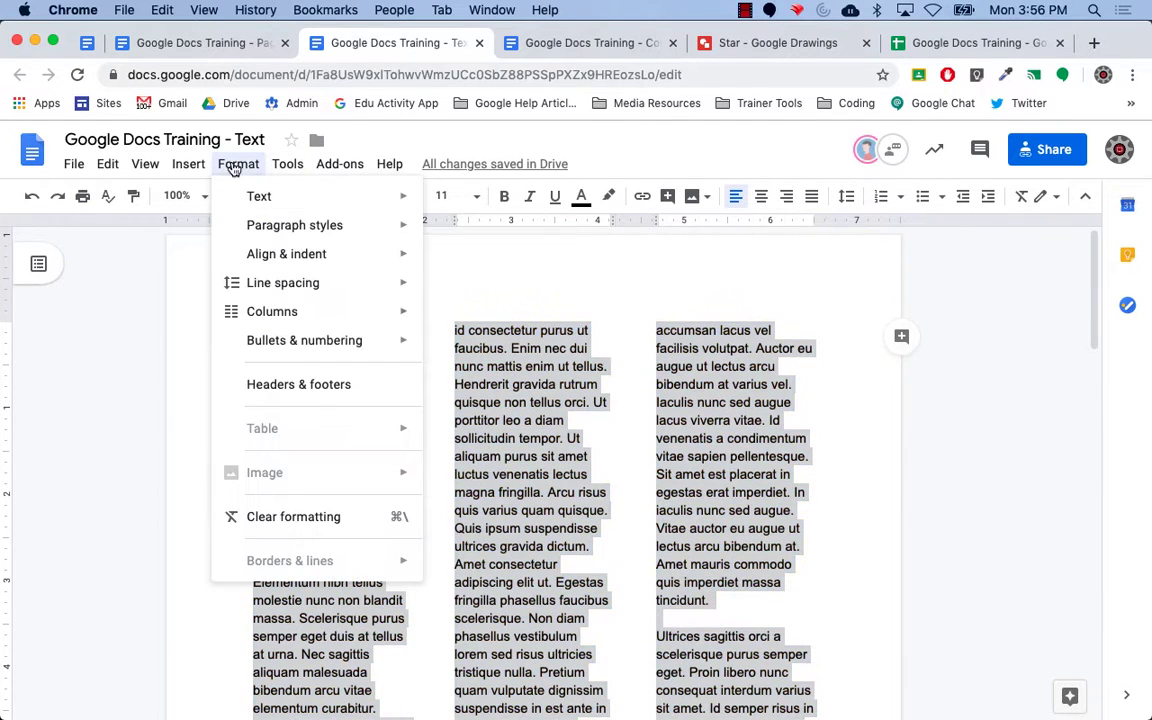
mouse_move(252, 317)
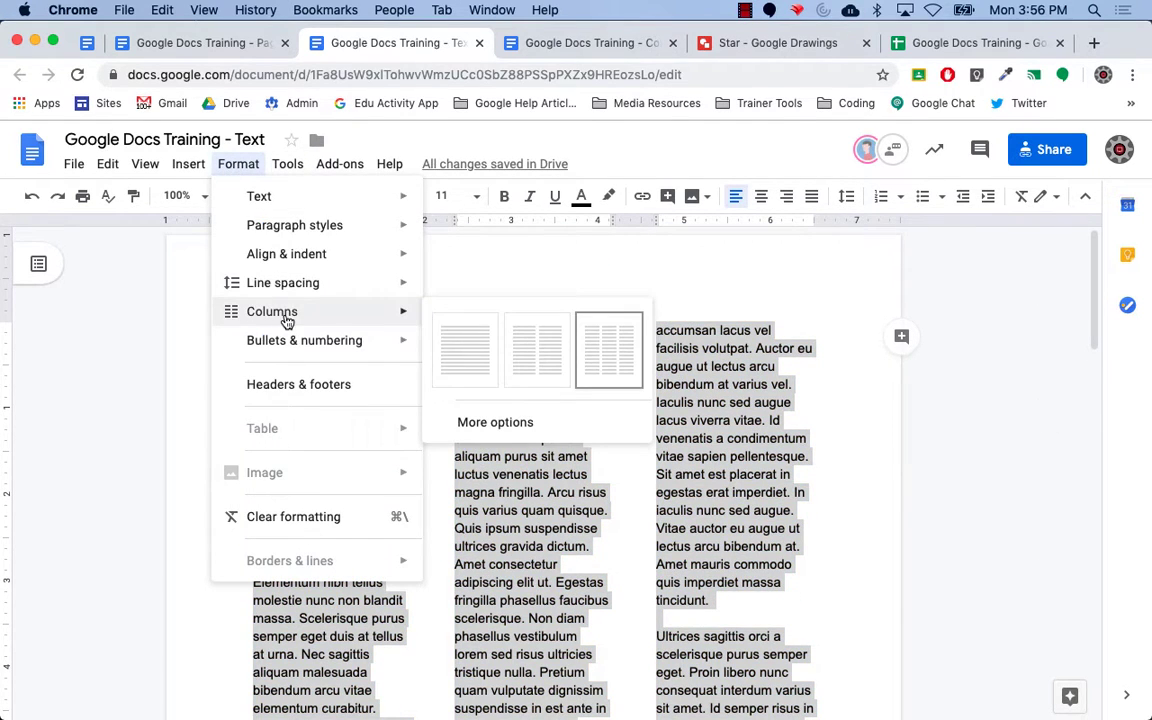
click(555, 425)
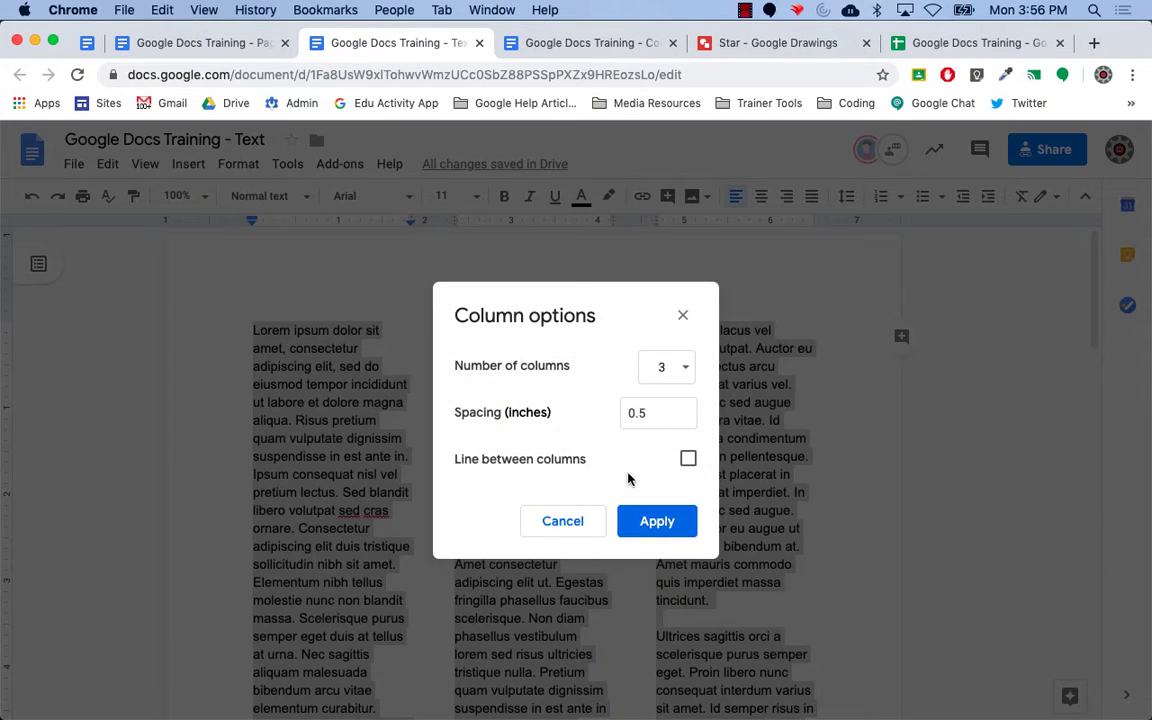
click(687, 460)
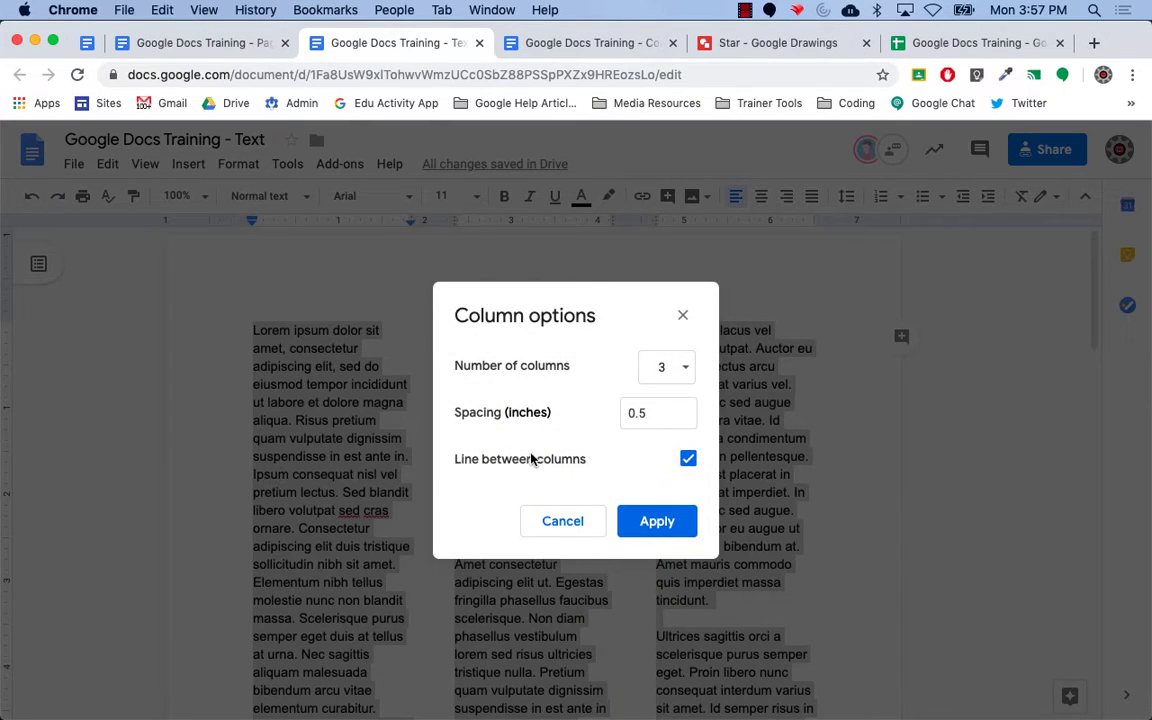
click(668, 525)
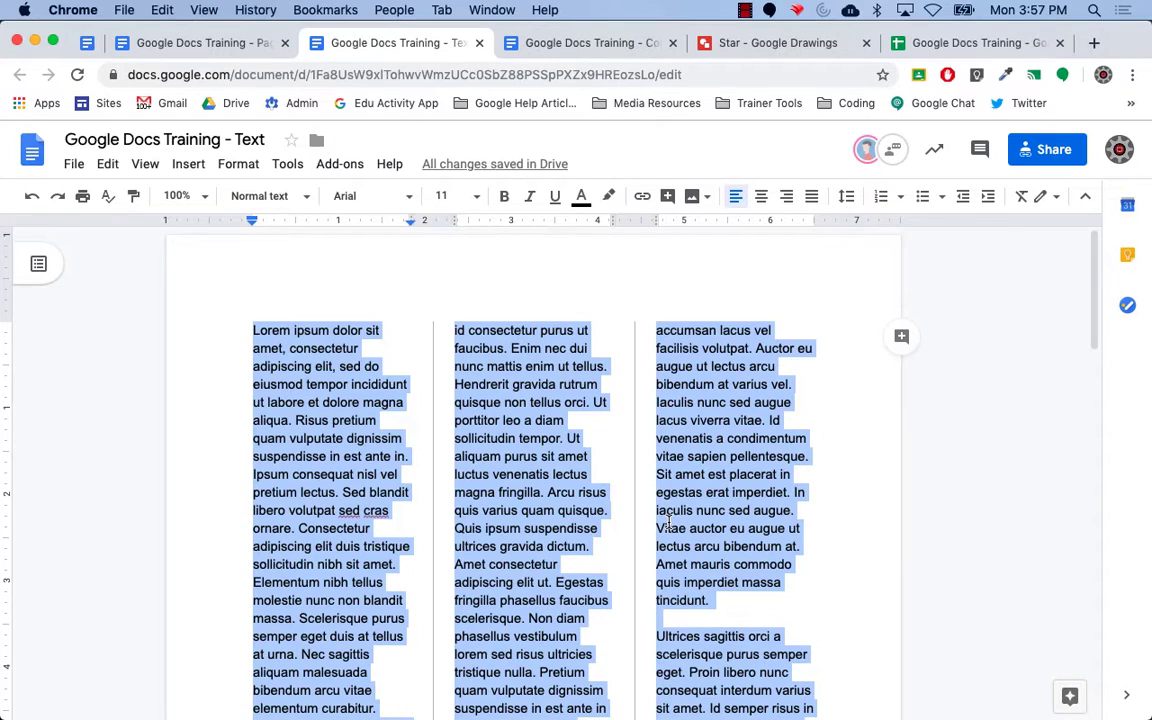
click(789, 426)
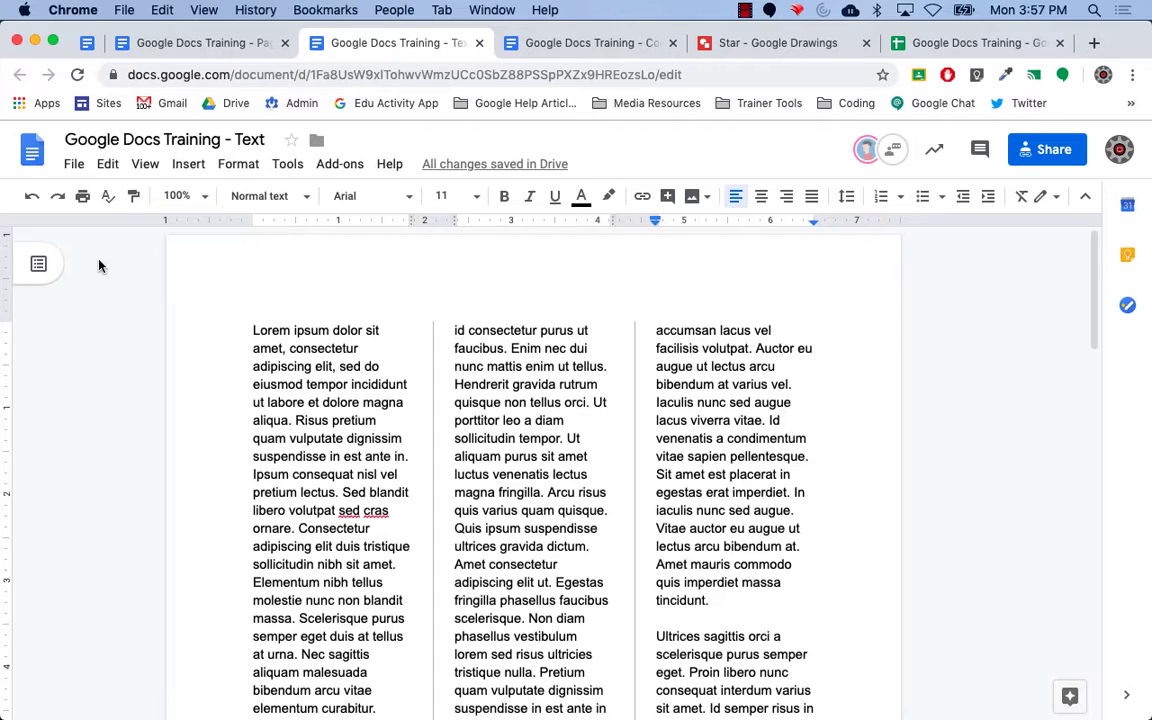
Switch the Lorem ipsum text back to the one-column layout.
click(317, 366)
click(237, 166)
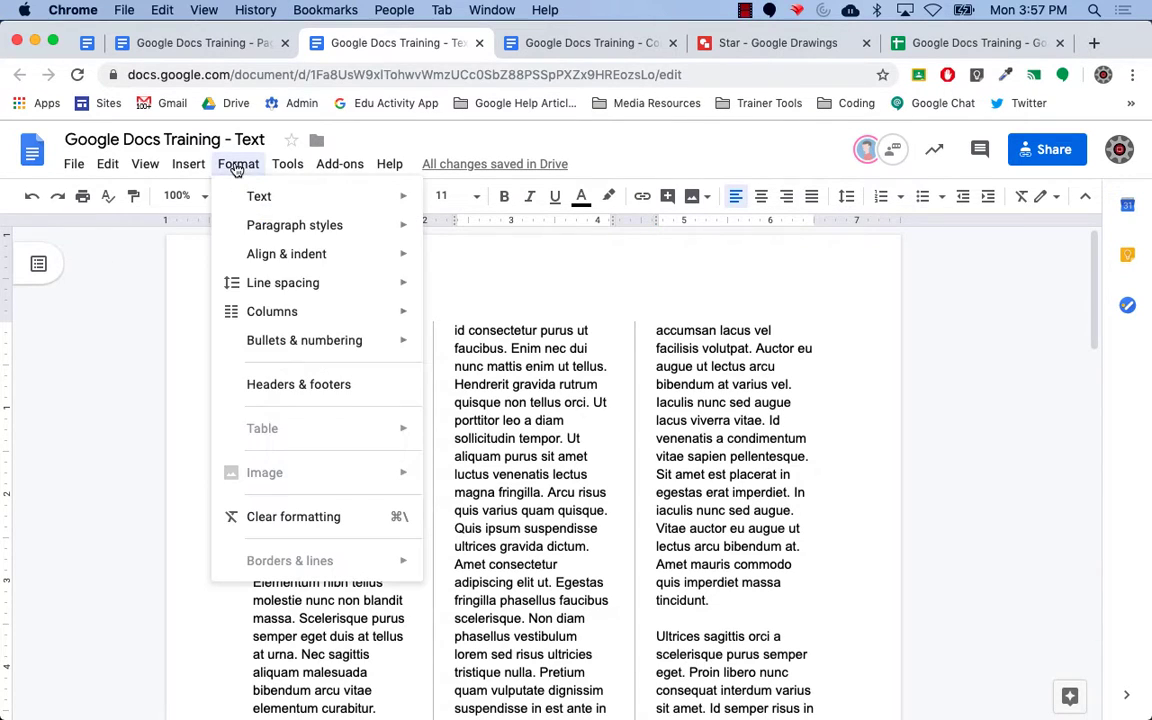
mouse_move(296, 311)
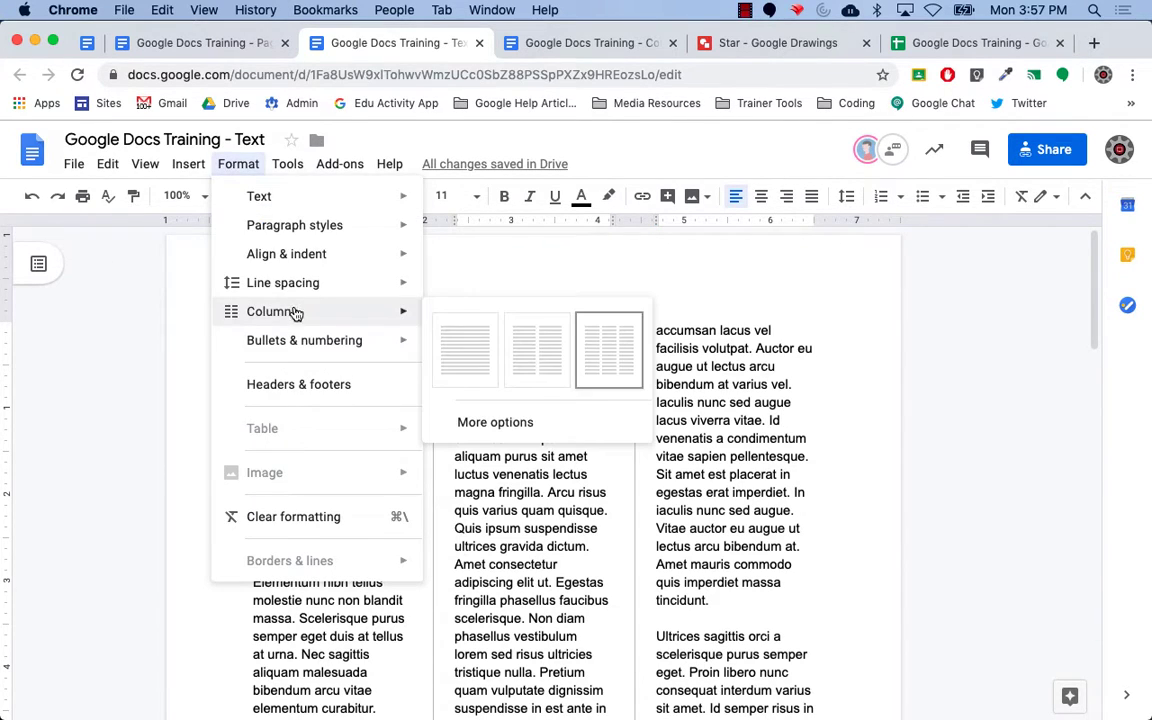
click(460, 363)
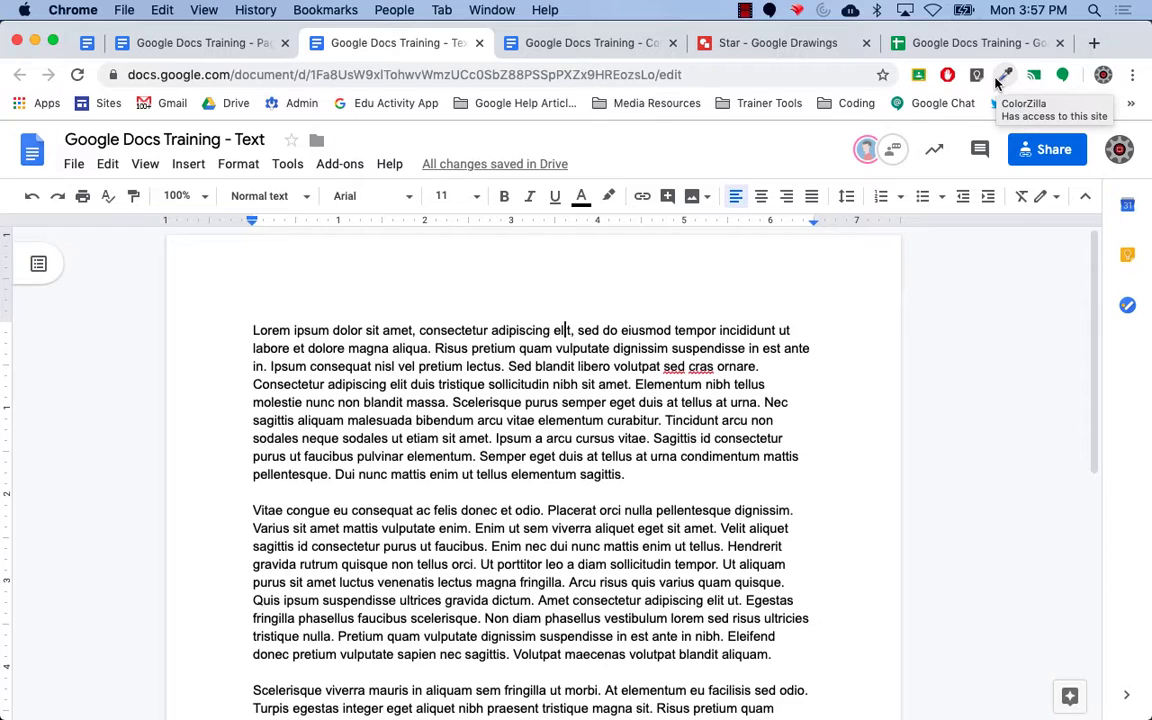
In a new Chrome tab, go to doc.new for a blank document.
click(1093, 43)
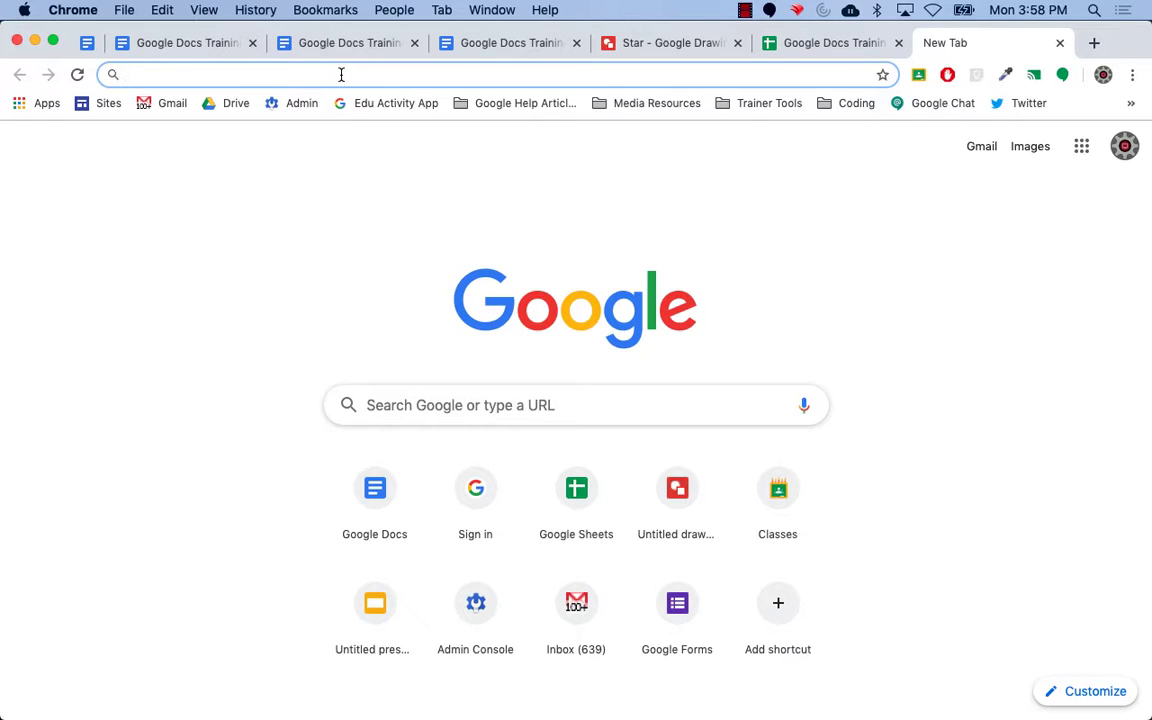
text(doc.new)
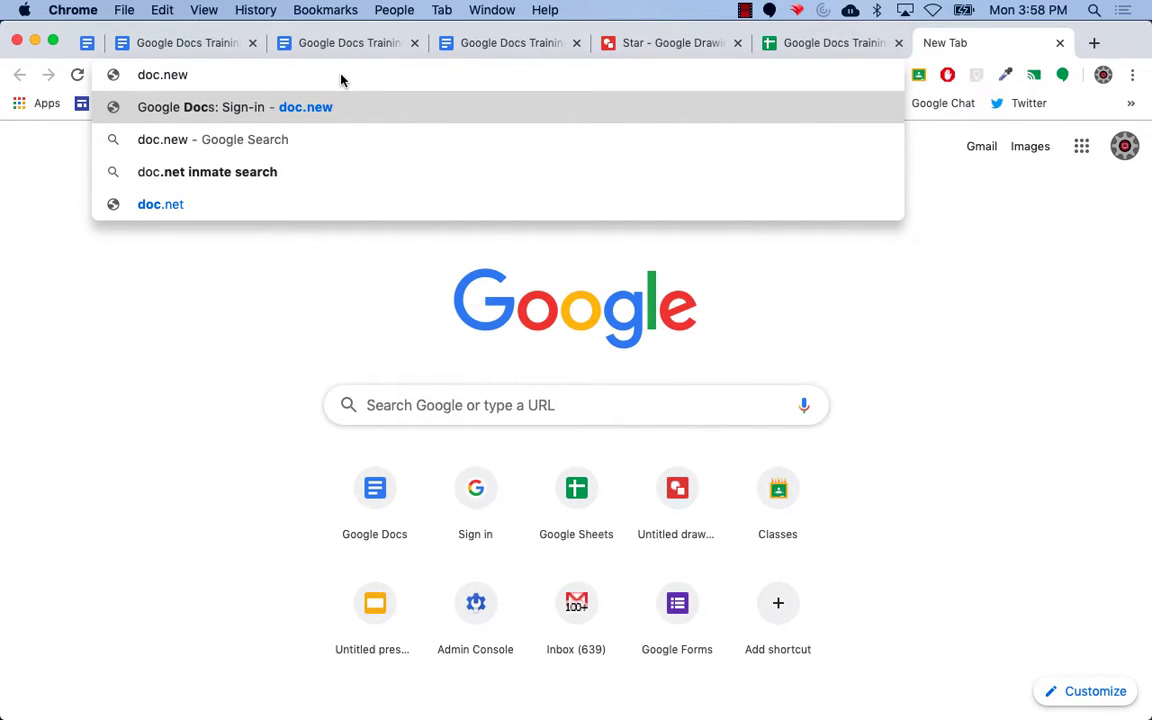
key(Return)
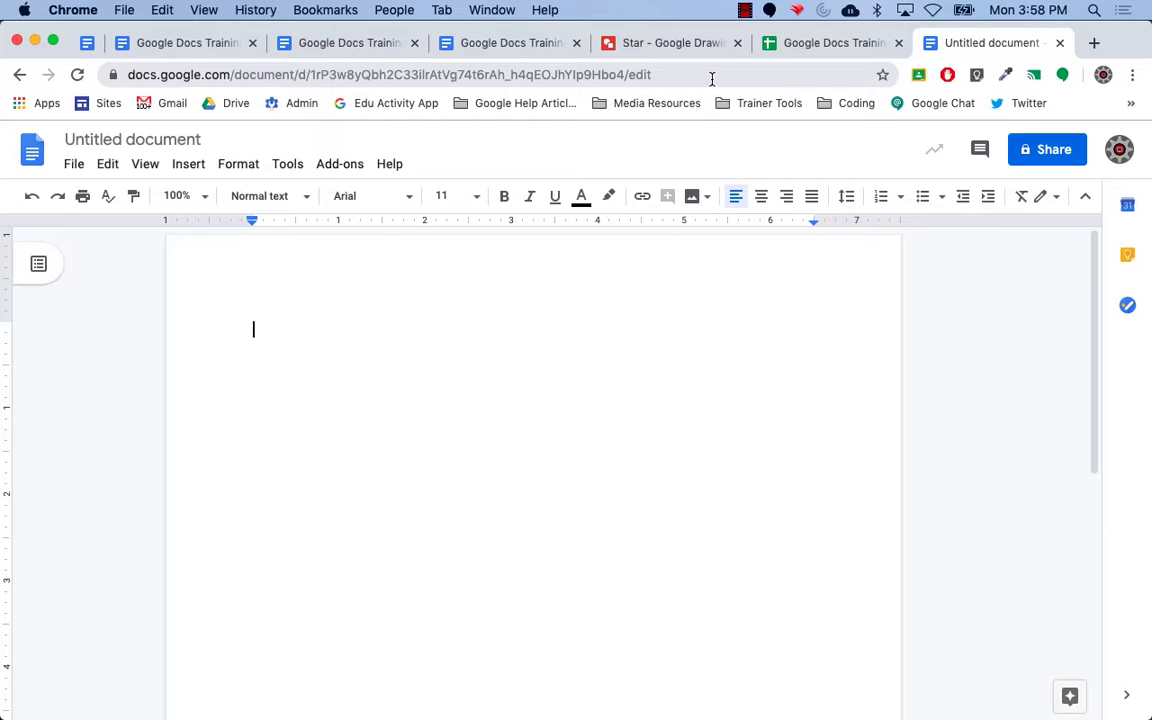
click(338, 166)
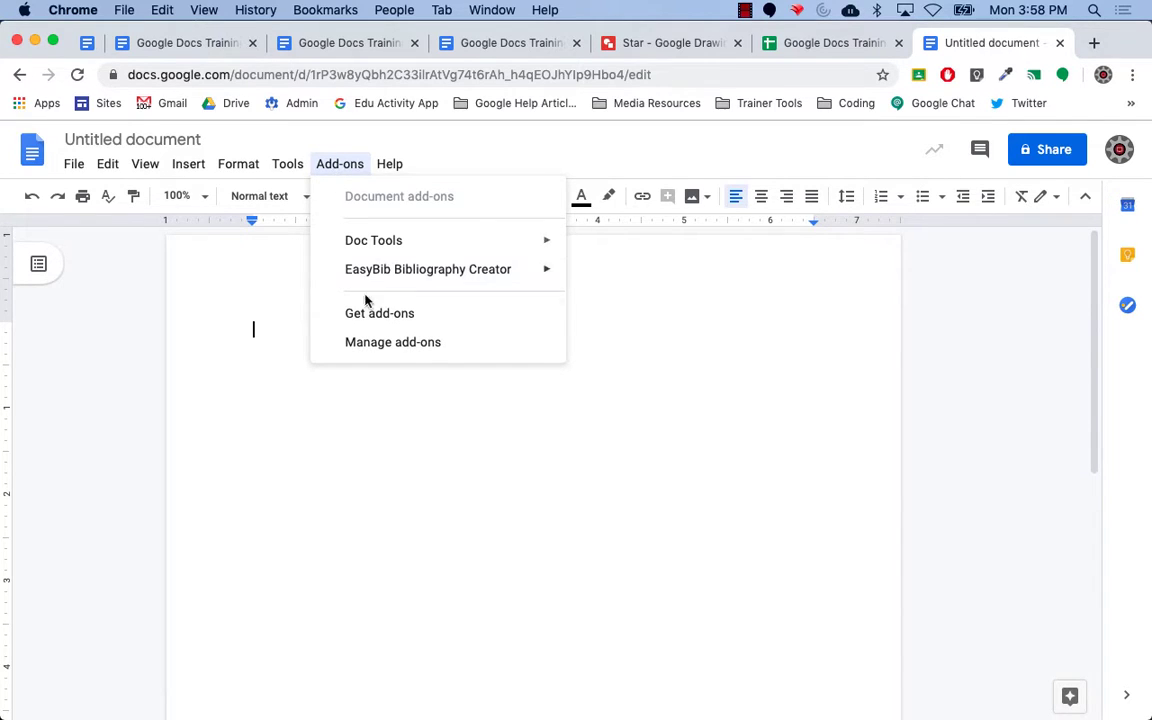
click(437, 321)
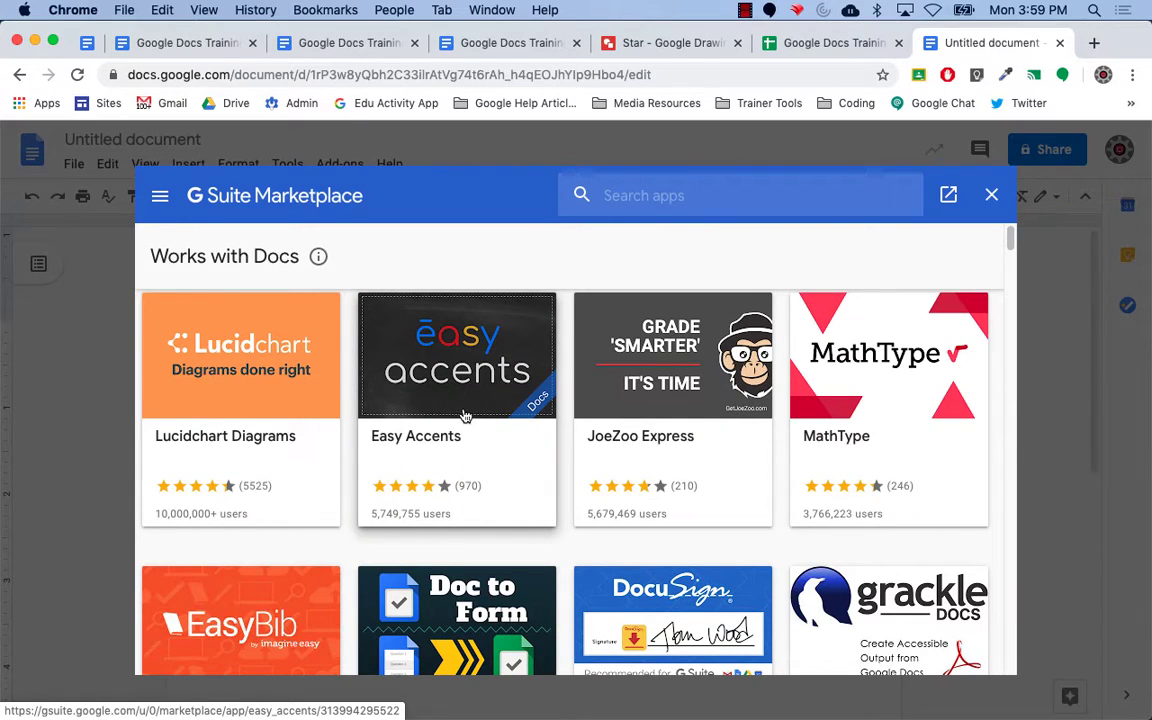
scroll(464, 414, down, 1)
scroll(464, 414, down, 5)
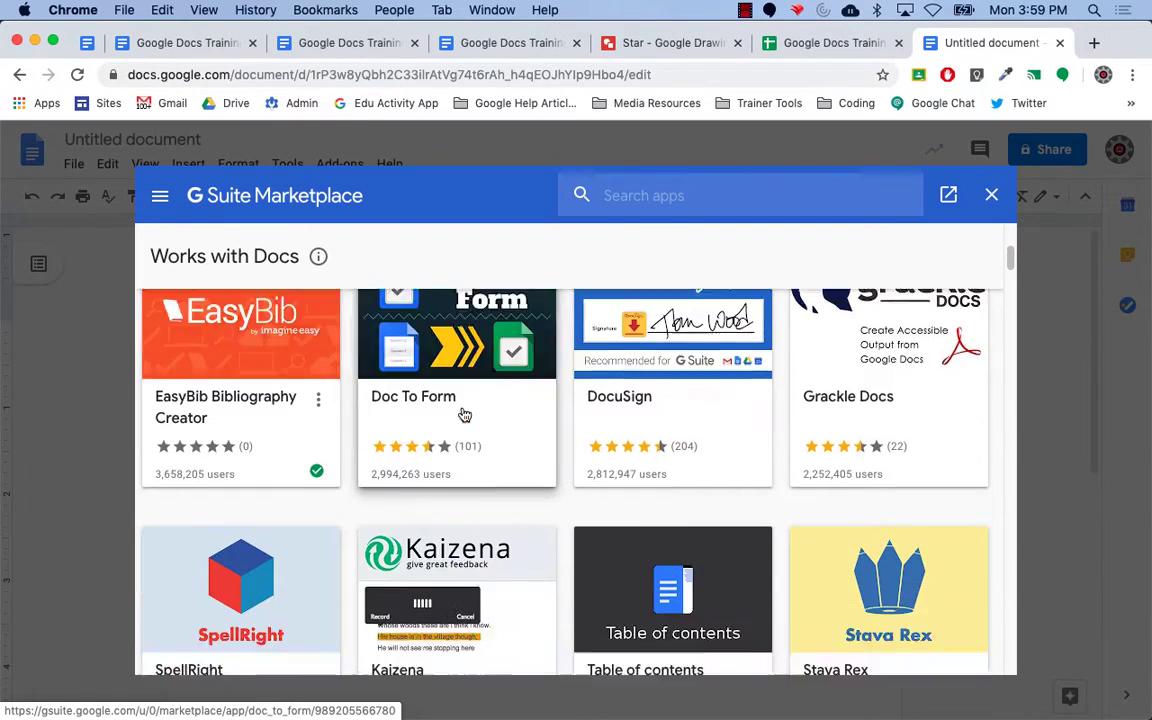
scroll(464, 414, down, 4)
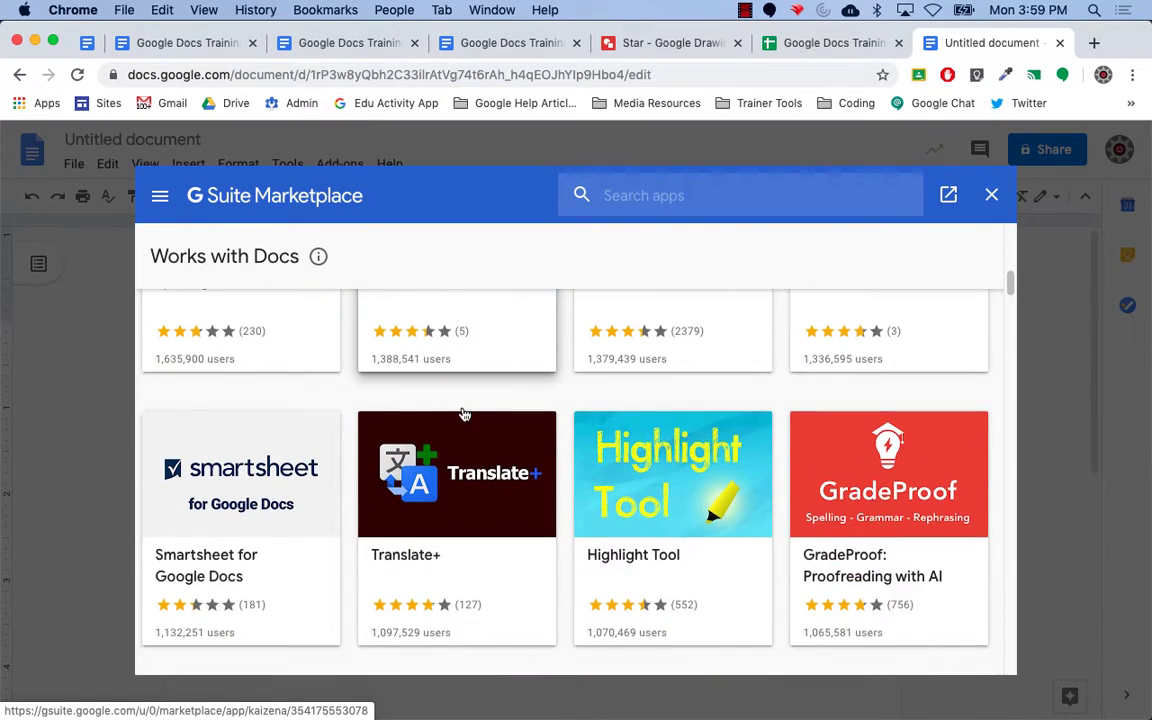
scroll(464, 414, down, 4)
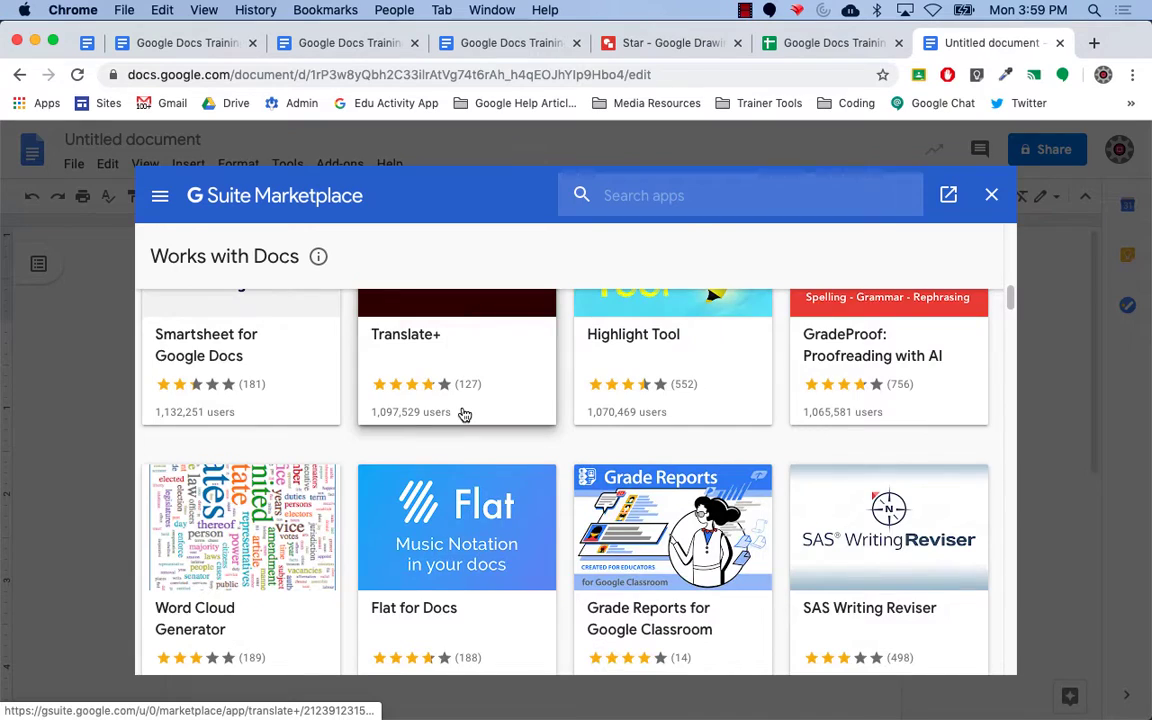
scroll(464, 414, down, 5)
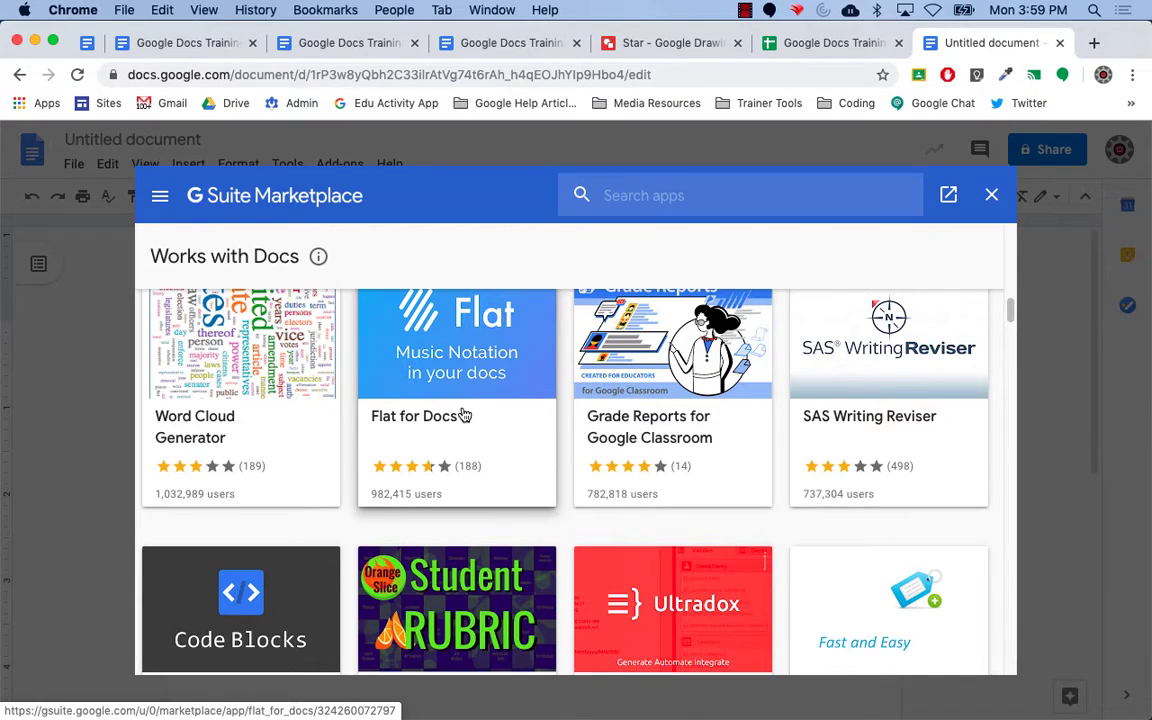
scroll(463, 415, down, 2)
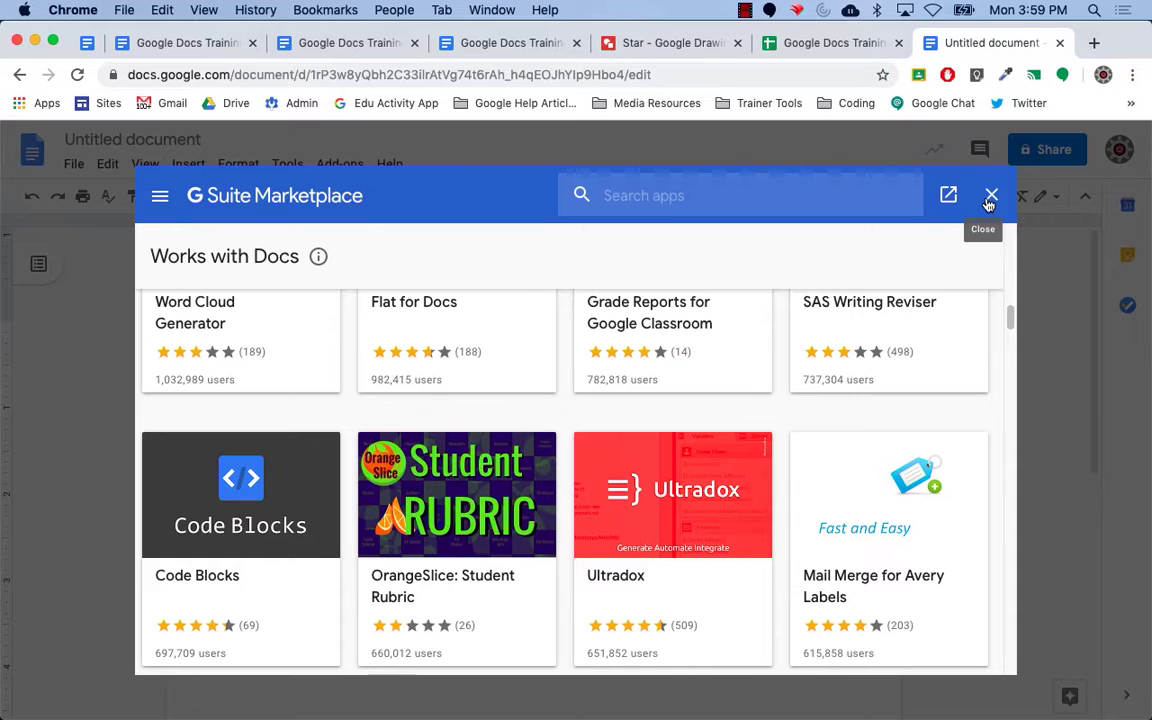
scroll(527, 530, down, 6)
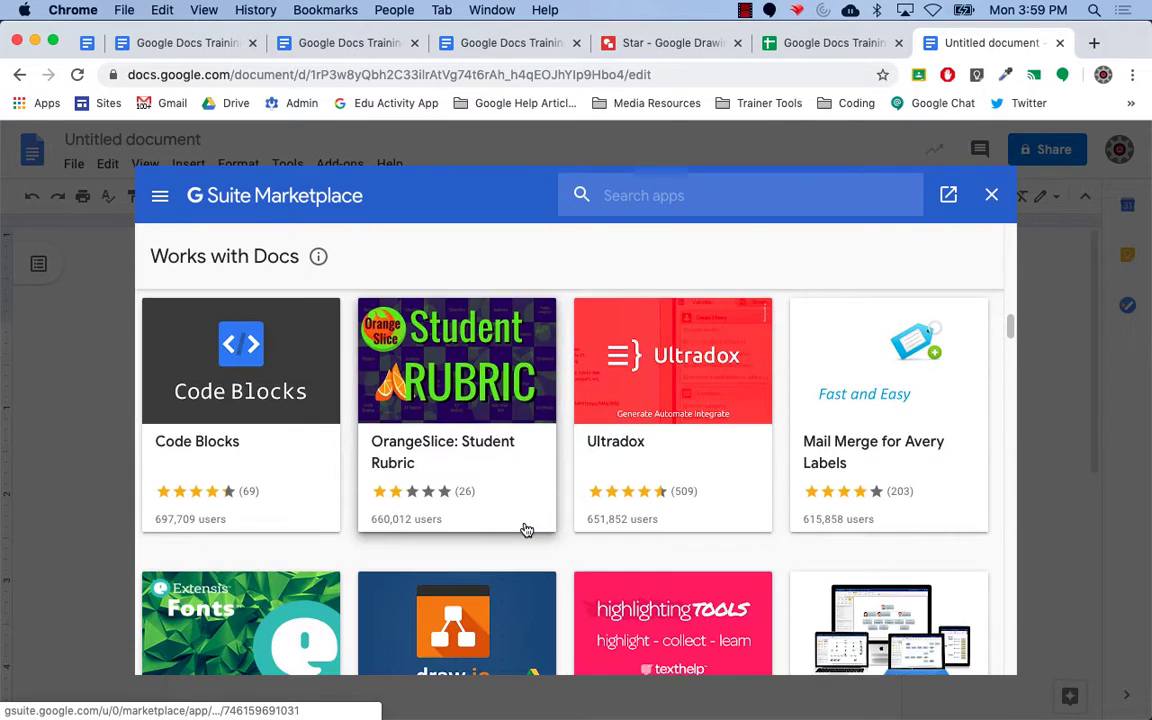
scroll(527, 530, up, 5)
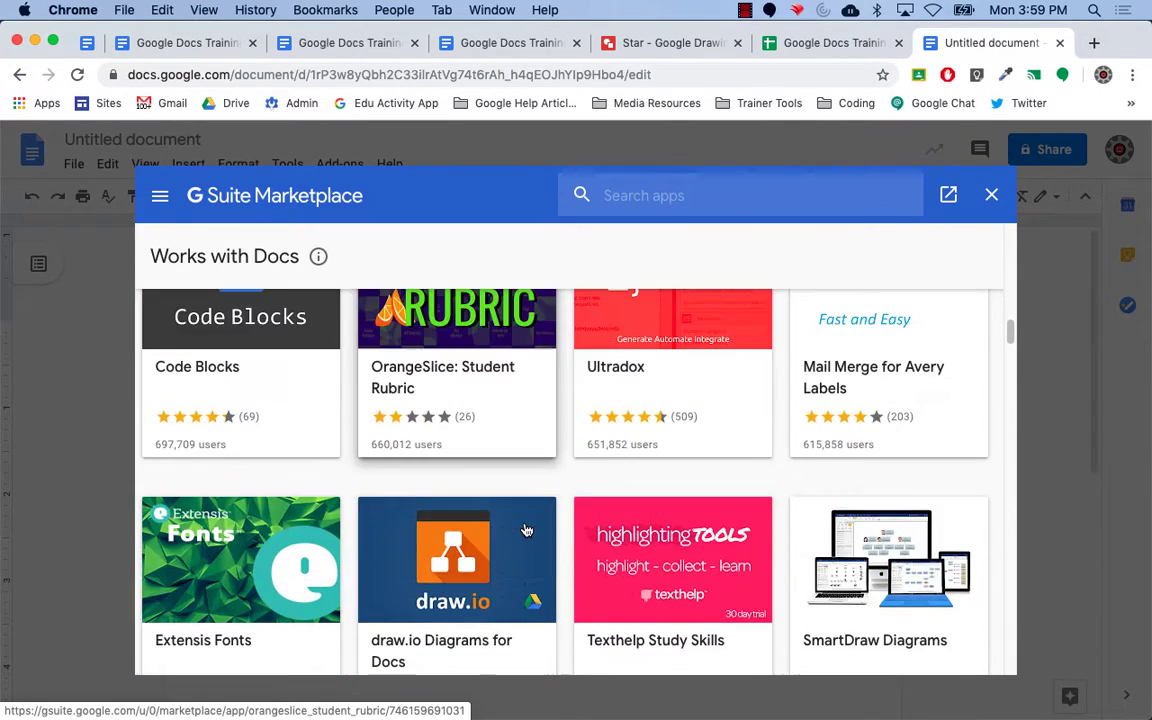
scroll(527, 530, up, 2)
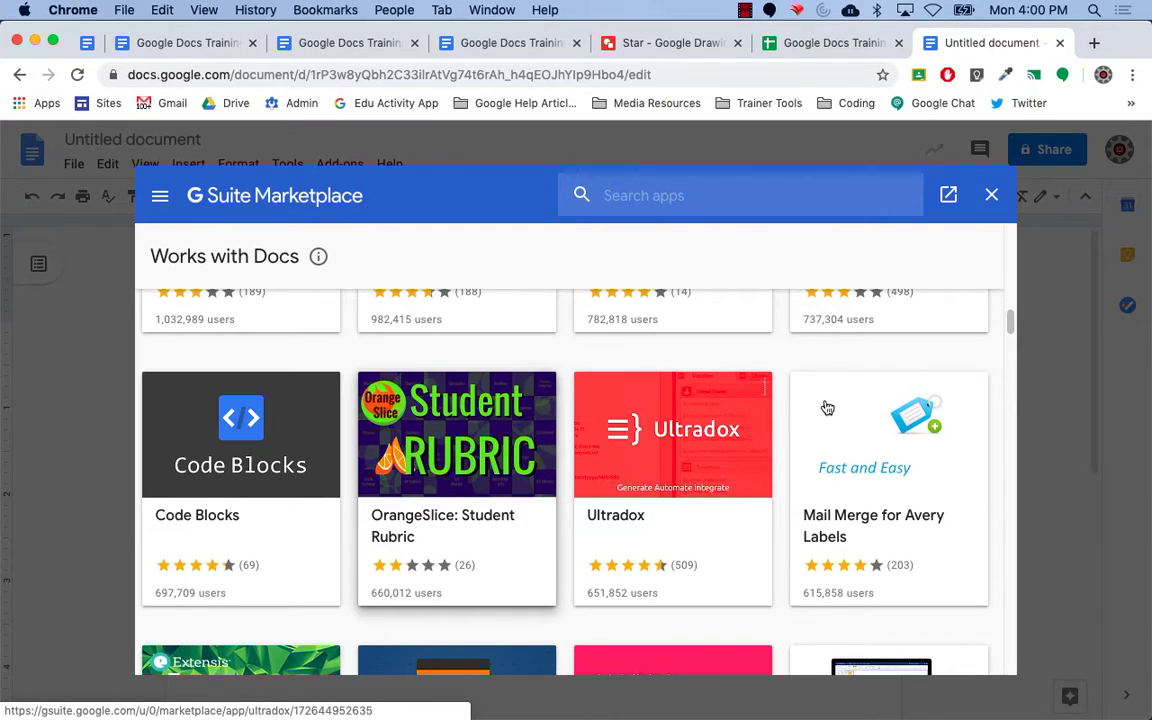
scroll(939, 425, up, 2)
scroll(939, 425, up, 6)
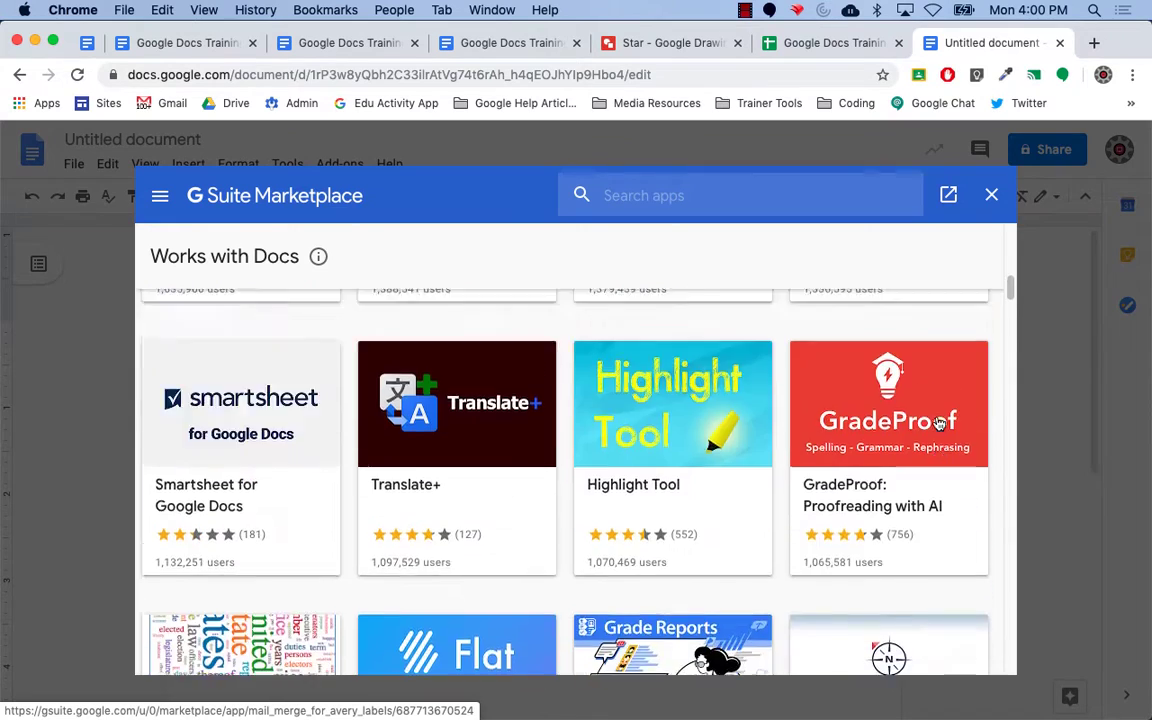
click(992, 196)
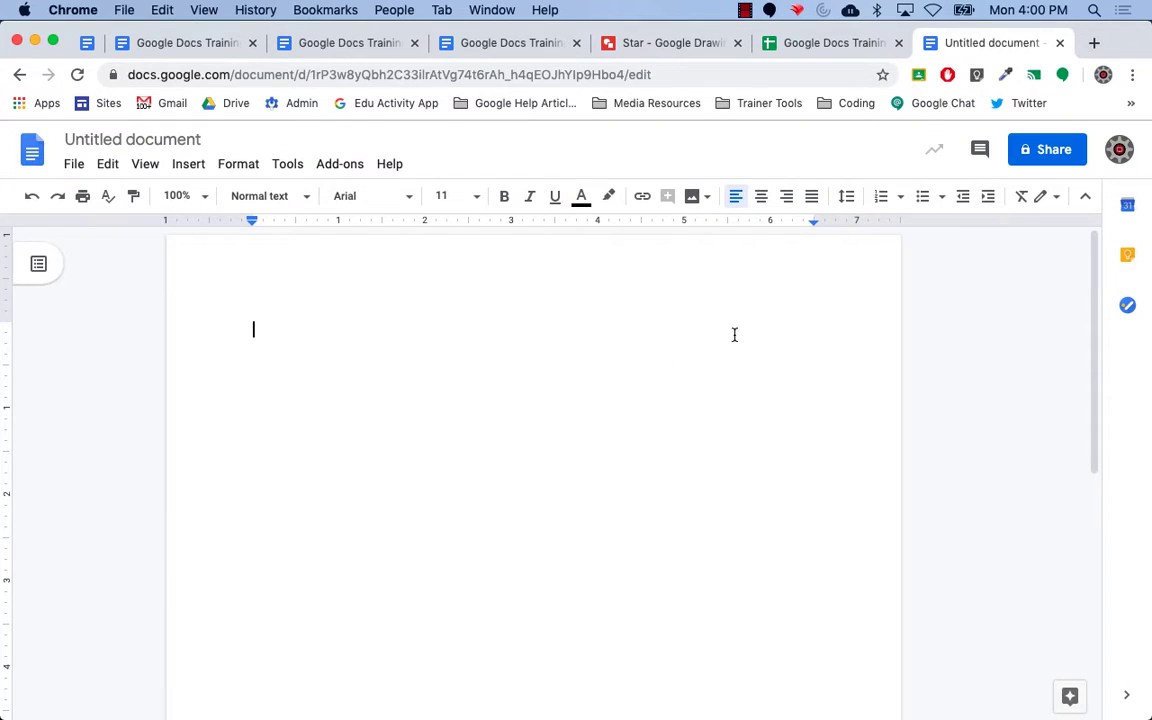
click(361, 168)
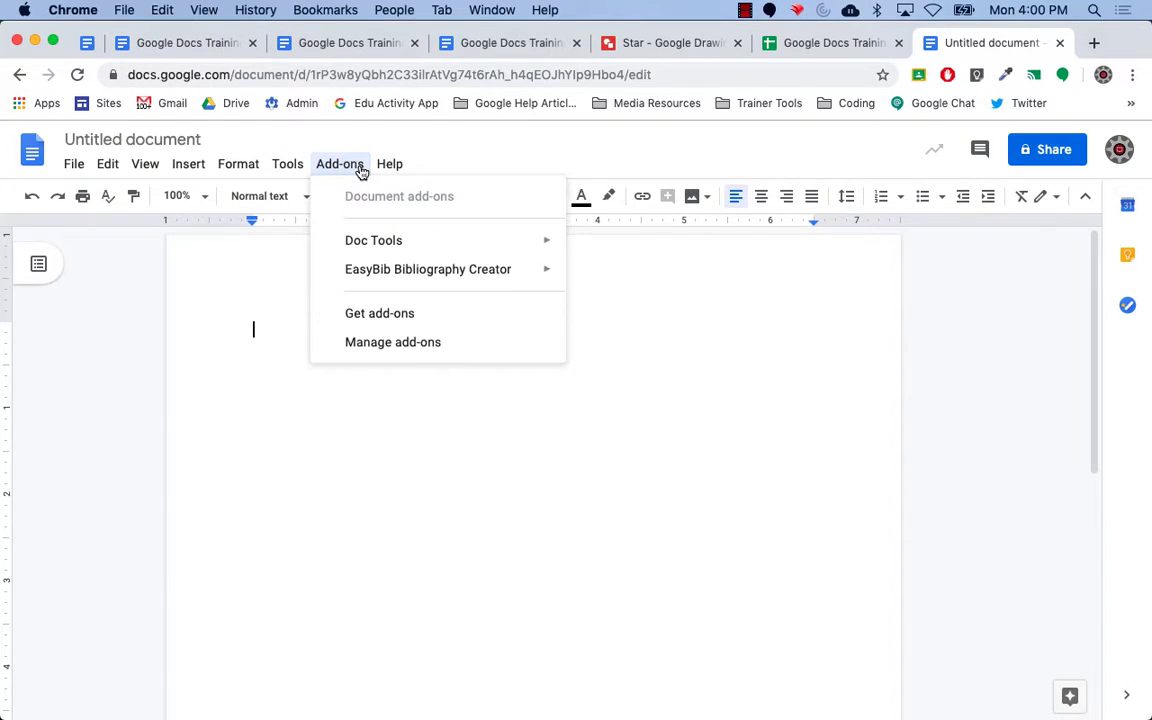
Reopen the Add-ons menu and show the Doc Tools submenu.
mouse_move(429, 244)
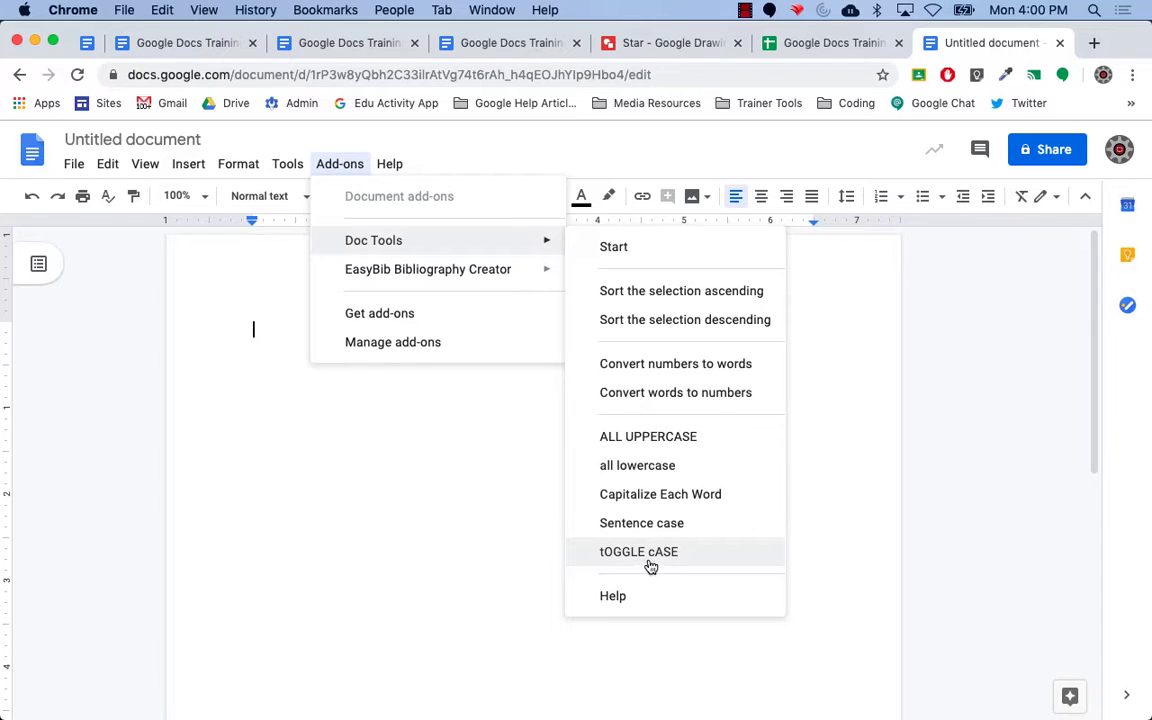
click(424, 441)
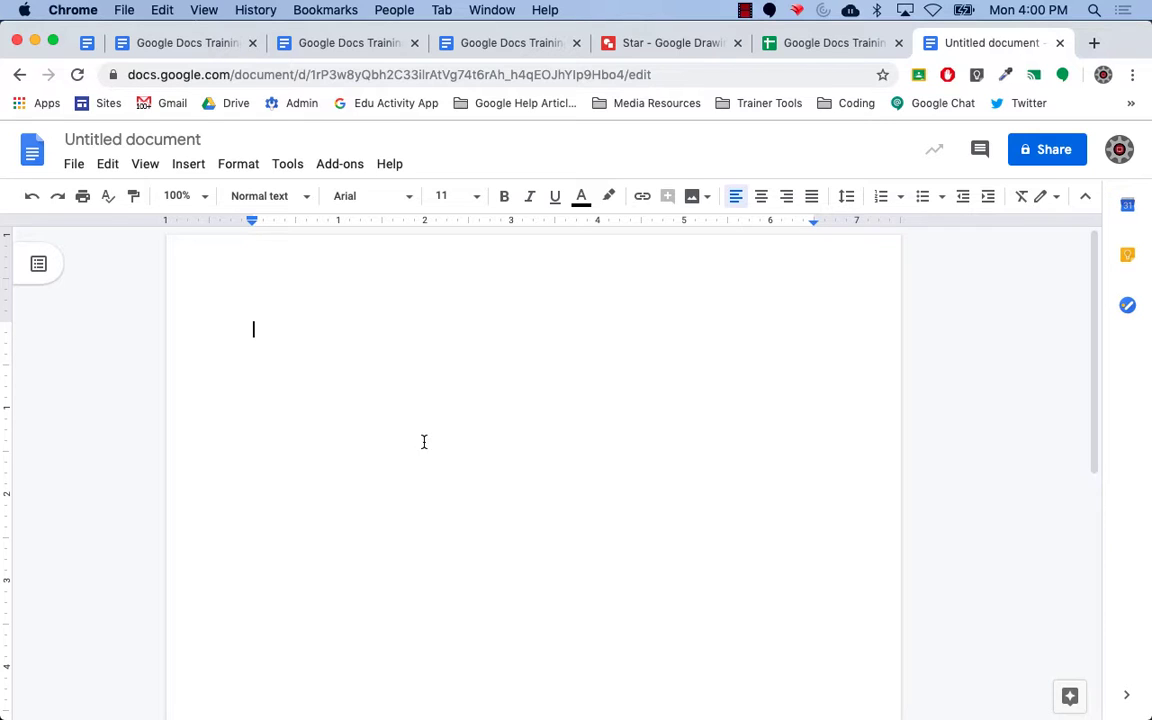
click(331, 170)
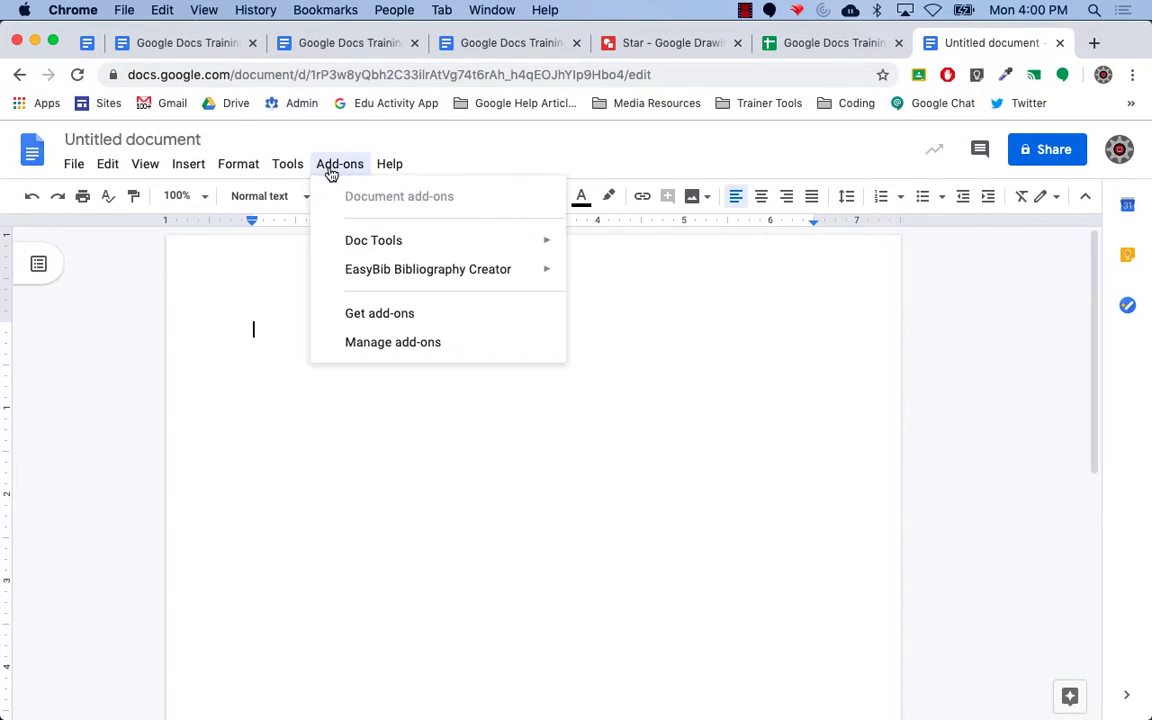
mouse_move(390, 250)
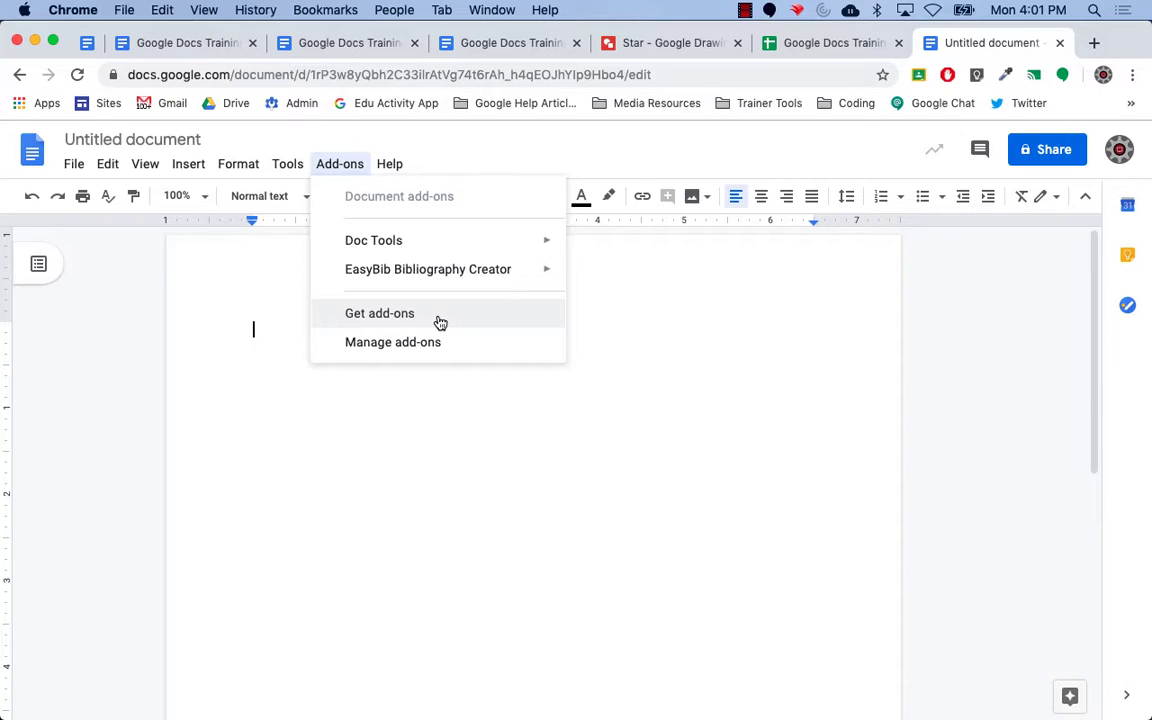
mouse_move(474, 248)
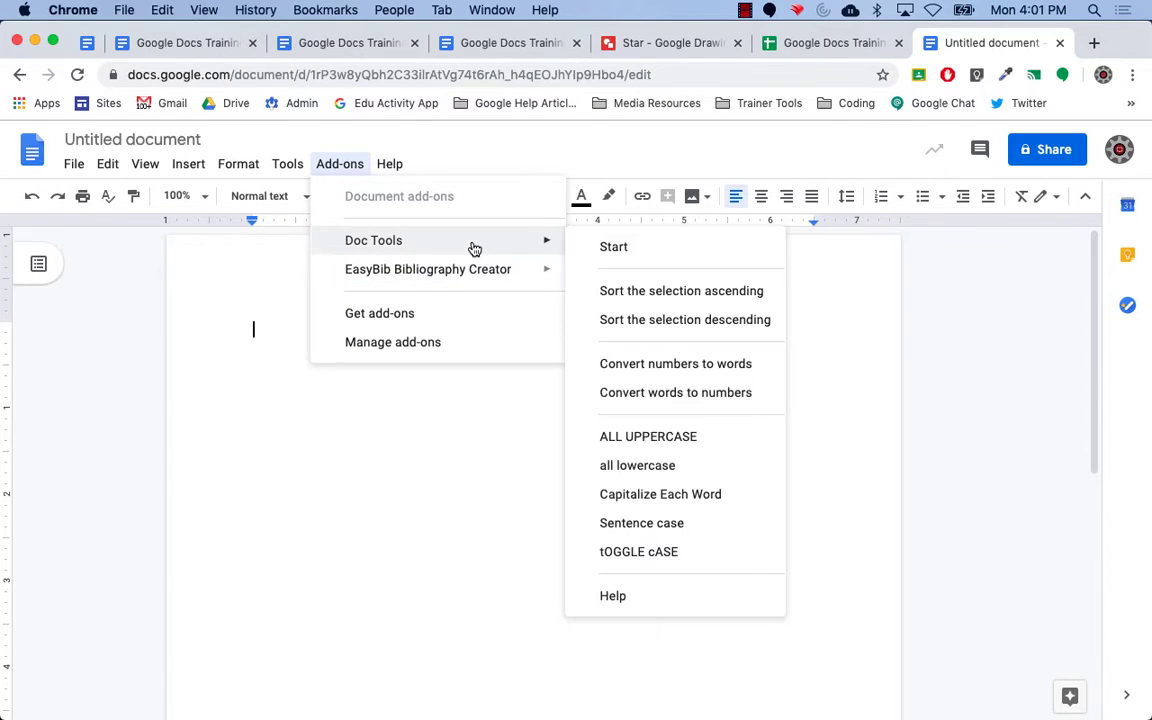
Start the Doc Tools add-on and grant it access to the chosen Google account.
click(605, 247)
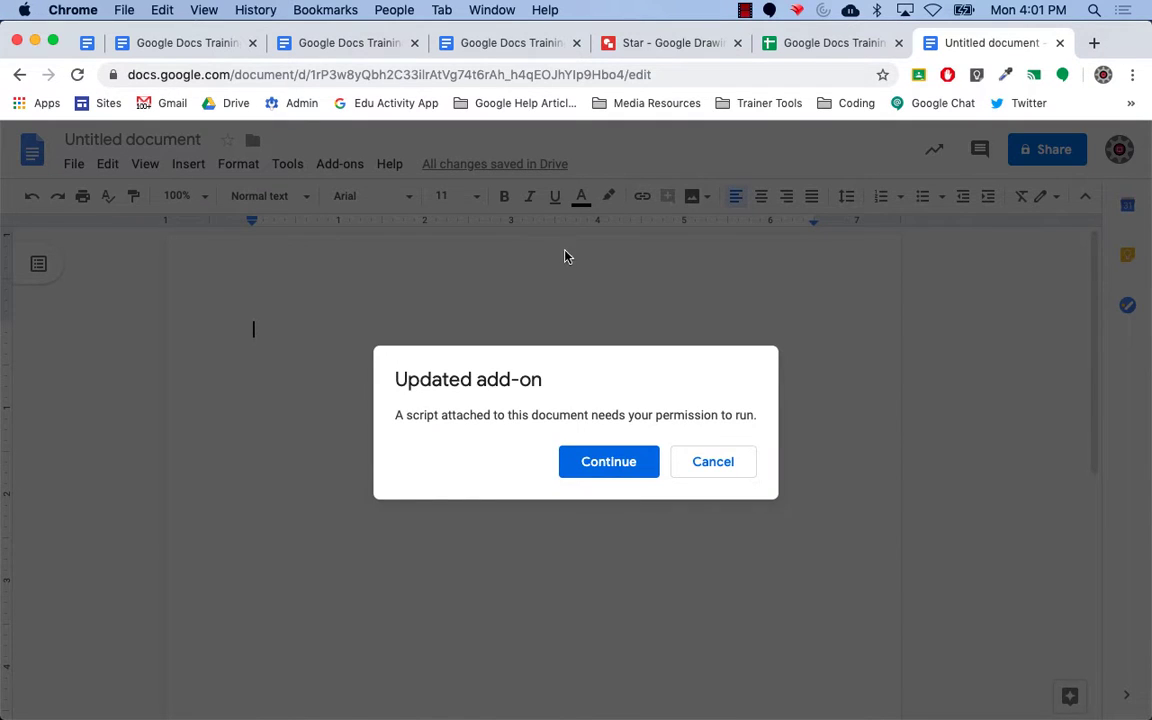
click(614, 476)
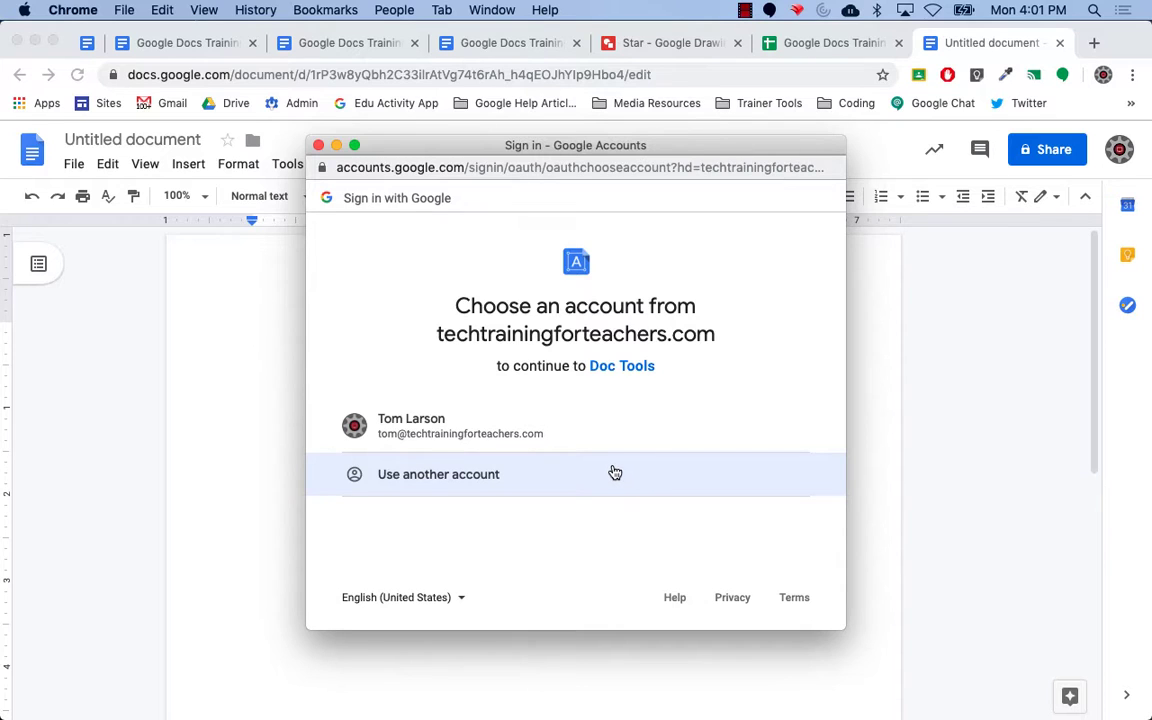
click(475, 434)
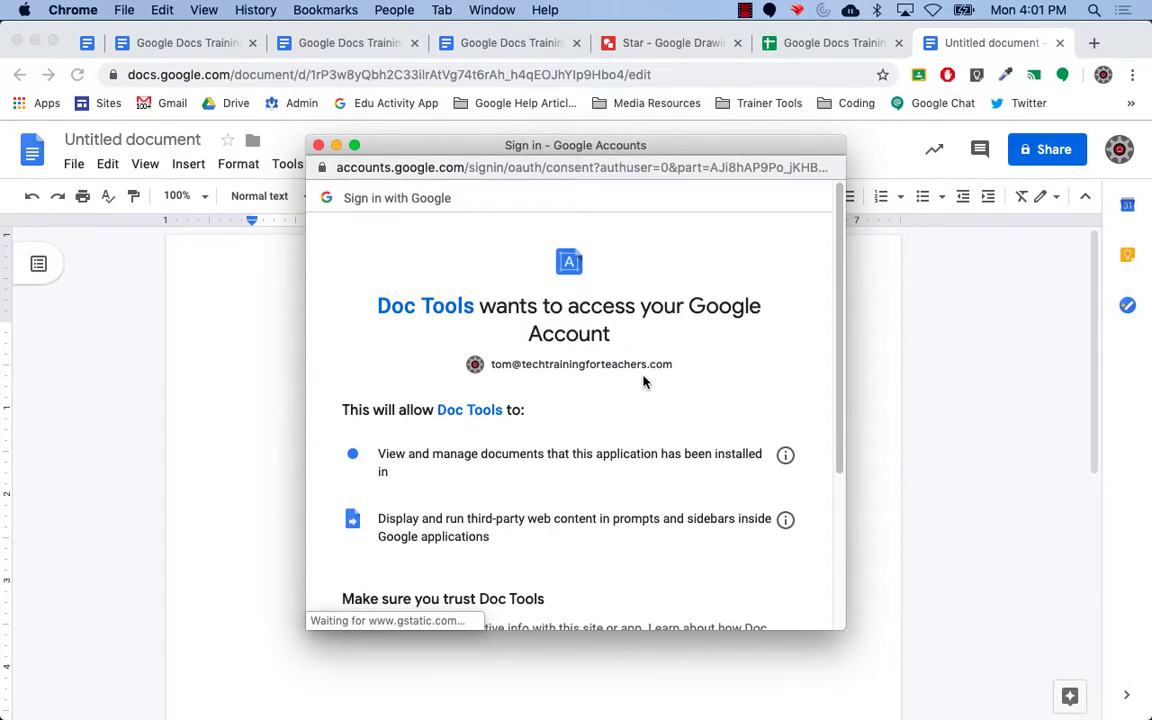
scroll(845, 596, down, 5)
scroll(845, 596, down, 1)
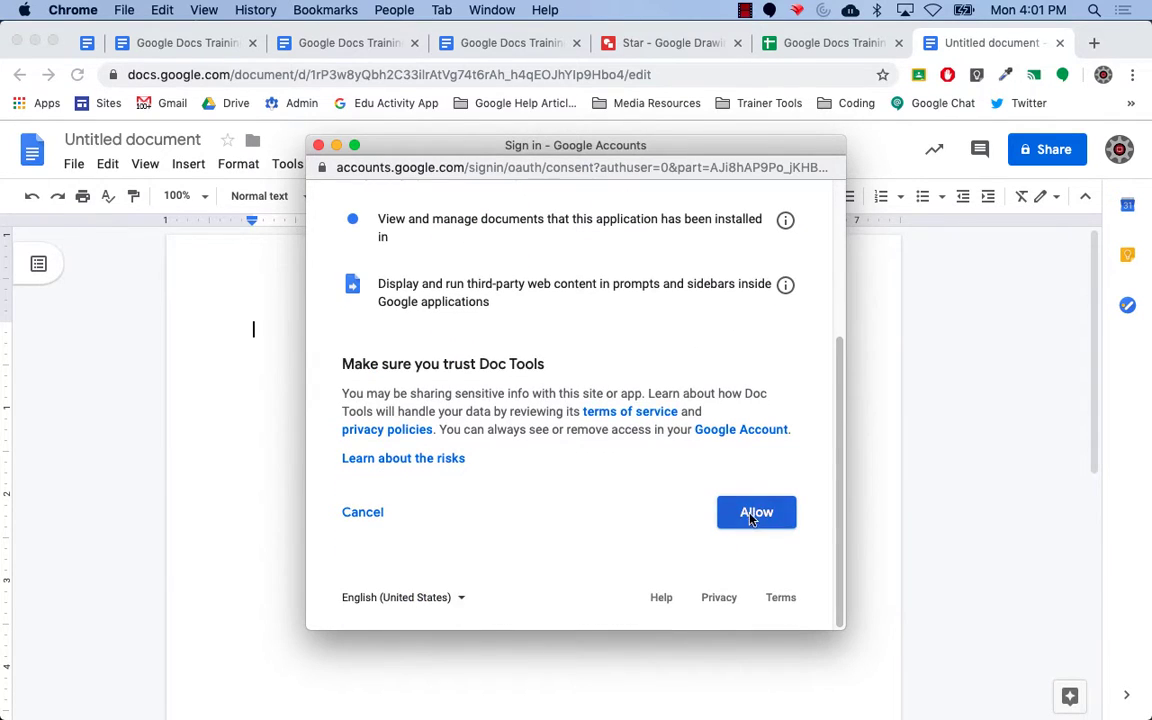
click(752, 513)
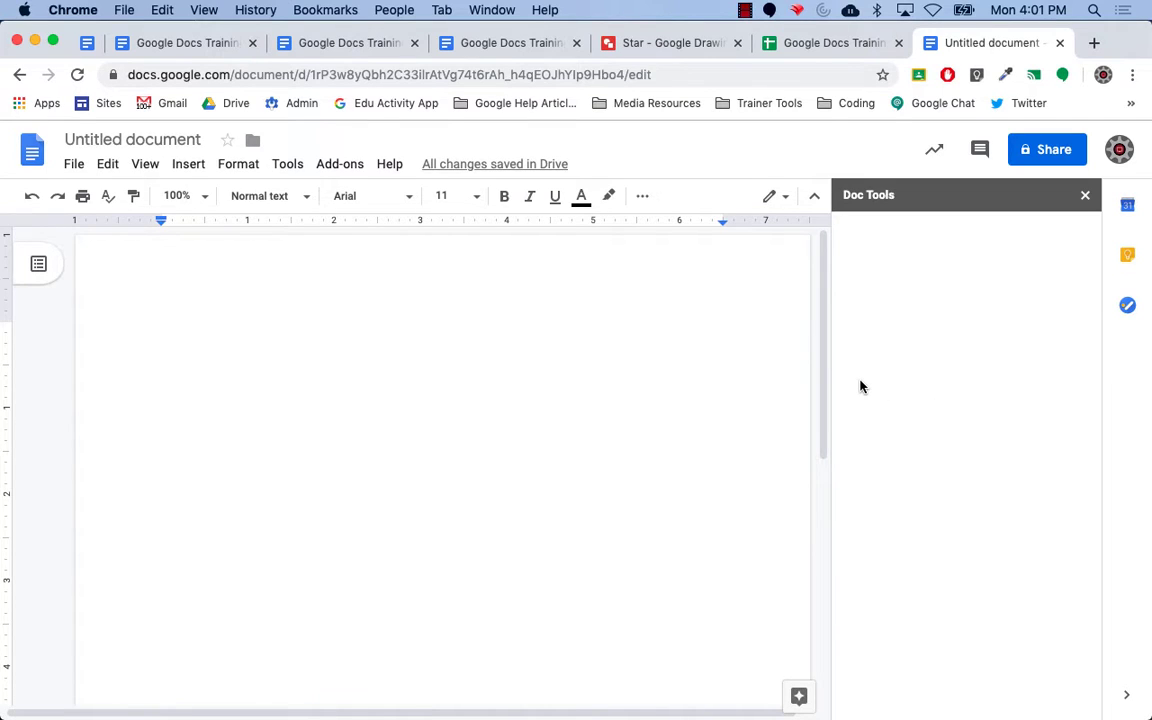
Close the Doc Tools sidebar and Untitled document, returning to the Google Docs Training (Student Version) tab.
click(1086, 197)
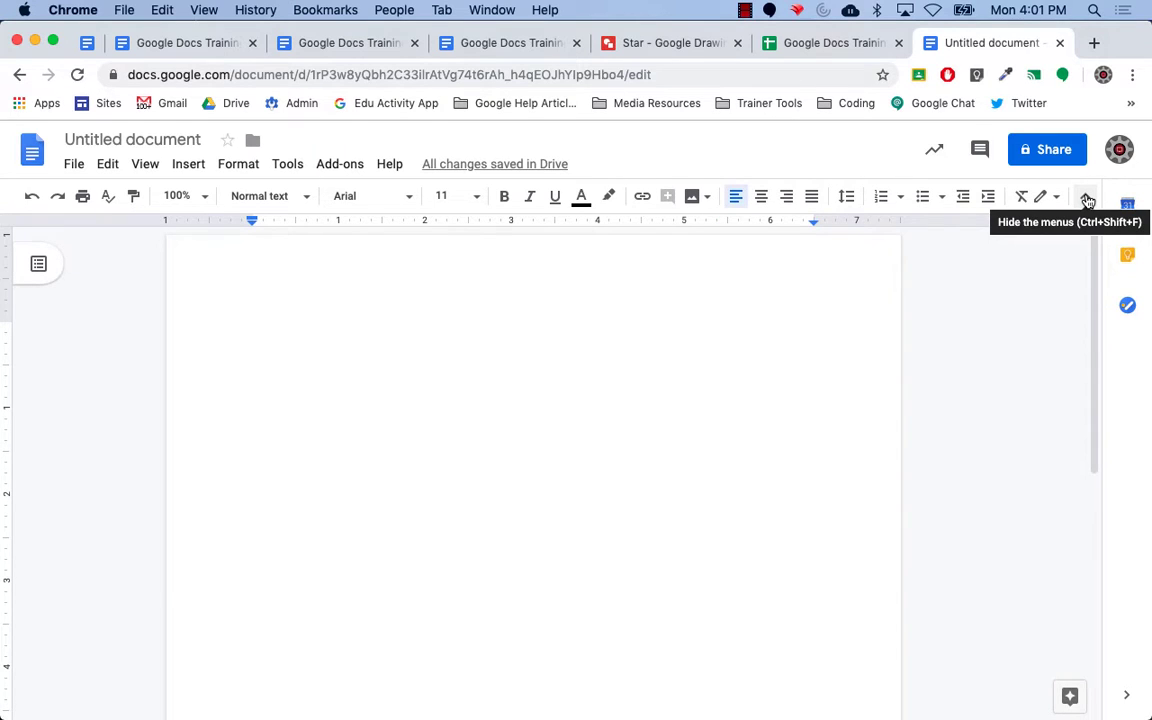
click(1059, 43)
click(87, 44)
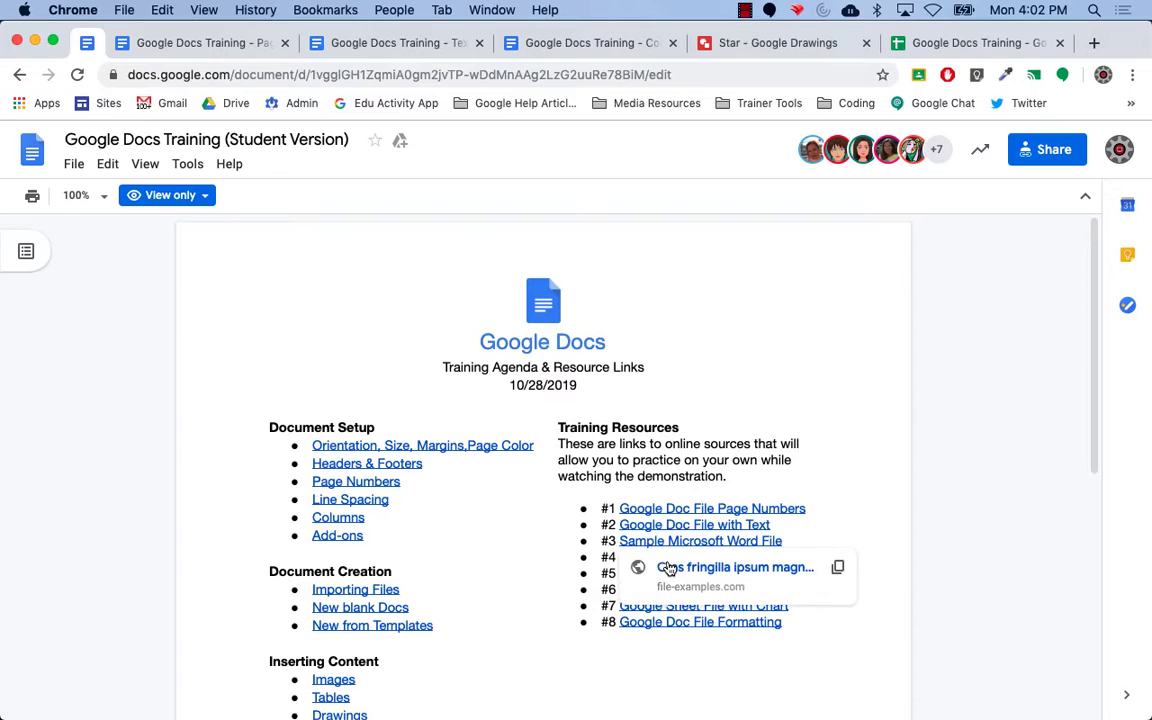
Download the linked sample Word file from the agenda, then open a new browser tab.
click(668, 568)
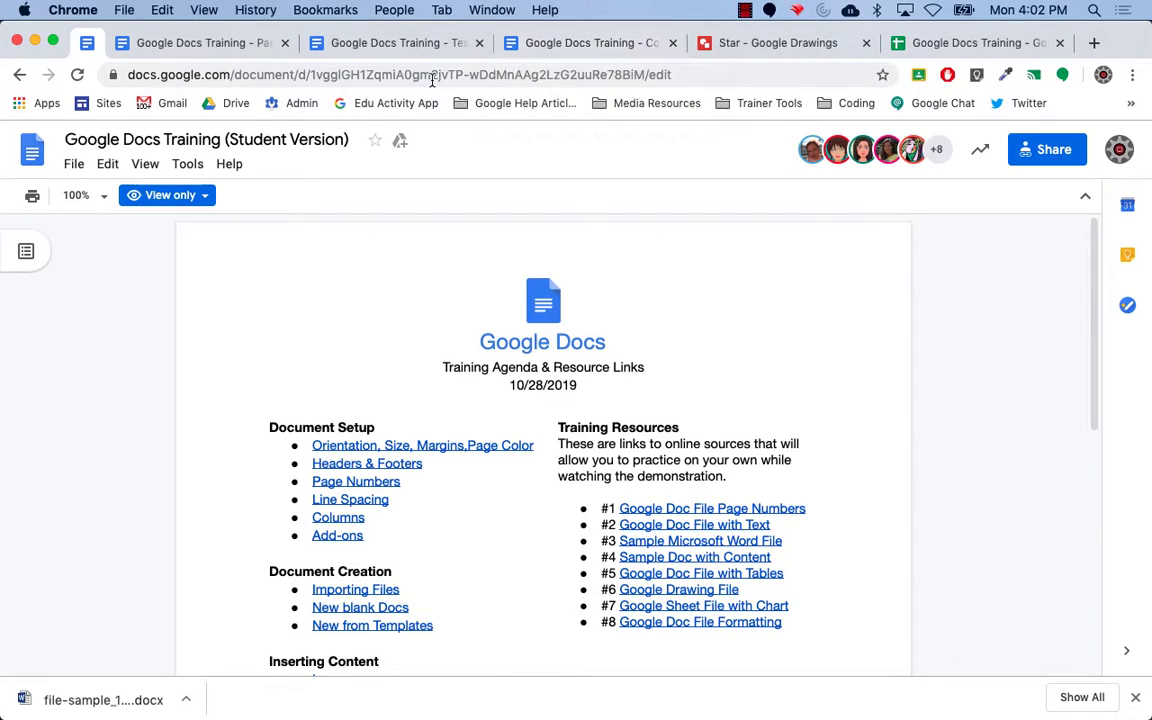
click(1095, 44)
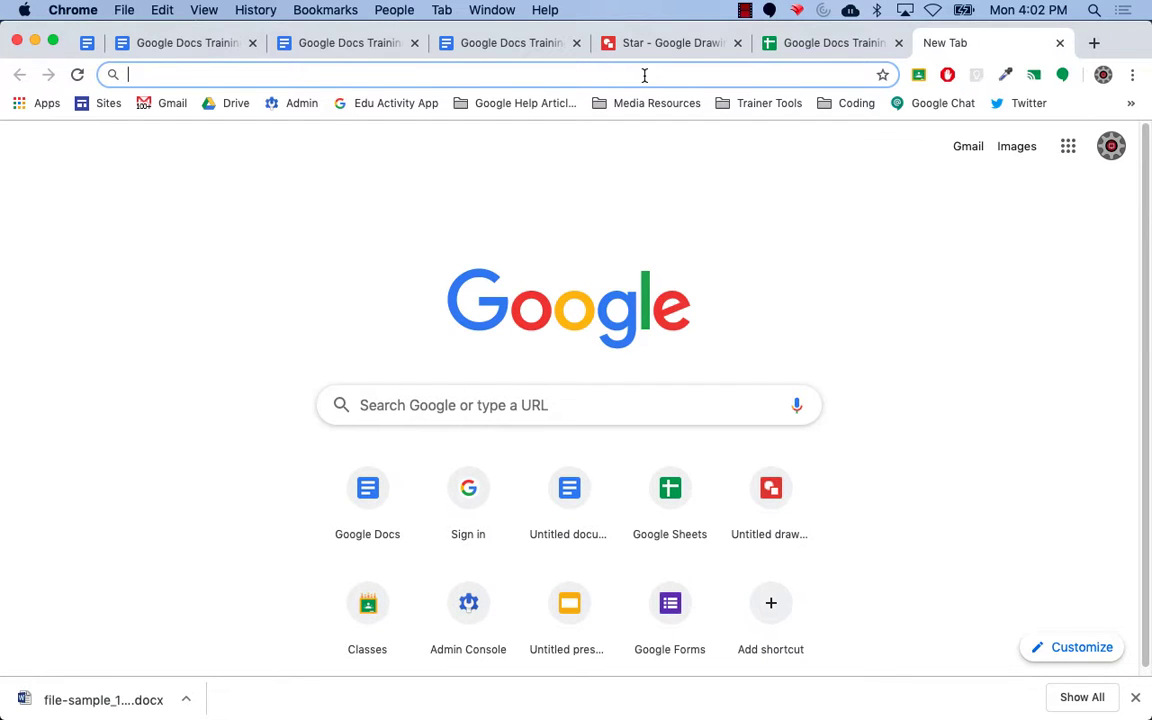
Create a new blank Untitled Google document using doc.new.
text(doc.new)
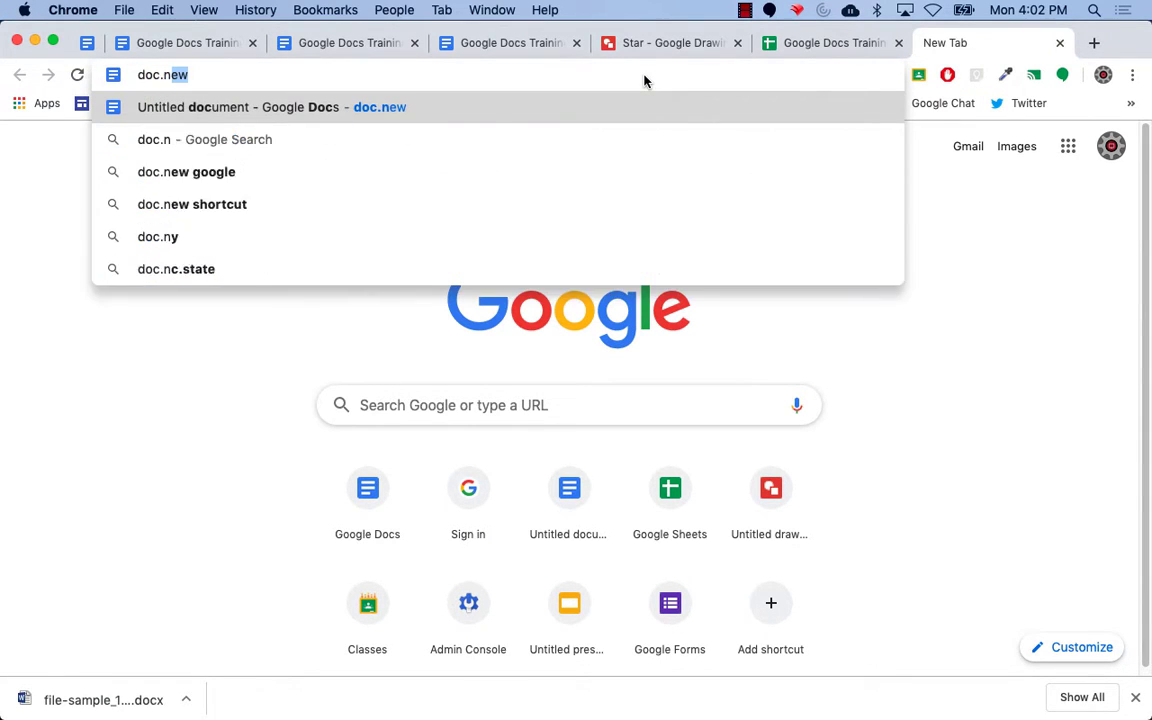
key(Return)
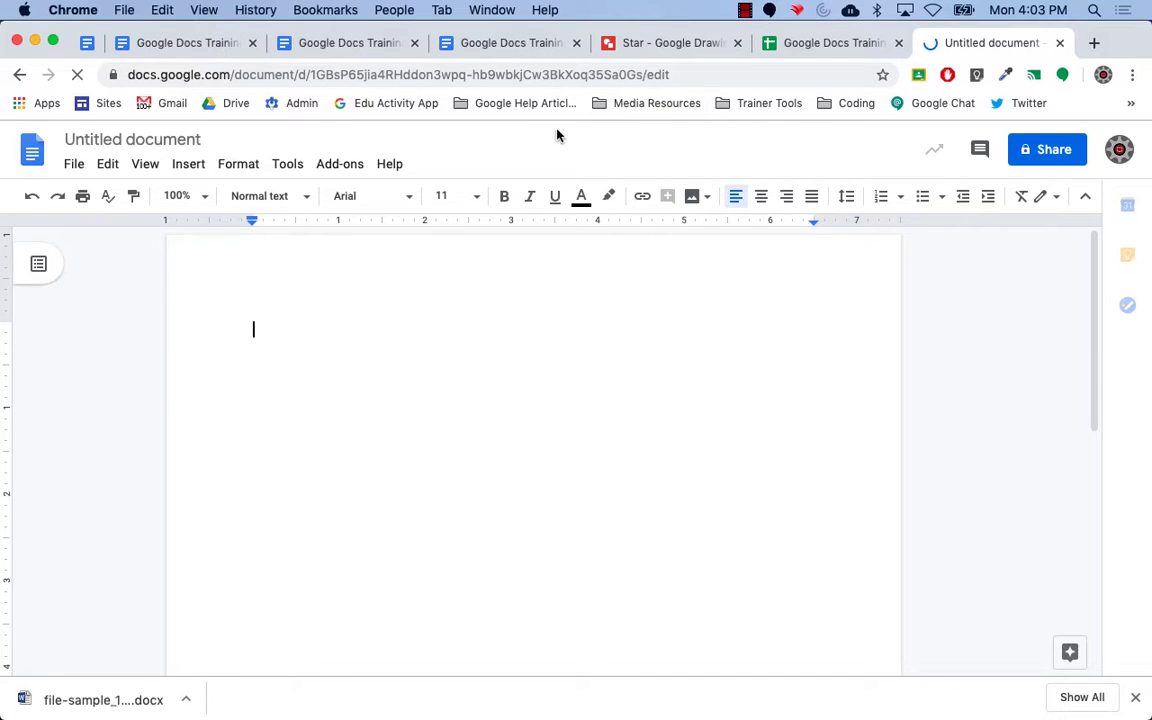
click(74, 164)
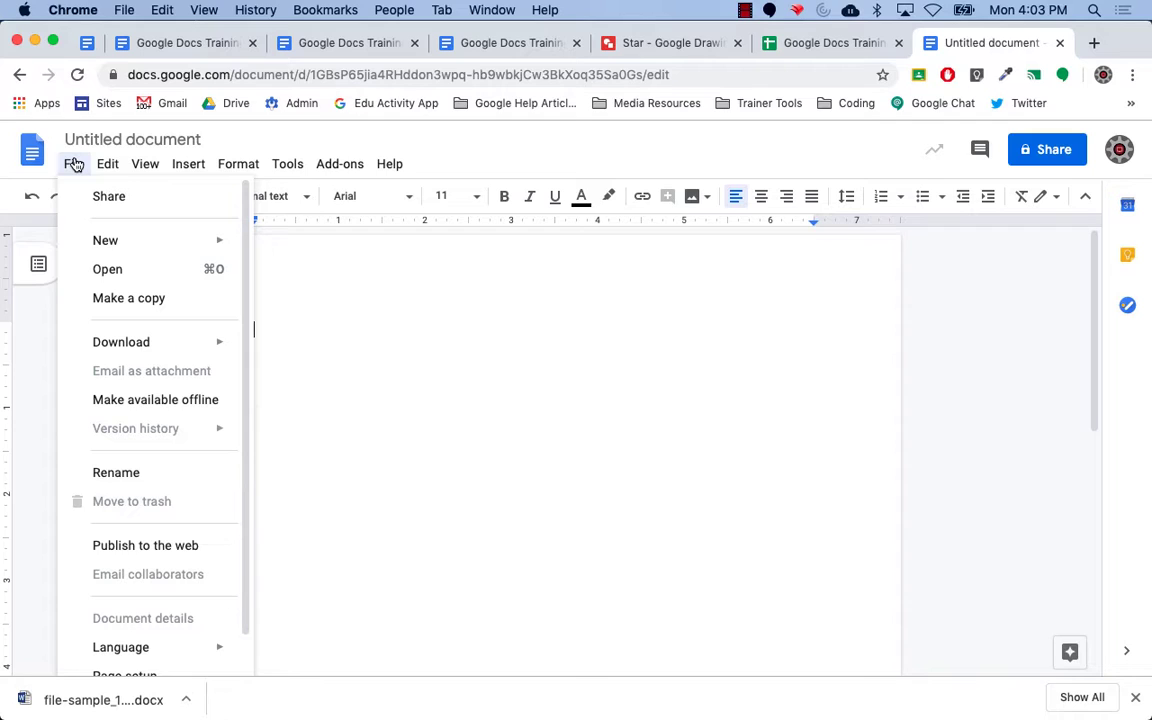
Bring up the computer's file chooser through File > Open's Upload option.
click(135, 270)
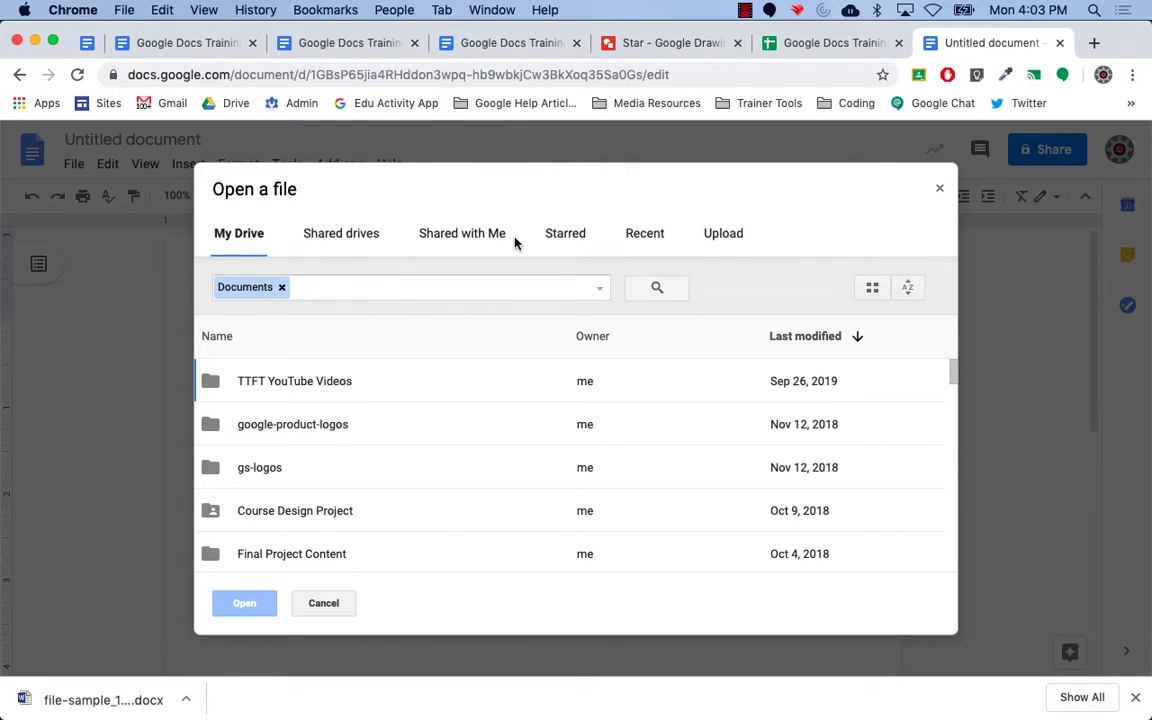
click(722, 240)
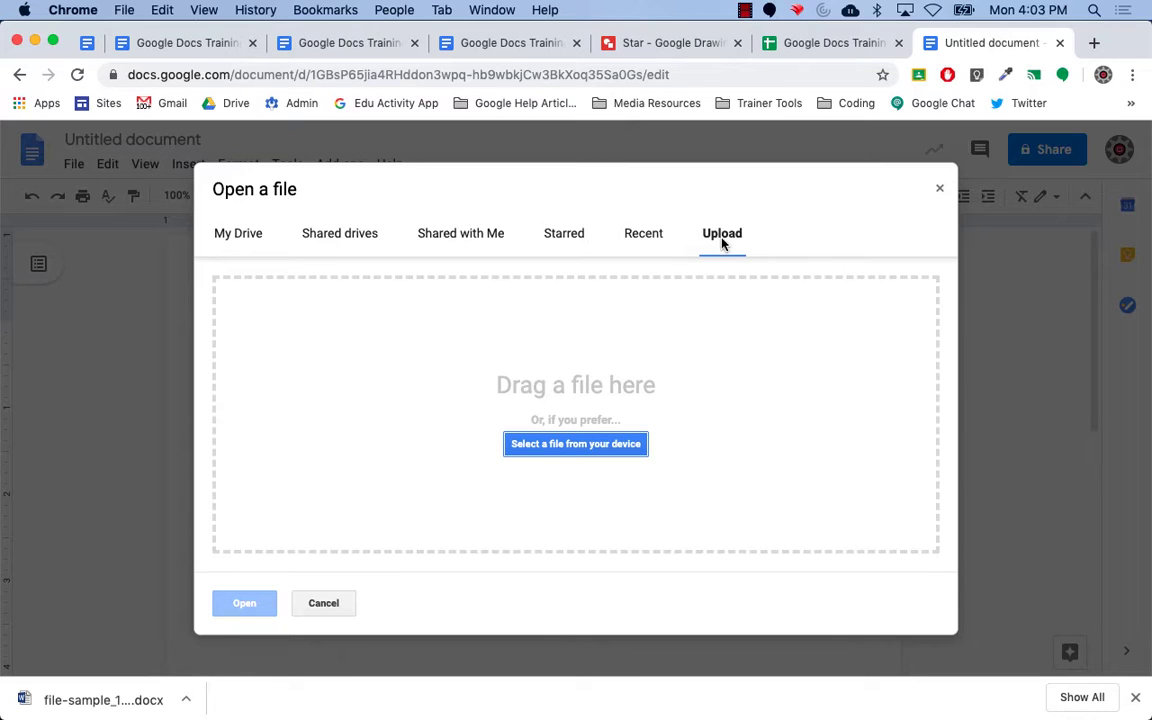
click(571, 450)
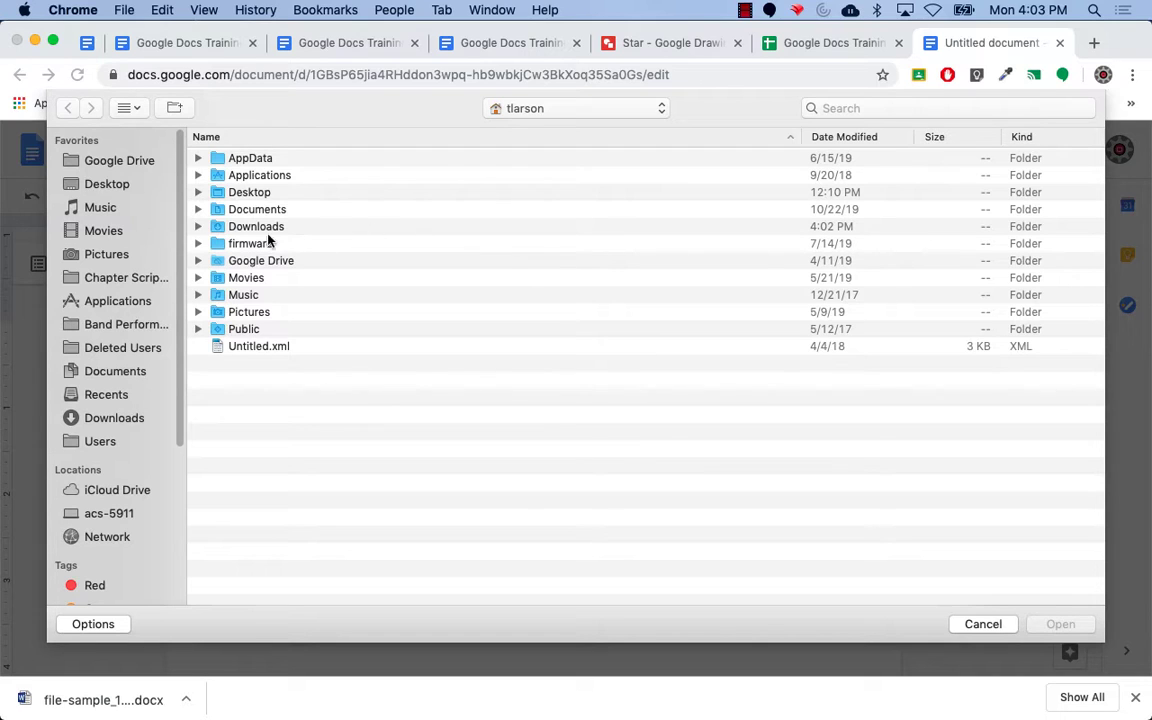
Upload file-sample_100kB.docx from Downloads, sorted by date modified, and open it in Google Docs.
click(218, 230)
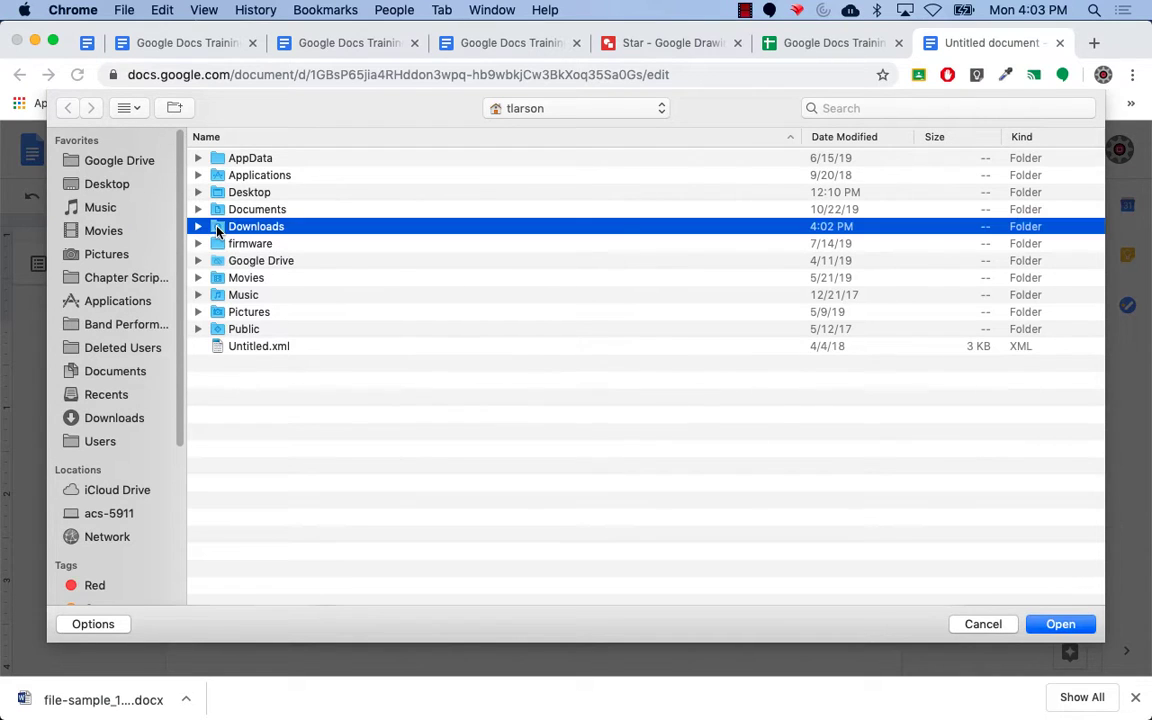
double_click(218, 228)
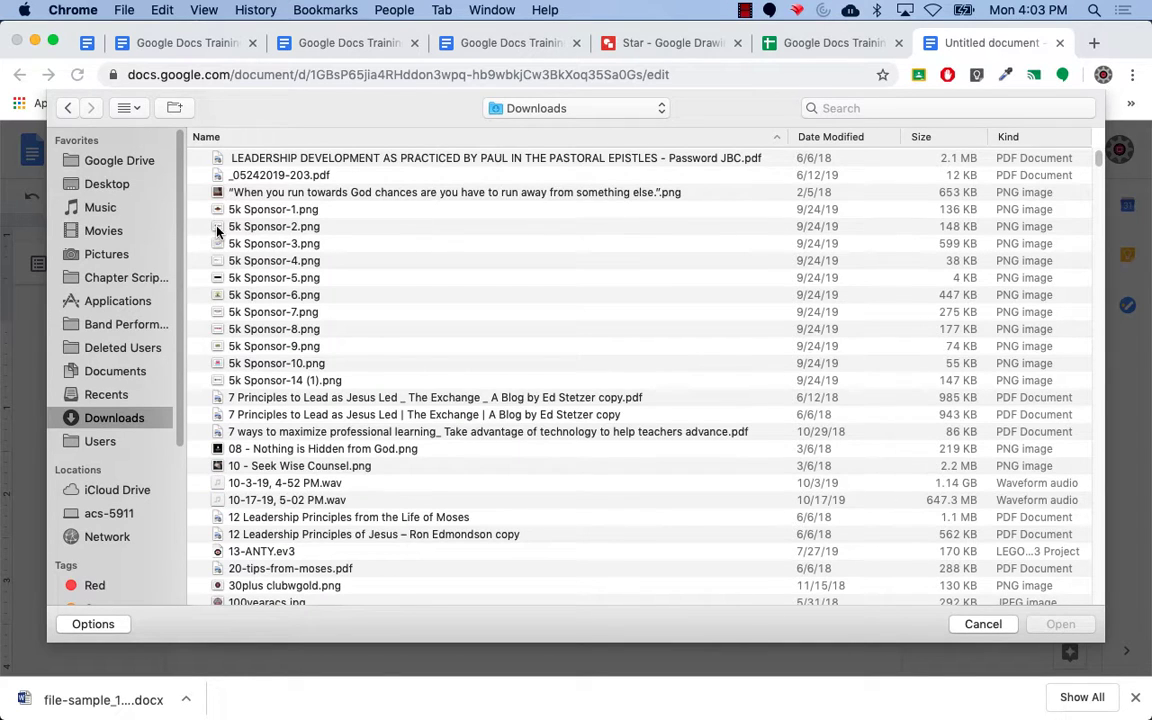
click(858, 138)
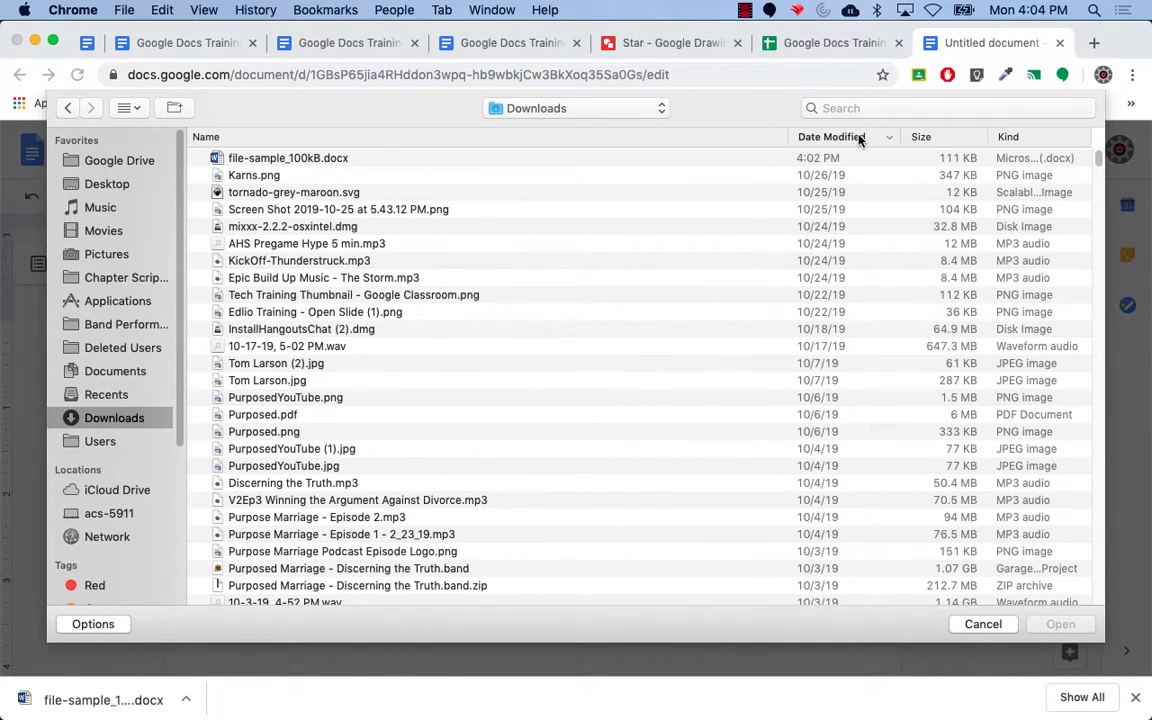
click(301, 162)
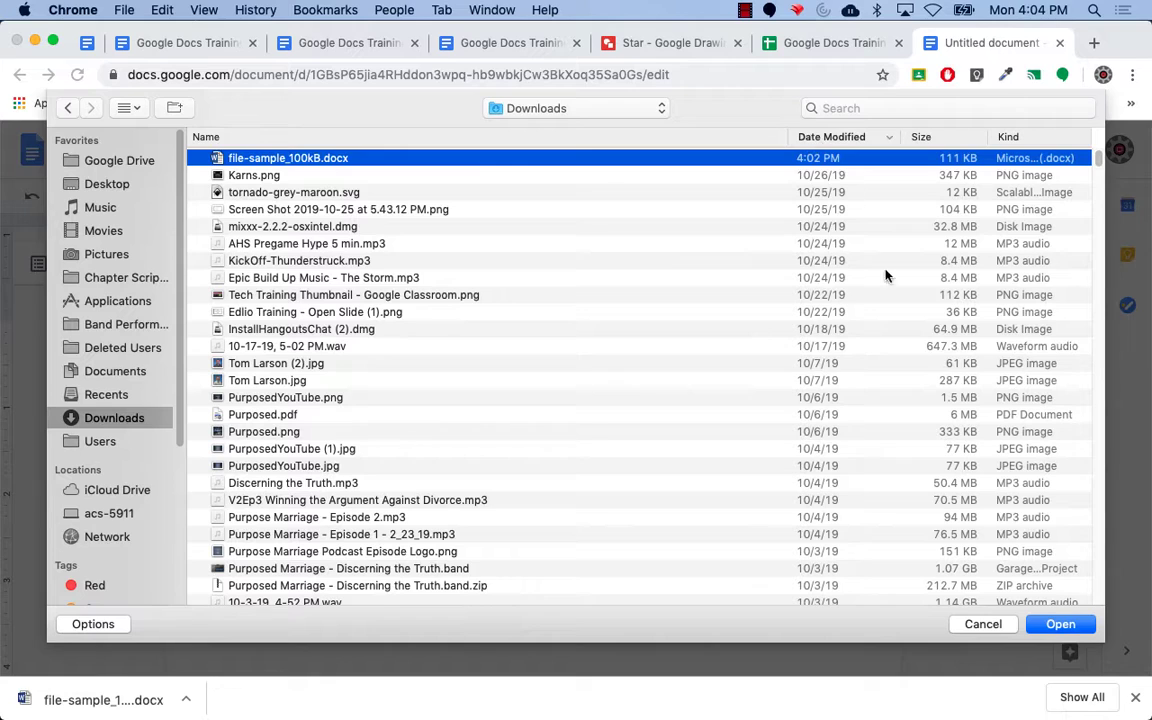
click(1060, 624)
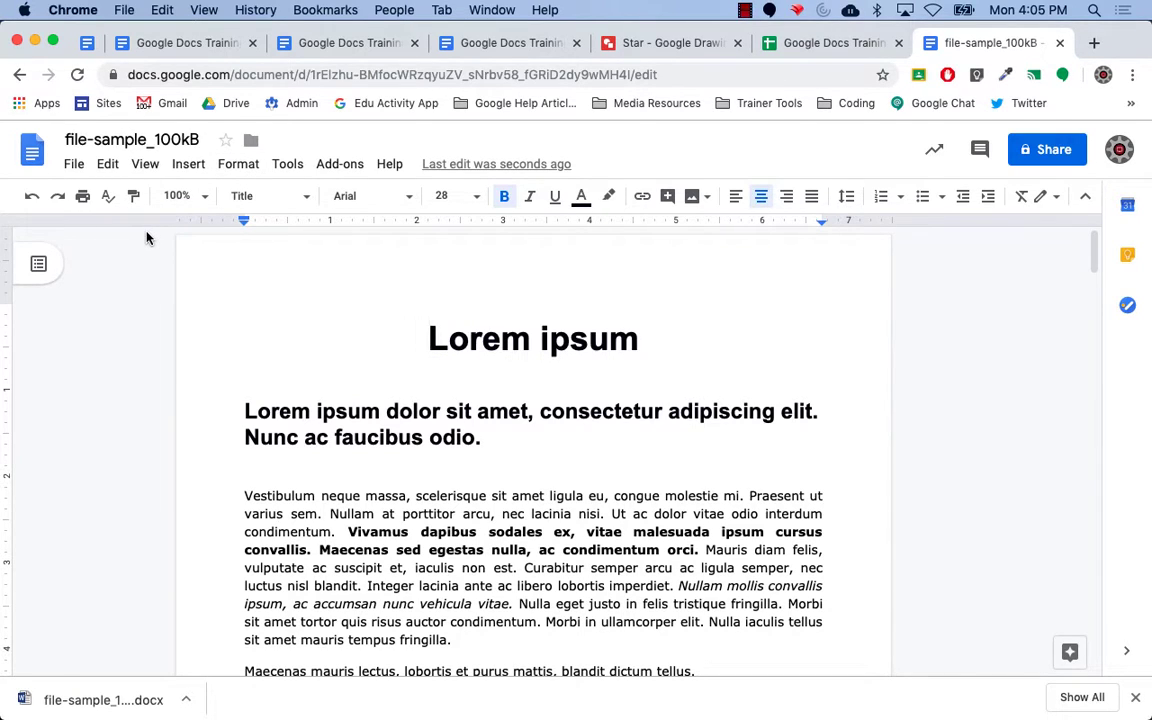
Review the File > Download formats, then open the template gallery via File > New > From template.
click(74, 164)
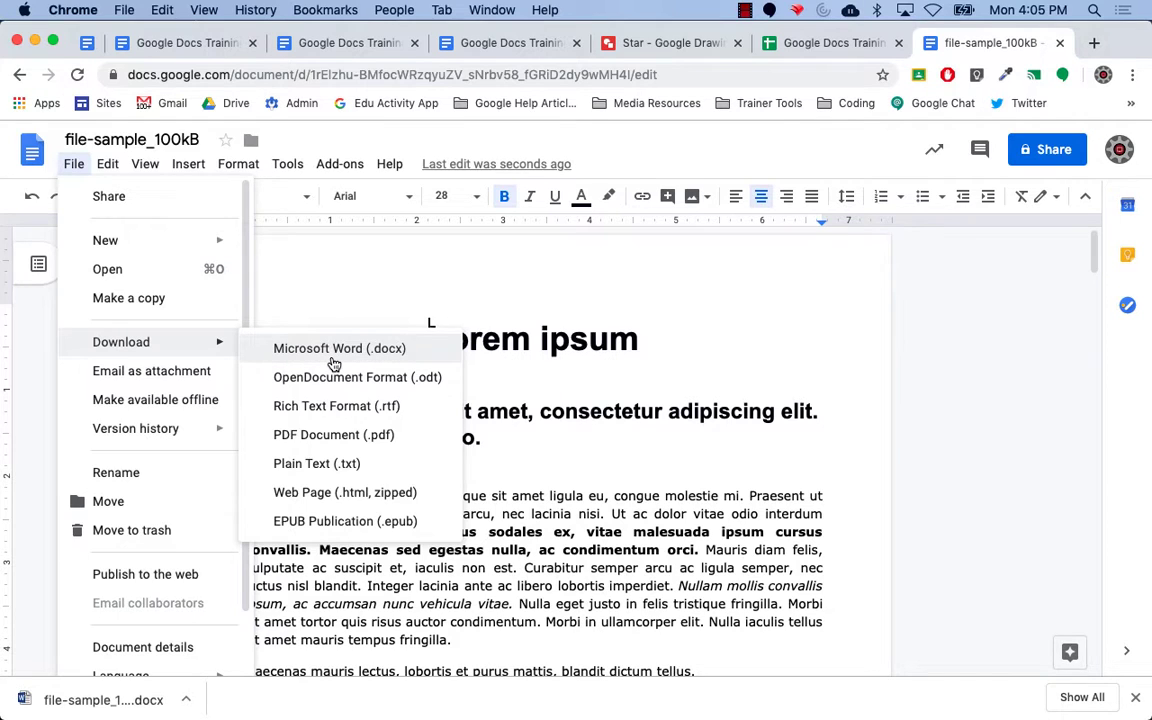
click(970, 501)
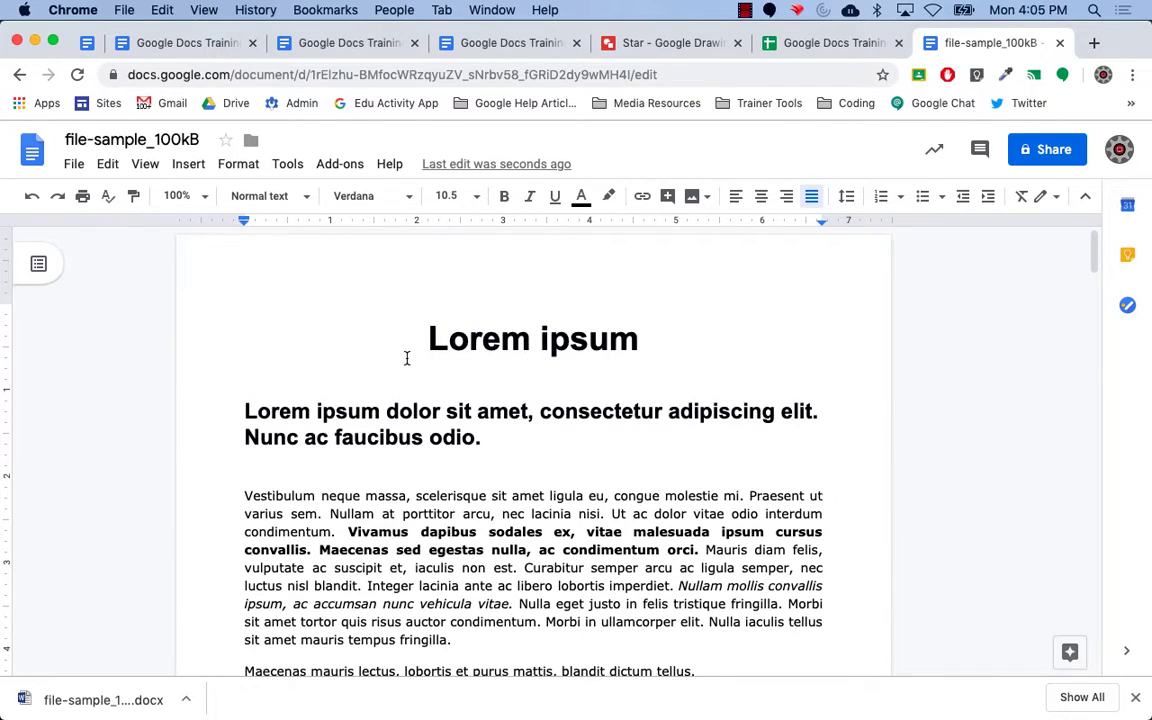
click(74, 165)
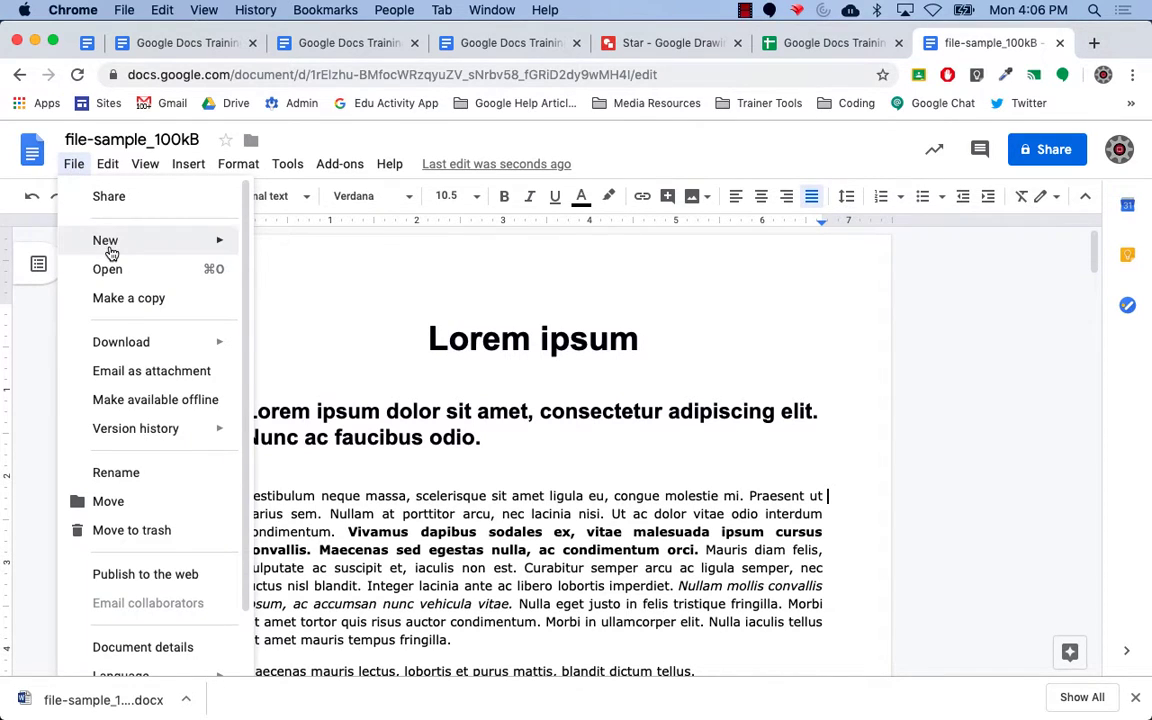
mouse_move(108, 249)
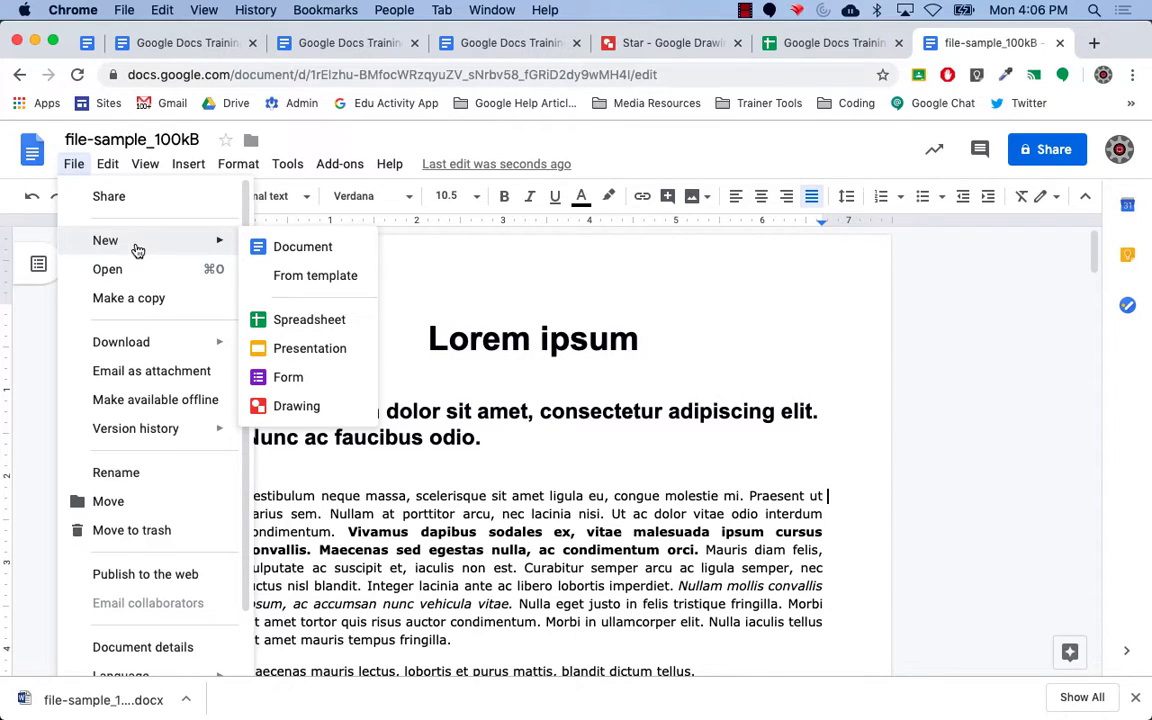
click(313, 278)
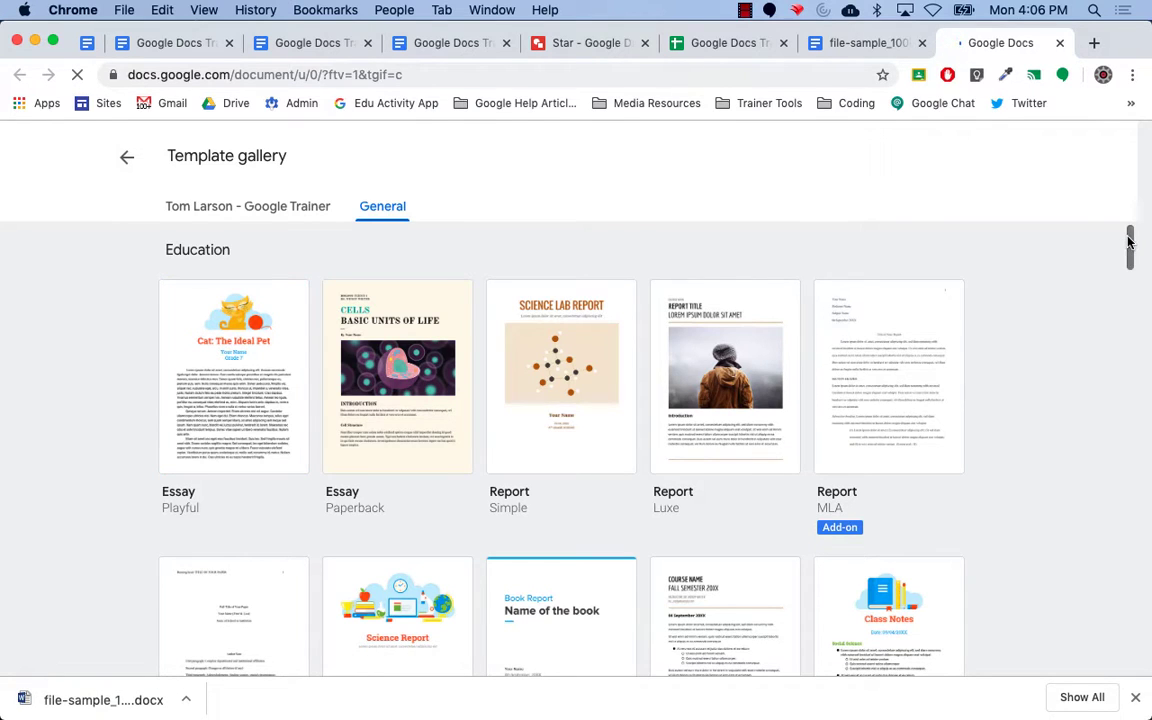
Scroll through the General templates, then switch desktops back to the training document.
mouse_move(1129, 243)
mouse_down()
mouse_move(1131, 560)
mouse_move(1113, 291)
mouse_move(1131, 233)
mouse_up()
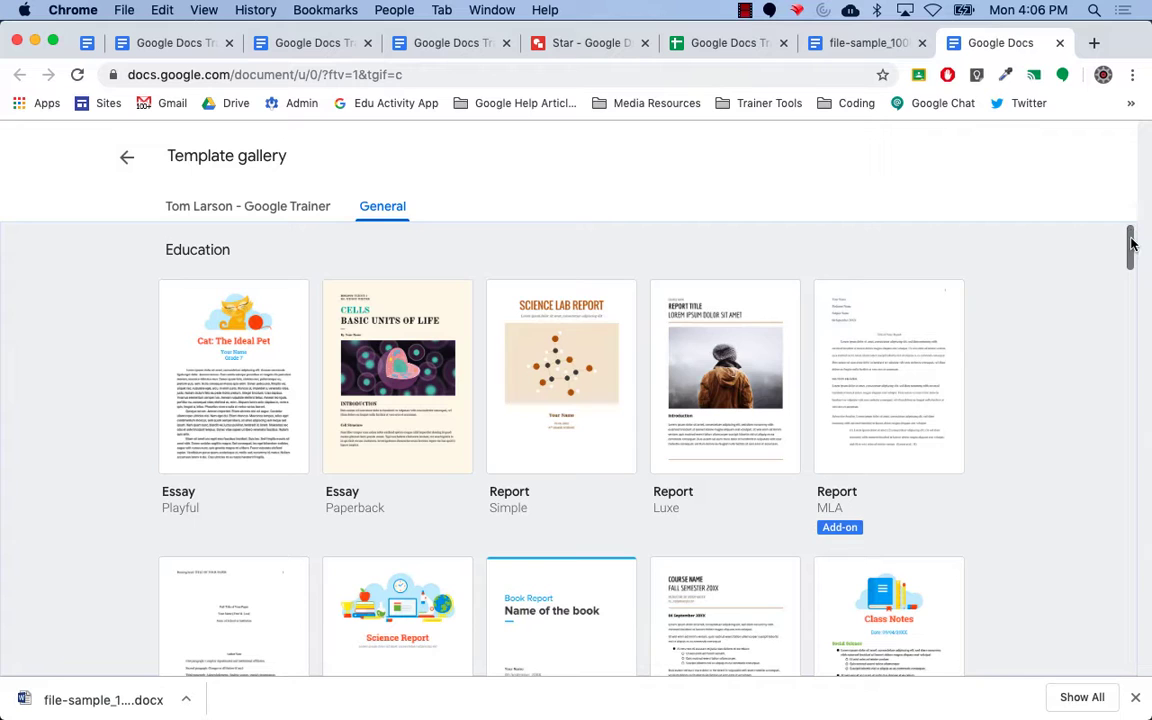
mouse_move(1131, 244)
mouse_down()
mouse_move(1131, 321)
mouse_move(1131, 244)
mouse_up()
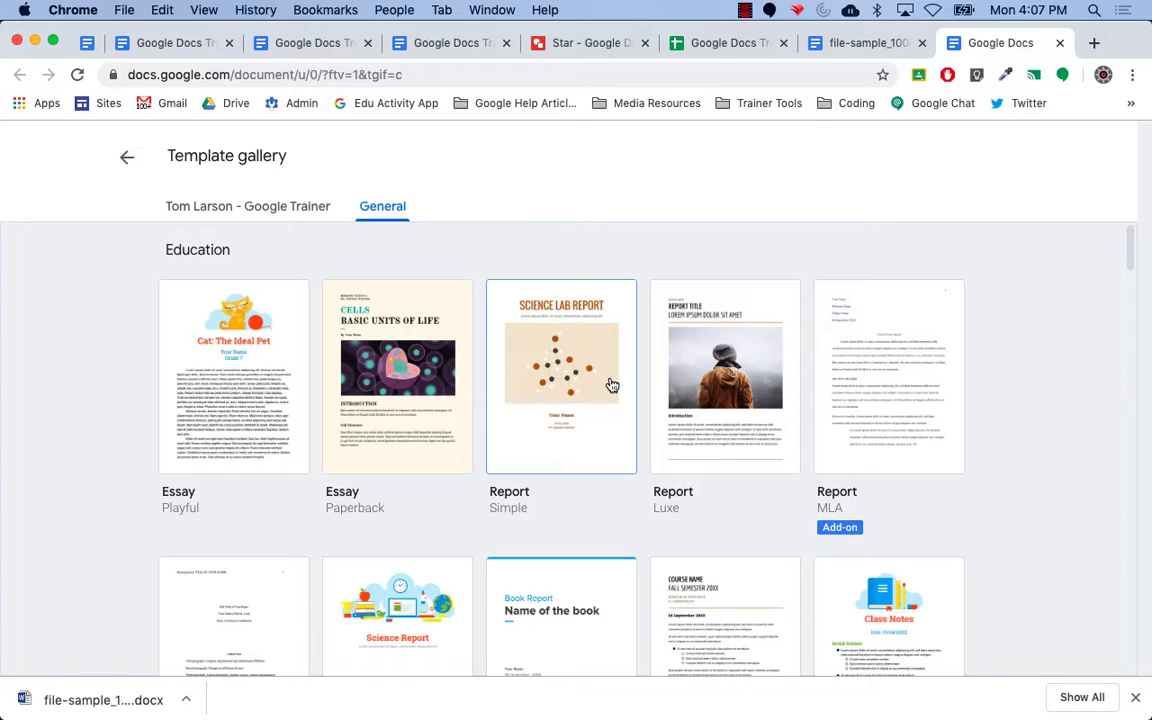
key(ctrl+Left)
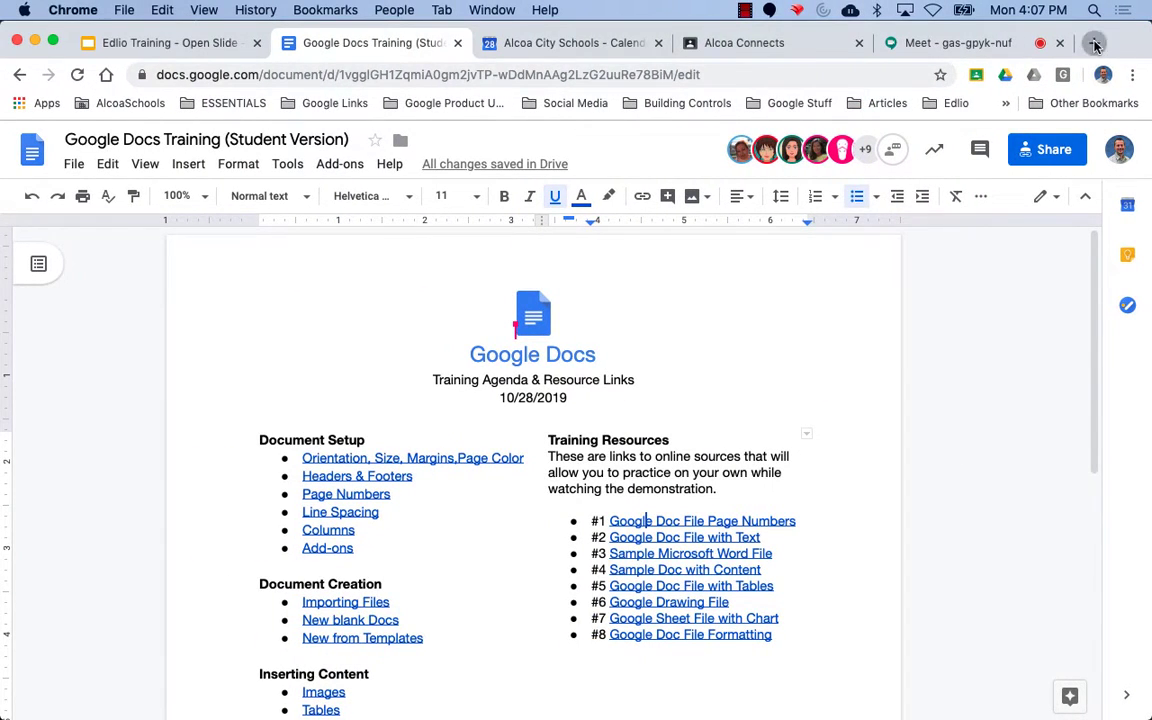
Create a new blank Google document in a new tab with docs.new.
key(super+t)
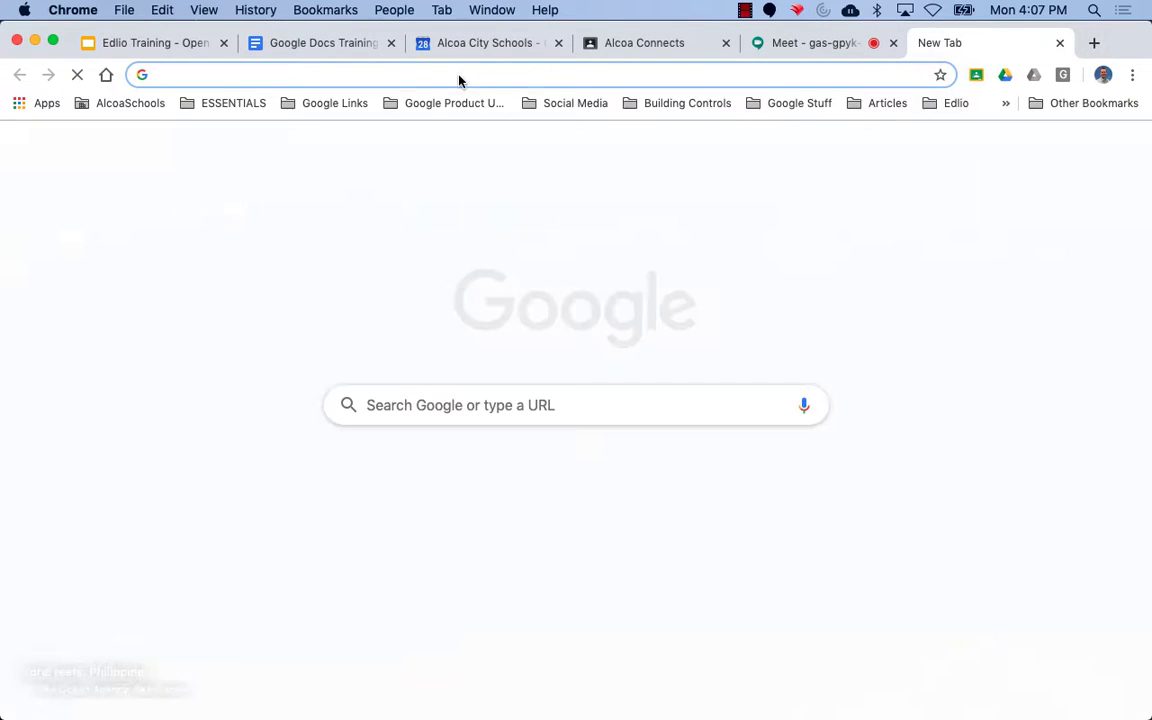
text(docs.new)
key(Return)
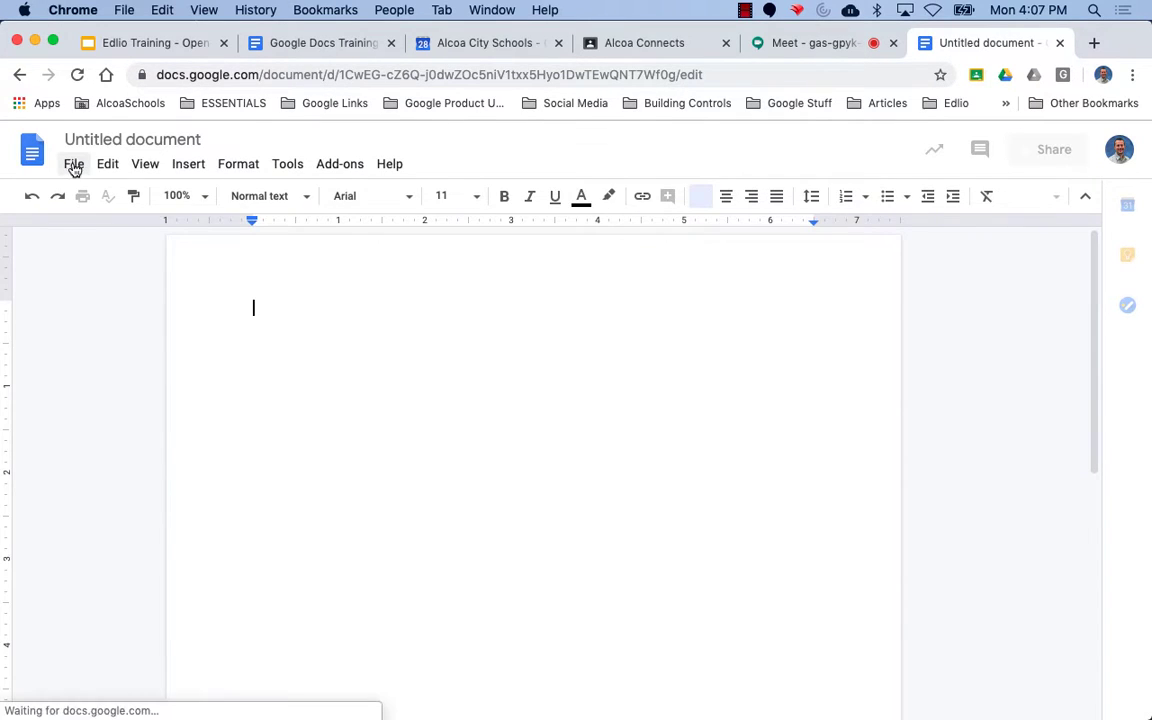
Open the template gallery from the new document's File > New > From template.
click(75, 166)
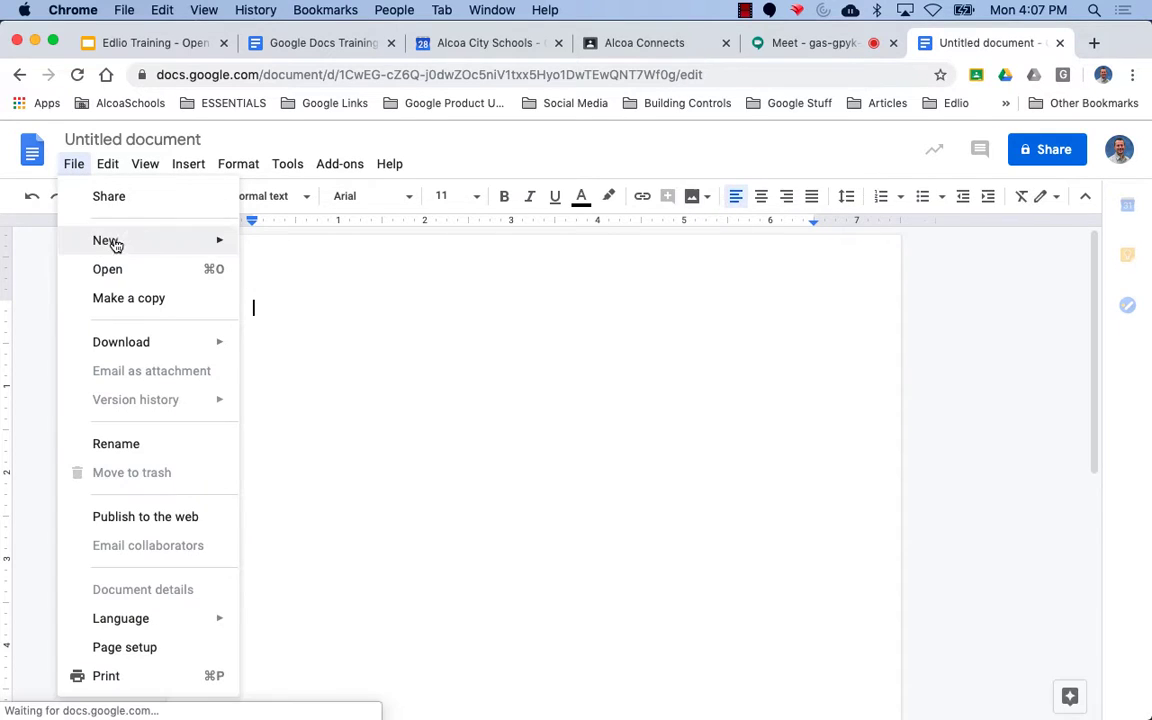
mouse_move(198, 243)
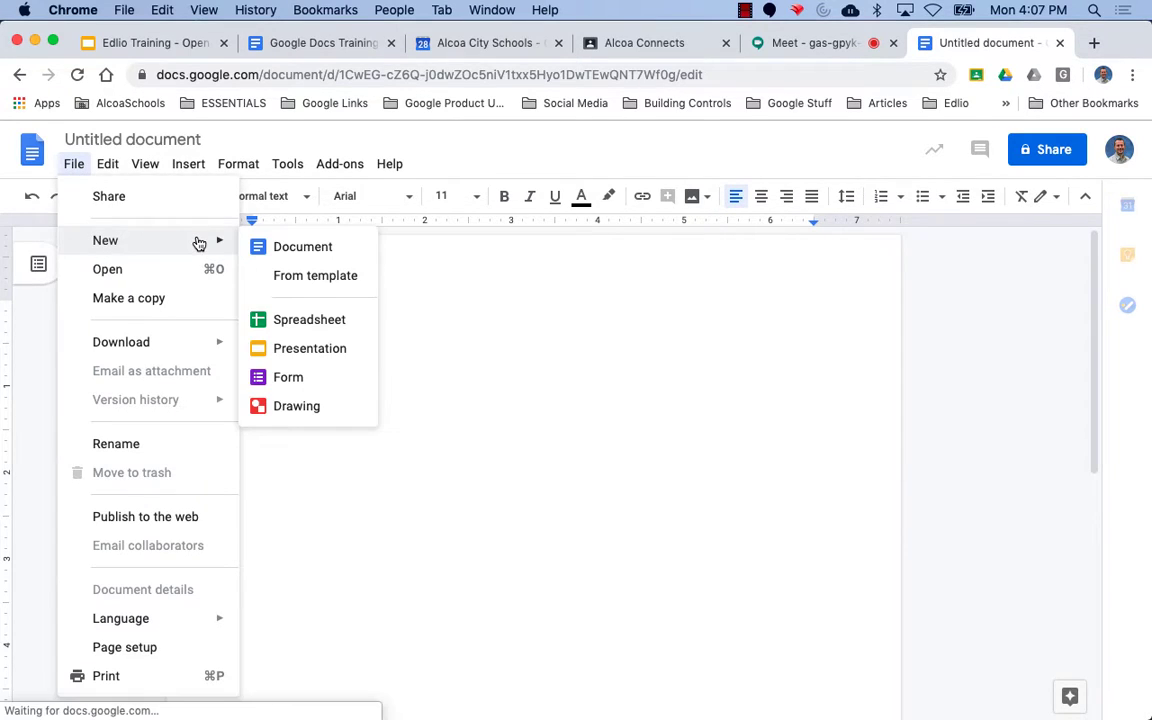
click(299, 277)
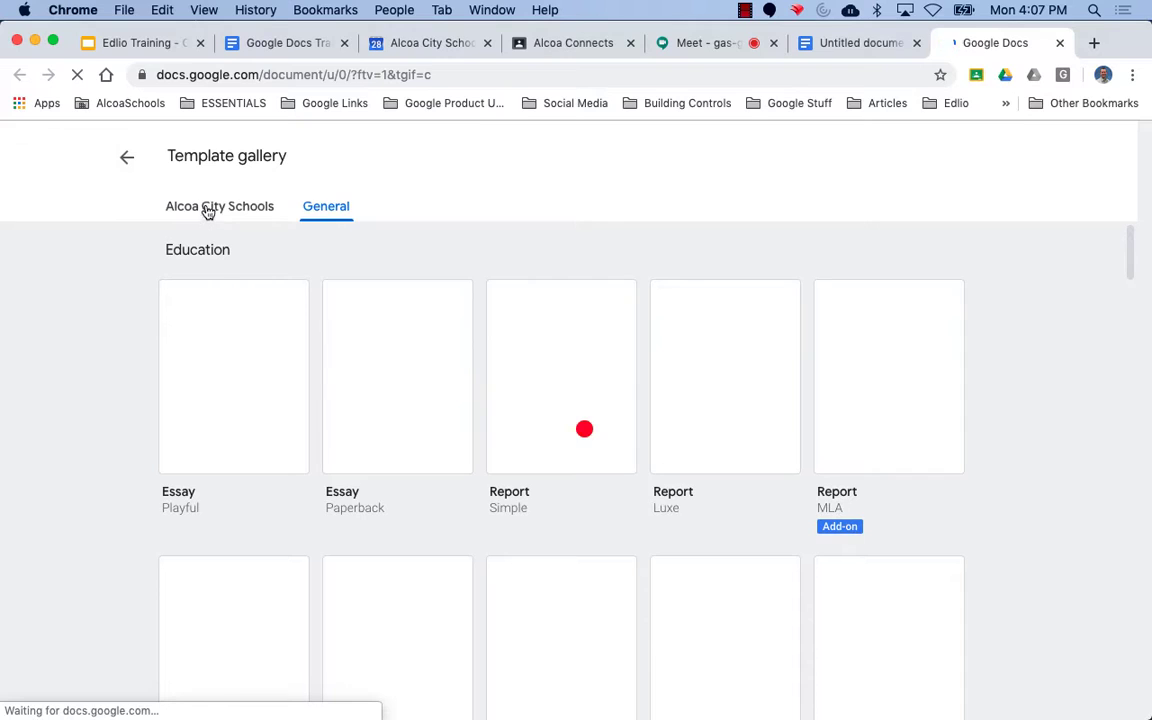
Expand the Alcoa City Schools templates and load more to reach the Purchase Requisition template.
click(207, 210)
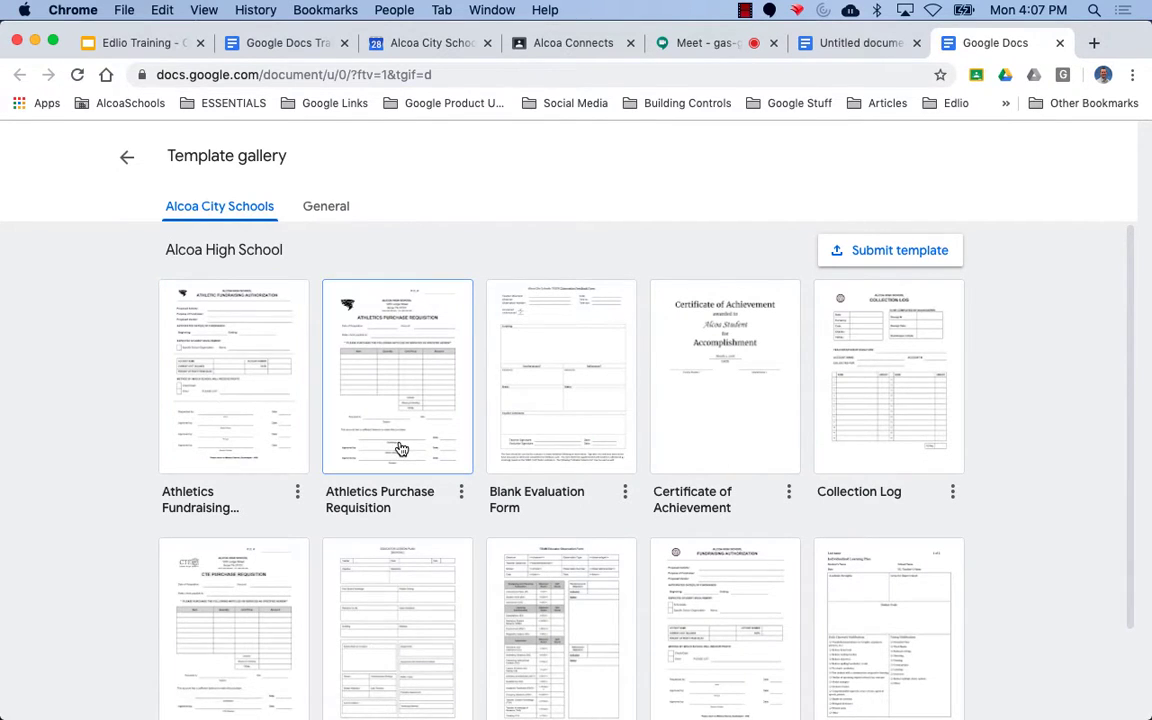
scroll(400, 449, down, 3)
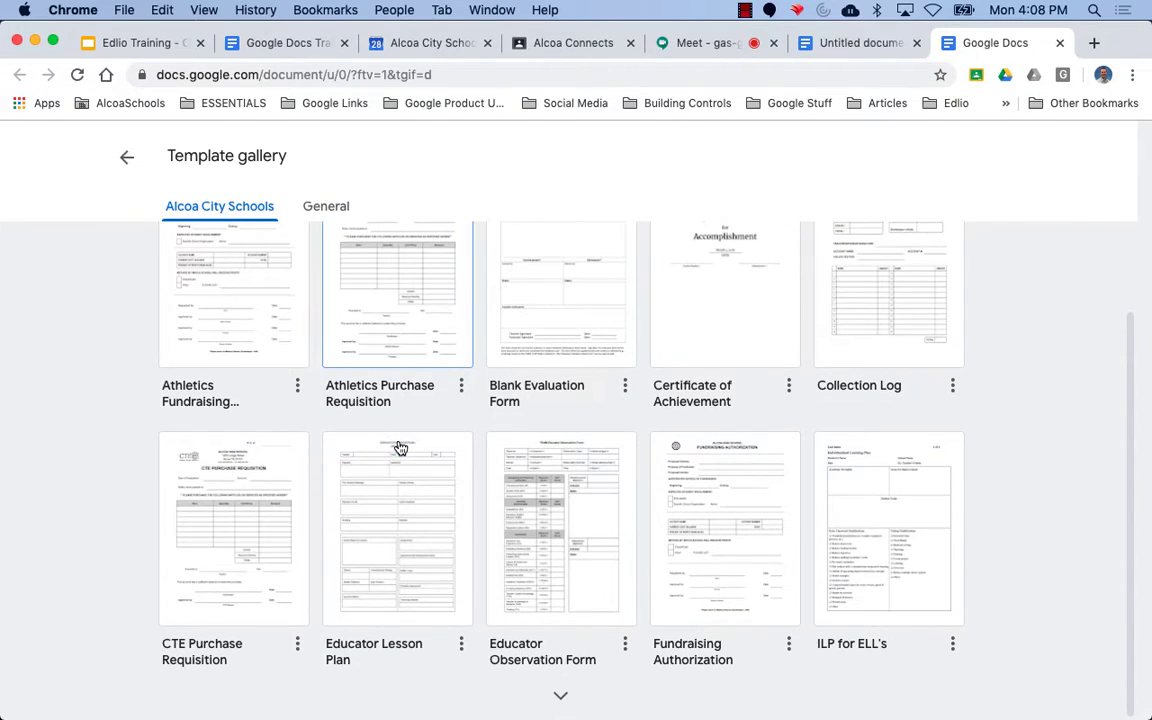
click(563, 694)
scroll(566, 655, down, 5)
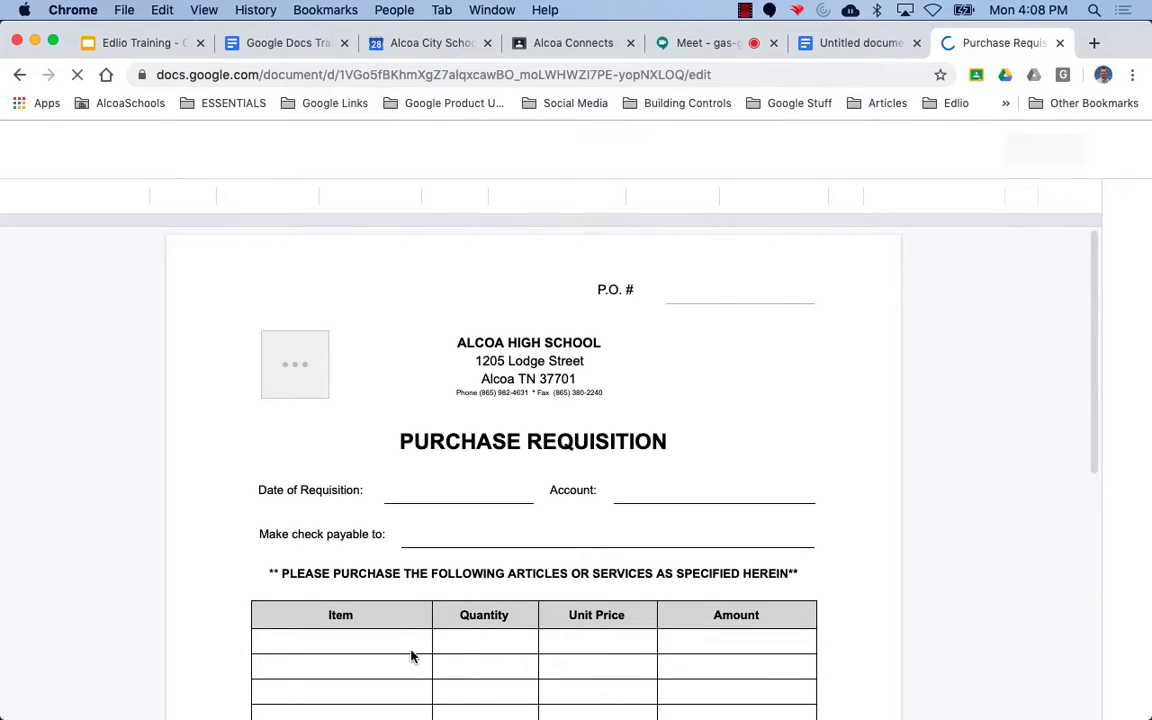
Visit the Date of Requisition, Make check payable to and title fields, then open the File menu.
click(419, 487)
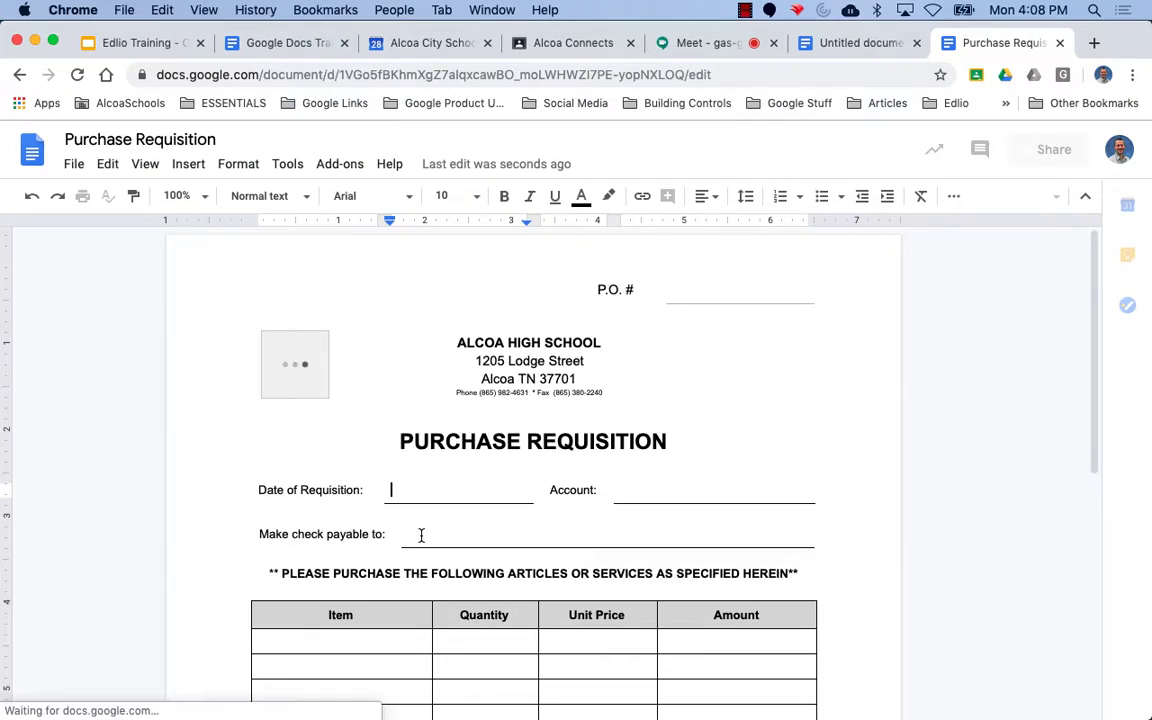
click(423, 537)
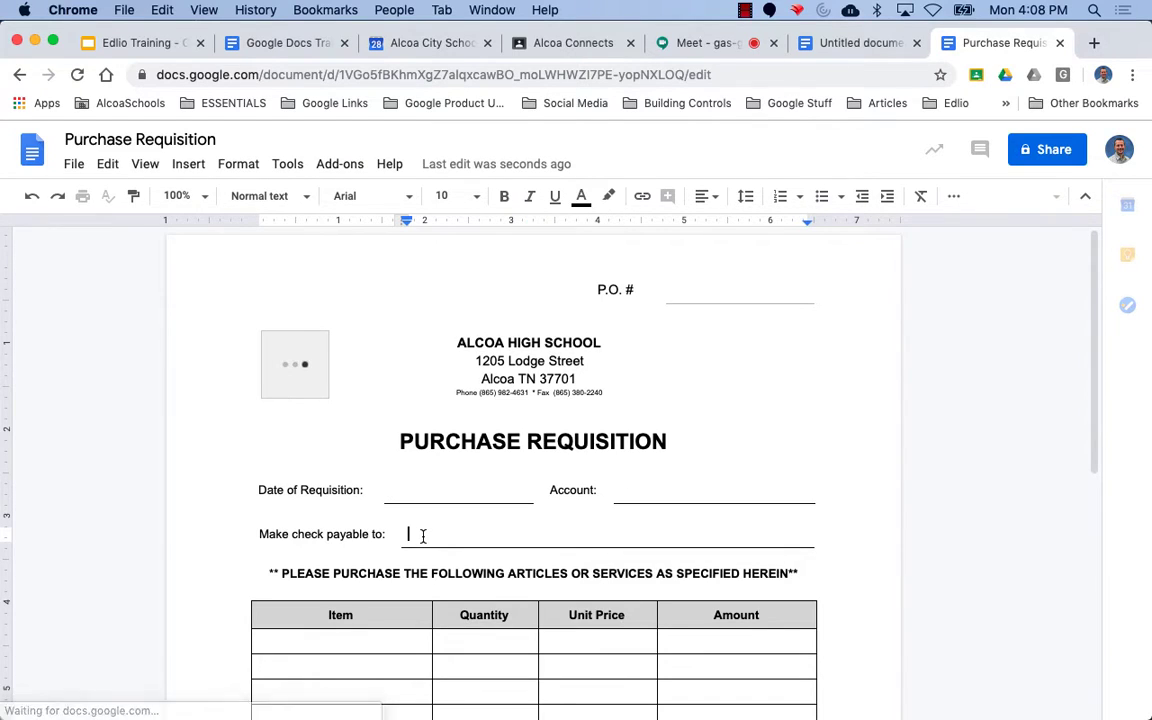
click(215, 141)
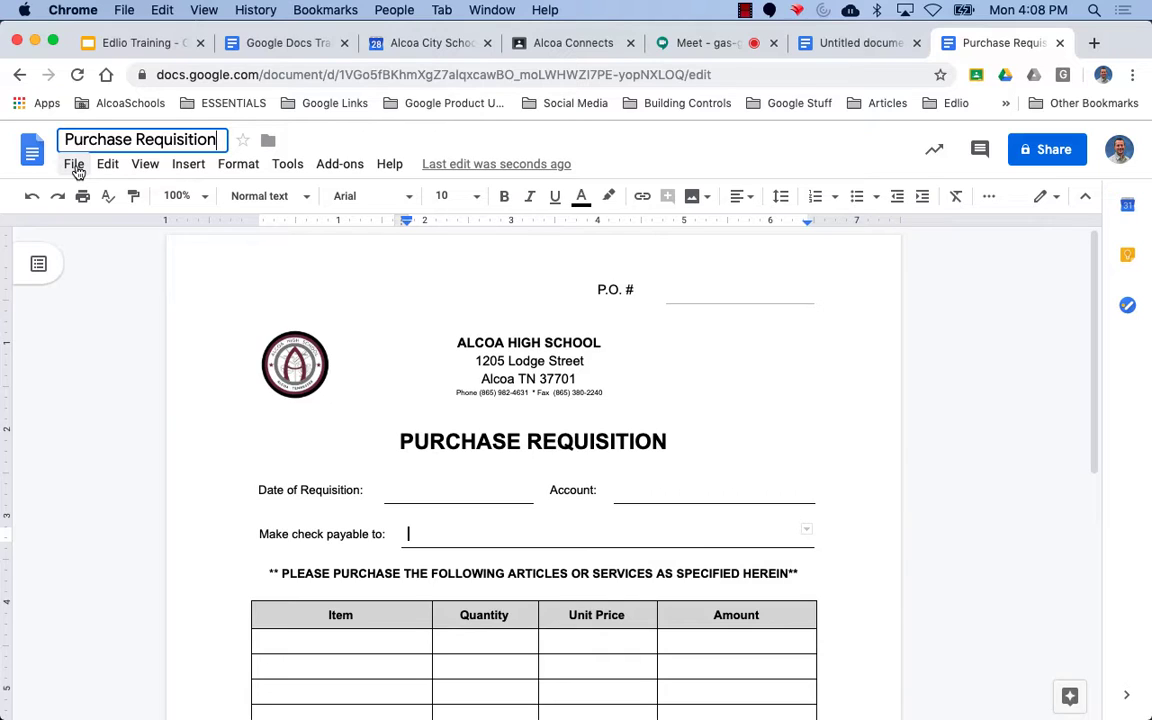
click(75, 166)
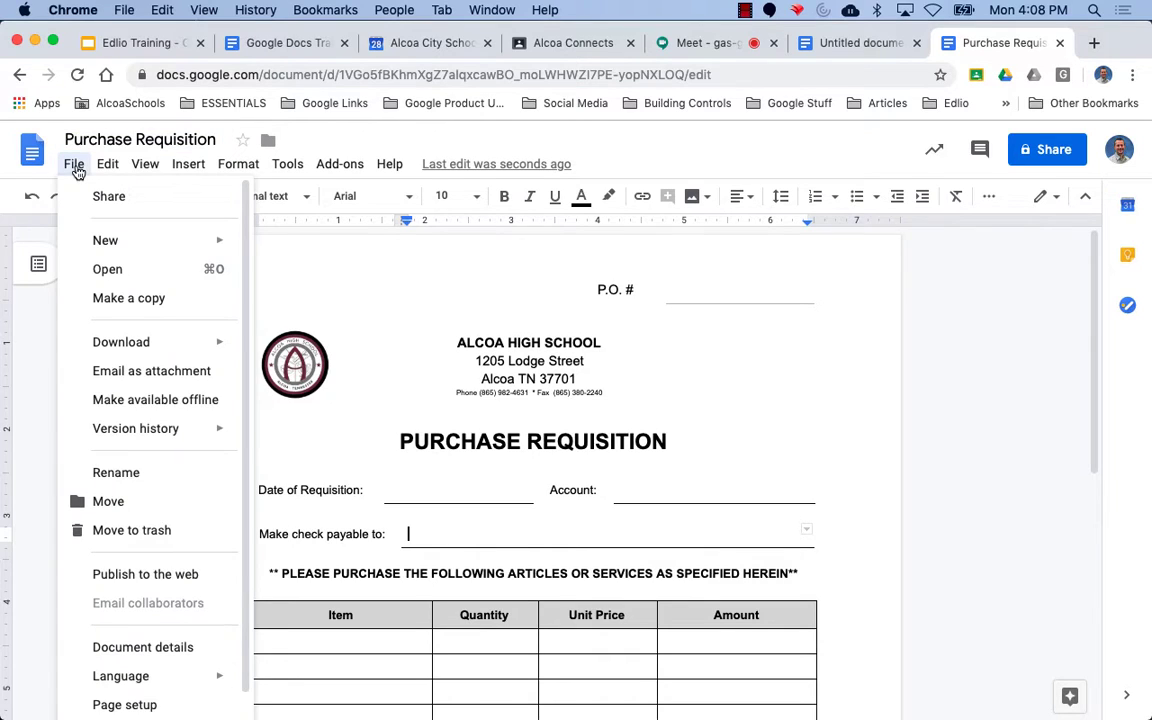
click(121, 507)
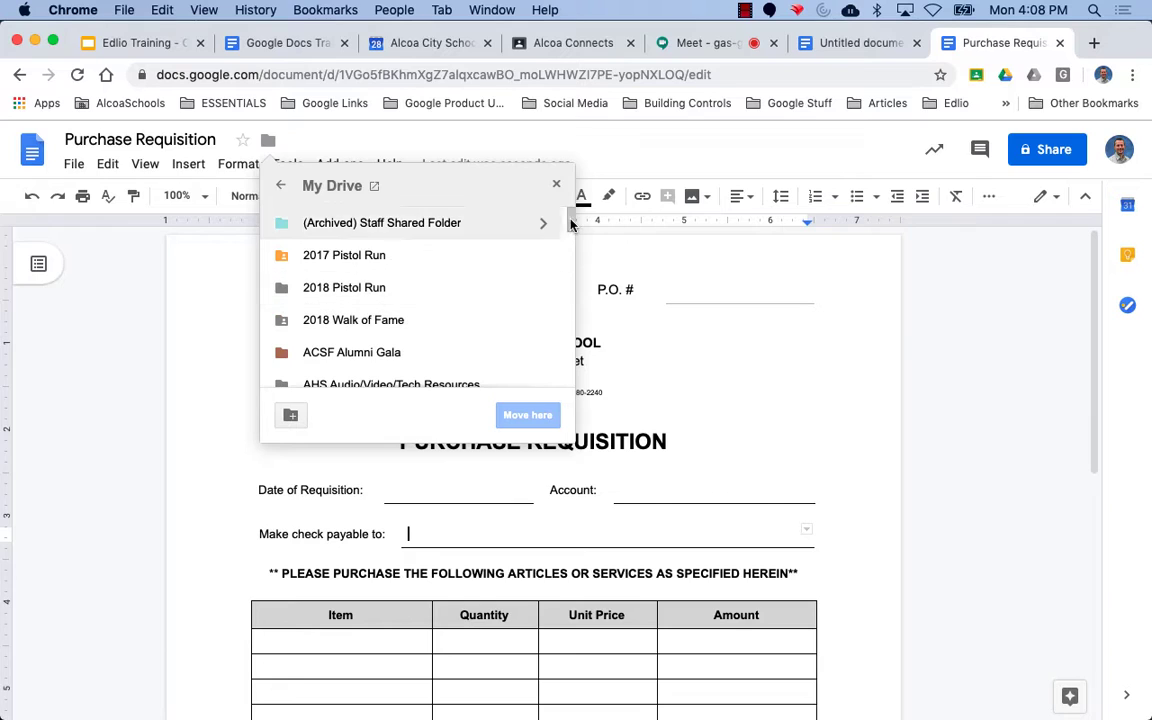
drag(571, 224, 568, 293)
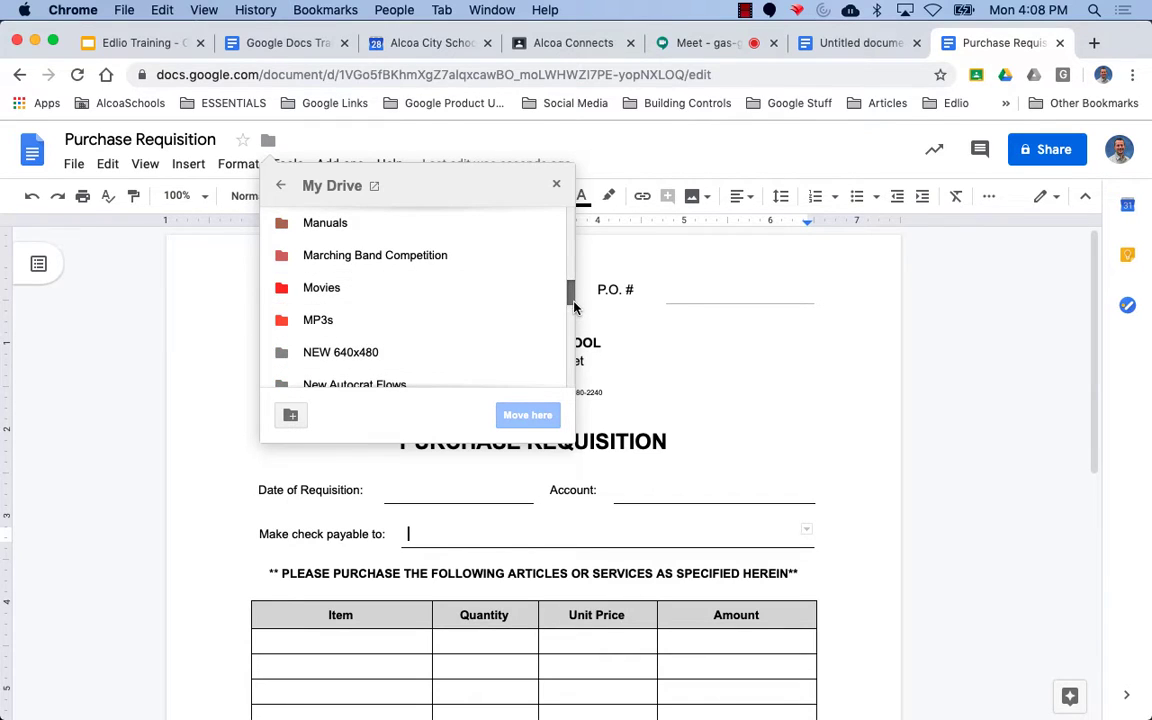
scroll(572, 300, down, 5)
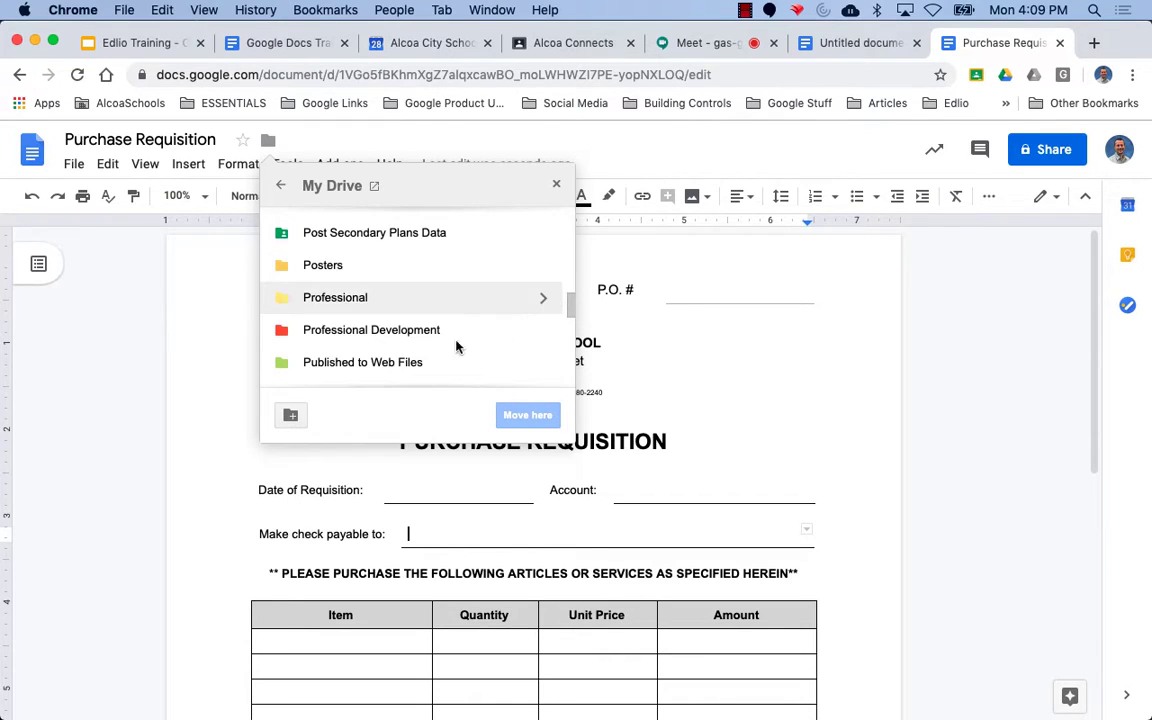
scroll(456, 345, up, 1)
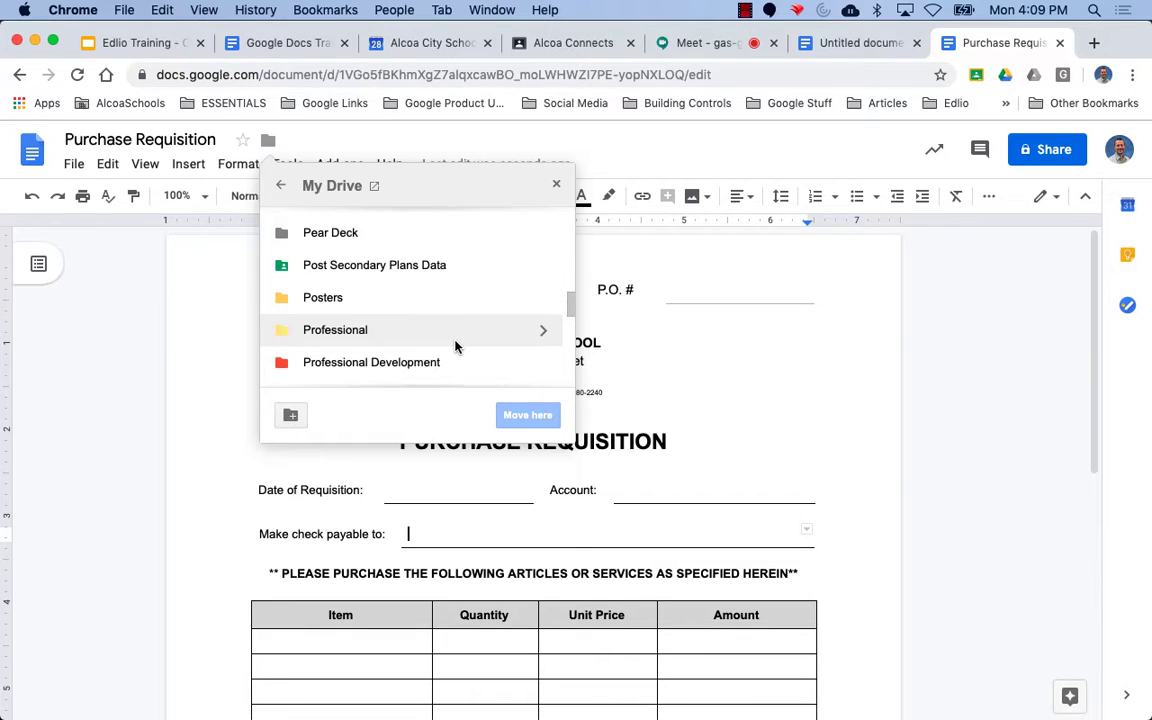
scroll(455, 346, up, 1)
scroll(455, 346, down, 10)
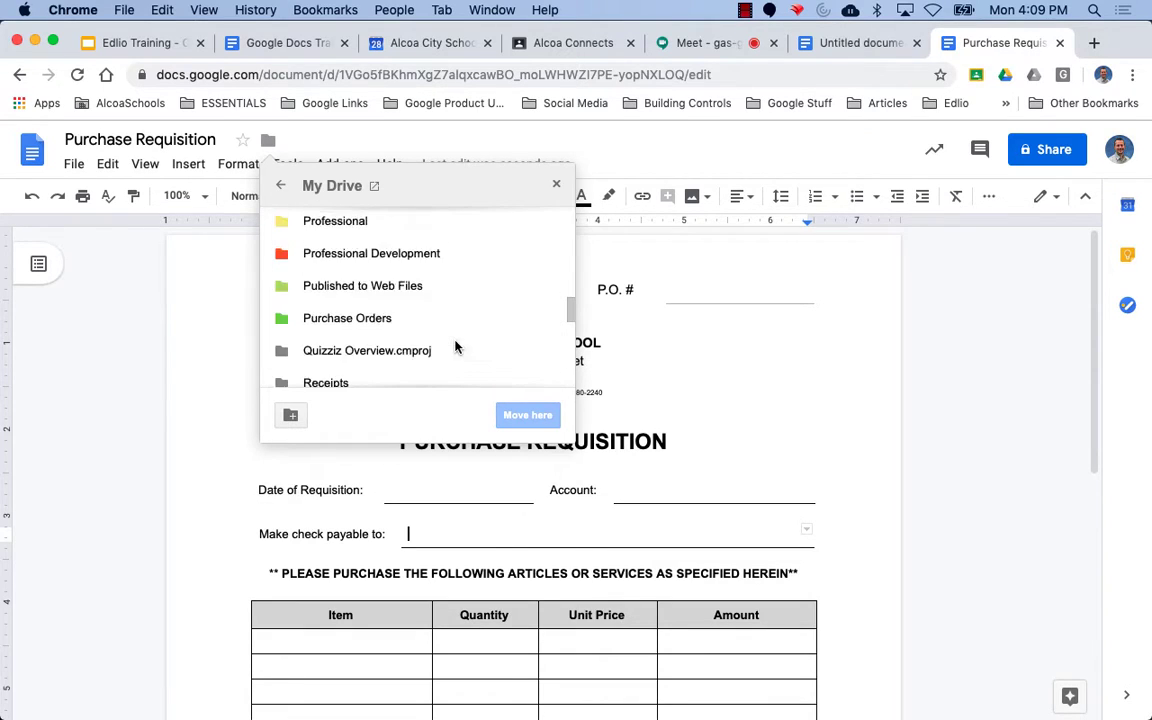
scroll(455, 346, up, 1)
scroll(455, 346, up, 2)
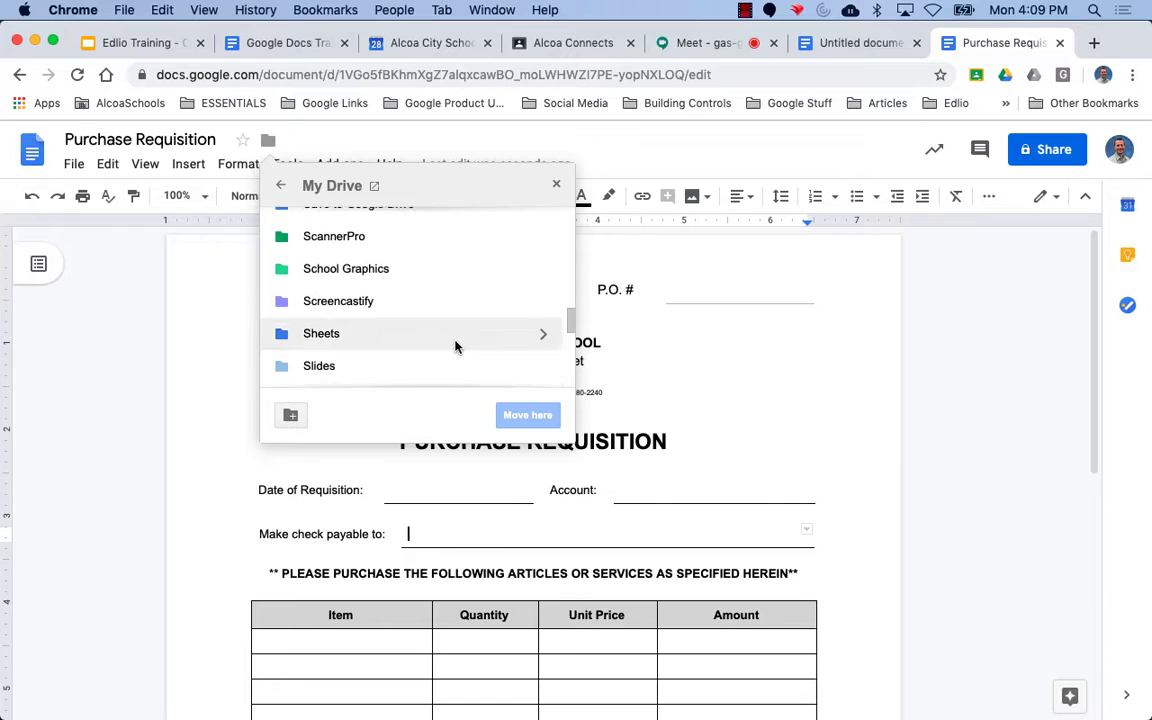
scroll(455, 346, up, 1)
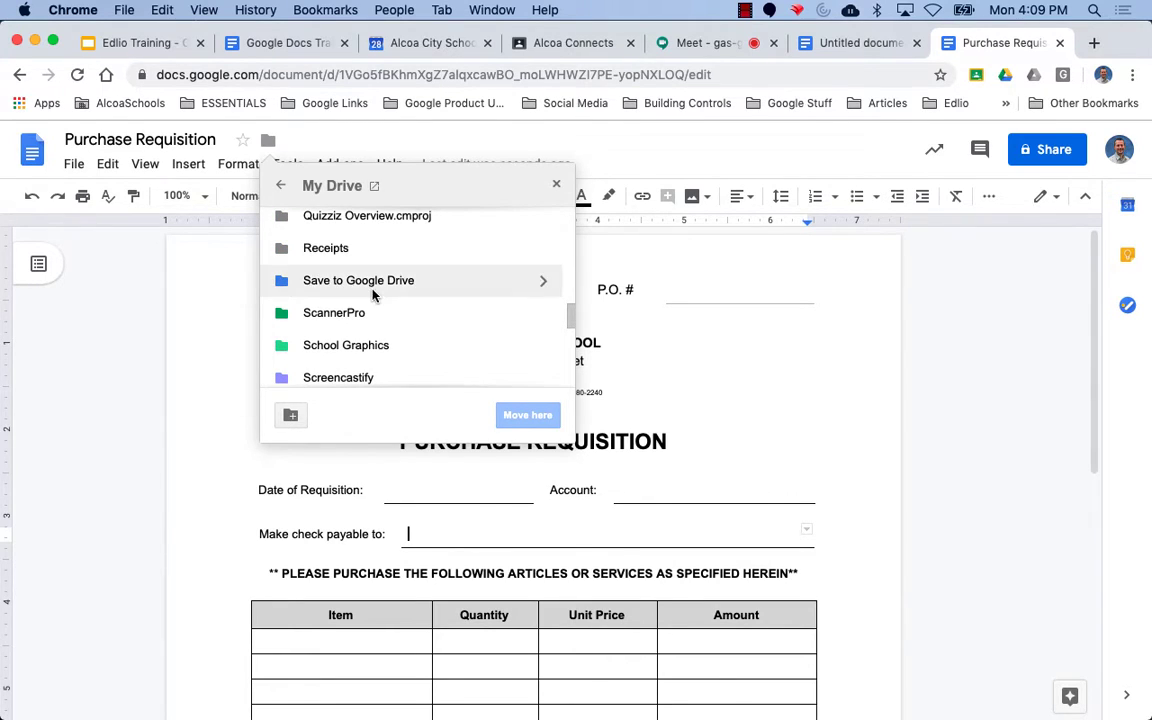
key(Escape)
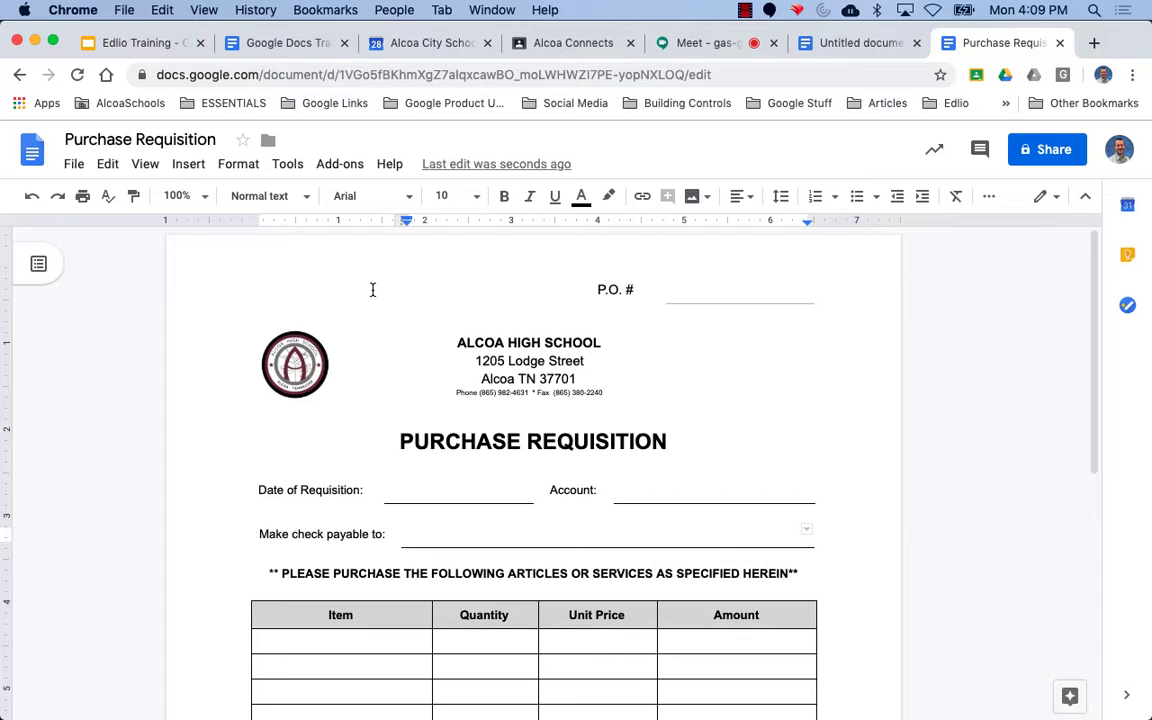
Close the Purchase Requisition tab and move through the tabs to Google Docs Training - Content.
click(1060, 43)
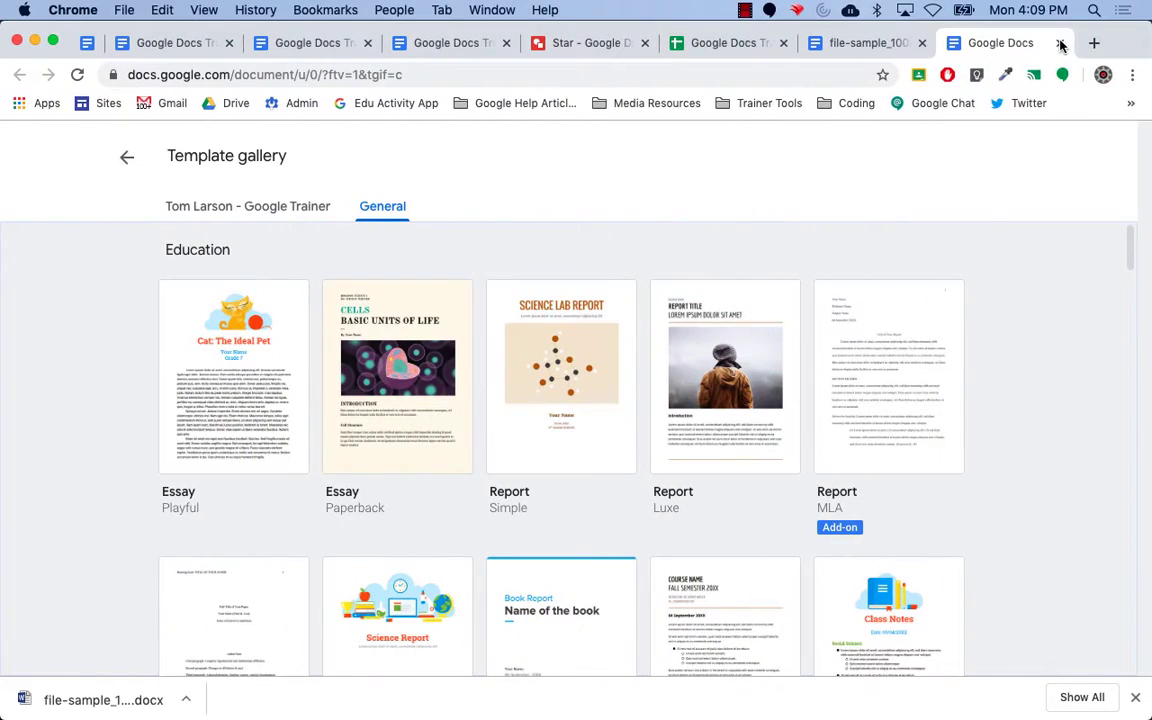
click(87, 44)
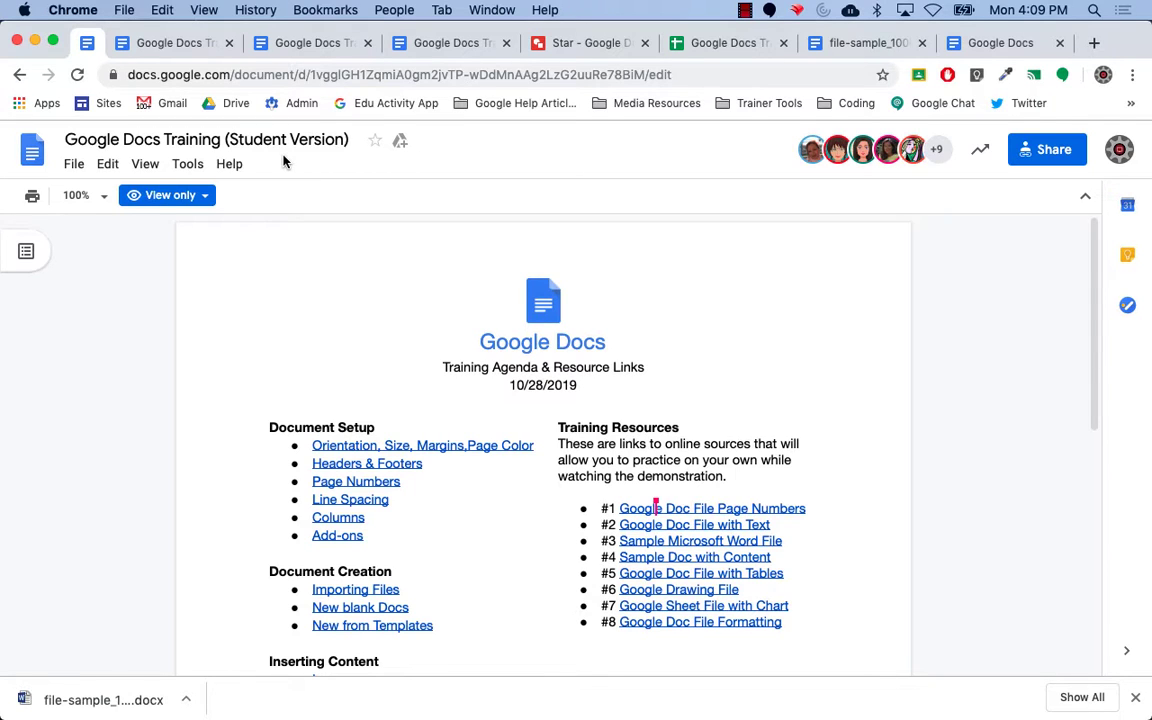
click(313, 45)
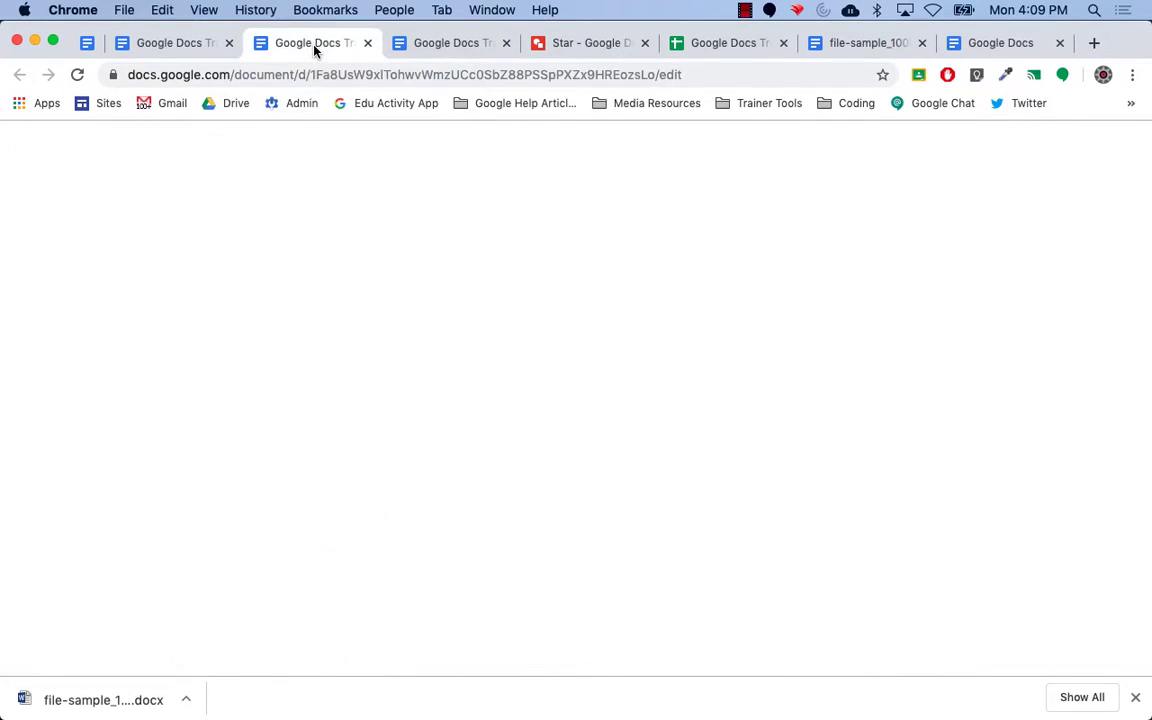
click(428, 44)
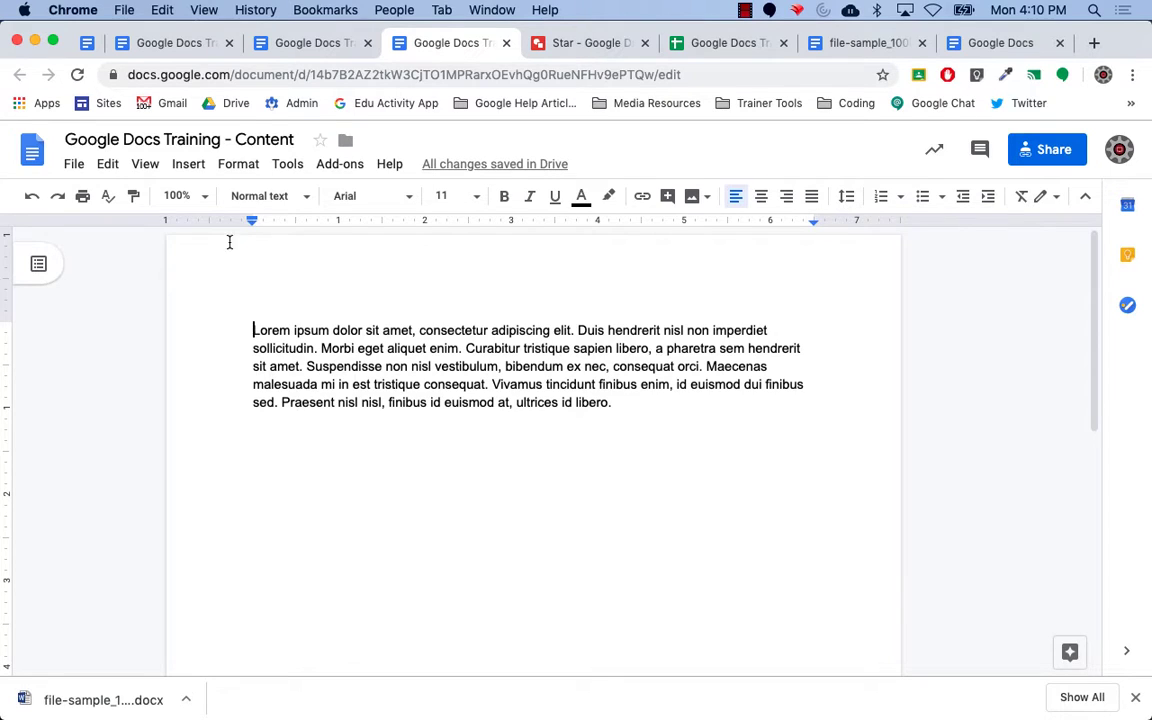
Use Insert > Image > Photos to show the Google Photos panel beside the document.
click(190, 165)
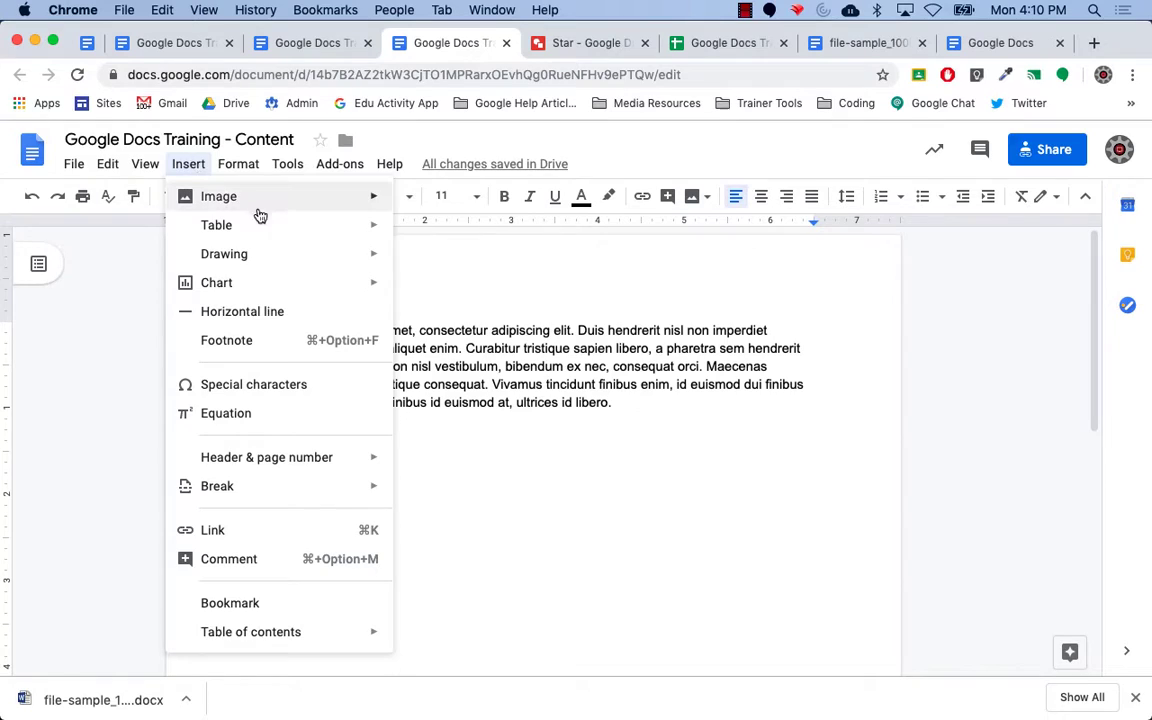
mouse_move(257, 203)
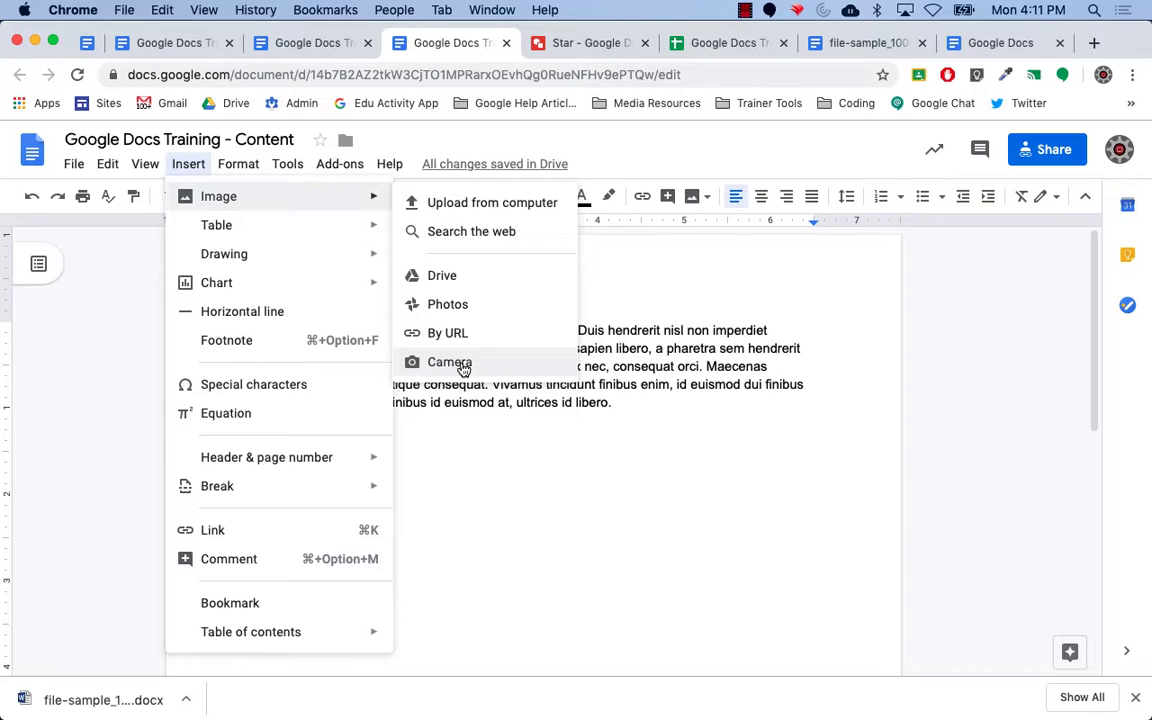
click(456, 304)
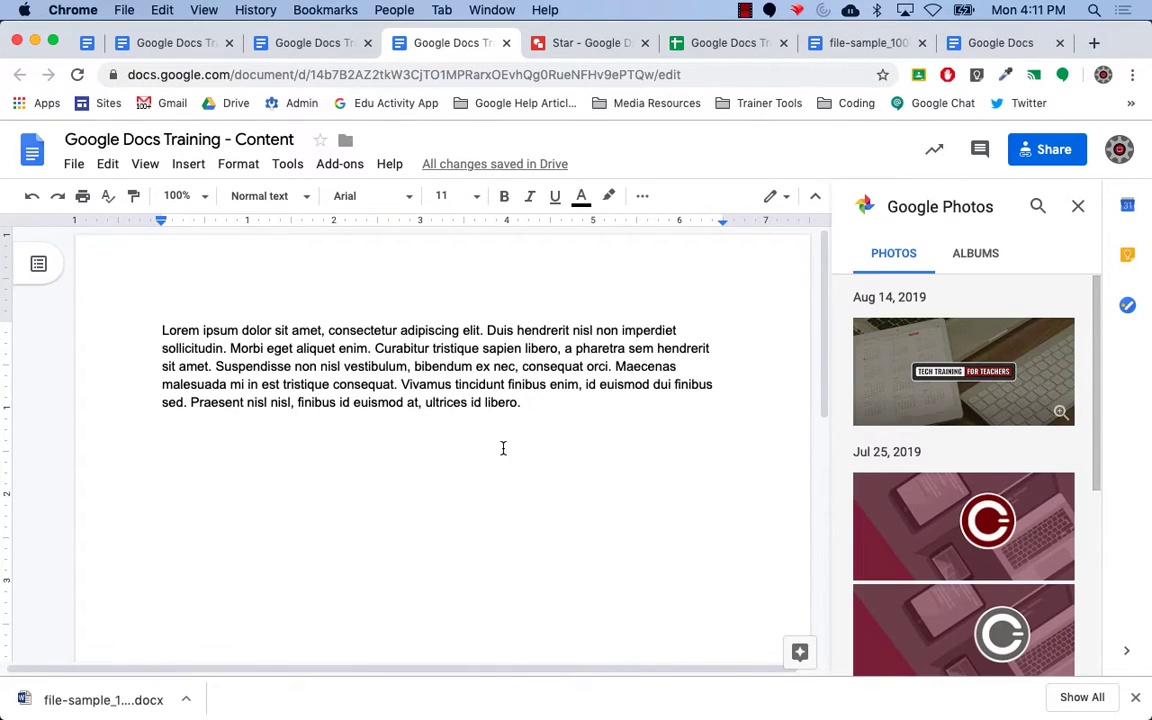
Check Albums, then from Photos insert the Nov 19, 2018 mountain landscape picture.
click(984, 257)
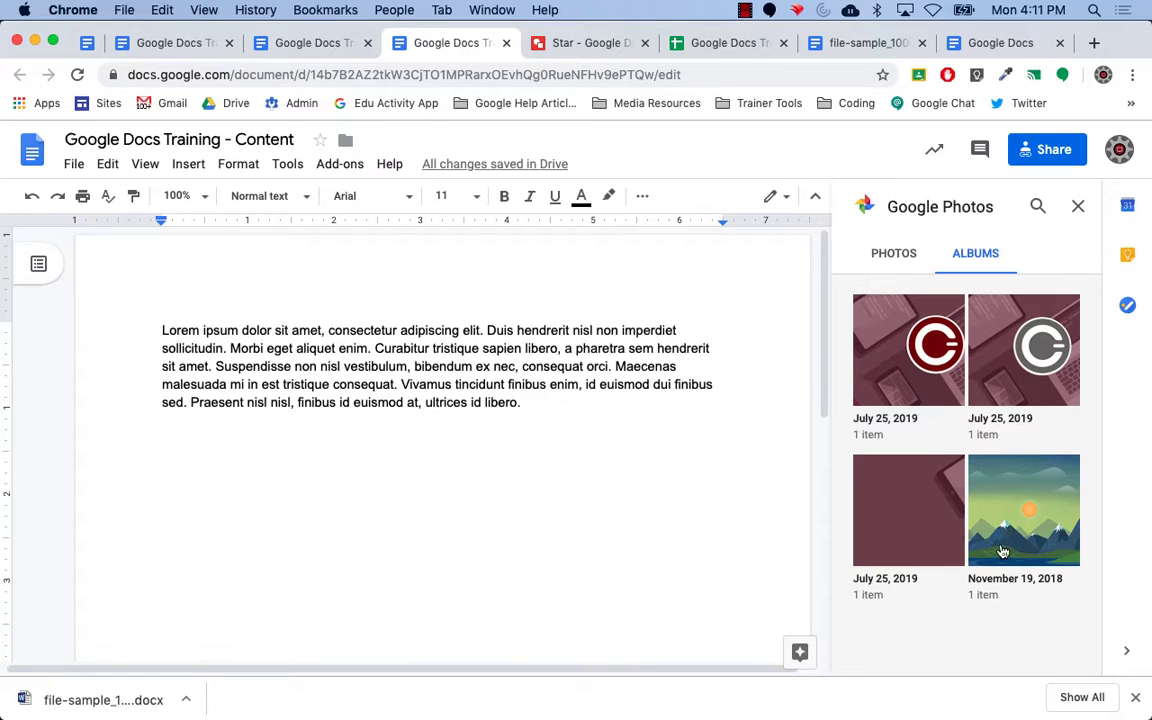
click(912, 258)
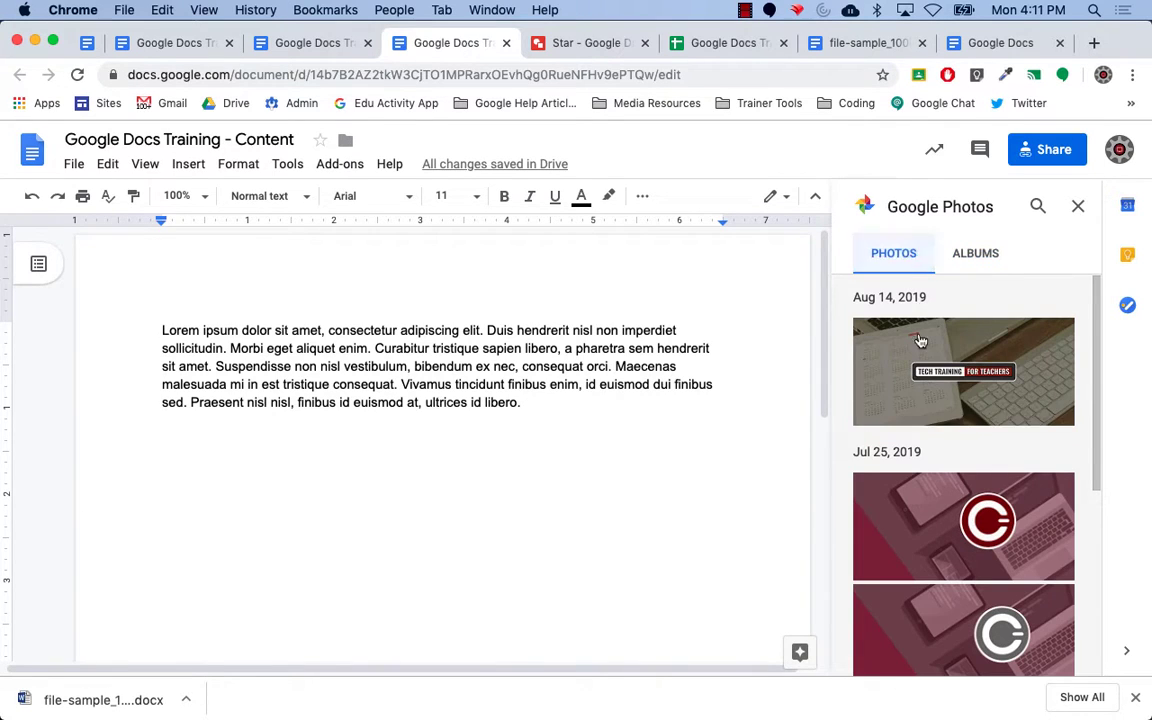
drag(1093, 433, 1111, 643)
click(957, 558)
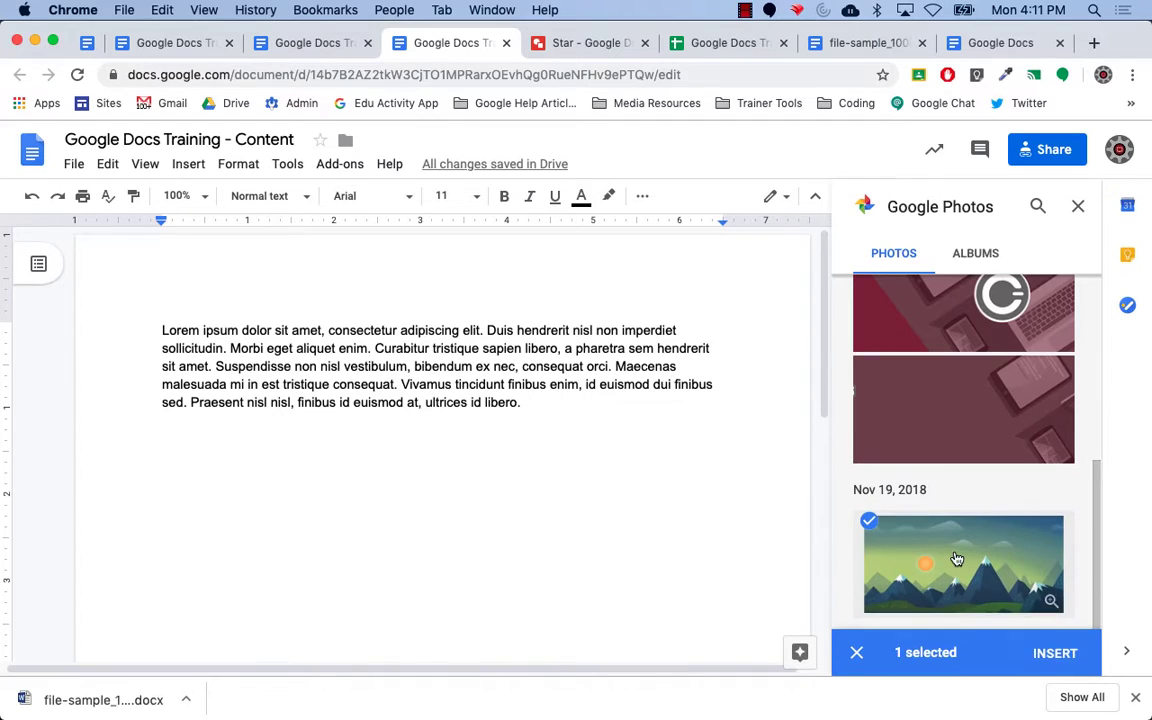
click(1054, 652)
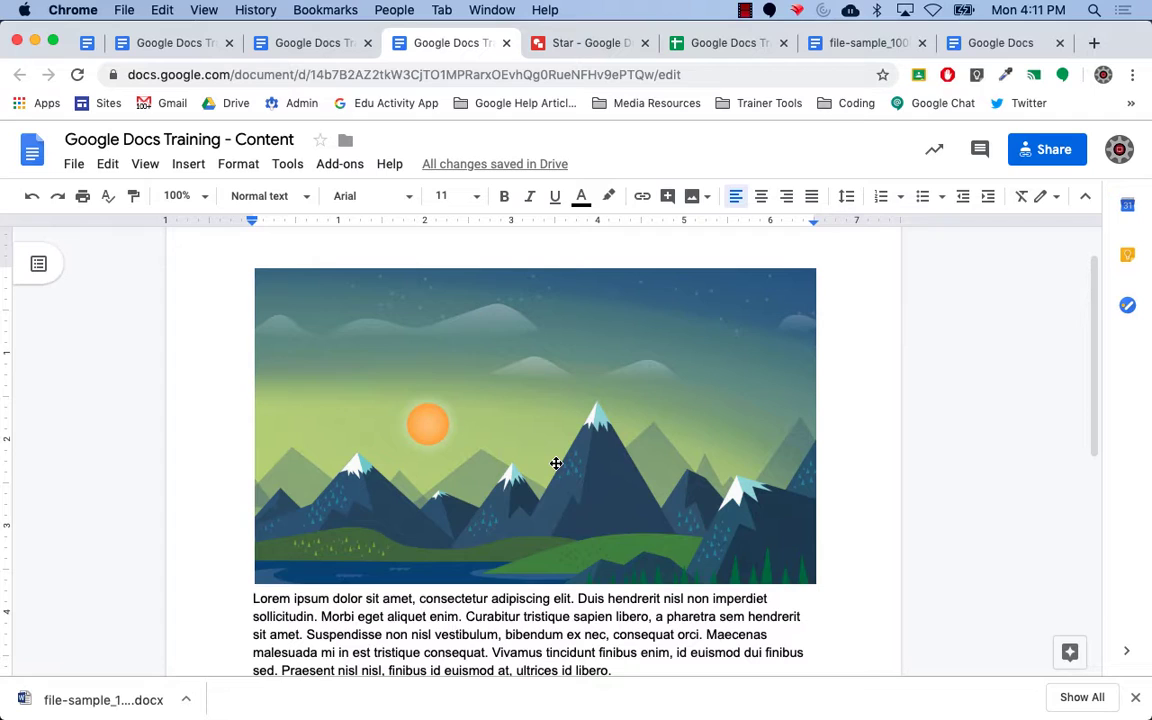
Drag the mountain photo's top-right corner inward to about half its width.
click(556, 465)
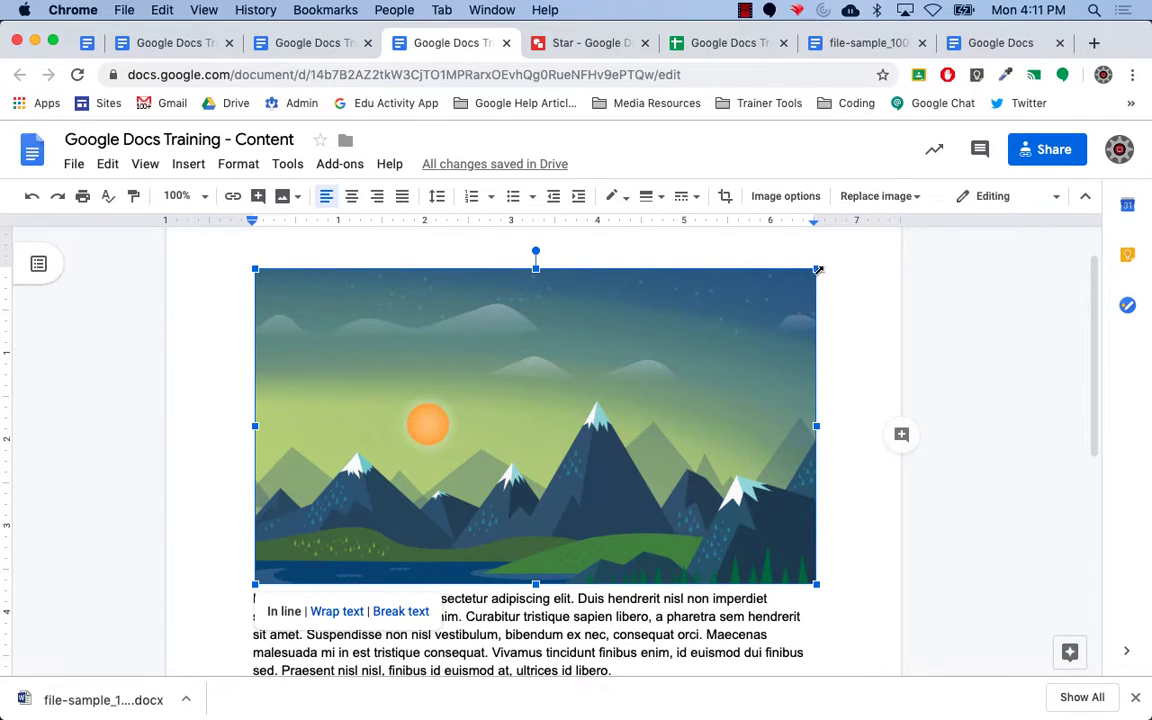
drag(816, 268, 521, 439)
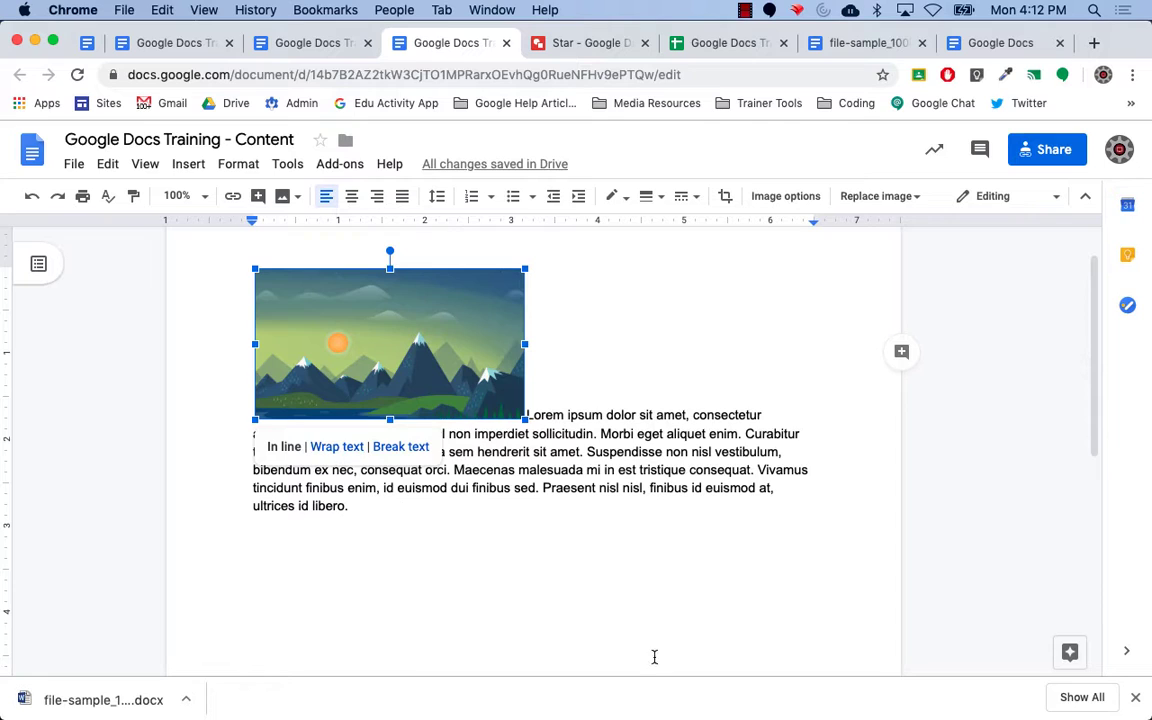
Wrap text around the photo and paste the Suspendisse…libero. passage after the final libero.
click(352, 453)
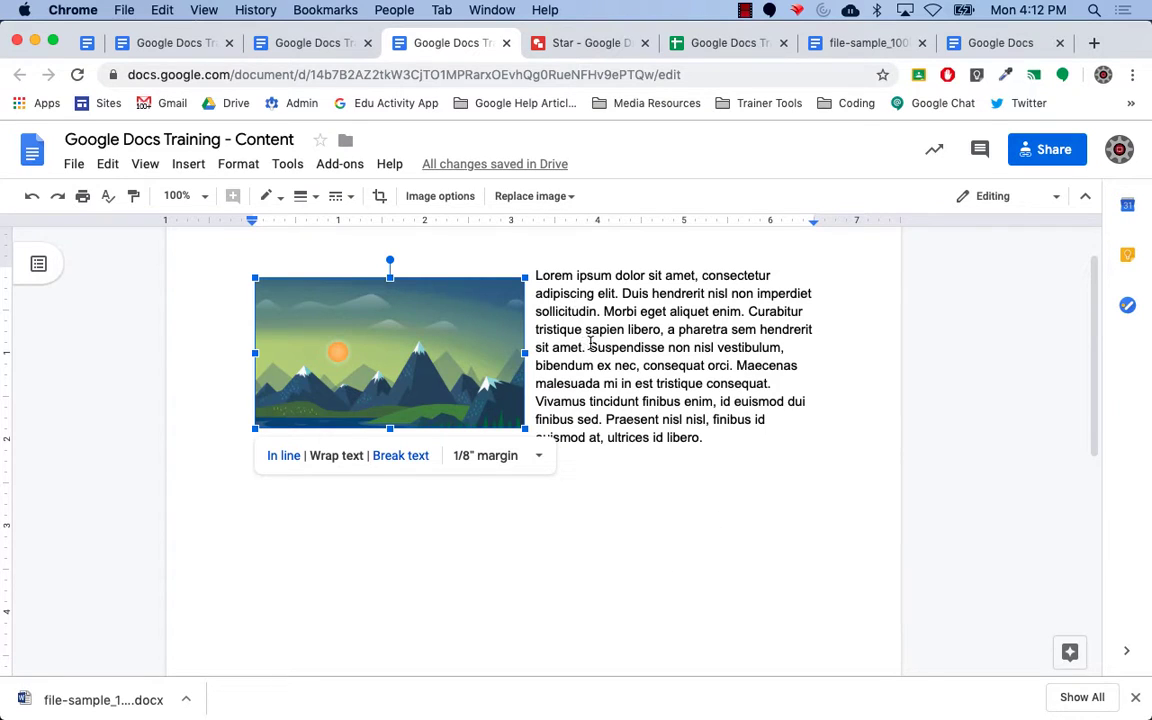
drag(591, 344, 708, 437)
key(super+c)
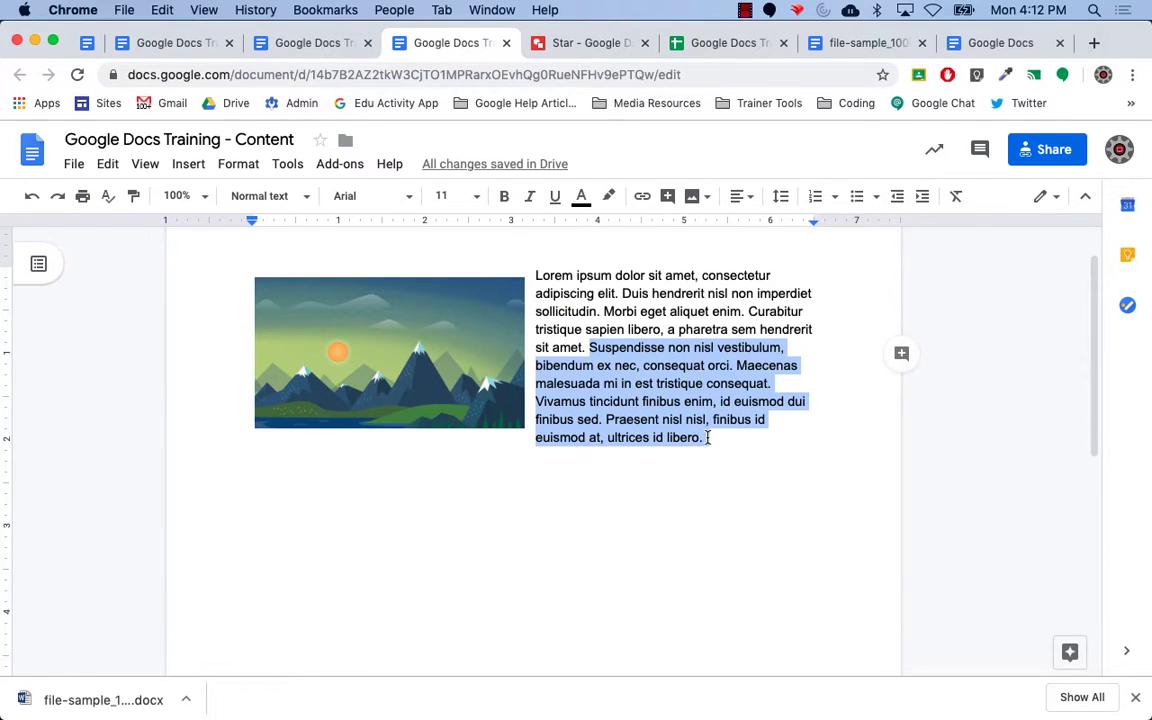
click(709, 439)
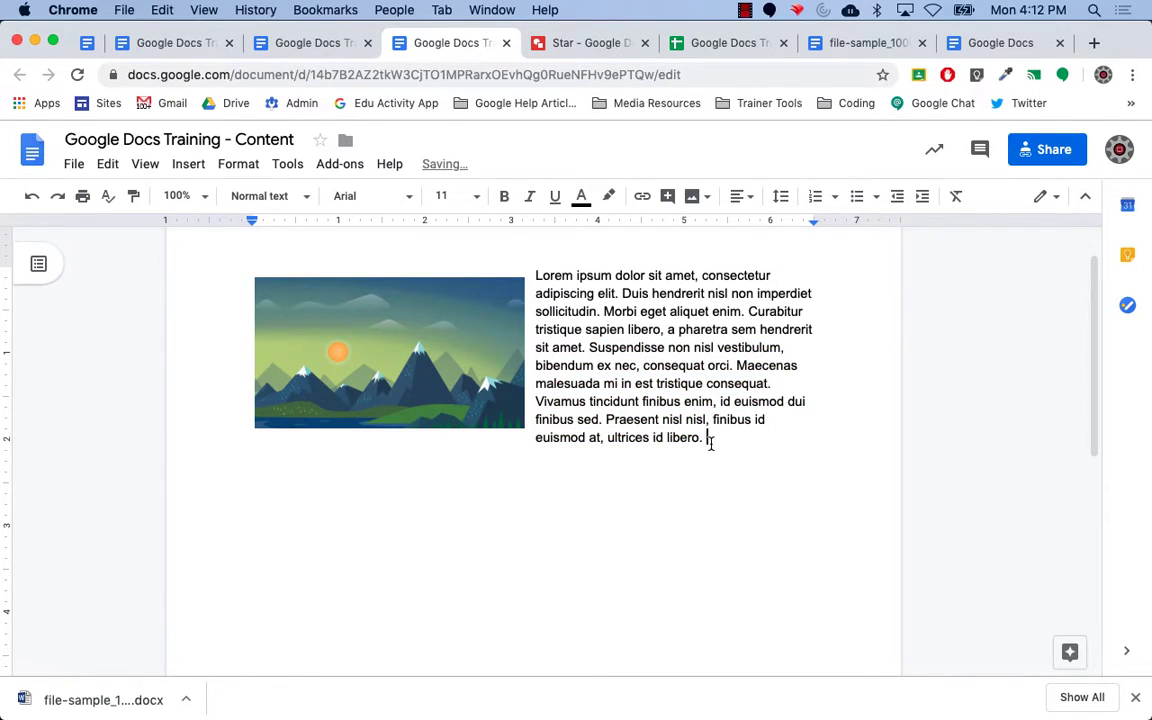
key(super+v)
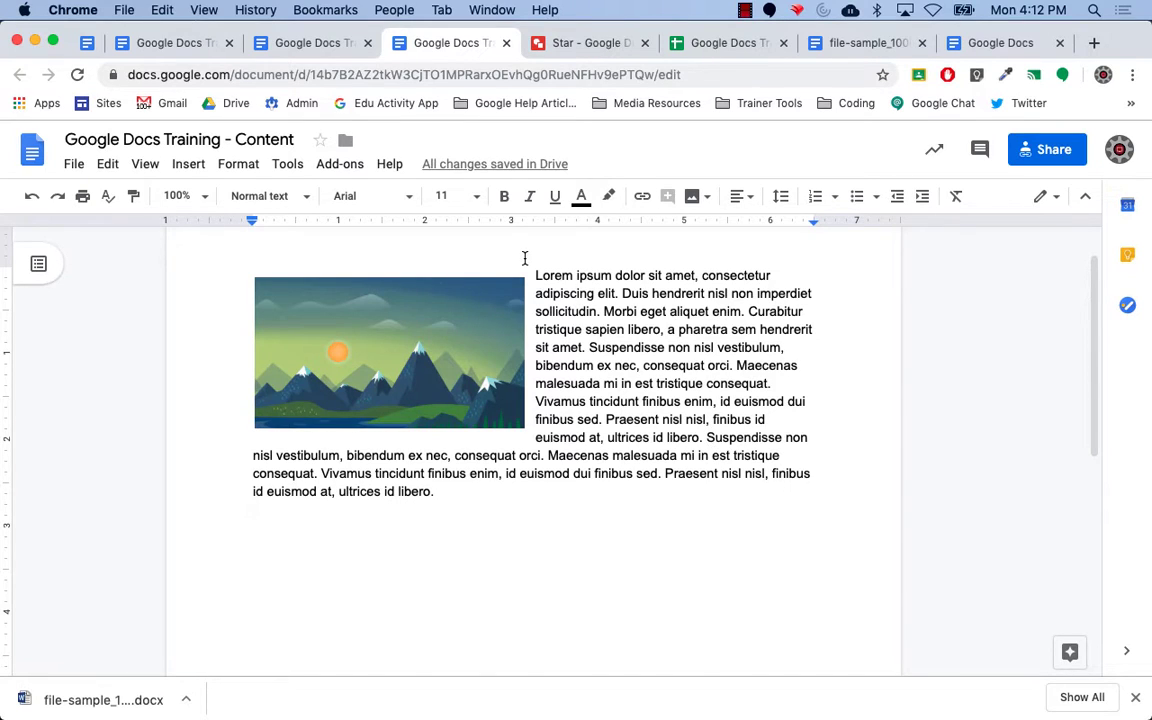
click(425, 372)
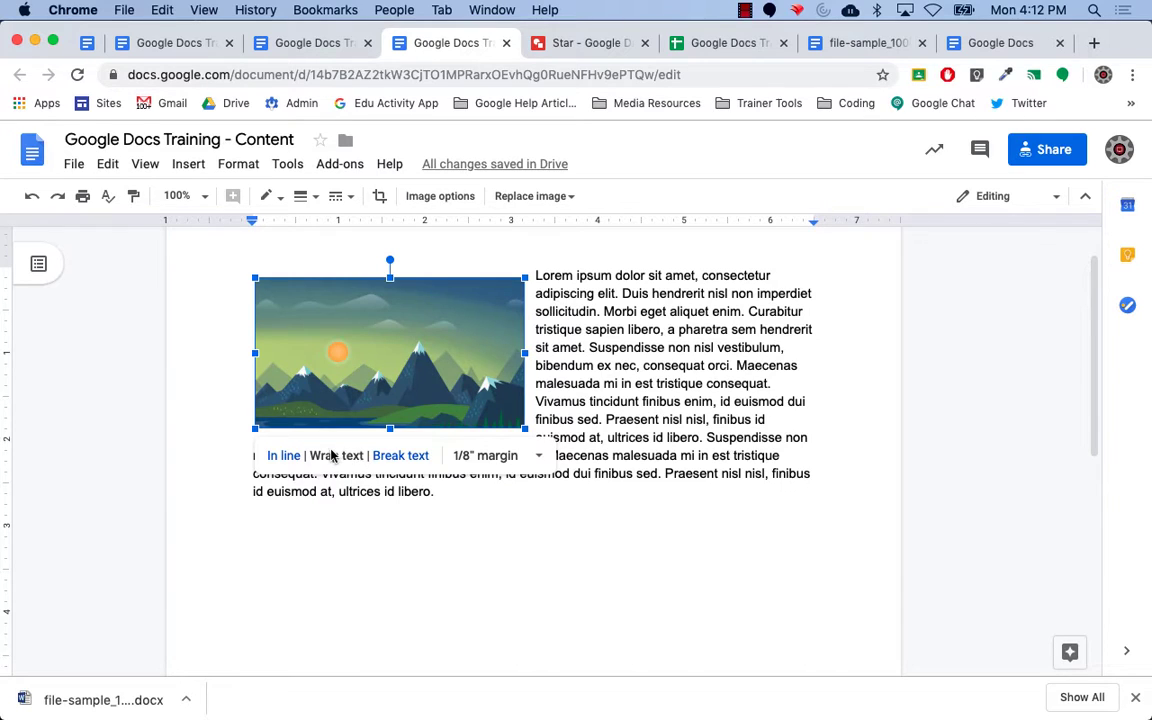
click(541, 456)
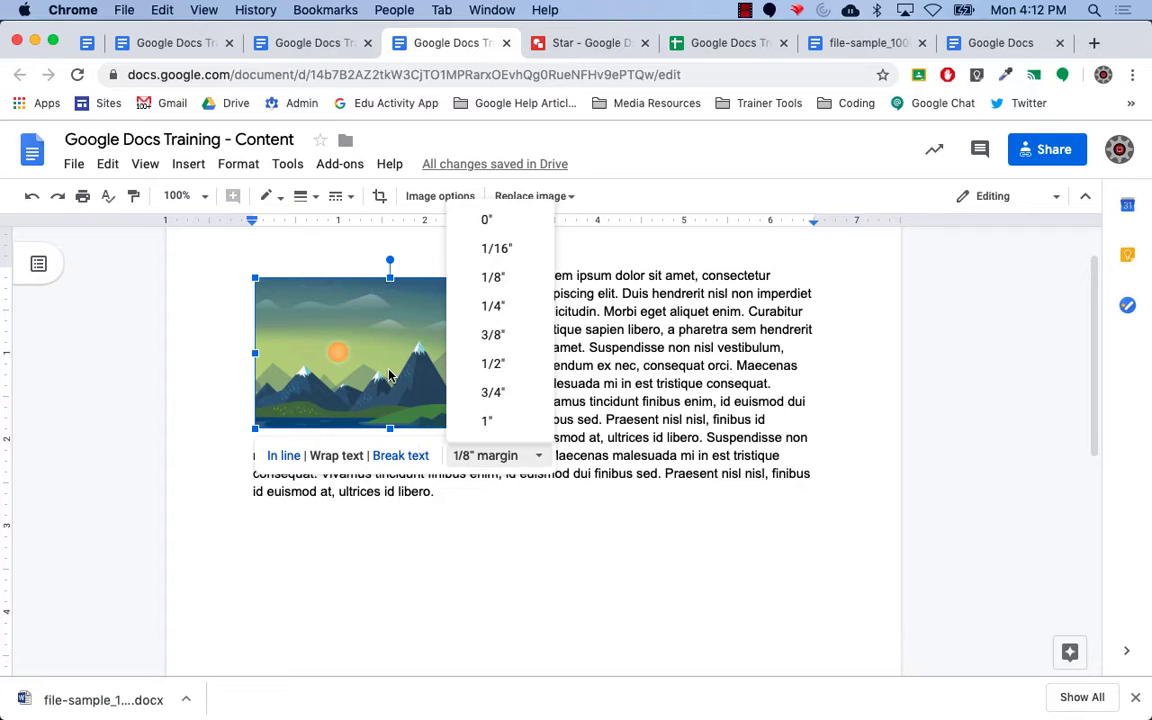
click(355, 340)
drag(379, 352, 546, 437)
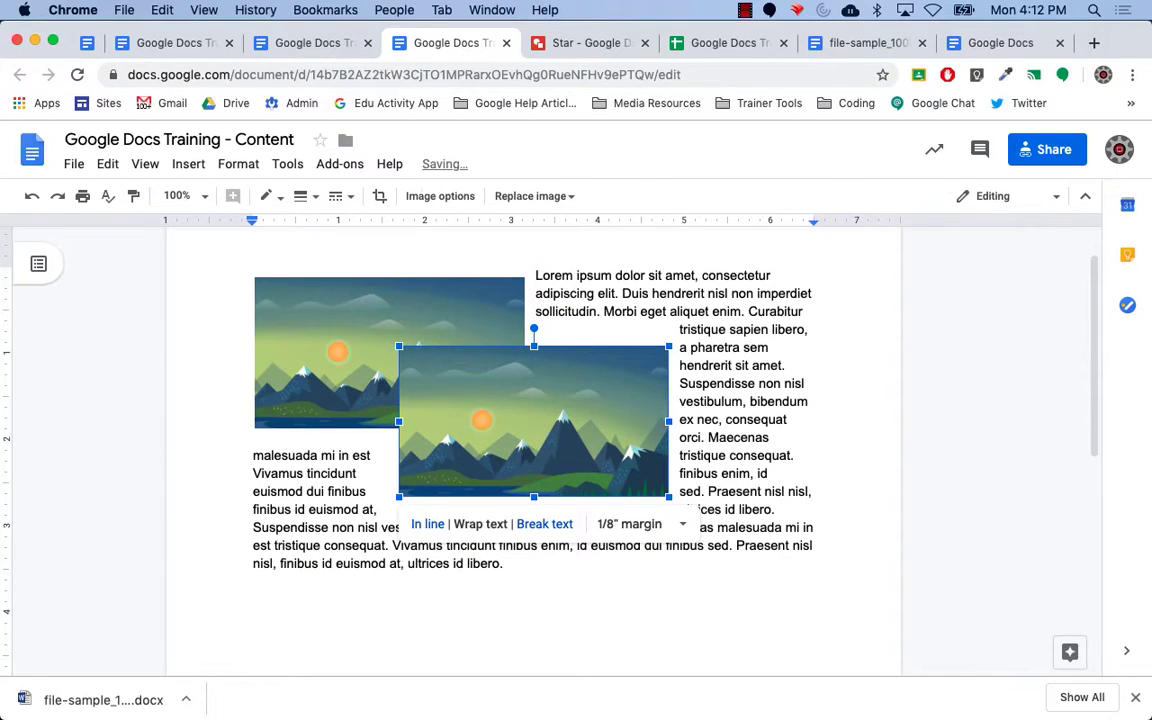
key(Delete)
click(553, 560)
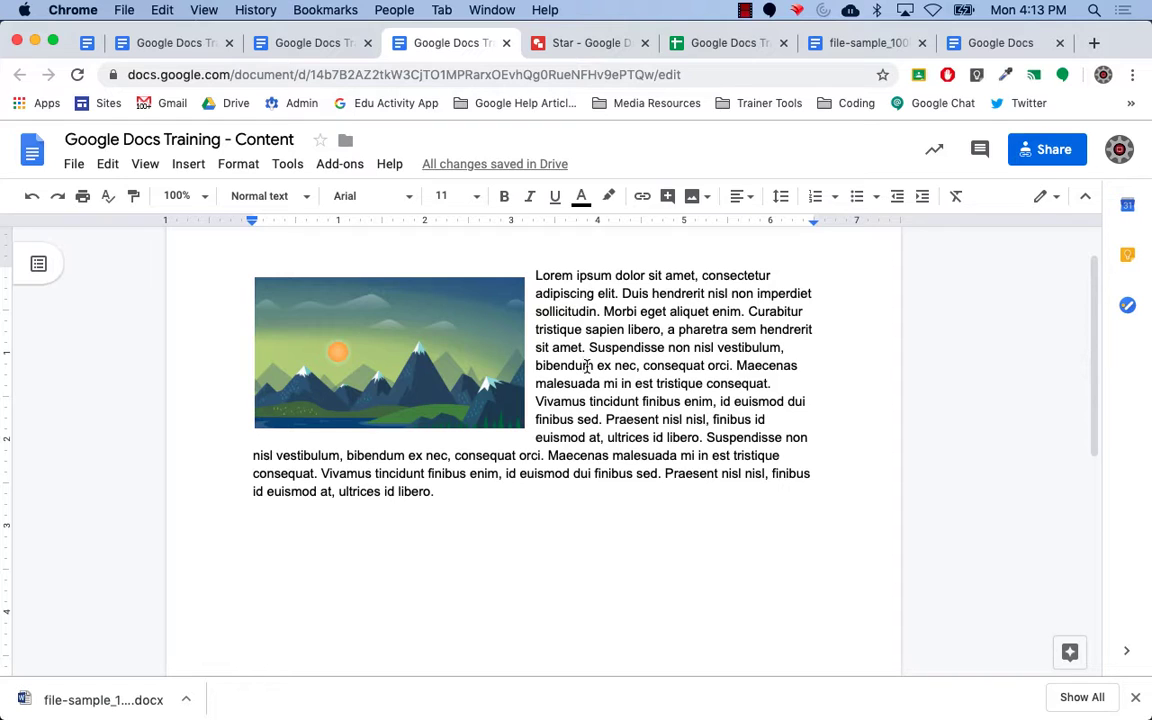
Select all and delete the text, then delete the remaining mountain photo.
key(super+a)
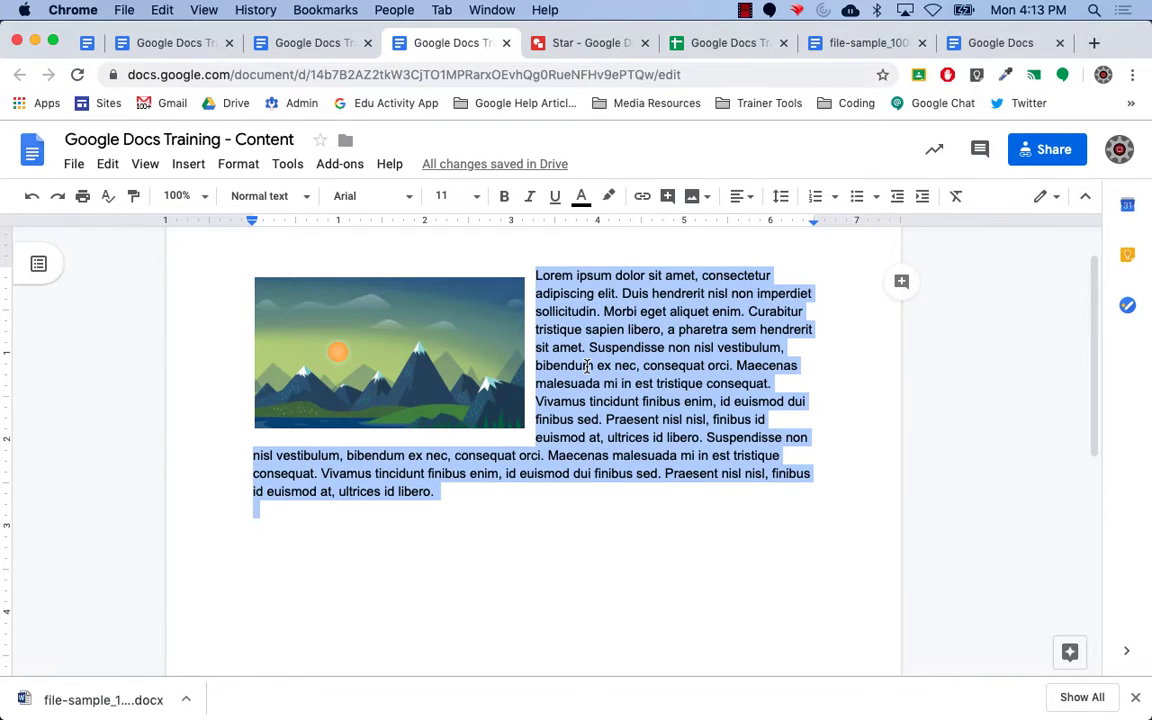
key(BackSpace)
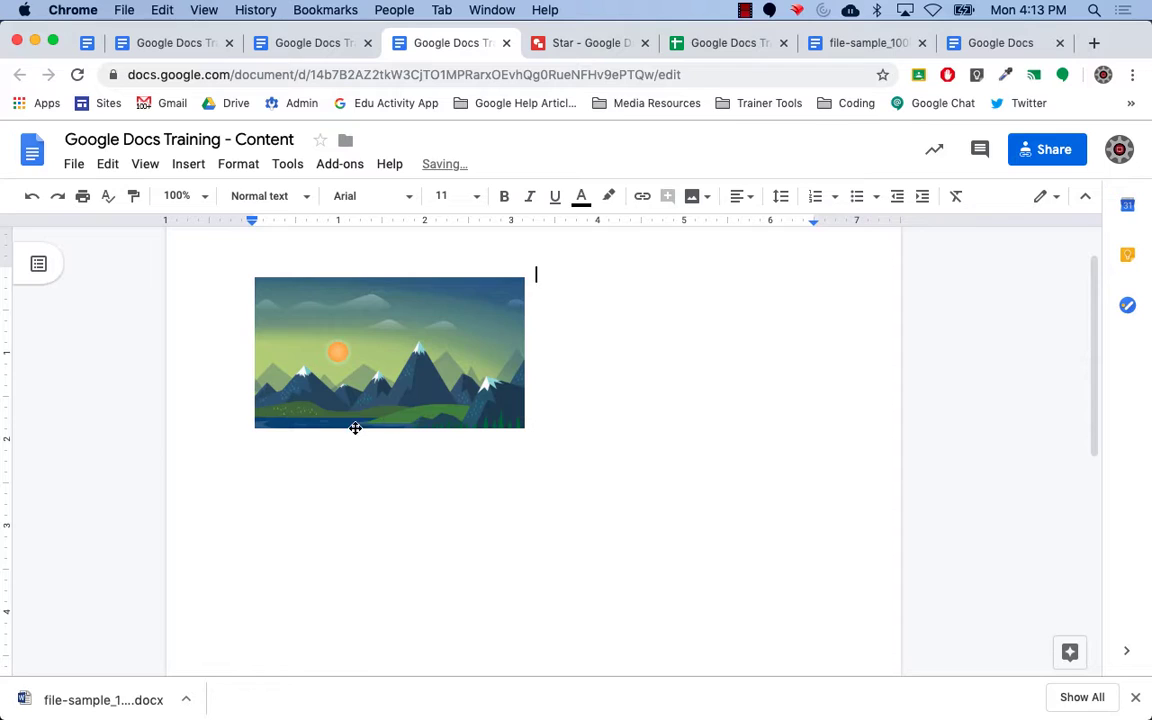
click(375, 390)
key(BackSpace)
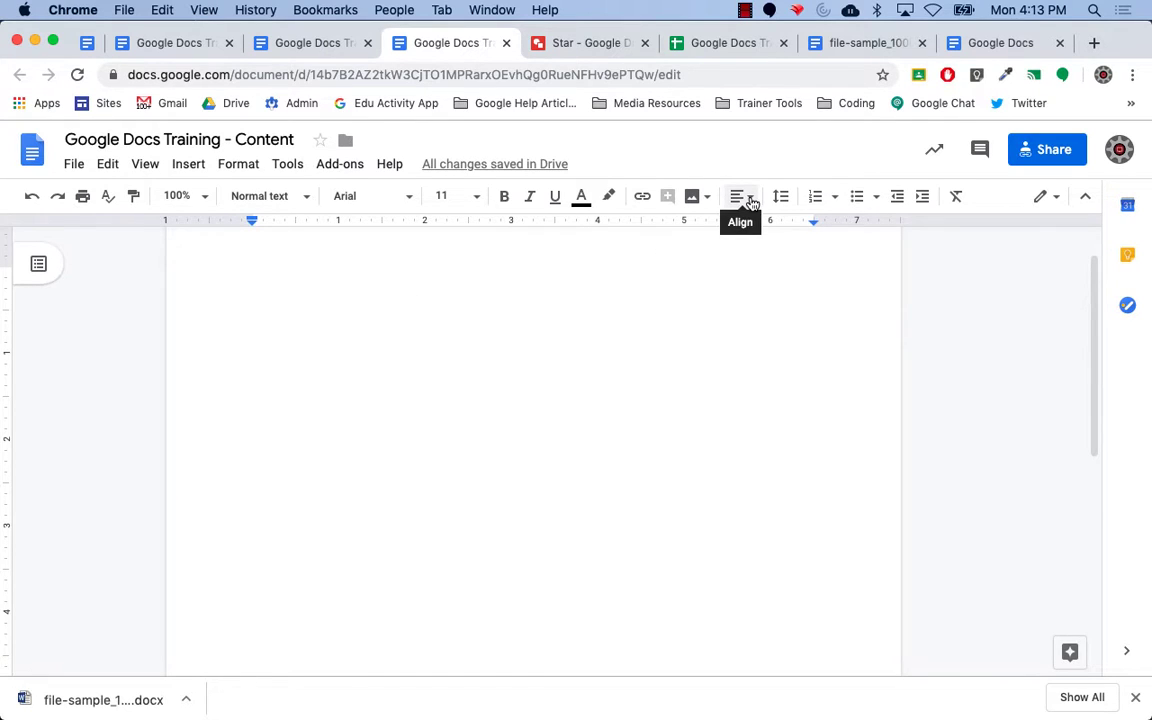
Insert a 3 x 2 table, then drag its first column border wider and first row border lower.
click(190, 166)
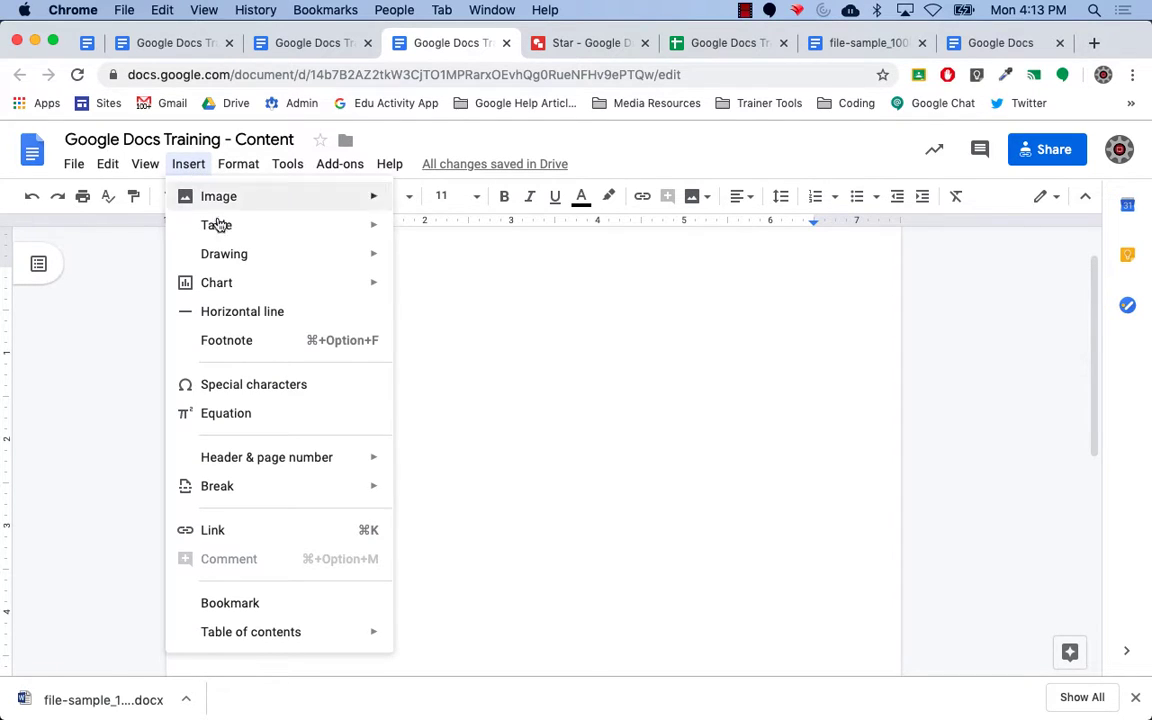
mouse_move(228, 233)
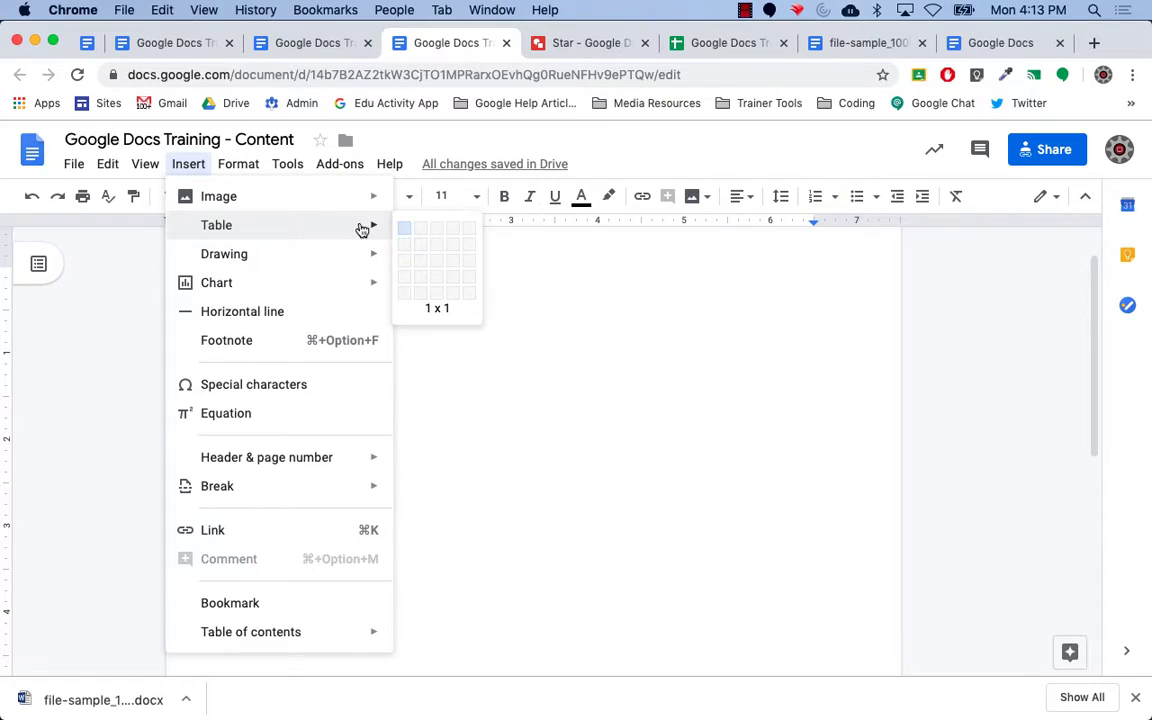
click(434, 253)
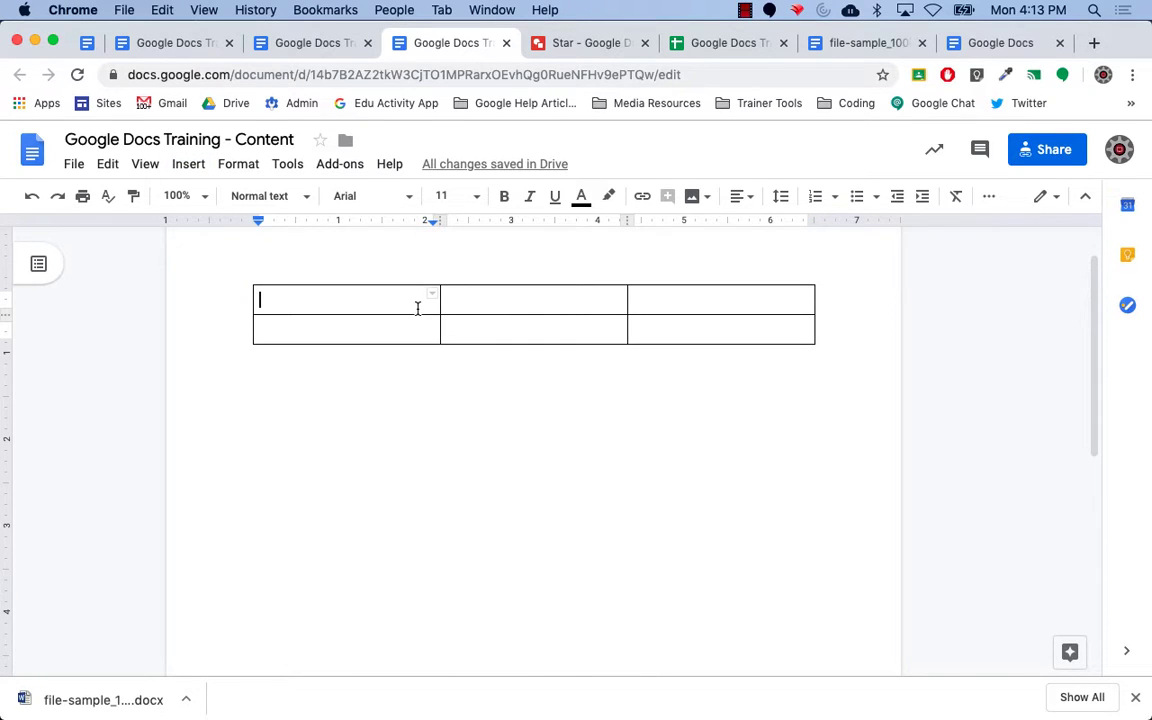
mouse_move(441, 314)
mouse_down()
mouse_move(332, 311)
mouse_move(460, 316)
mouse_move(370, 314)
mouse_move(450, 314)
mouse_move(433, 314)
mouse_up()
mouse_move(327, 314)
mouse_down()
mouse_move(335, 362)
mouse_move(337, 328)
mouse_up()
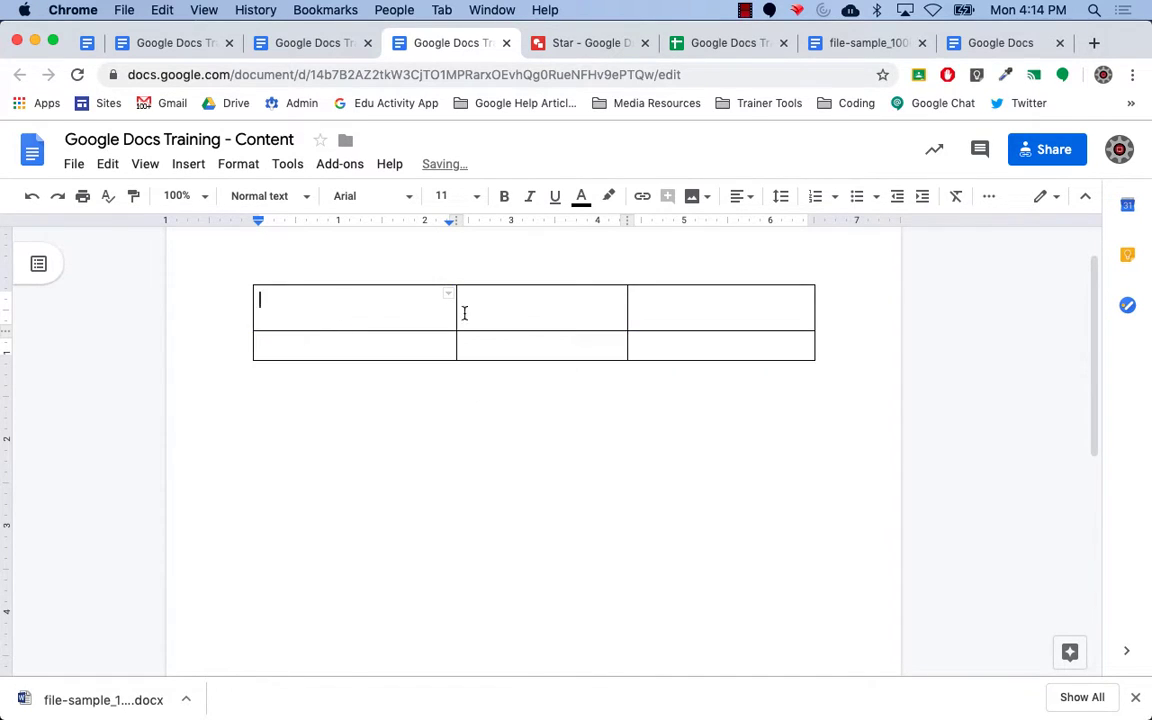
right_click(515, 316)
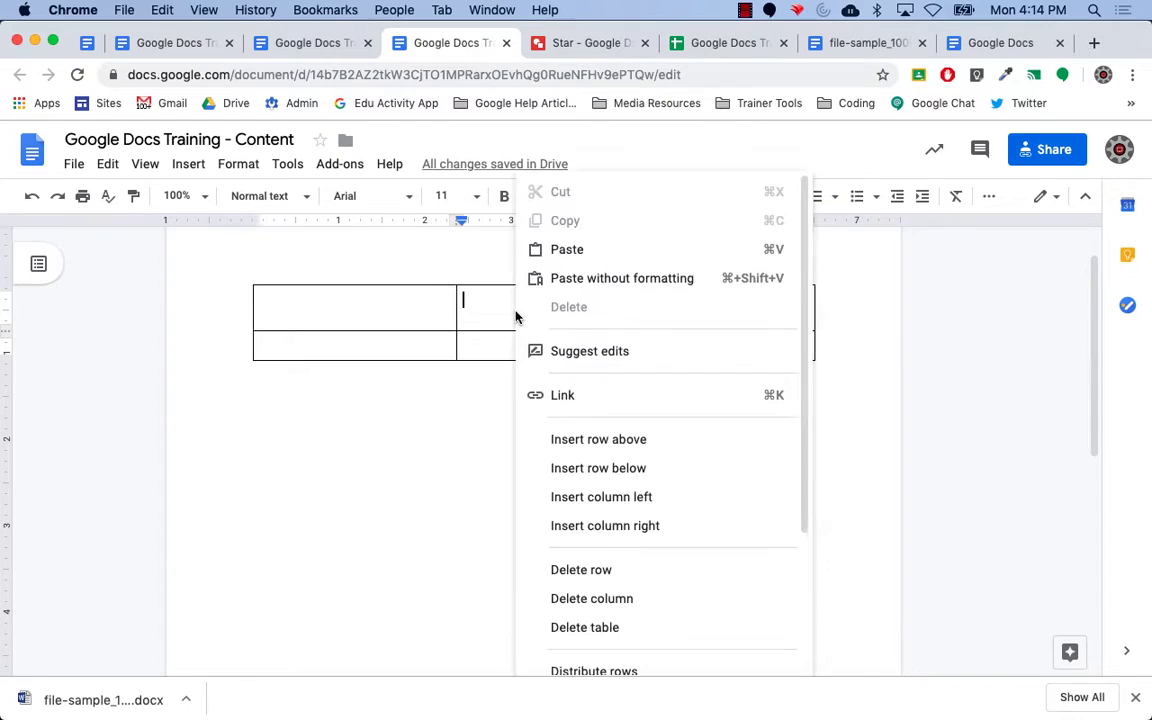
click(478, 298)
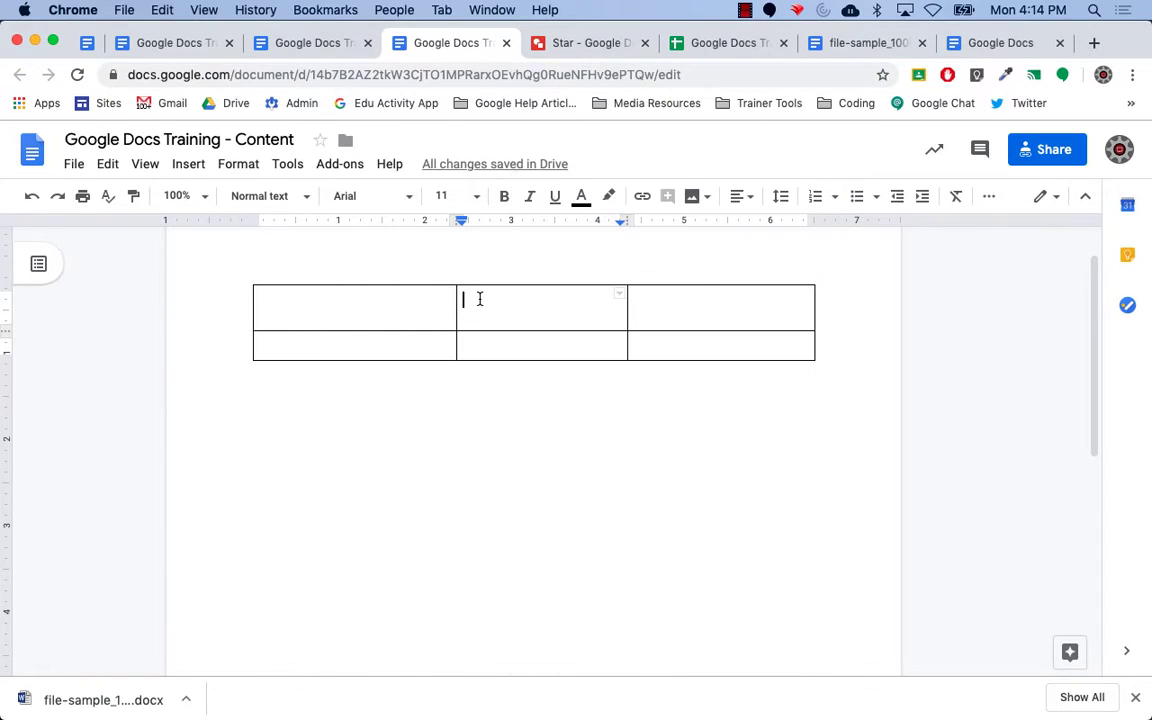
right_click(480, 306)
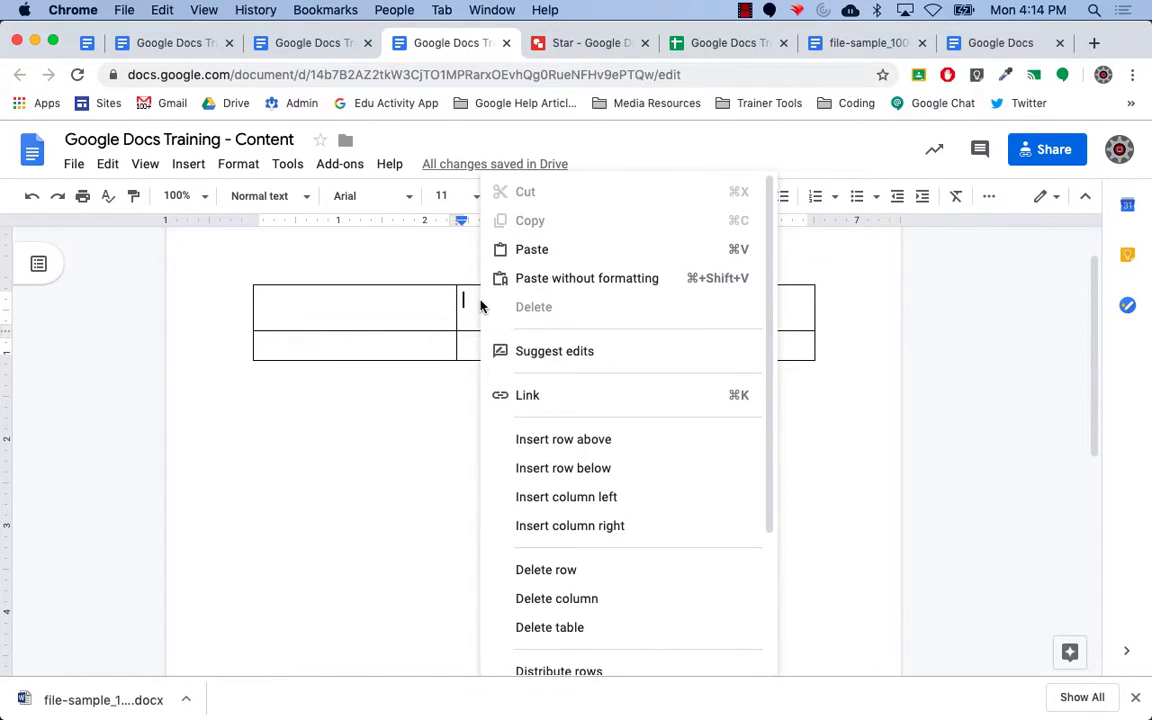
drag(766, 373, 768, 510)
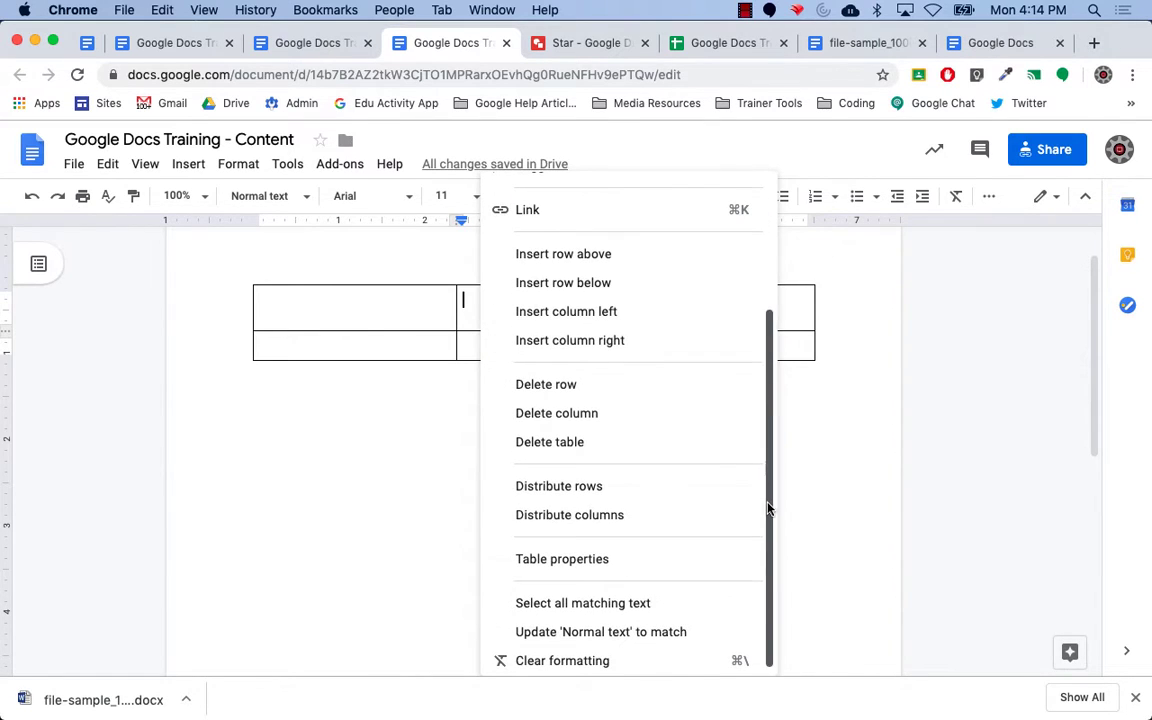
click(615, 561)
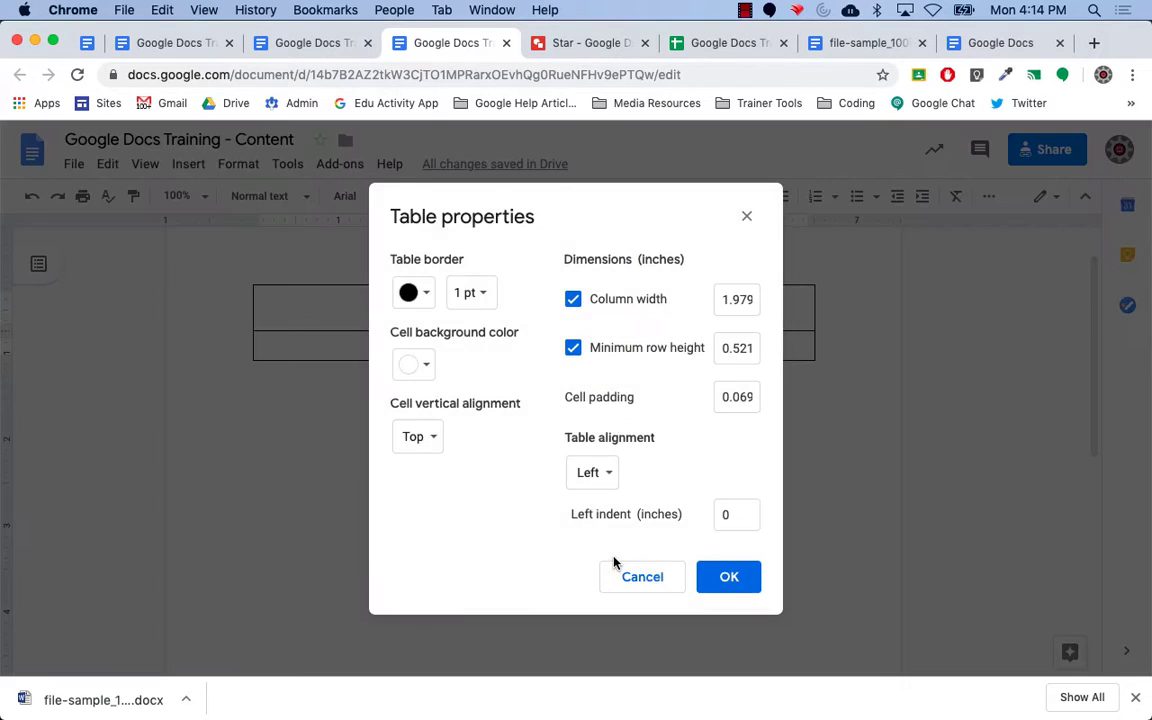
click(484, 296)
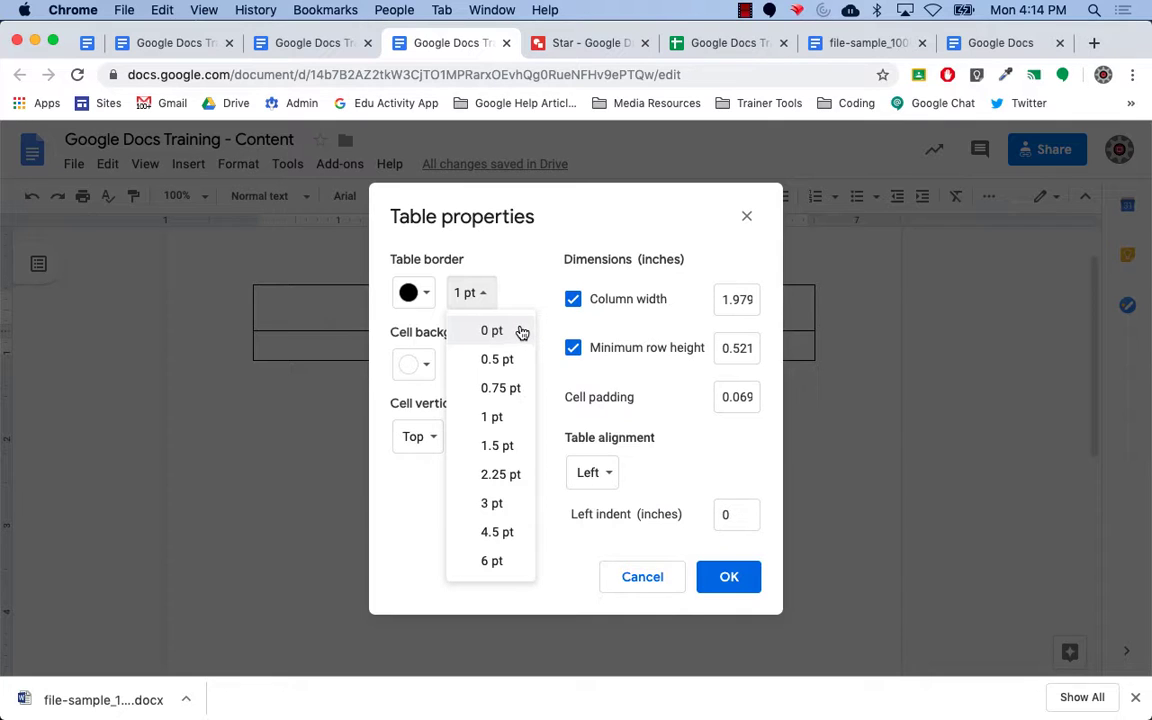
click(746, 218)
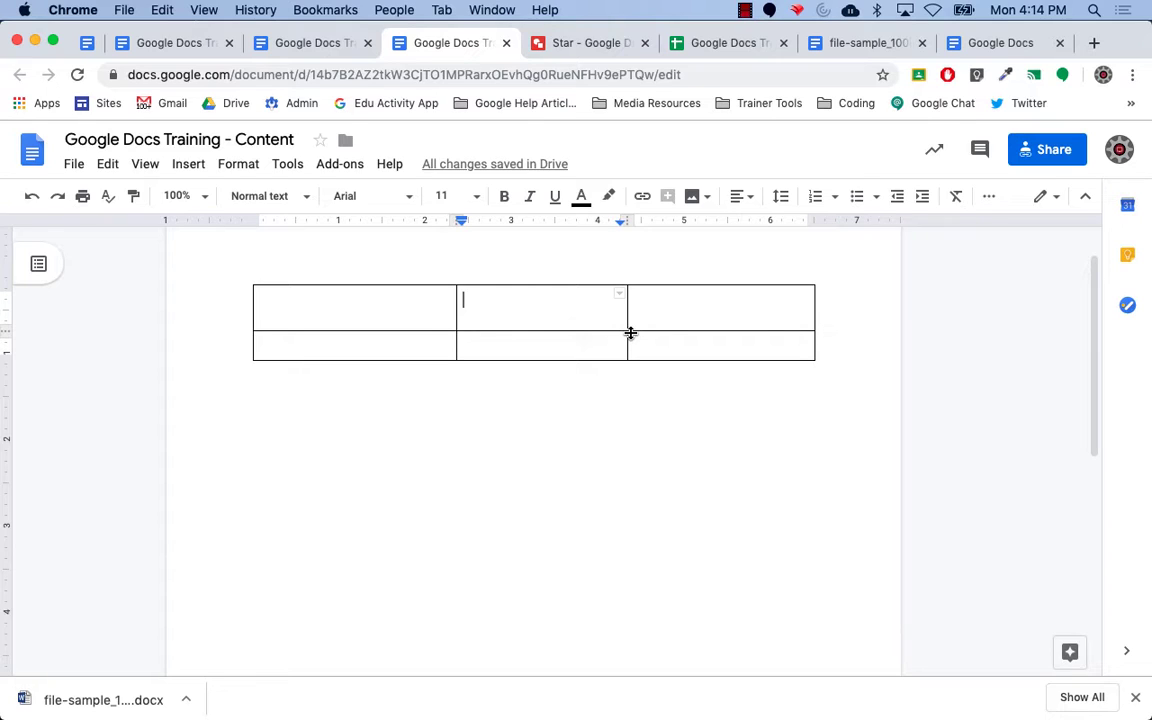
Open Table properties from the table's context menu, keeping cell vertical alignment at Top.
right_click(527, 302)
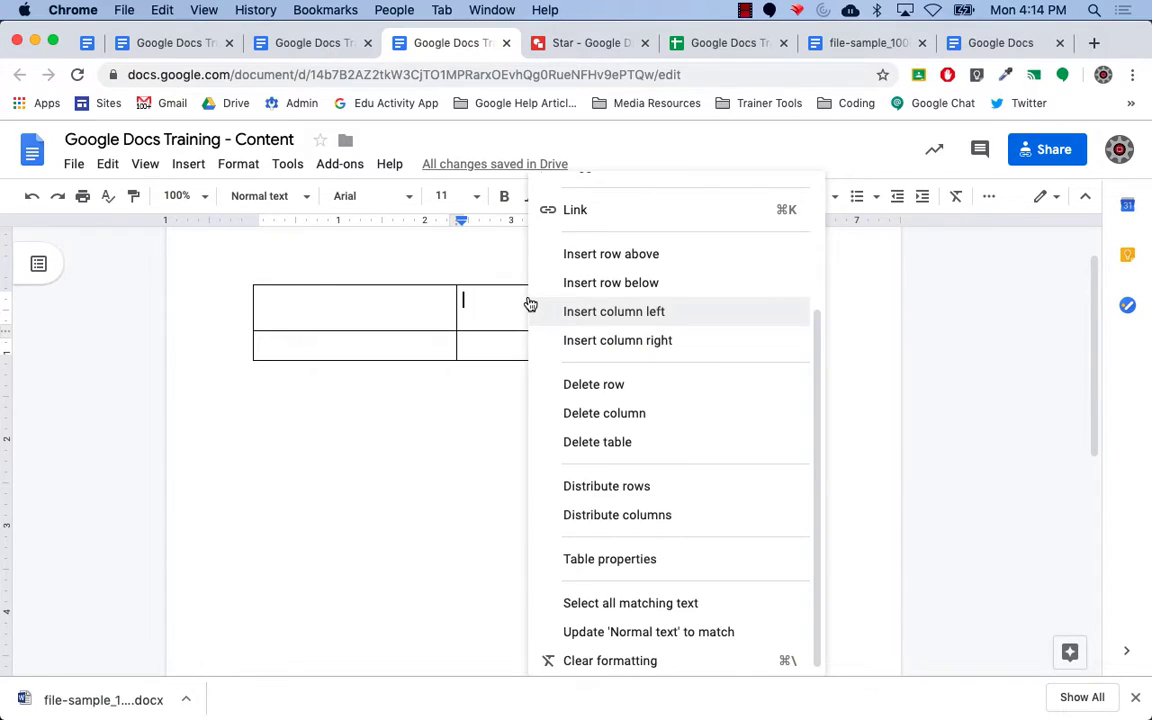
click(606, 560)
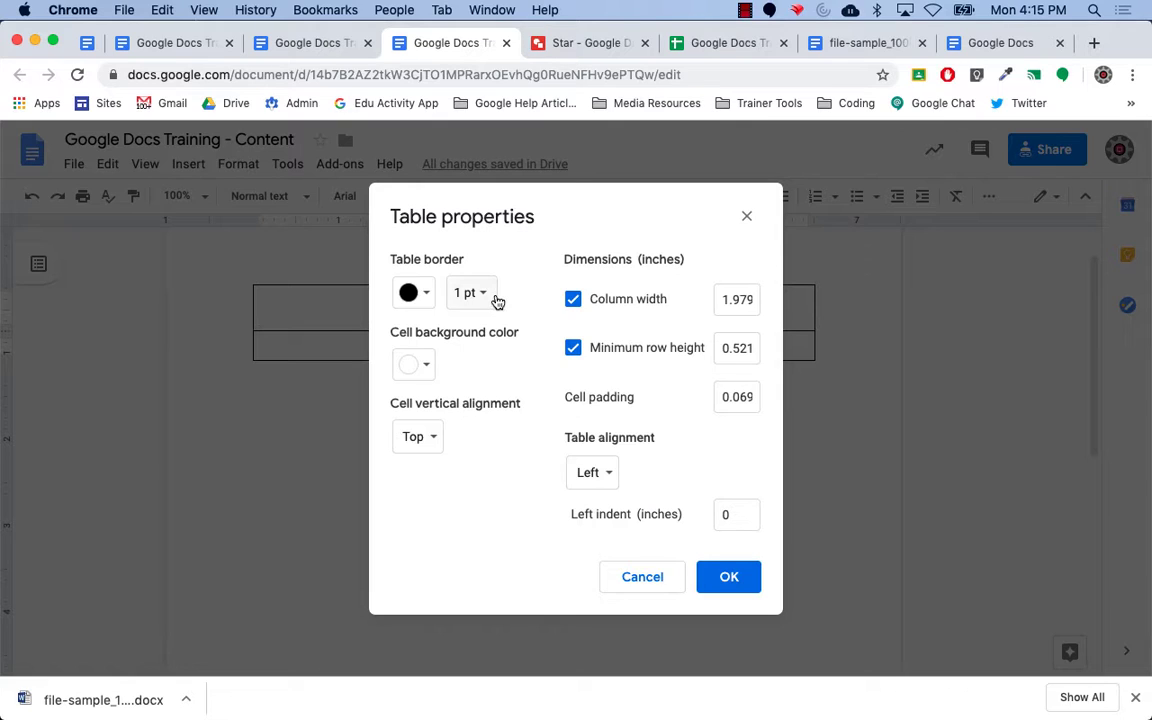
click(433, 440)
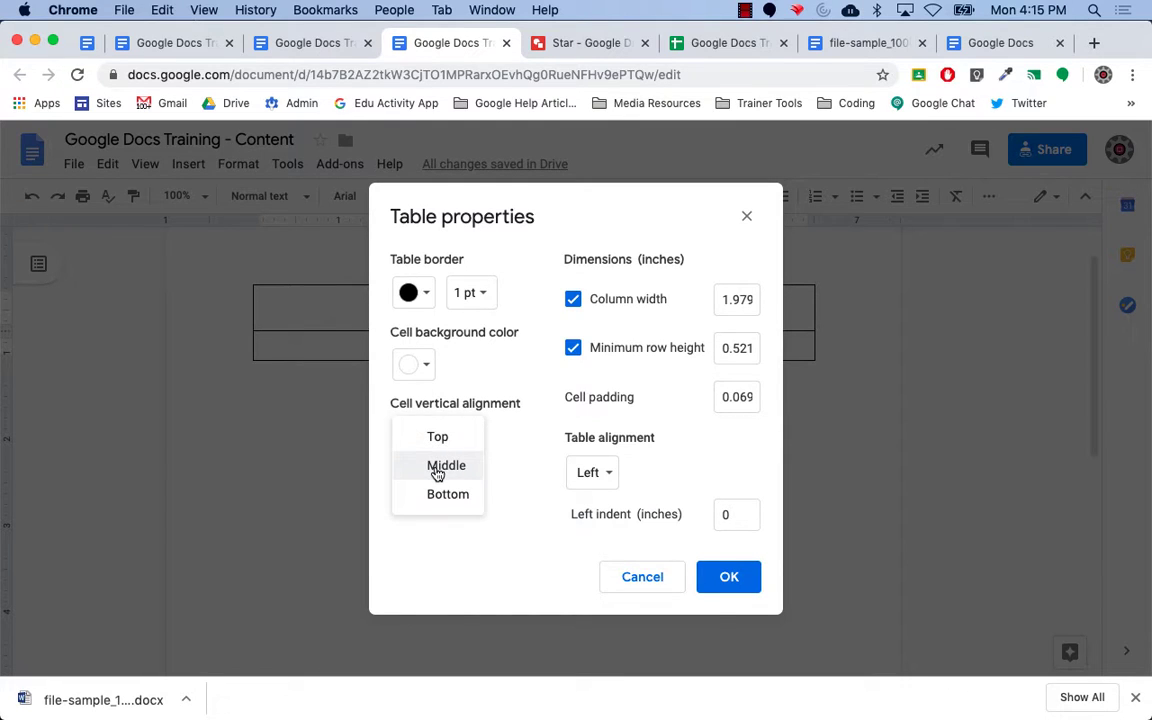
click(512, 432)
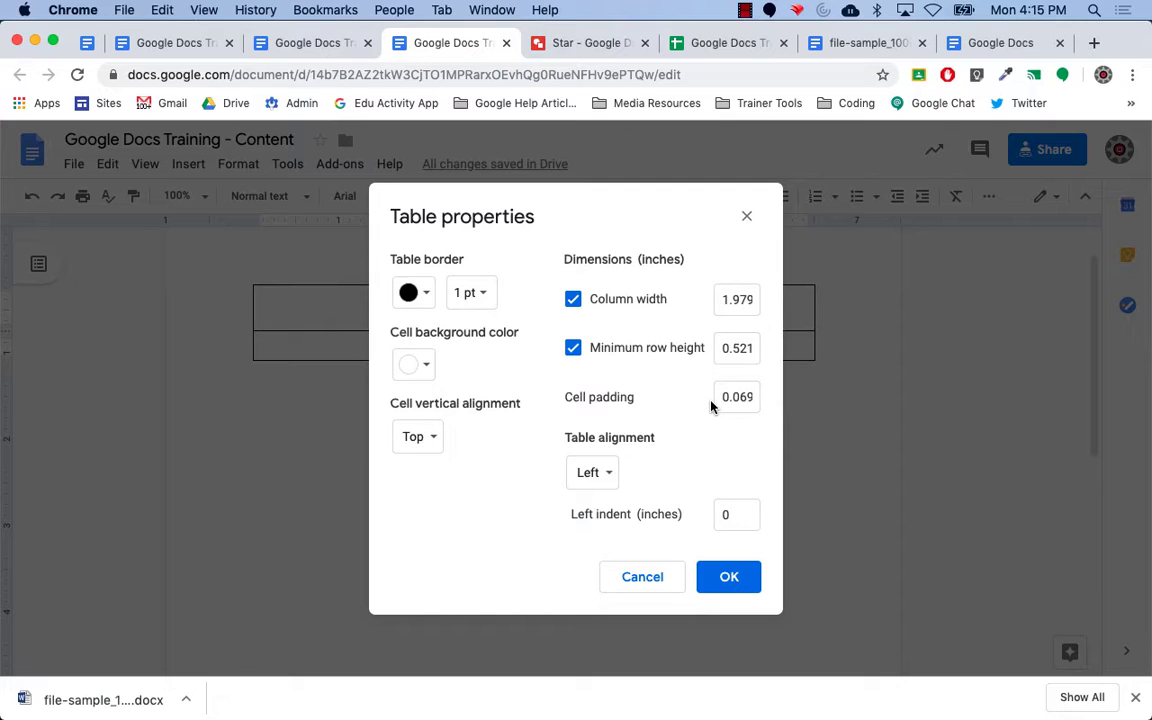
Cancel Table properties unchanged and switch to the Google Docs Training (Student Version) tab.
click(657, 577)
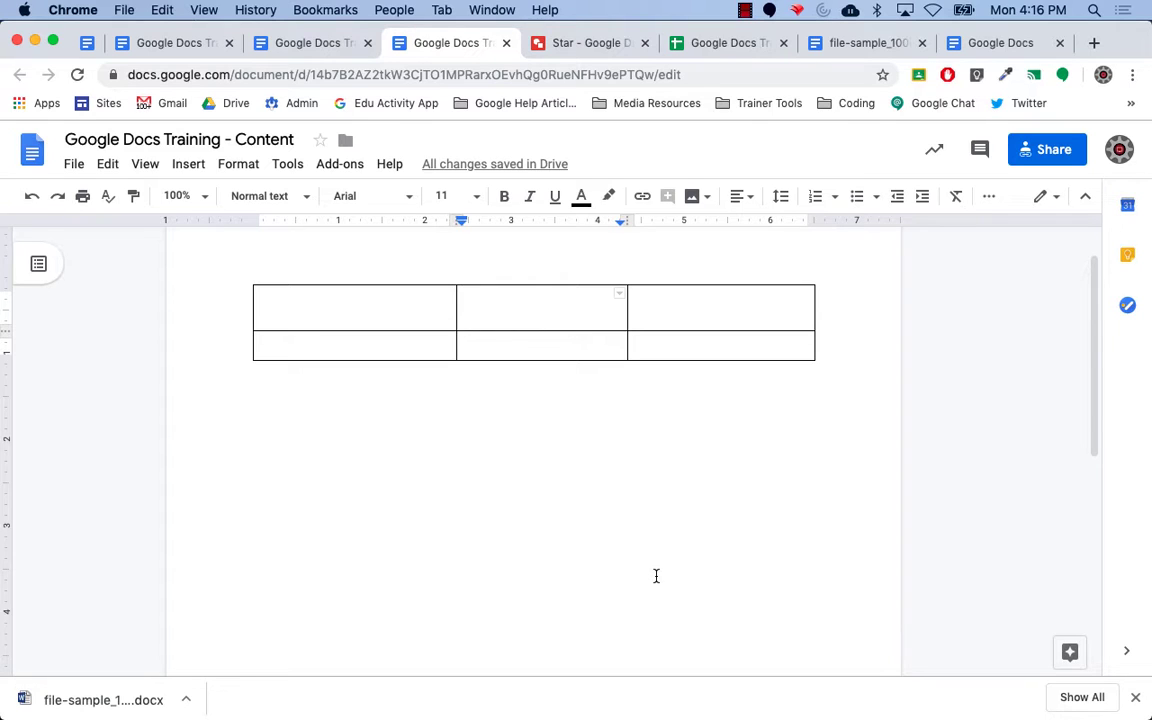
click(90, 43)
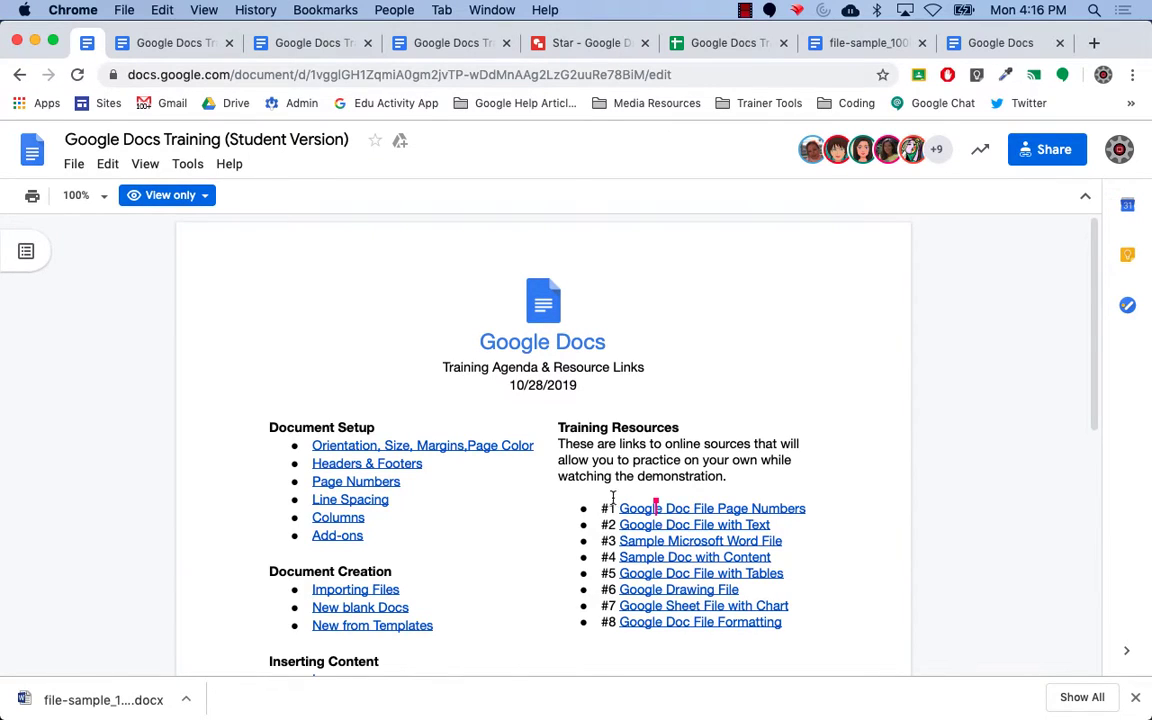
Open resource #5, Google Doc File with Tables, in a new tab and make a copy.
click(657, 573)
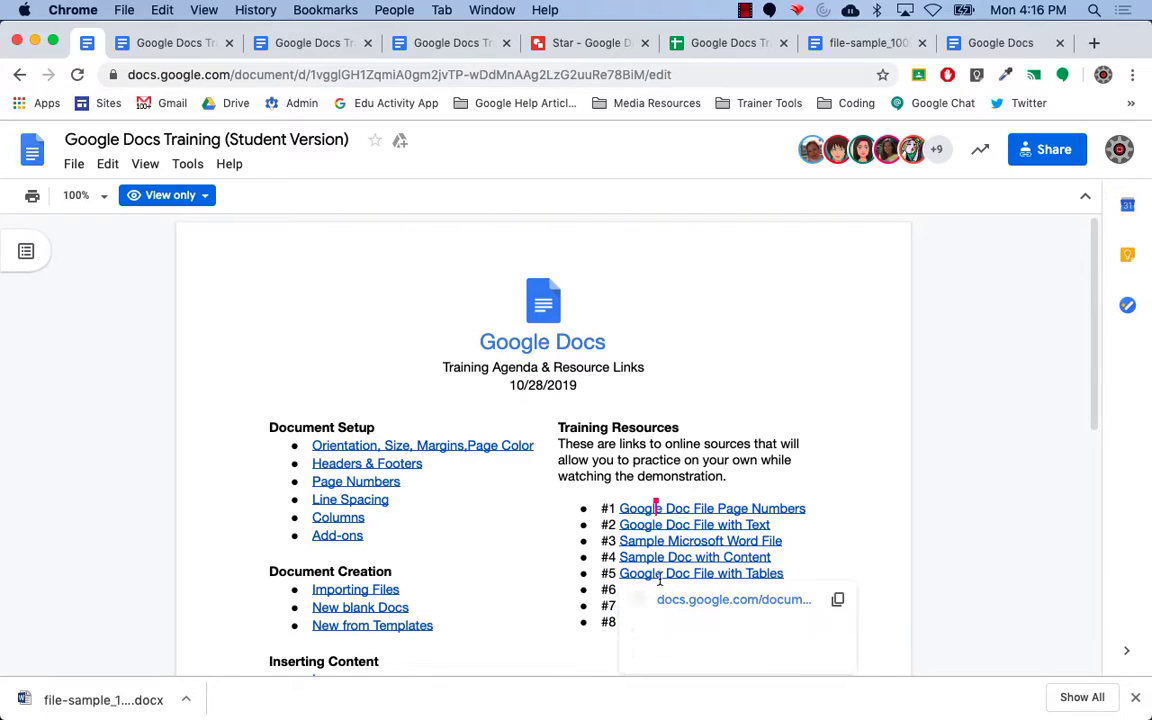
click(677, 600)
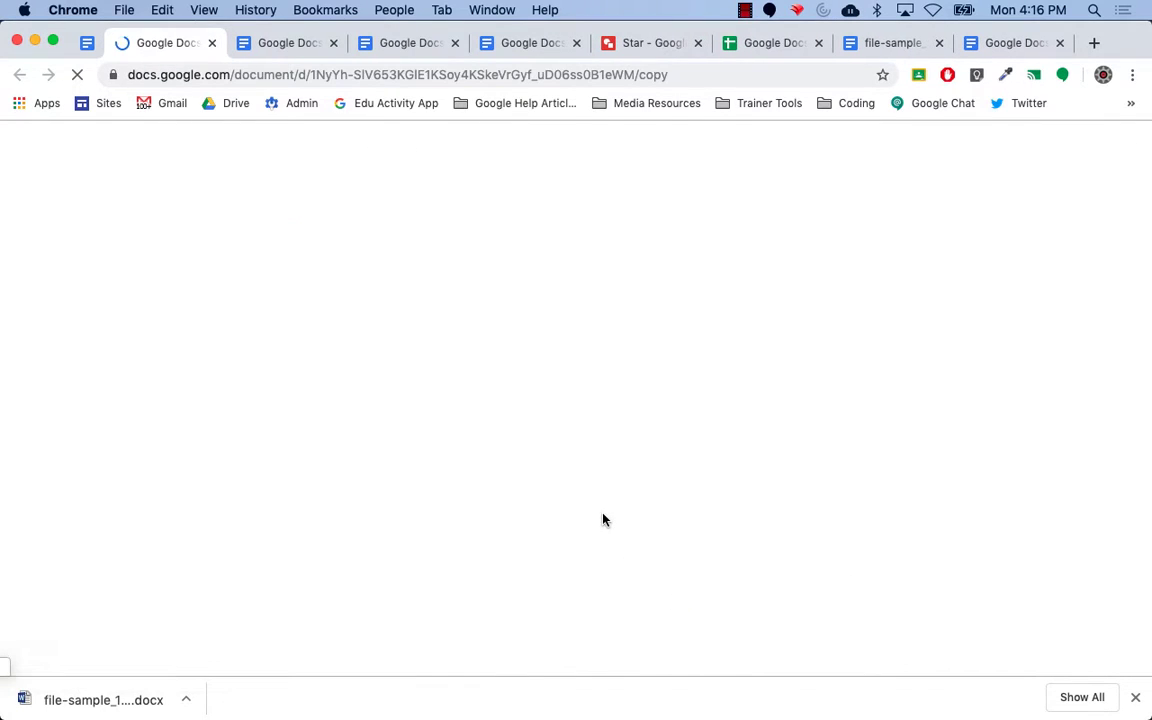
click(322, 458)
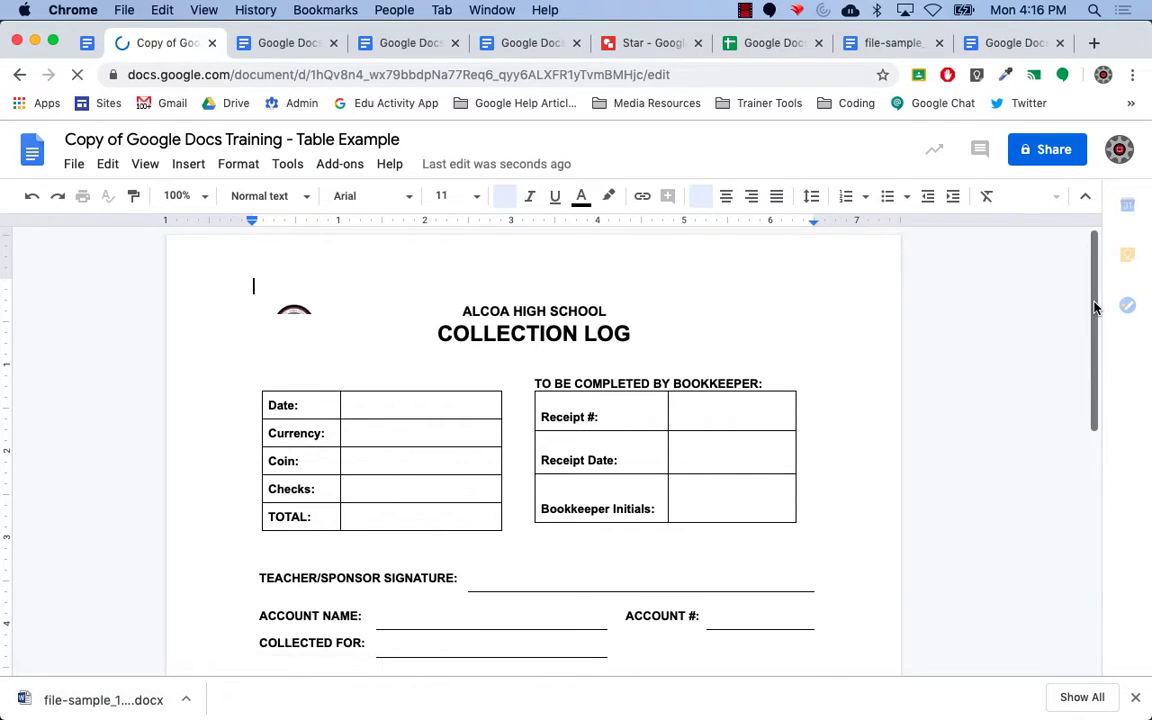
Scroll to the Collection Log's Teacher/Sponsor Signature cell and open its border selection grid.
scroll(1094, 335, down, 2)
drag(1094, 360, 1095, 376)
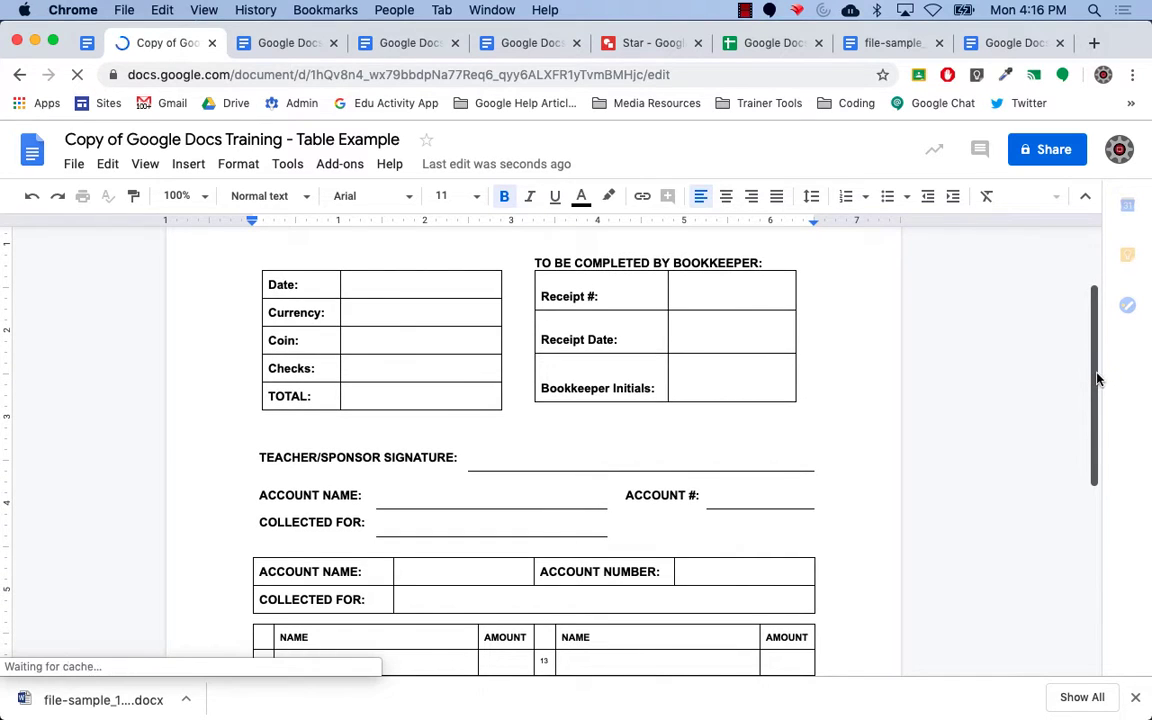
scroll(1097, 380, down, 3)
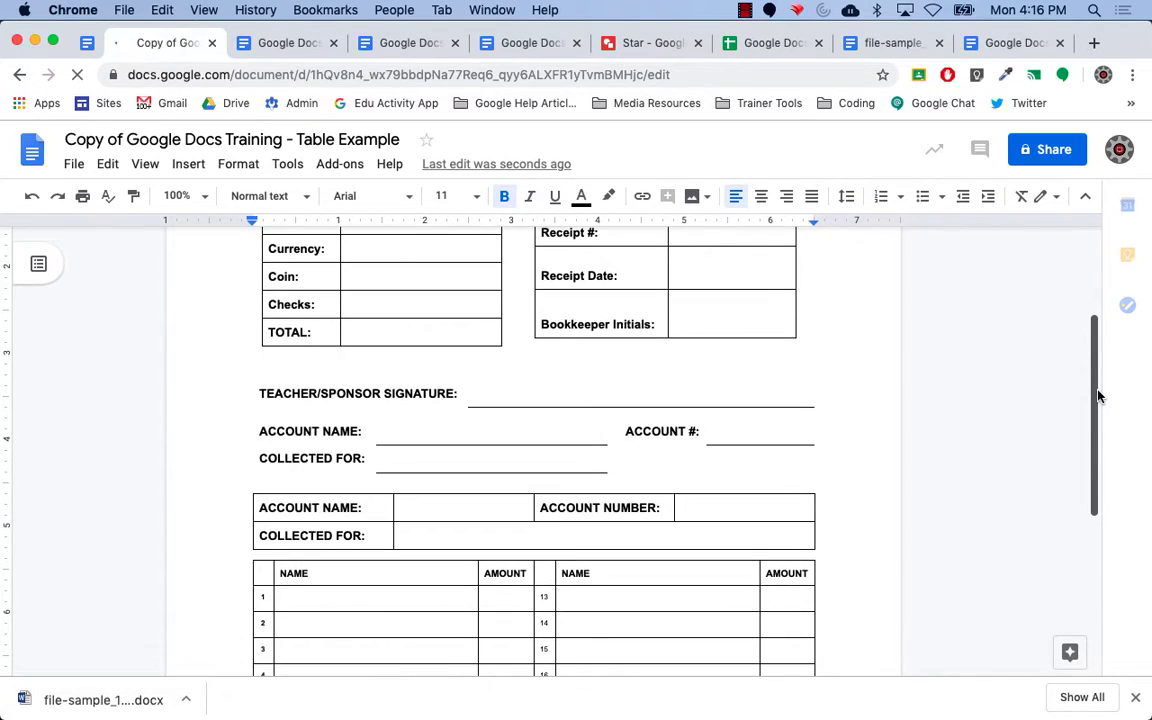
scroll(1095, 380, down, 1)
drag(1094, 378, 1077, 326)
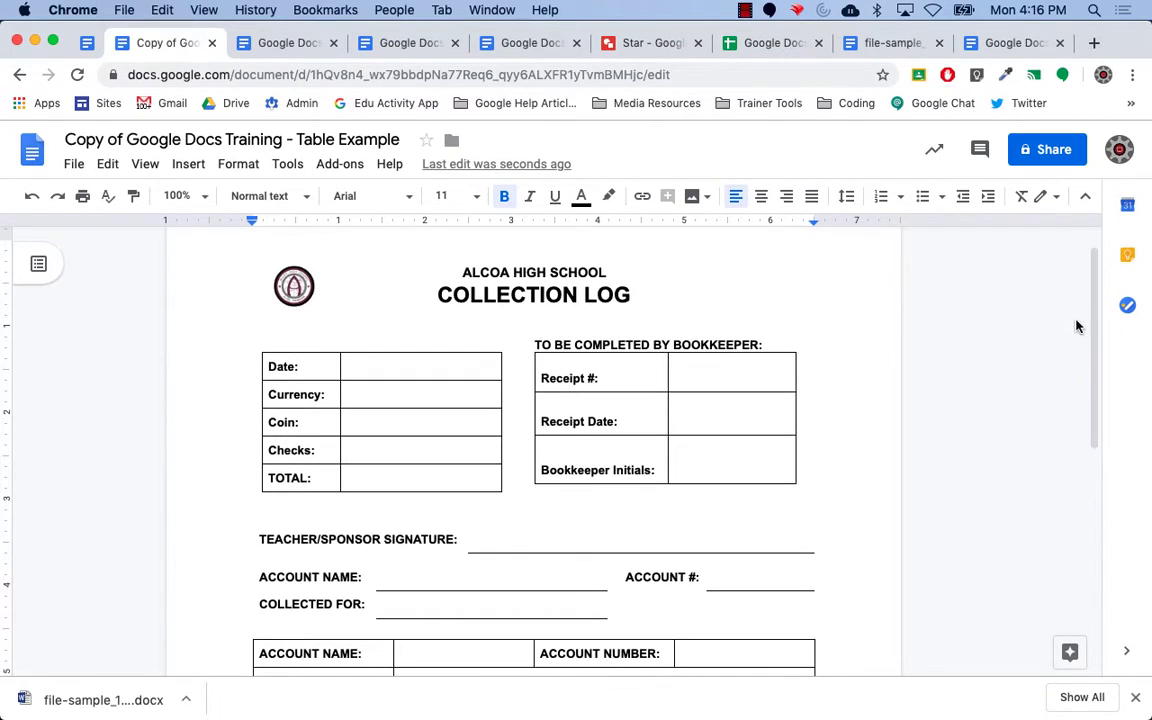
click(388, 362)
click(658, 378)
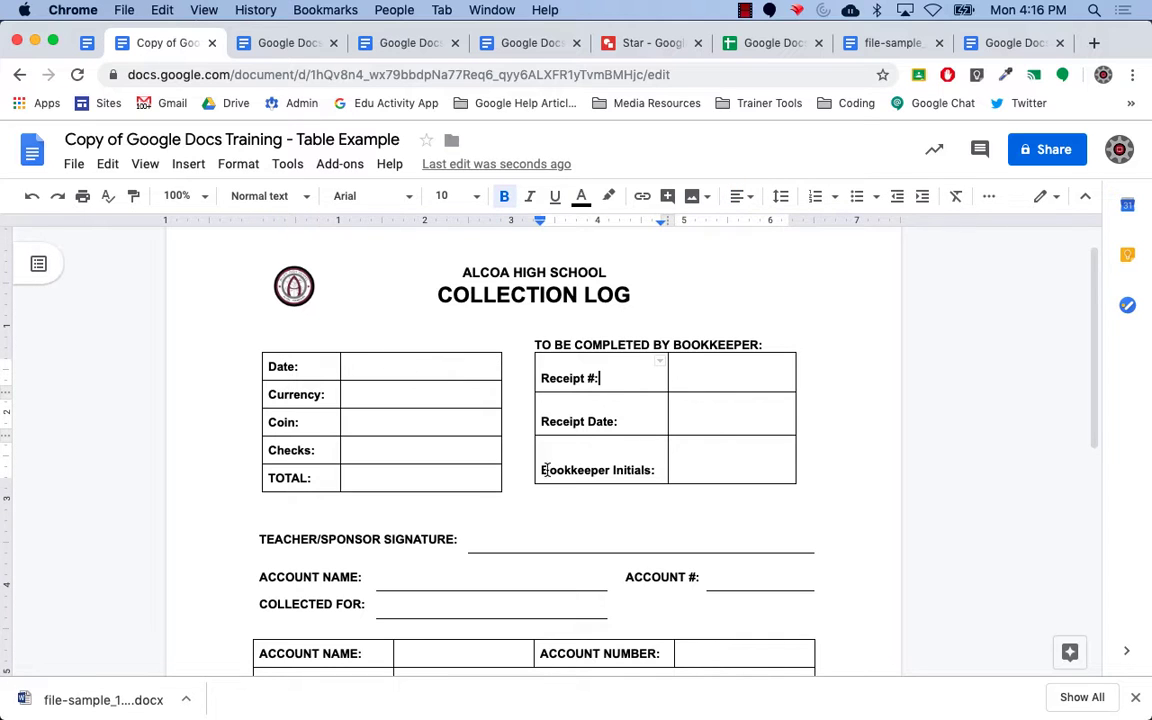
drag(1097, 404, 1097, 465)
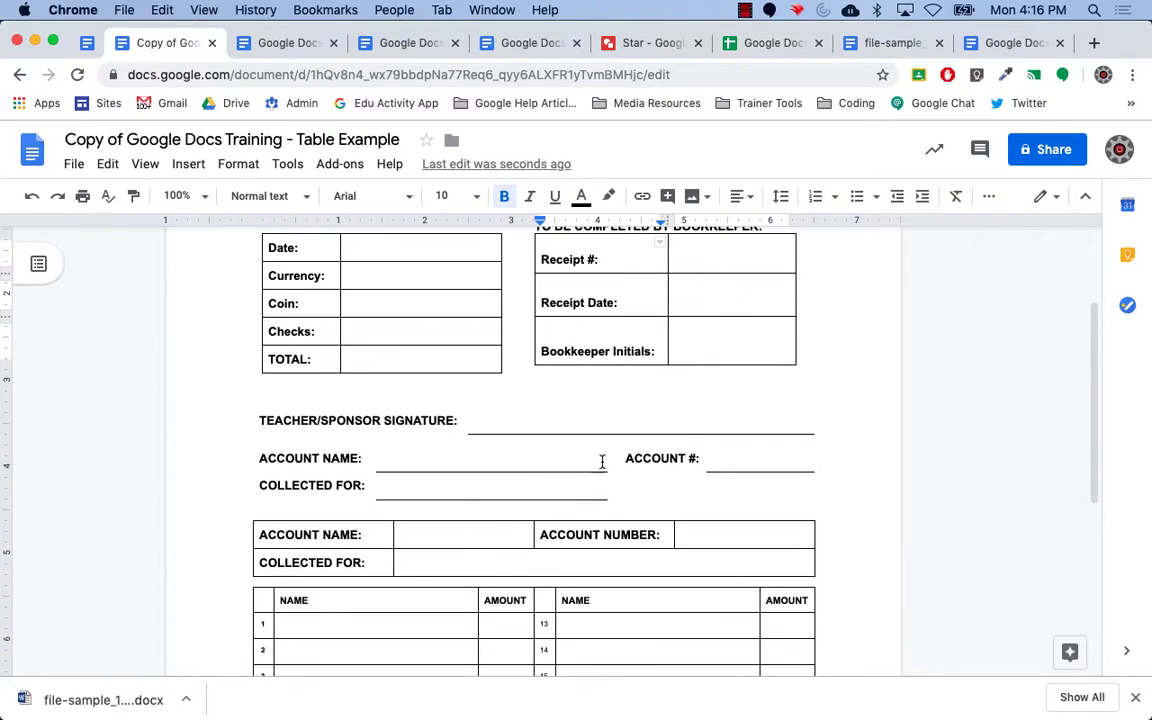
click(551, 418)
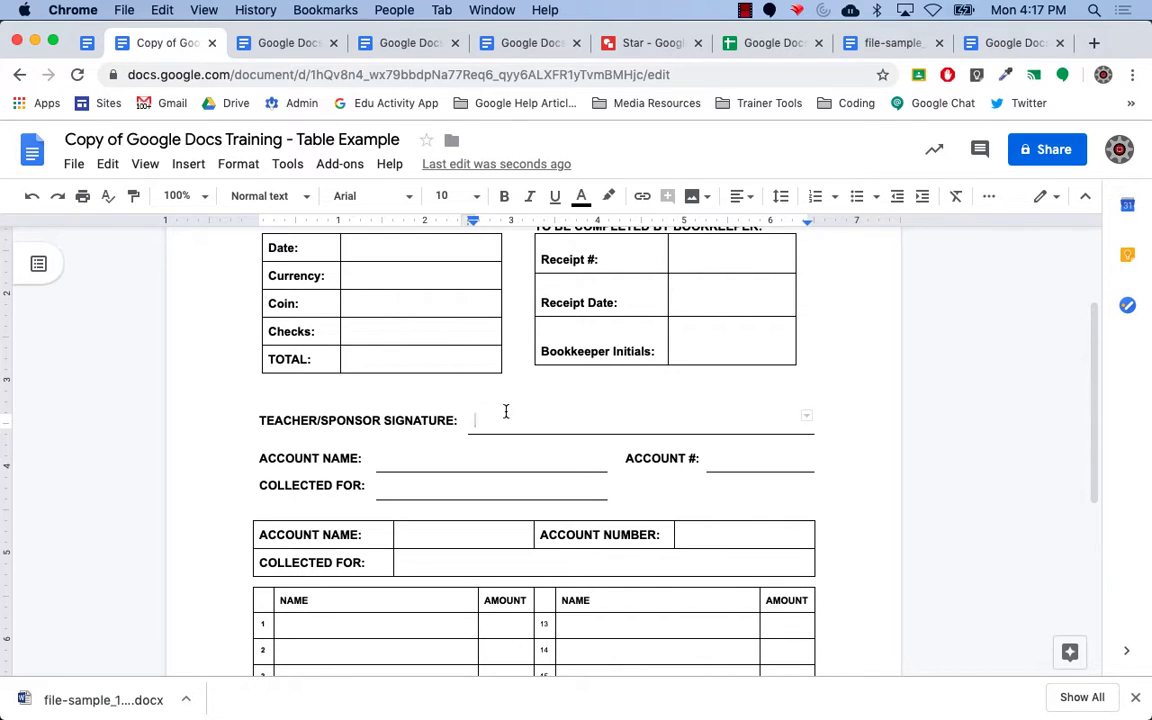
click(807, 419)
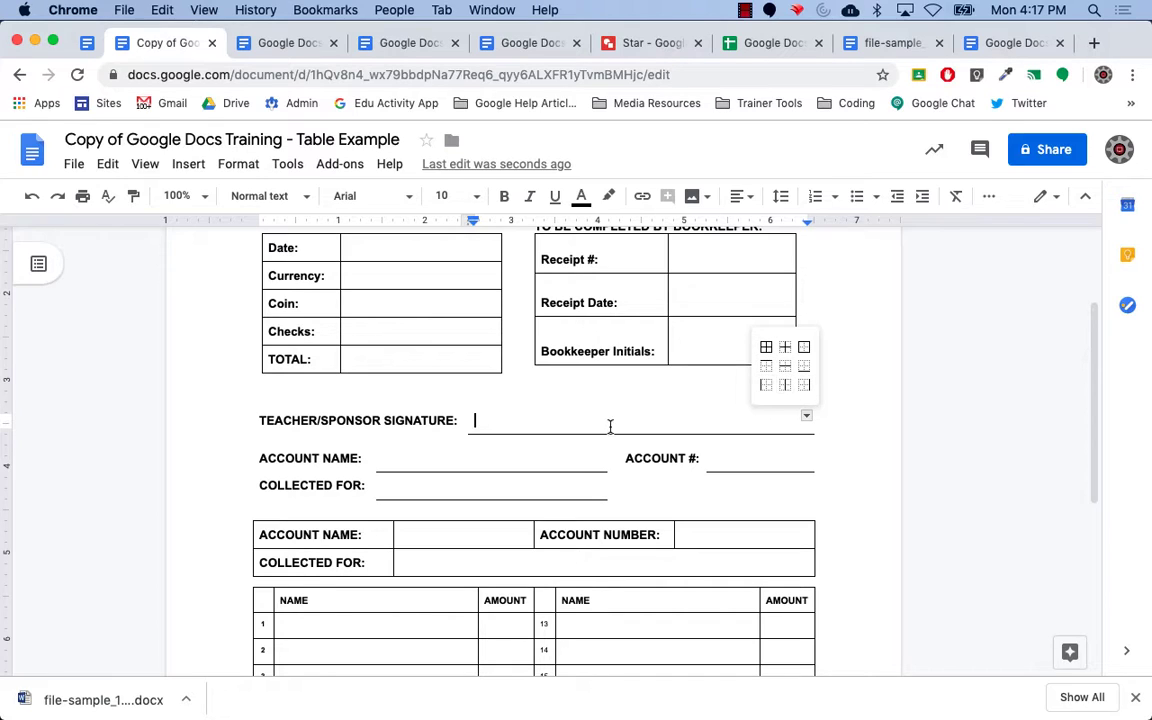
Give the signature cell's bottom border a red color and 1pt width.
click(805, 369)
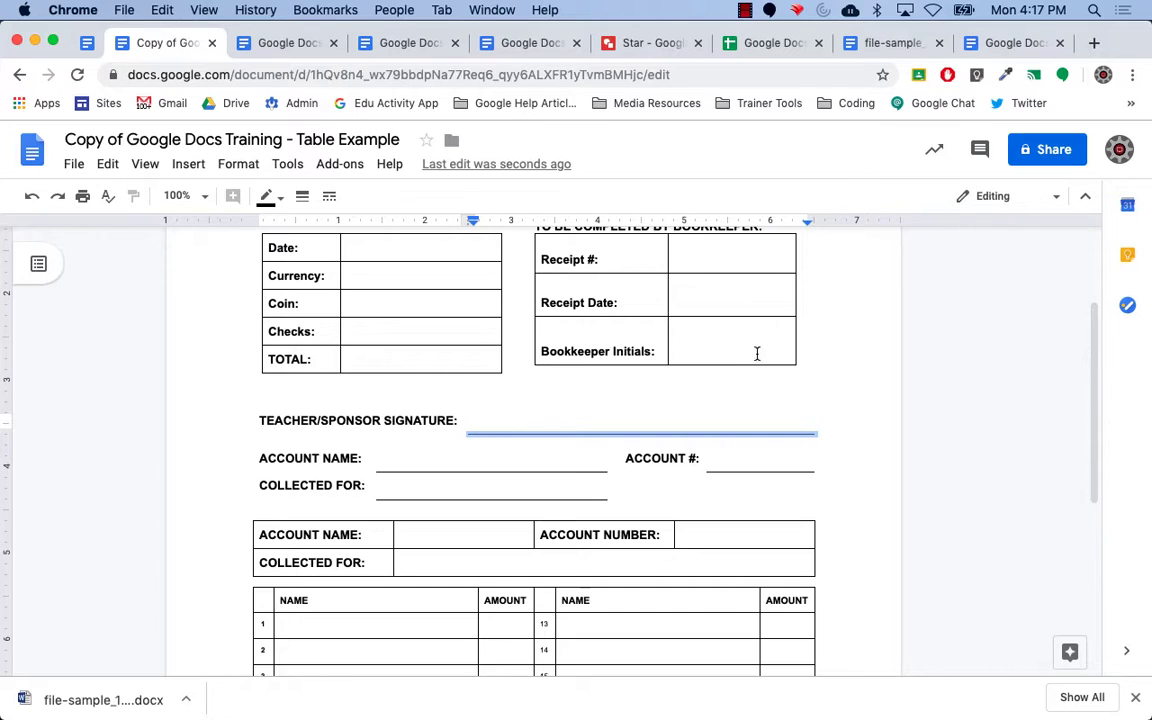
click(280, 199)
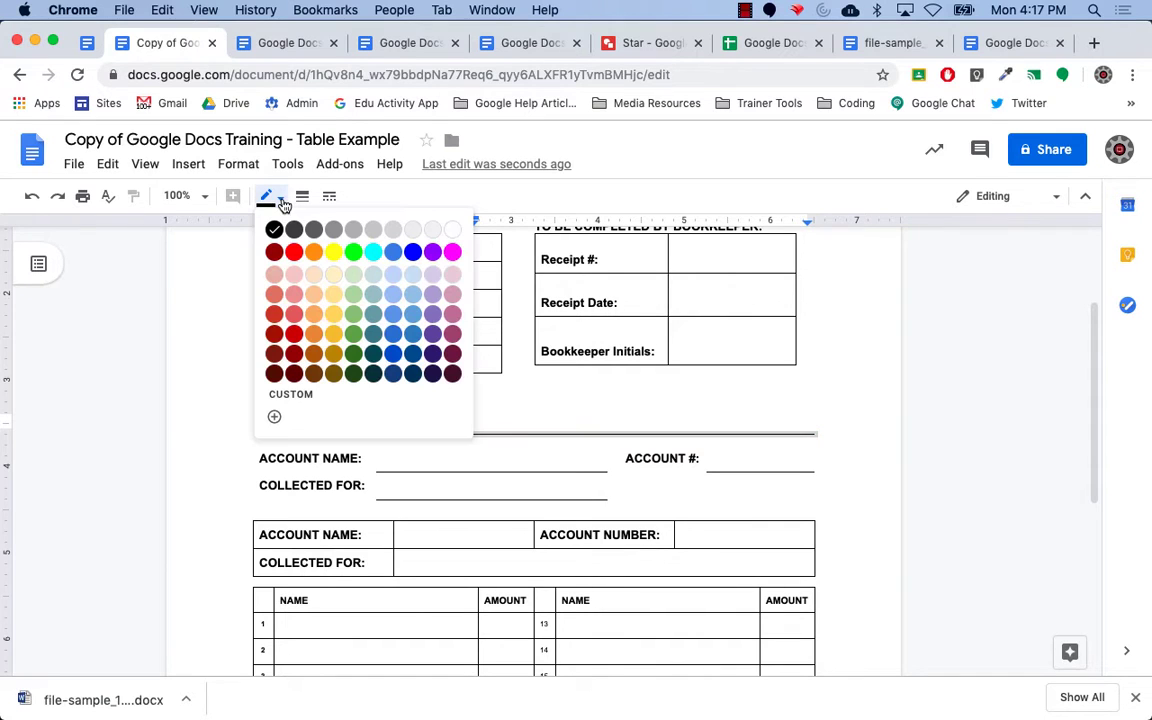
click(296, 254)
click(302, 196)
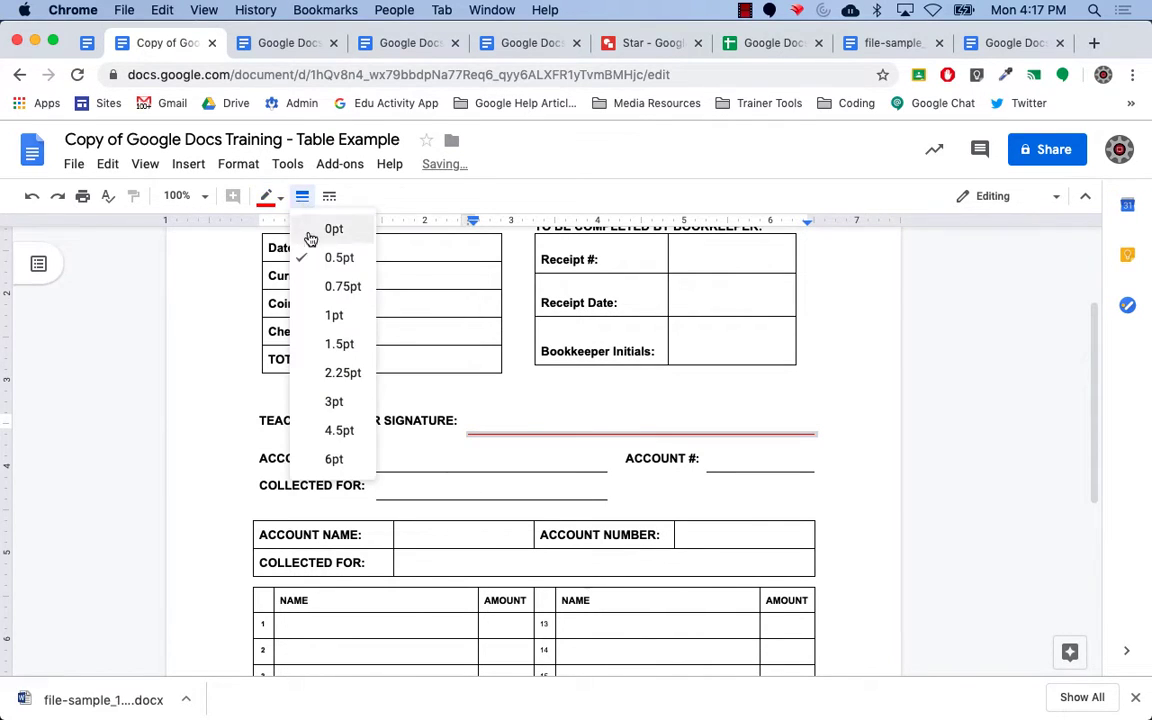
click(334, 315)
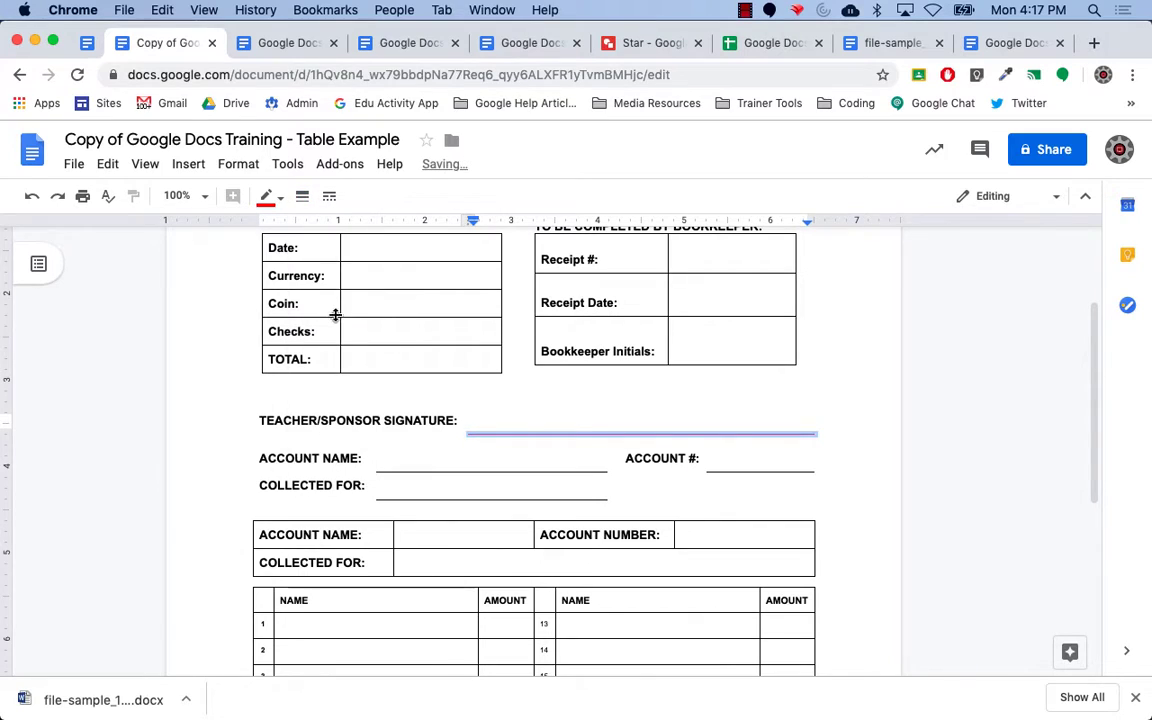
Reopen and close the signature cell's border choices, leaving the caret in that cell.
click(819, 456)
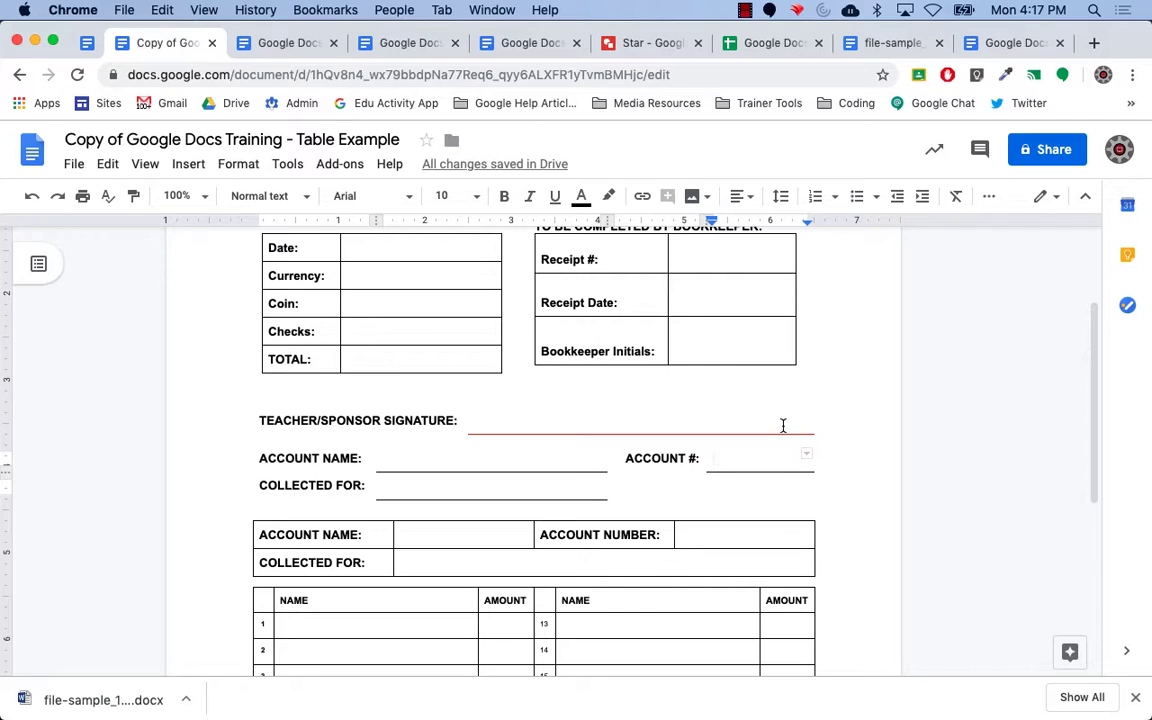
click(785, 427)
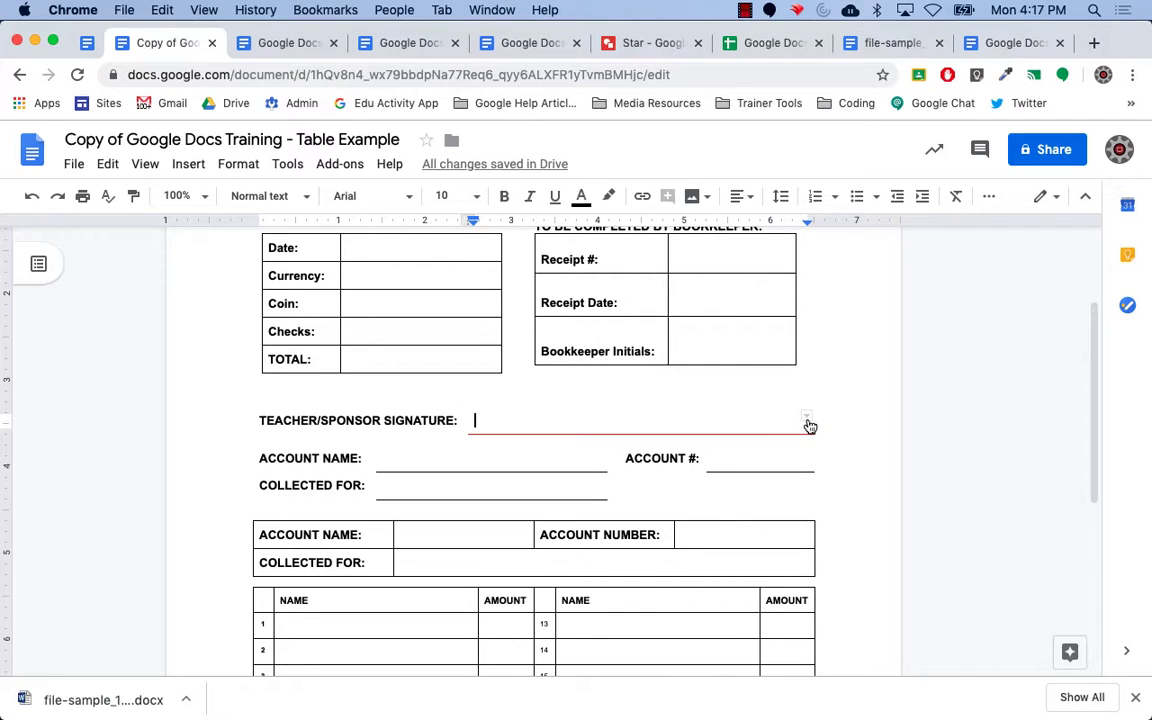
click(809, 423)
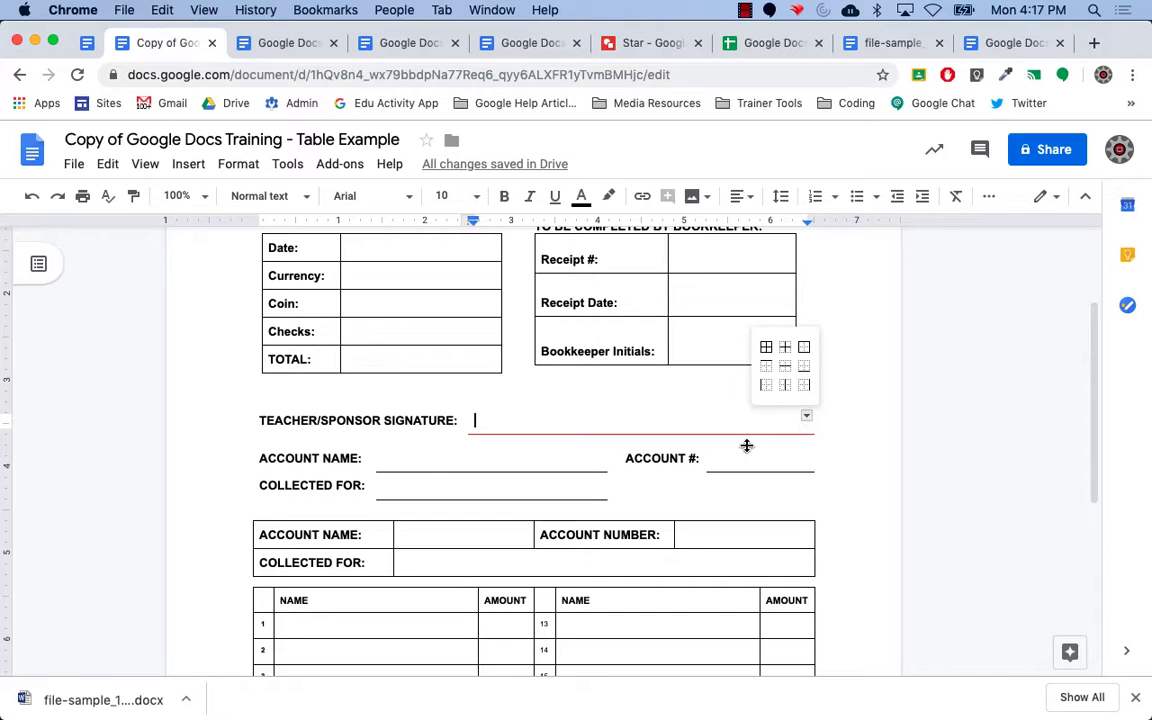
click(412, 458)
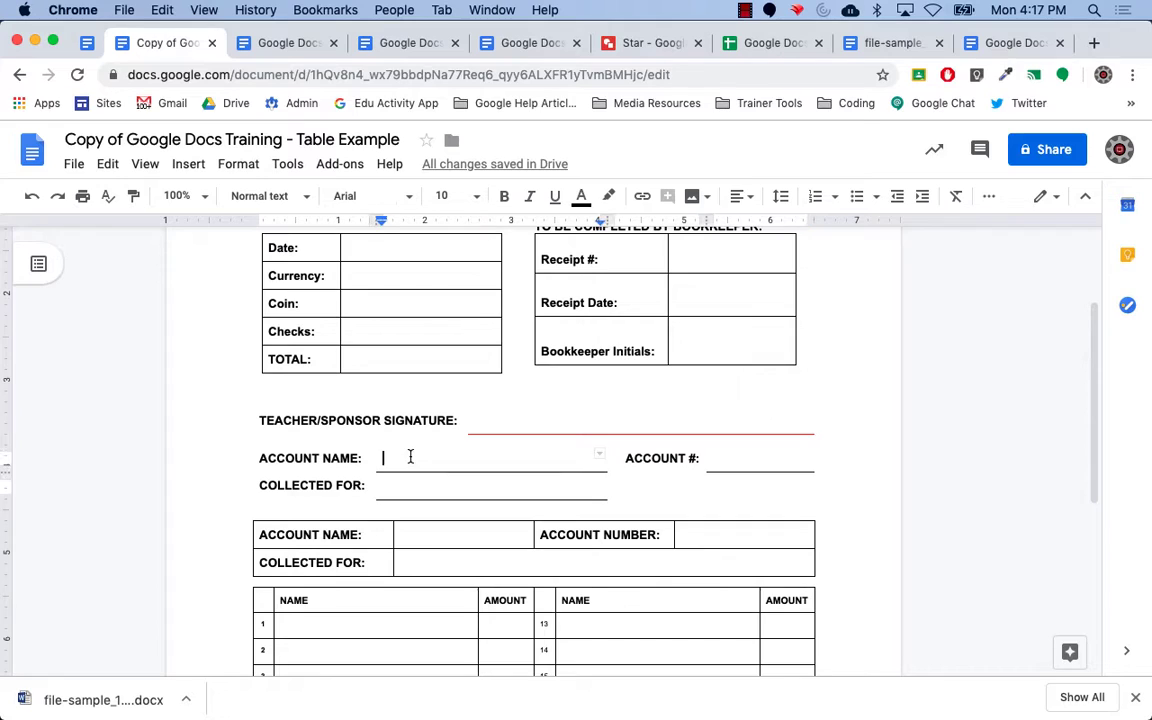
click(478, 421)
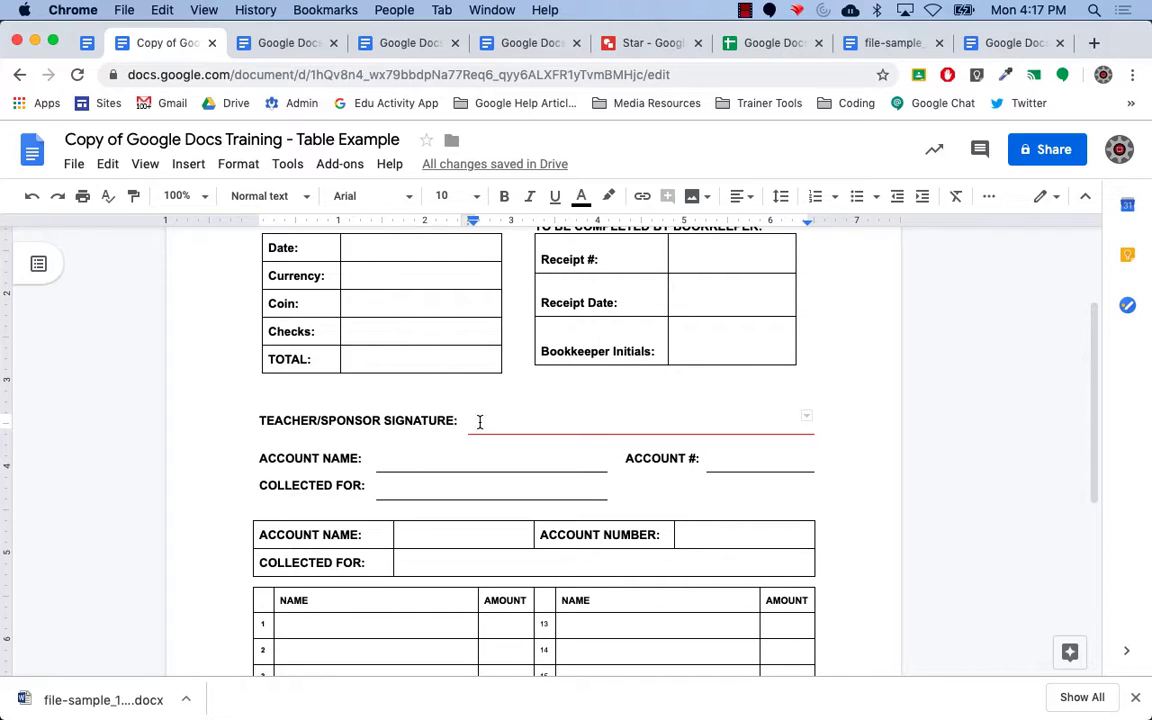
Set the signature table's border to 0.5 pt black in Table properties.
right_click(479, 423)
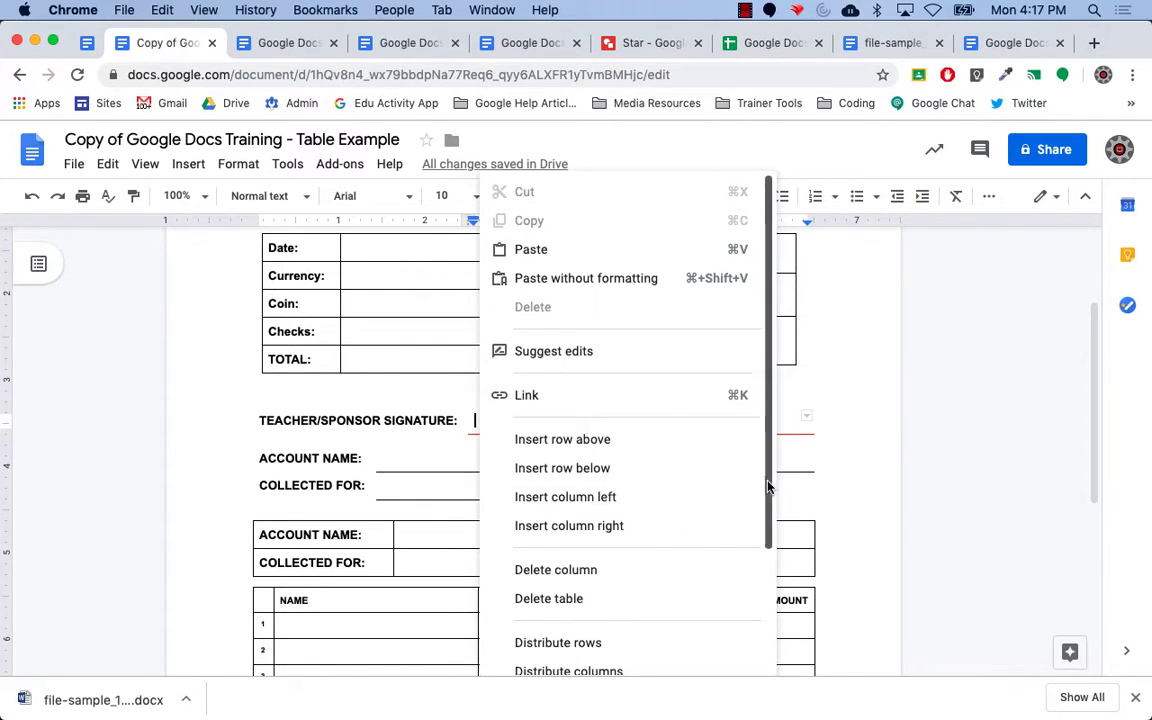
drag(766, 489, 774, 576)
click(634, 597)
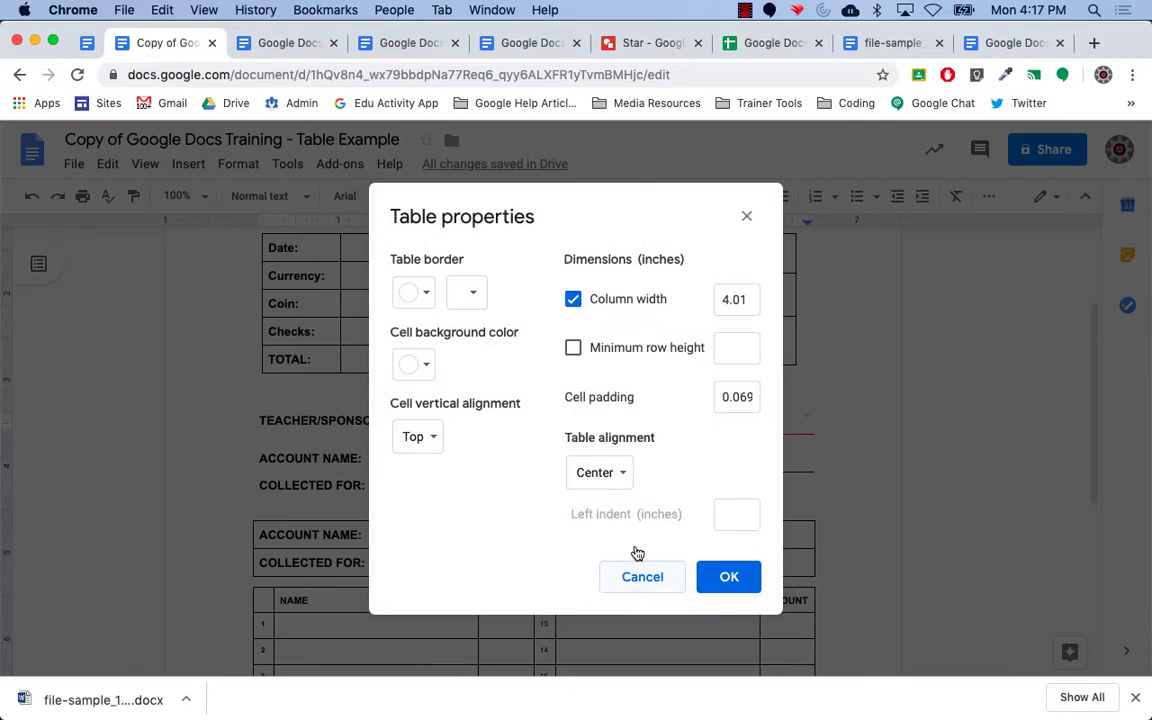
click(470, 296)
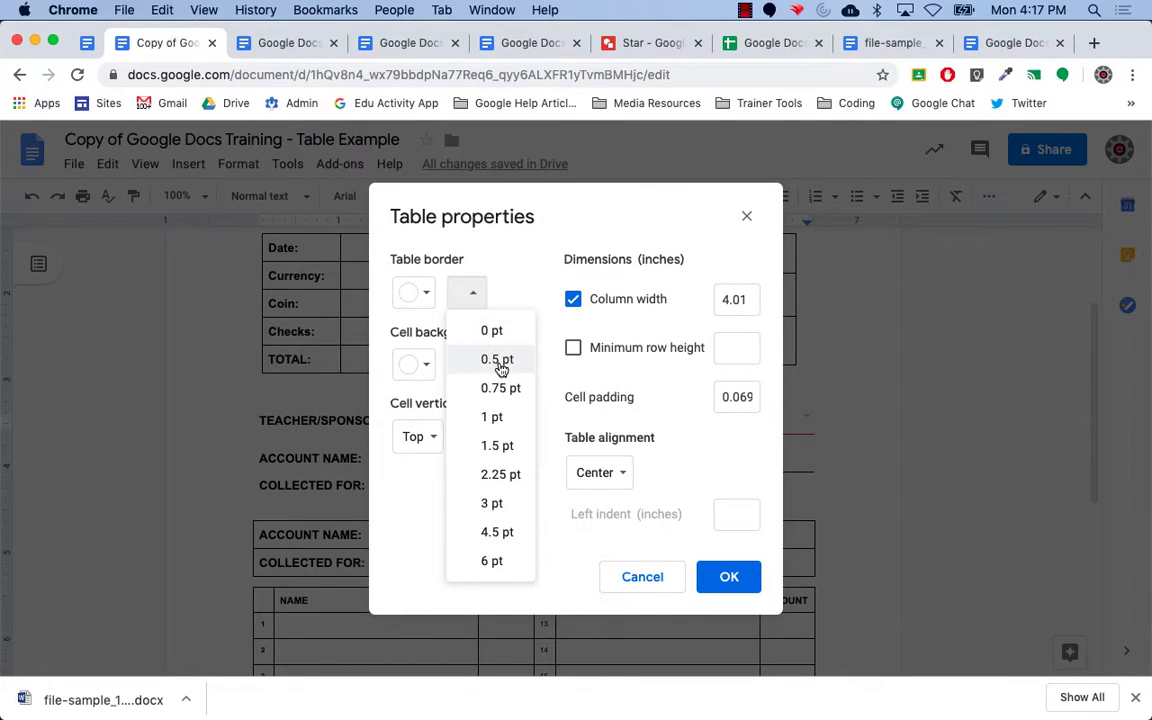
click(497, 360)
click(428, 296)
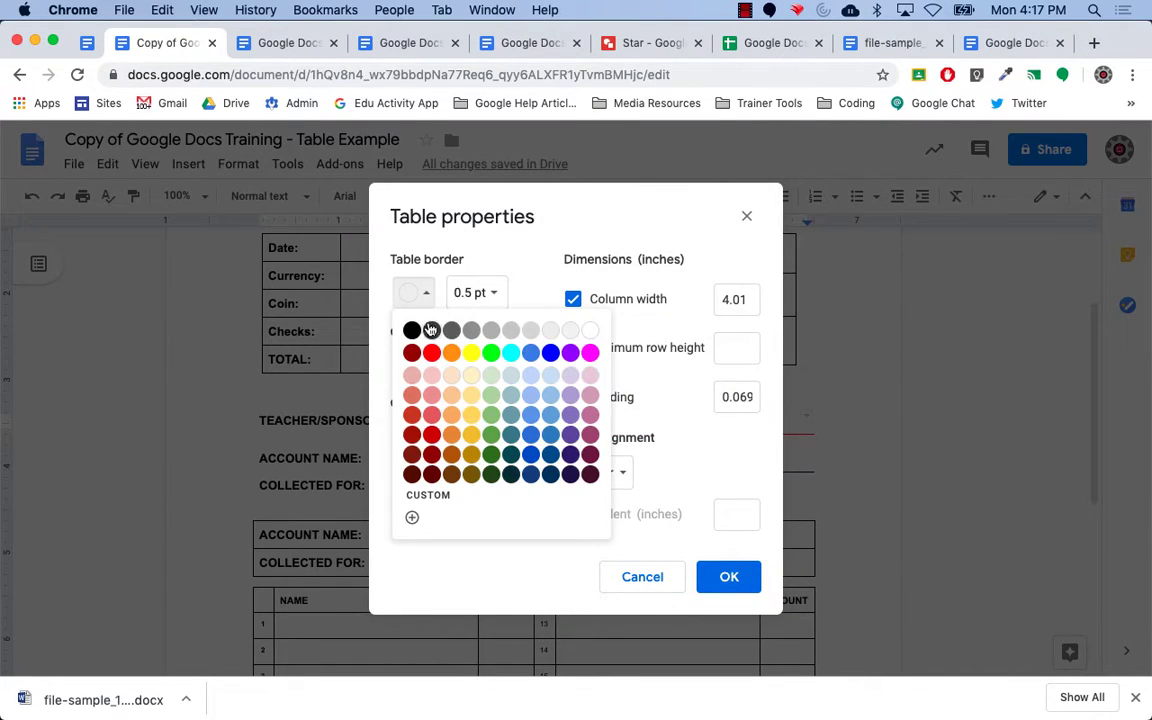
click(411, 330)
click(729, 578)
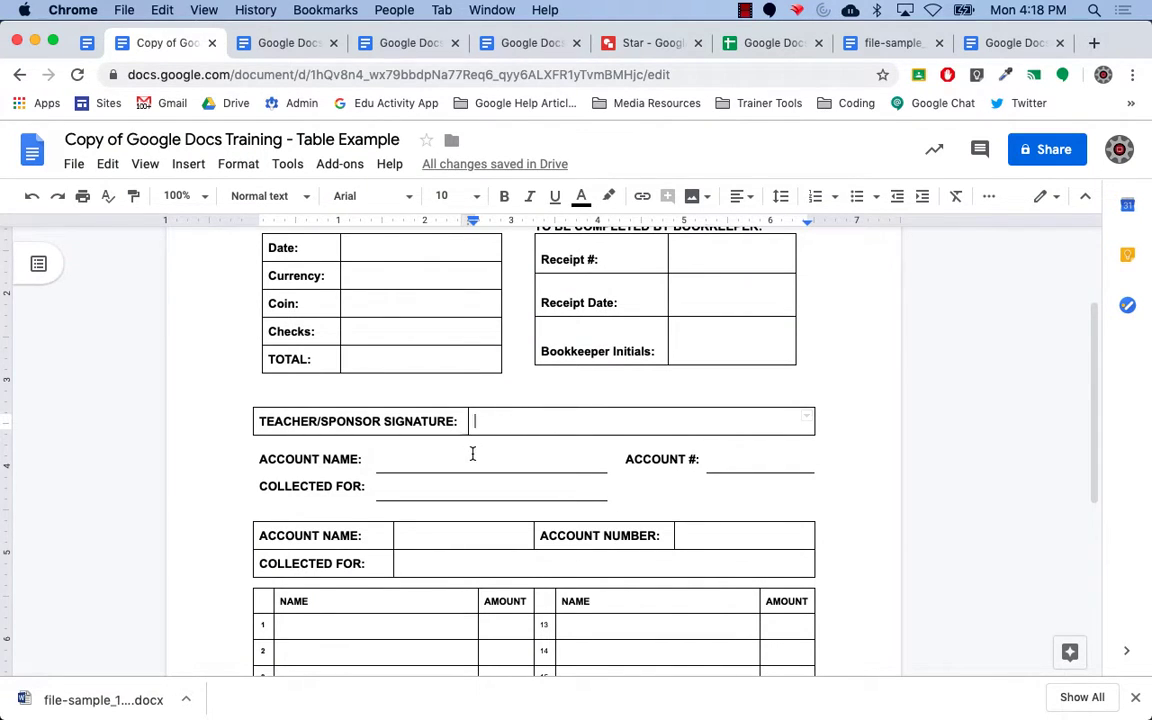
Set the Account Name / Account # table's border width to 0.5 pt.
drag(472, 452, 691, 500)
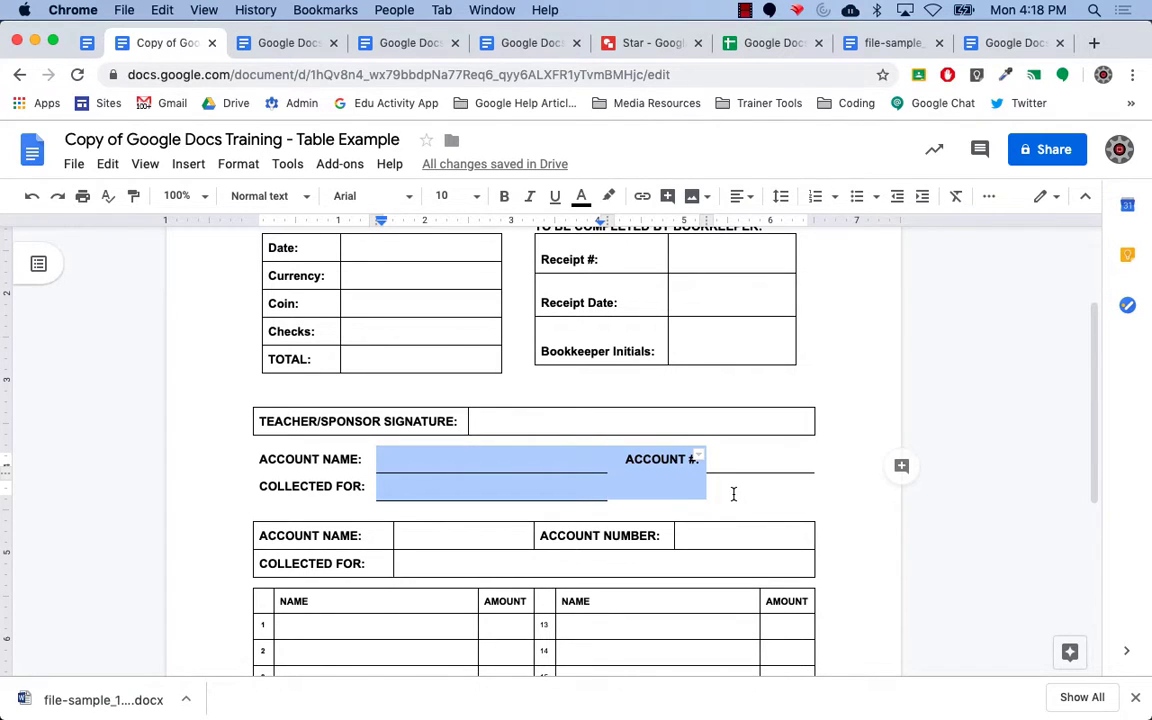
click(734, 492)
right_click(734, 492)
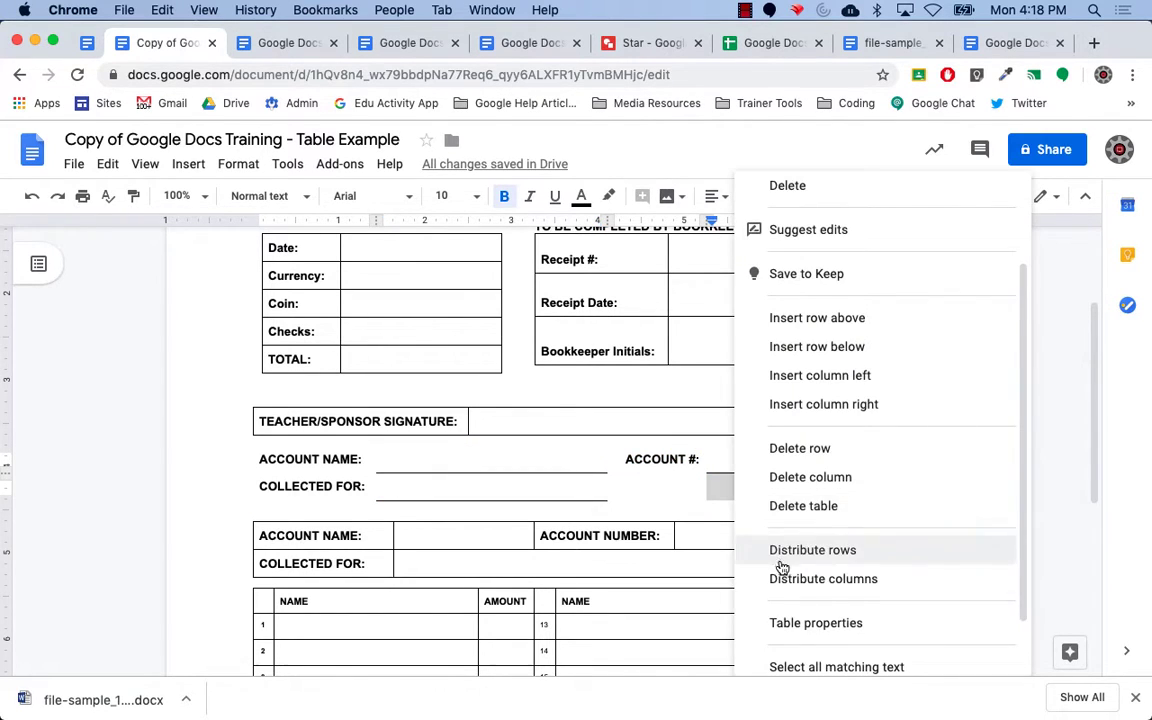
click(810, 621)
click(467, 292)
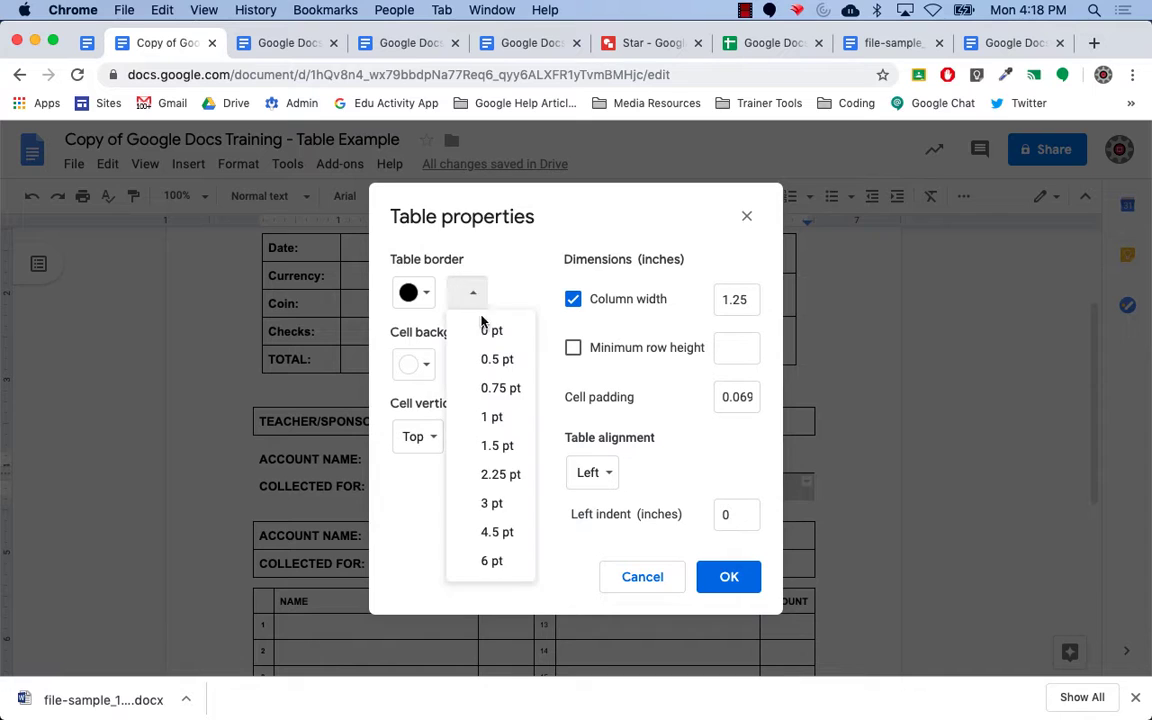
click(497, 357)
click(728, 588)
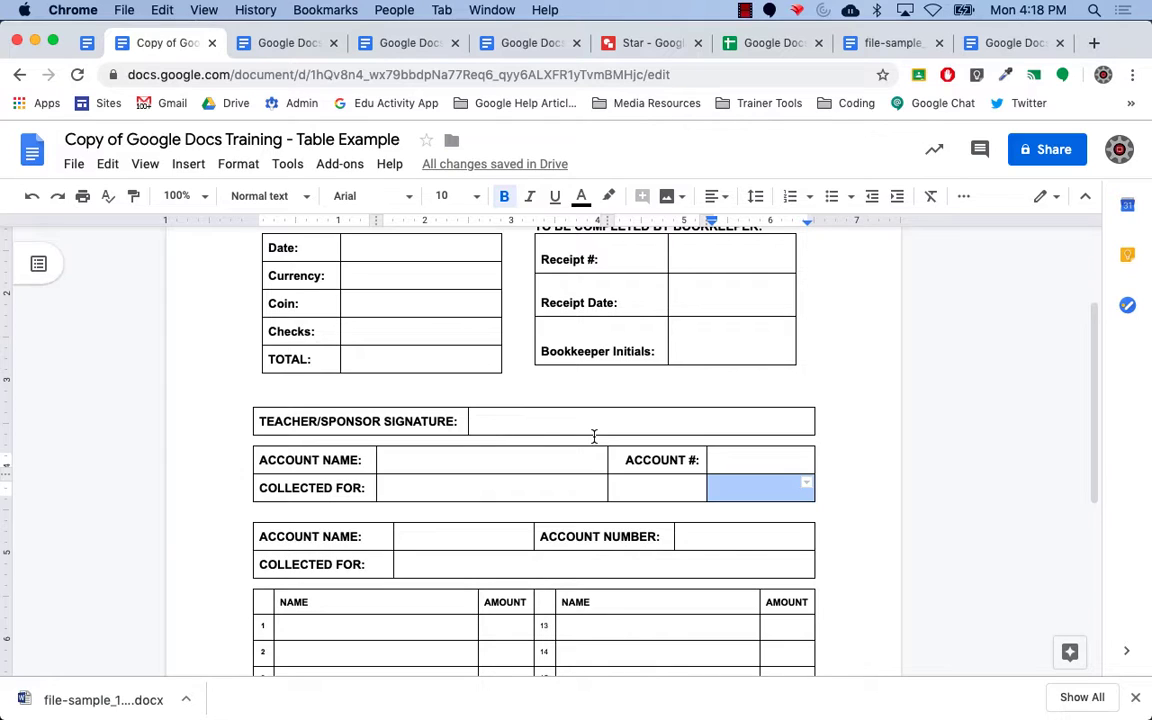
Type test text in the signature cell, then delete it to leave the cell empty.
click(515, 422)
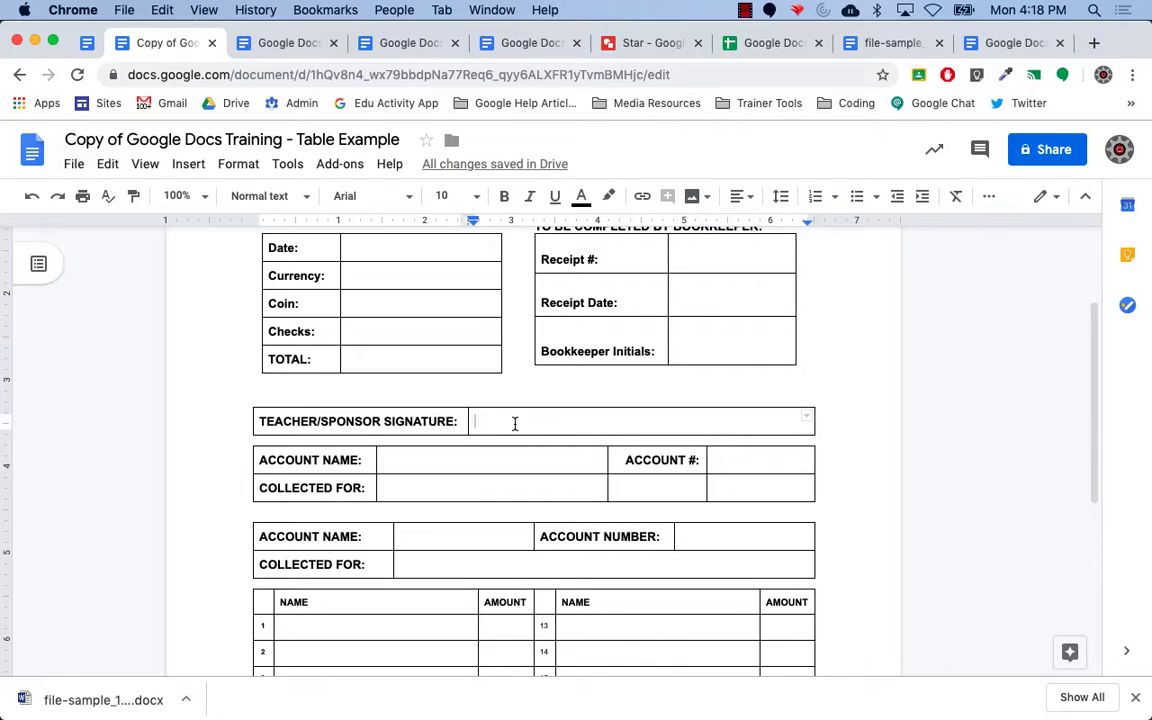
text(aas;dfkj;slkdfjl)
drag(578, 426, 474, 424)
key(BackSpace)
Switch back to the Google Docs Training (Student Version) document tab.
click(84, 44)
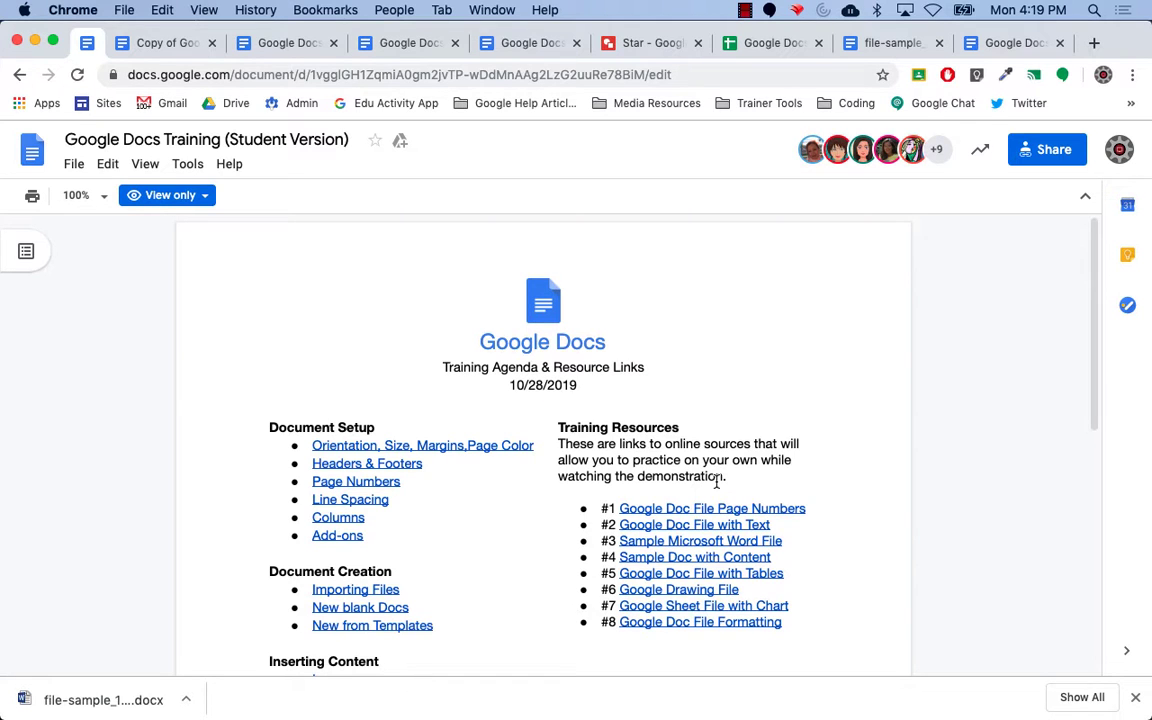
key(ctrl+Right)
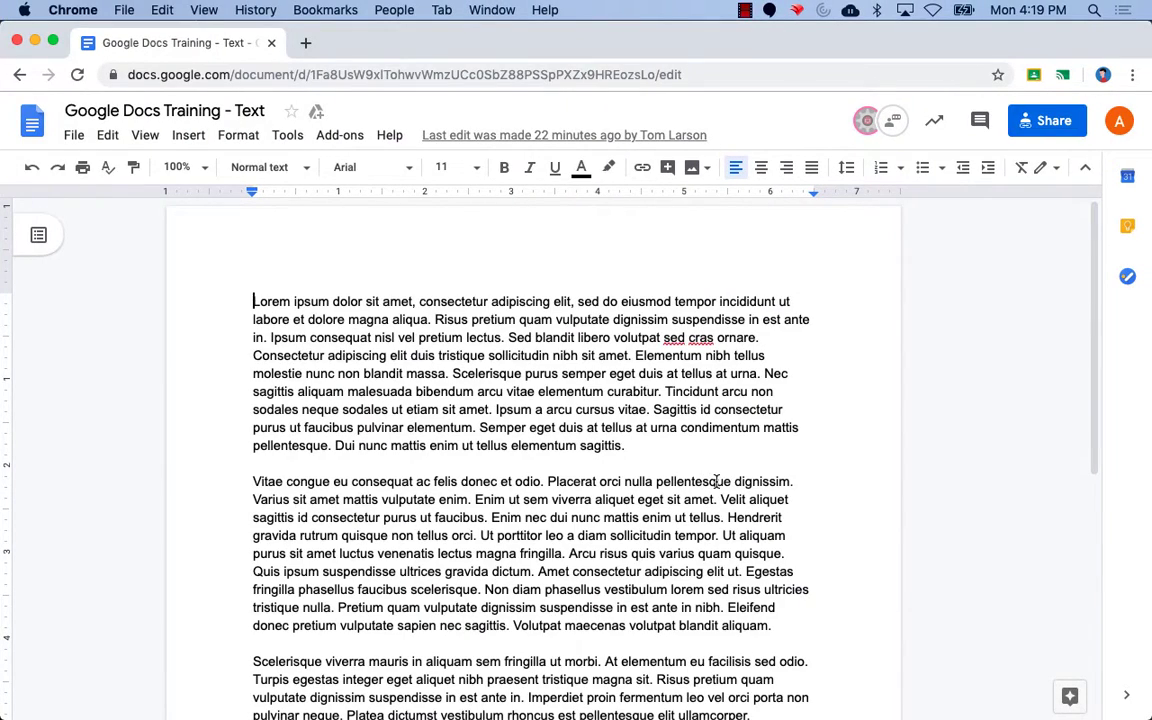
key(ctrl+Left)
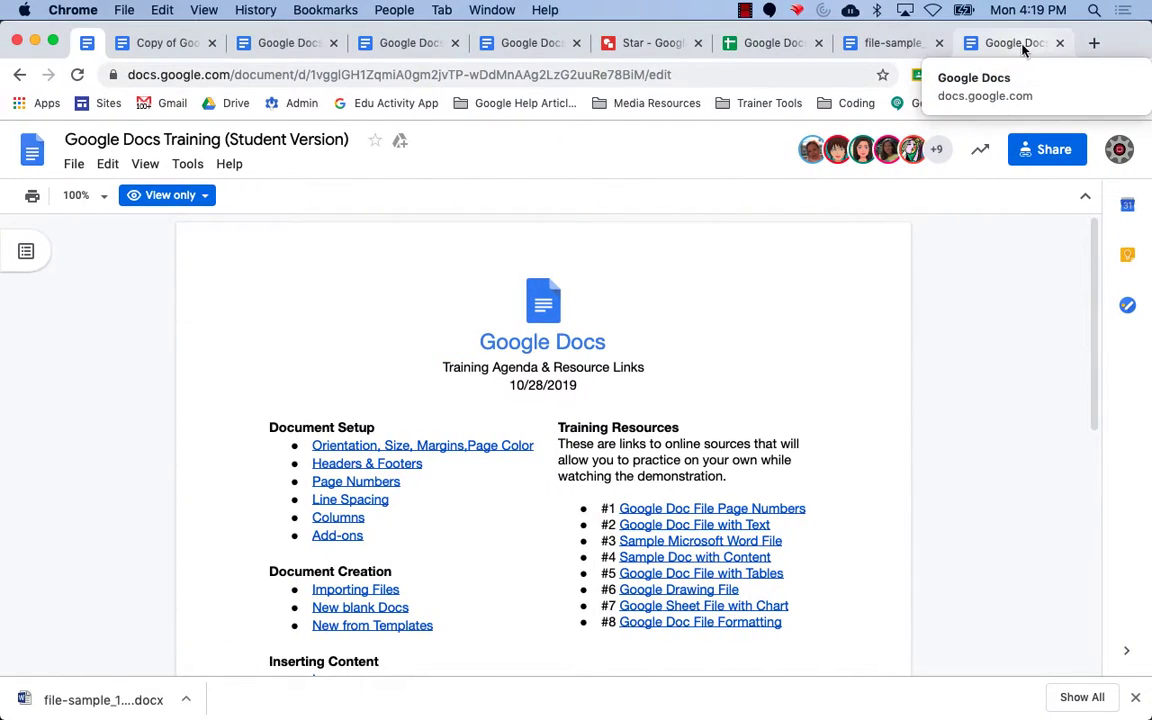
click(1018, 43)
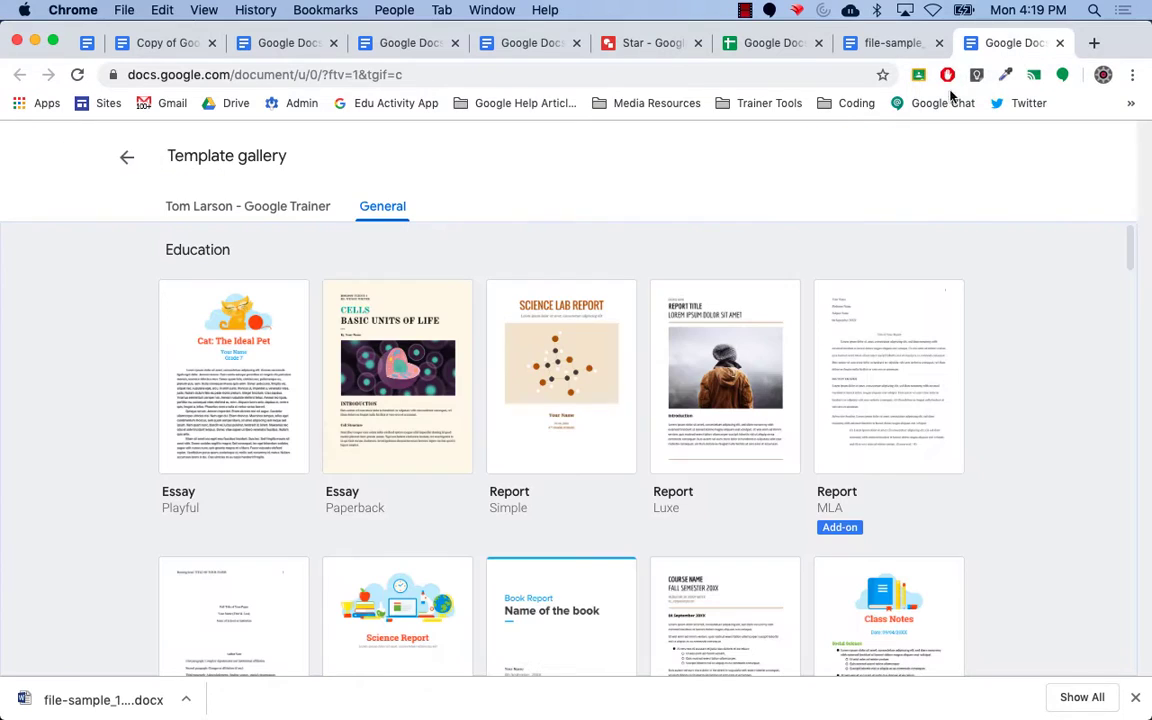
Cycle through the Template gallery, file-sample_100kB and Content tabs, ending on Google Docs Training - Text.
click(883, 45)
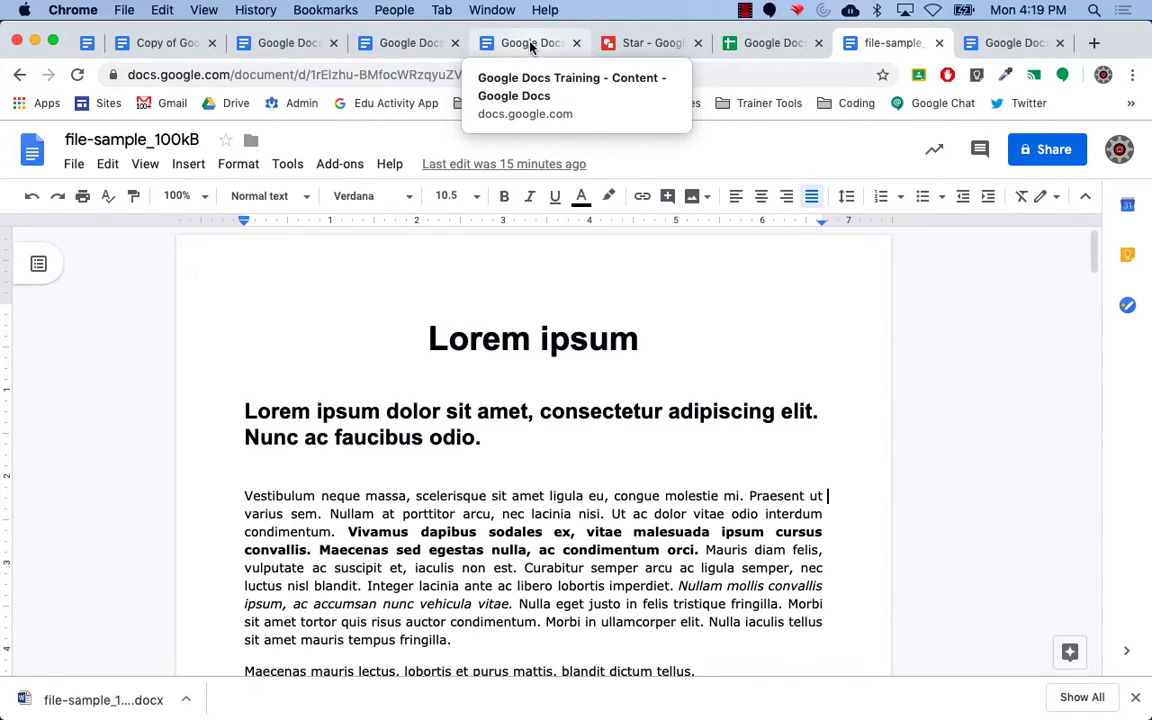
click(1036, 42)
click(910, 45)
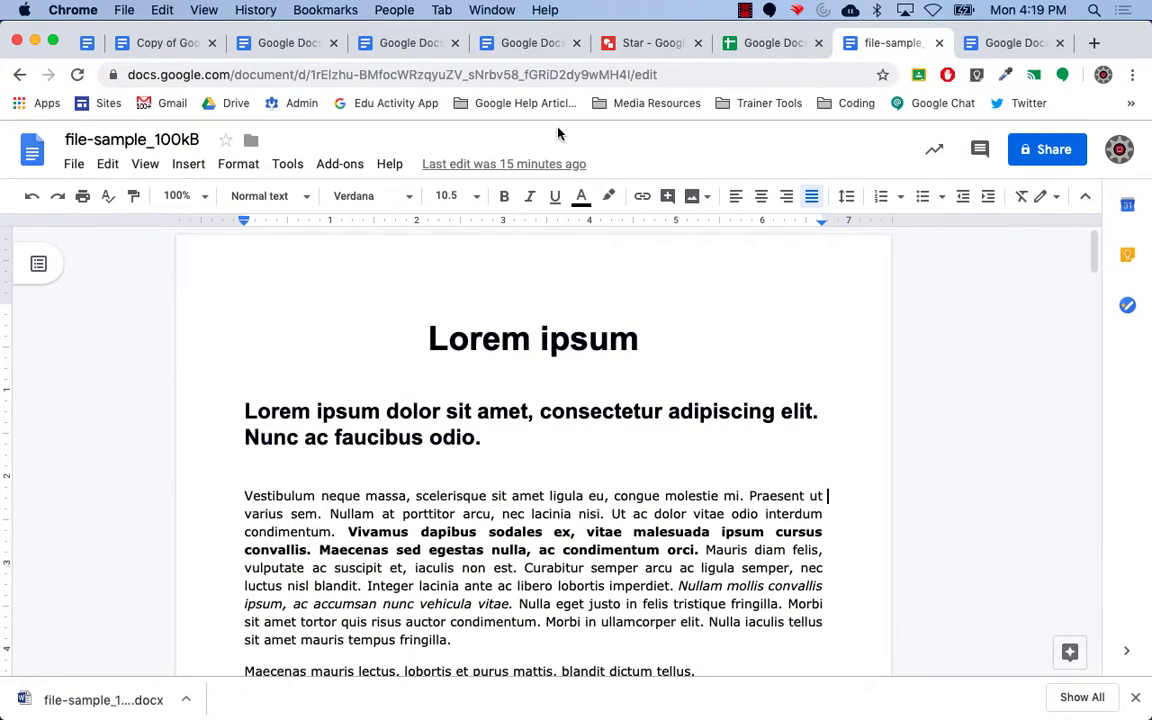
click(515, 45)
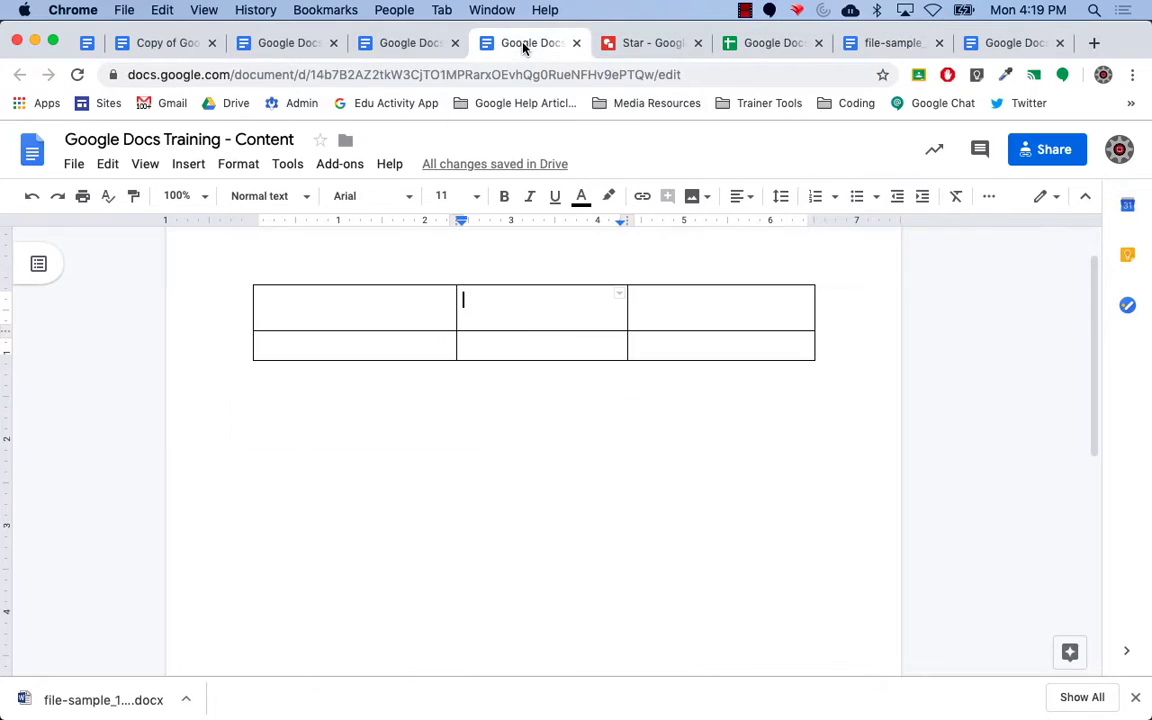
click(429, 46)
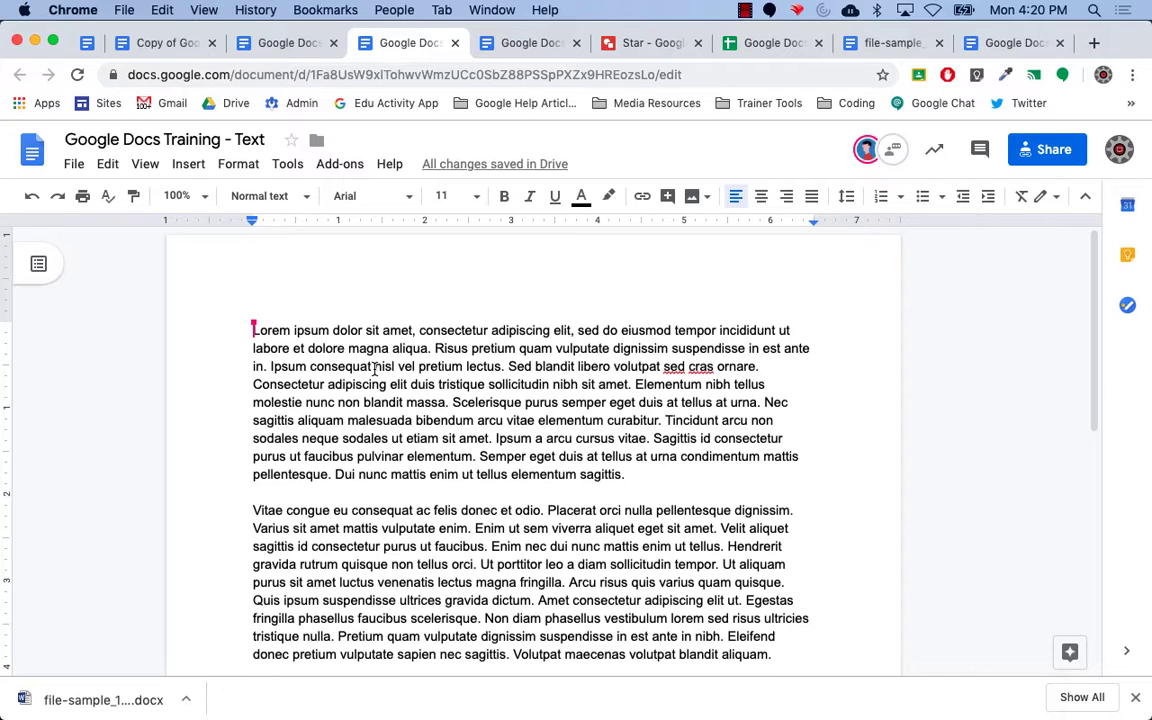
Insert the Star drawing from Drive into the Lorem ipsum text, linked to its source.
click(190, 165)
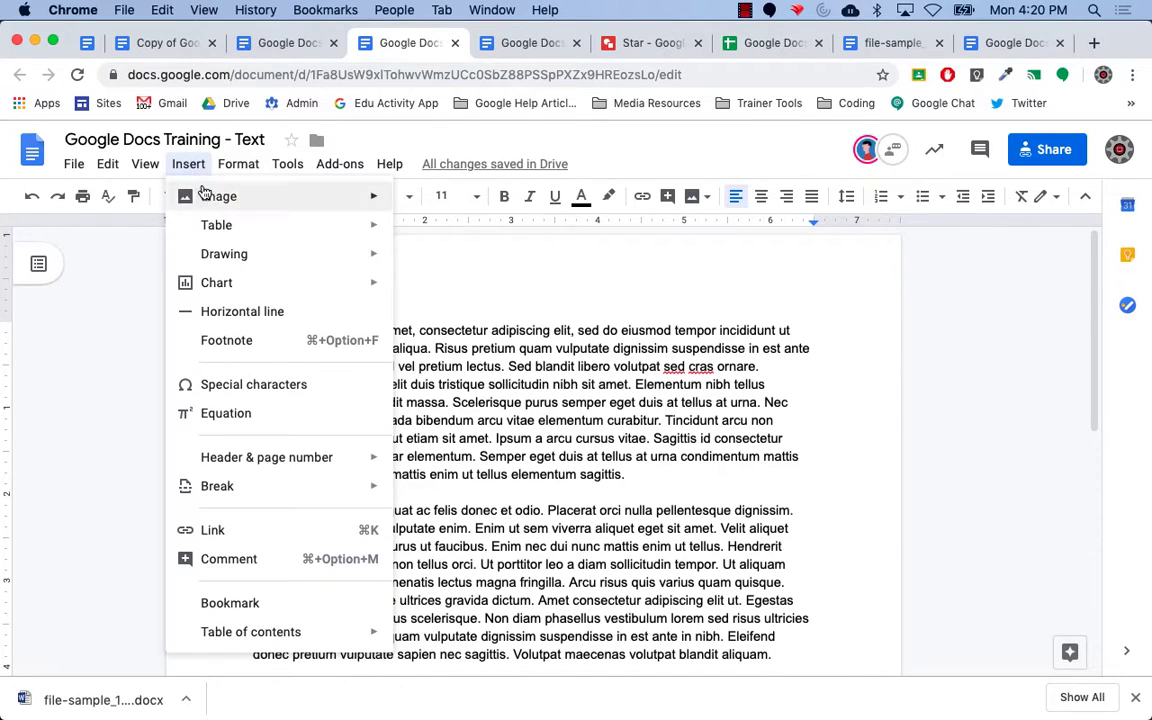
mouse_move(229, 258)
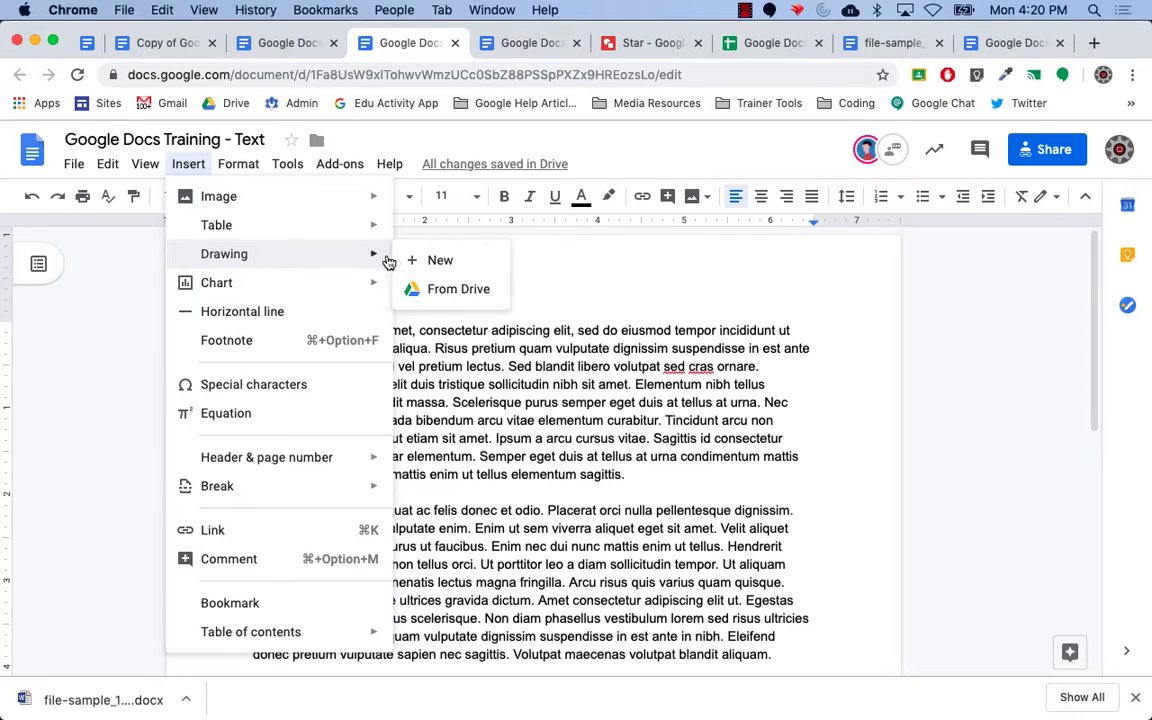
click(443, 295)
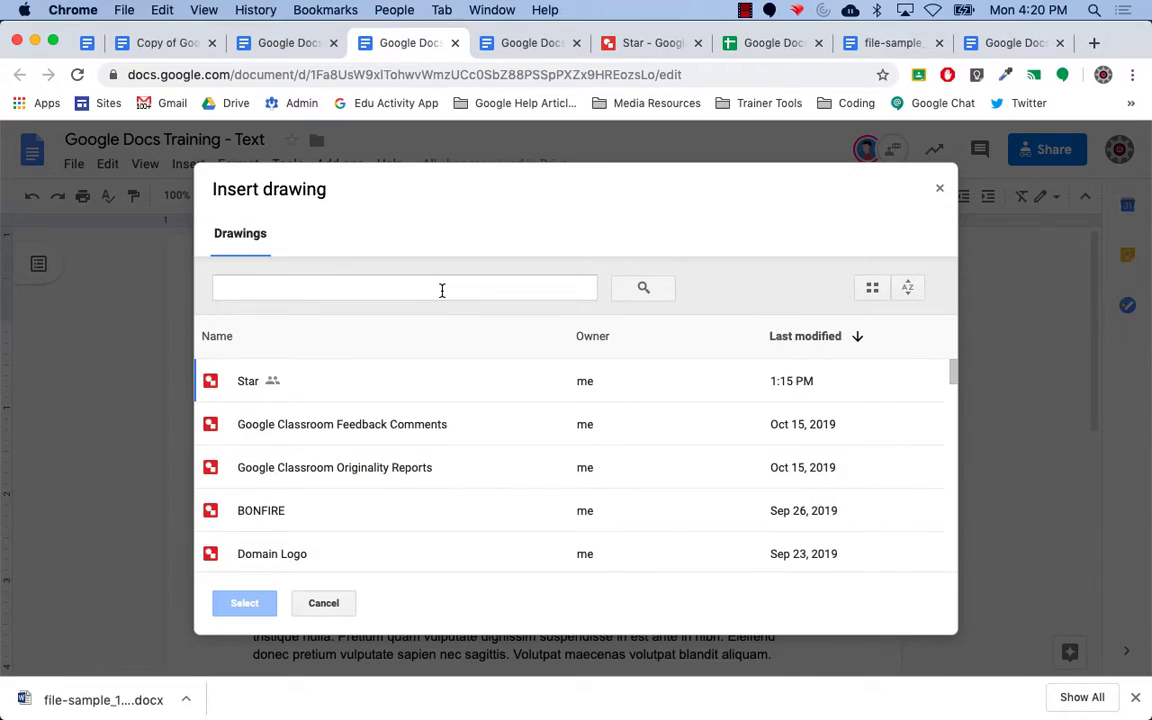
click(246, 384)
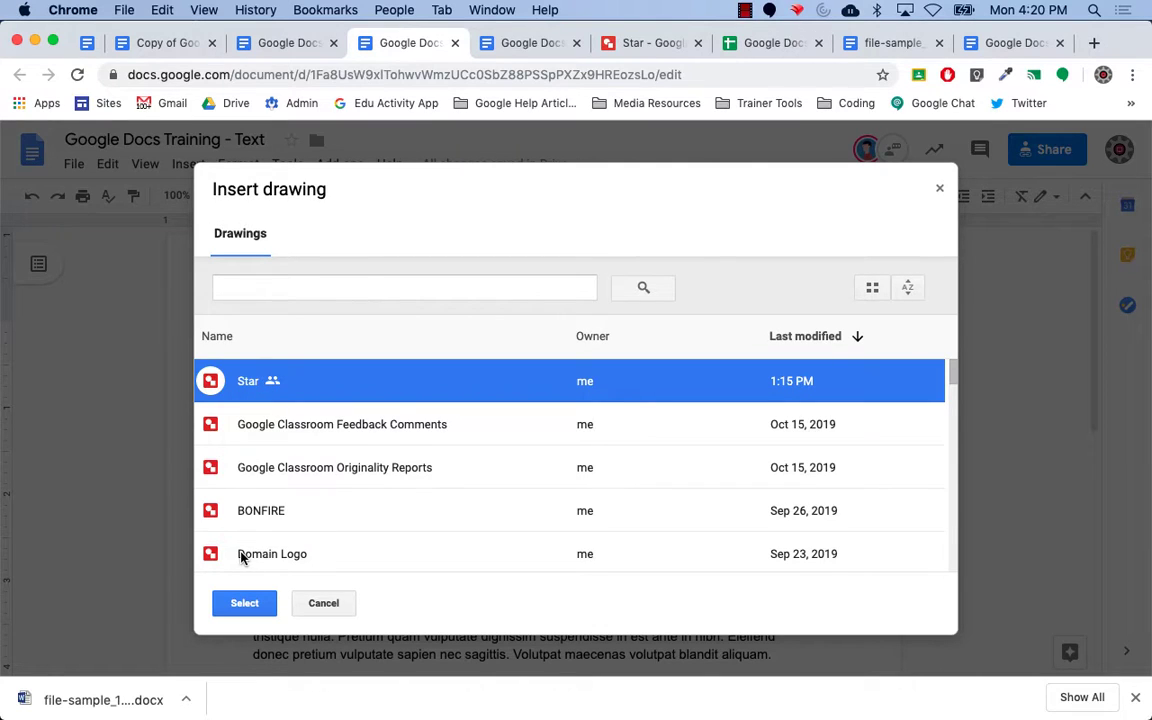
click(244, 605)
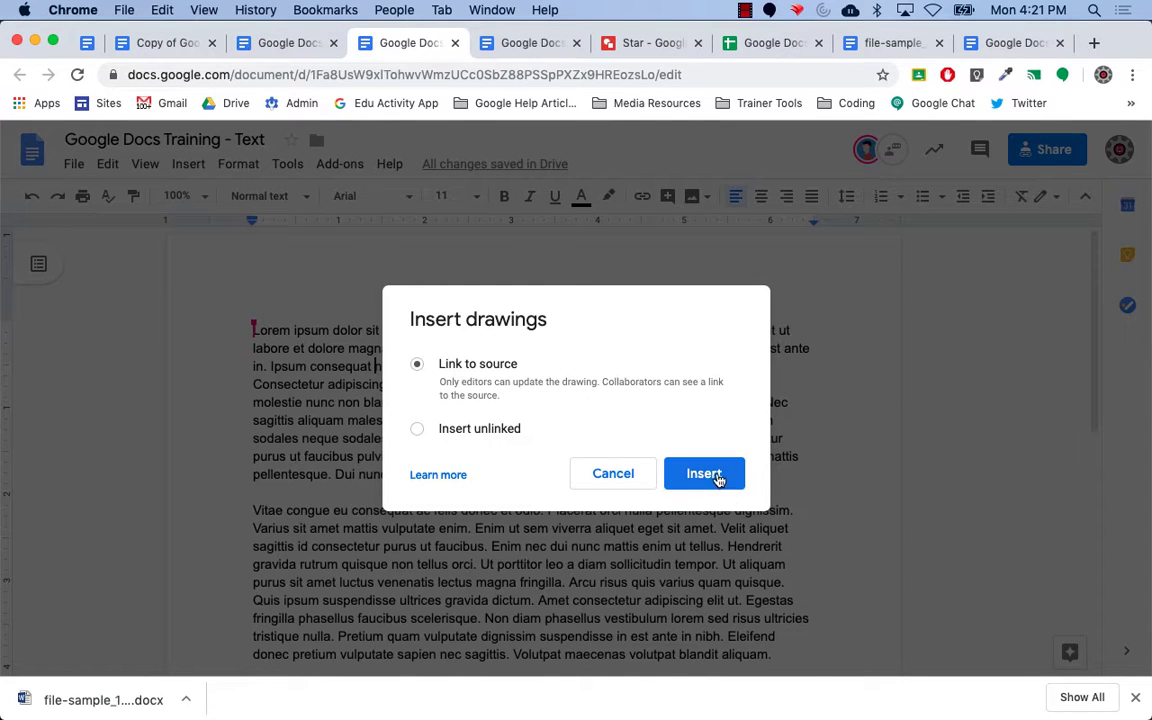
click(714, 476)
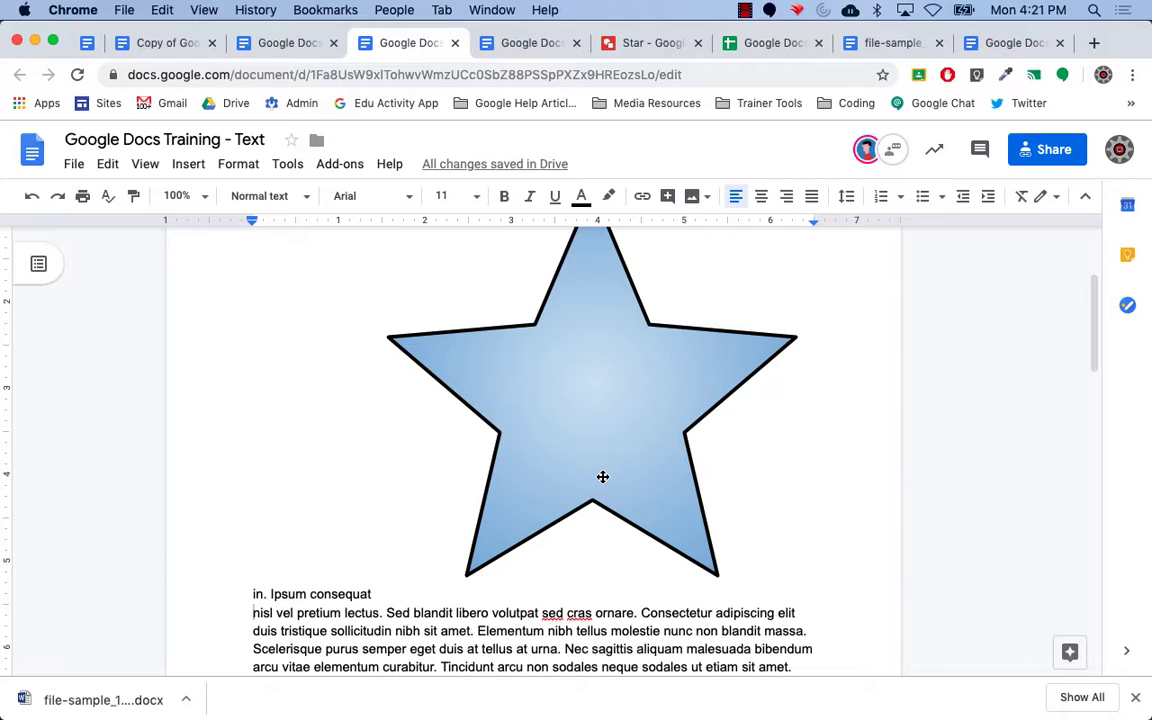
In the Star drawing, apply a red gradient fill and slim its points, then return to the Text document.
click(643, 44)
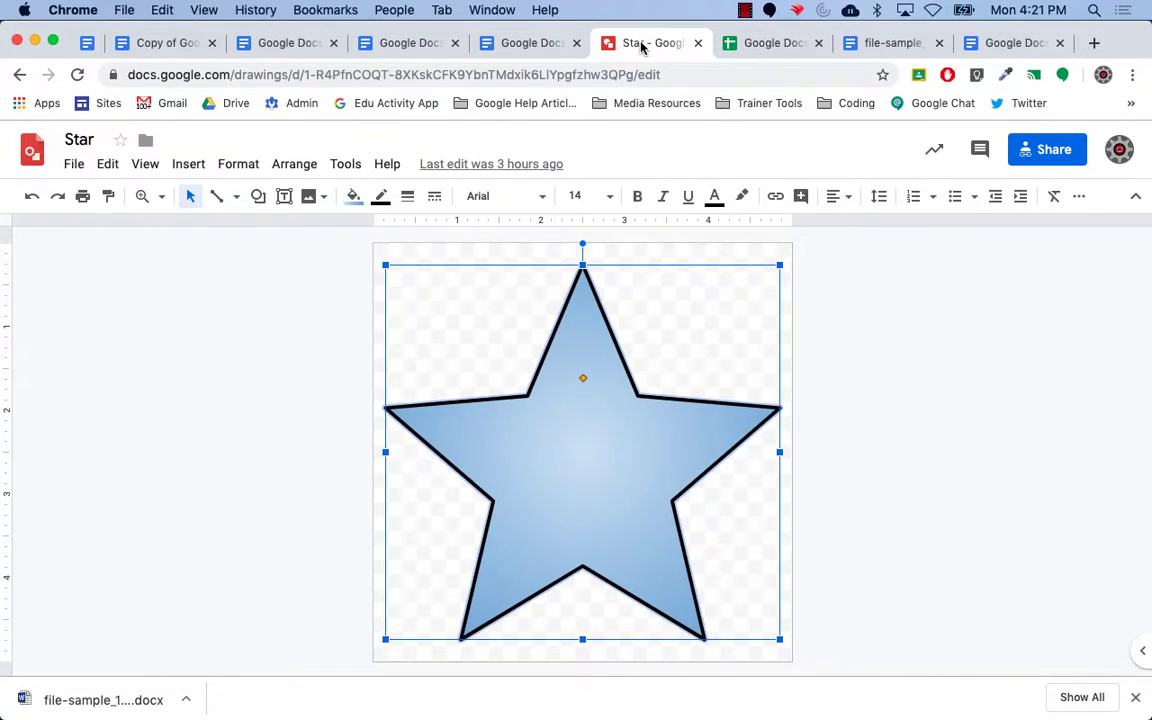
click(355, 204)
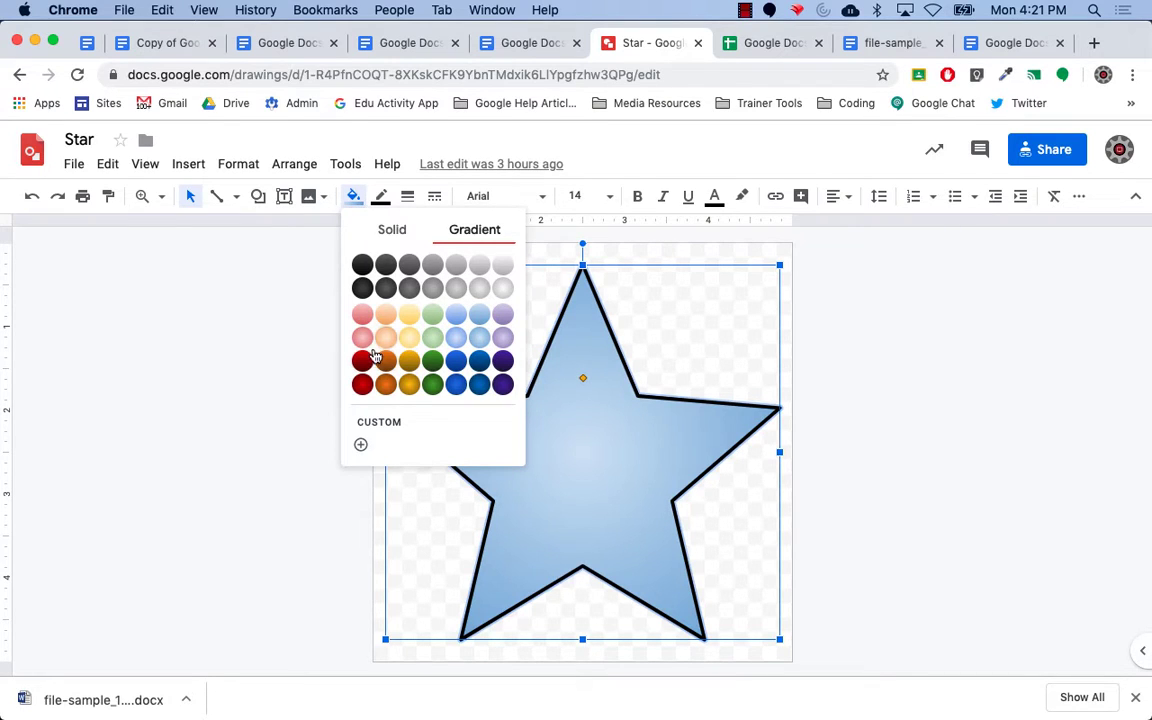
click(362, 384)
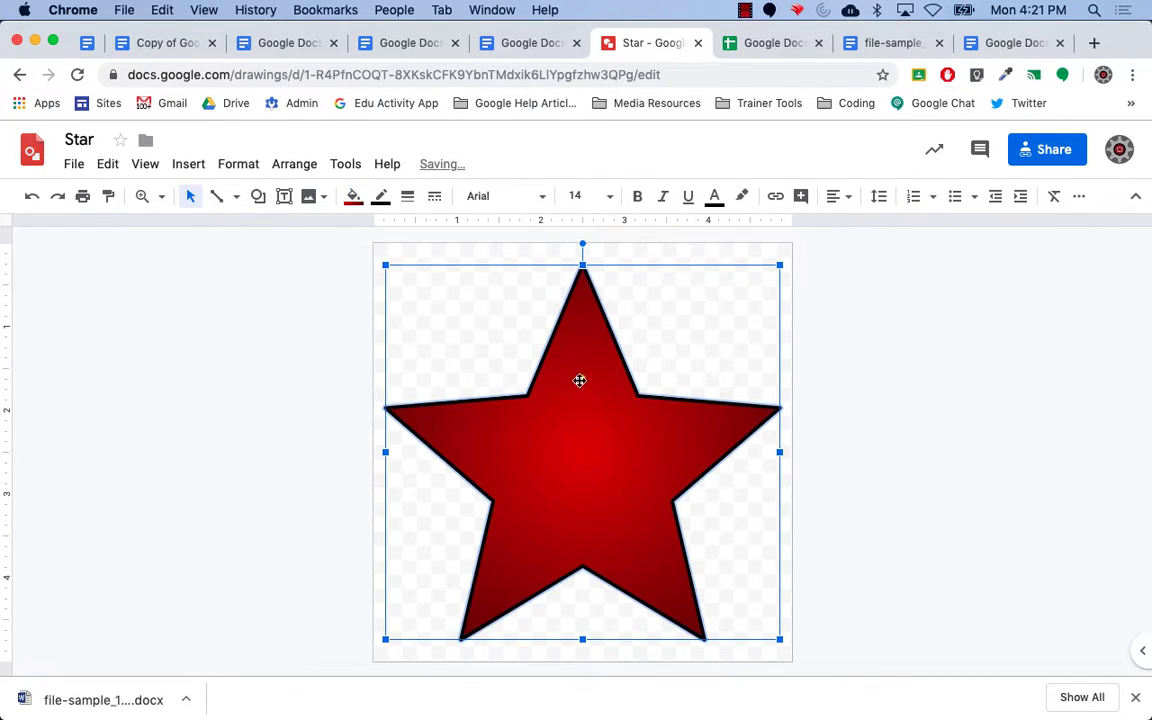
drag(584, 379, 588, 422)
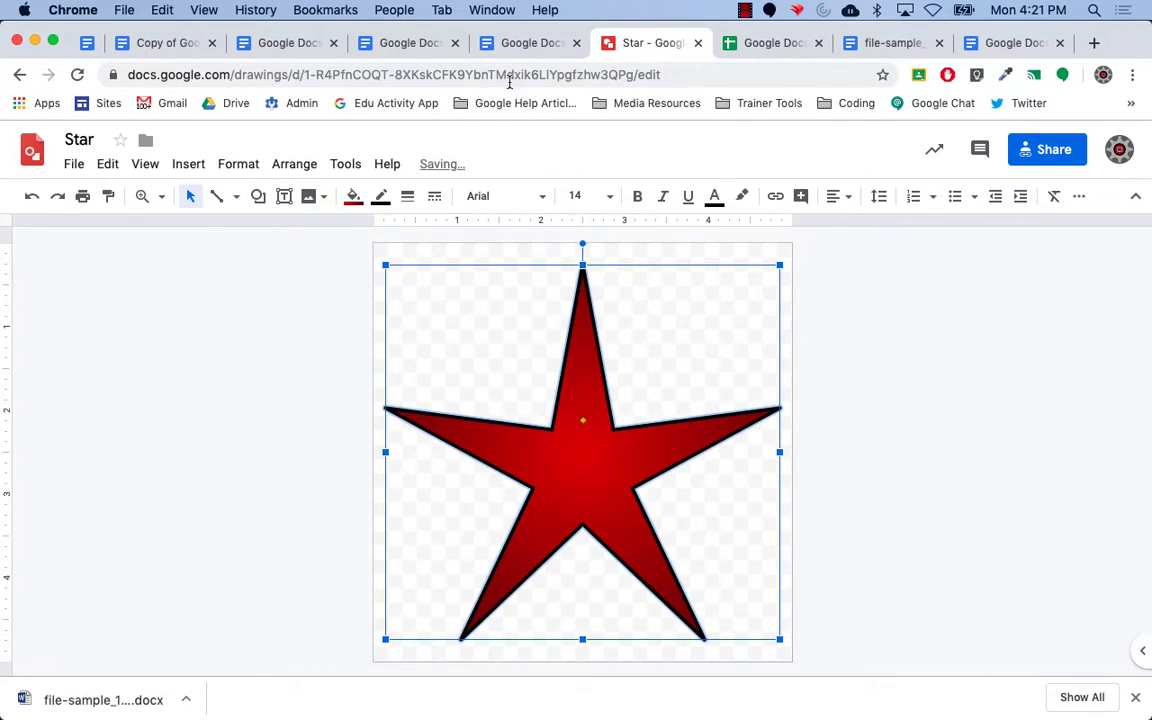
click(521, 43)
click(405, 43)
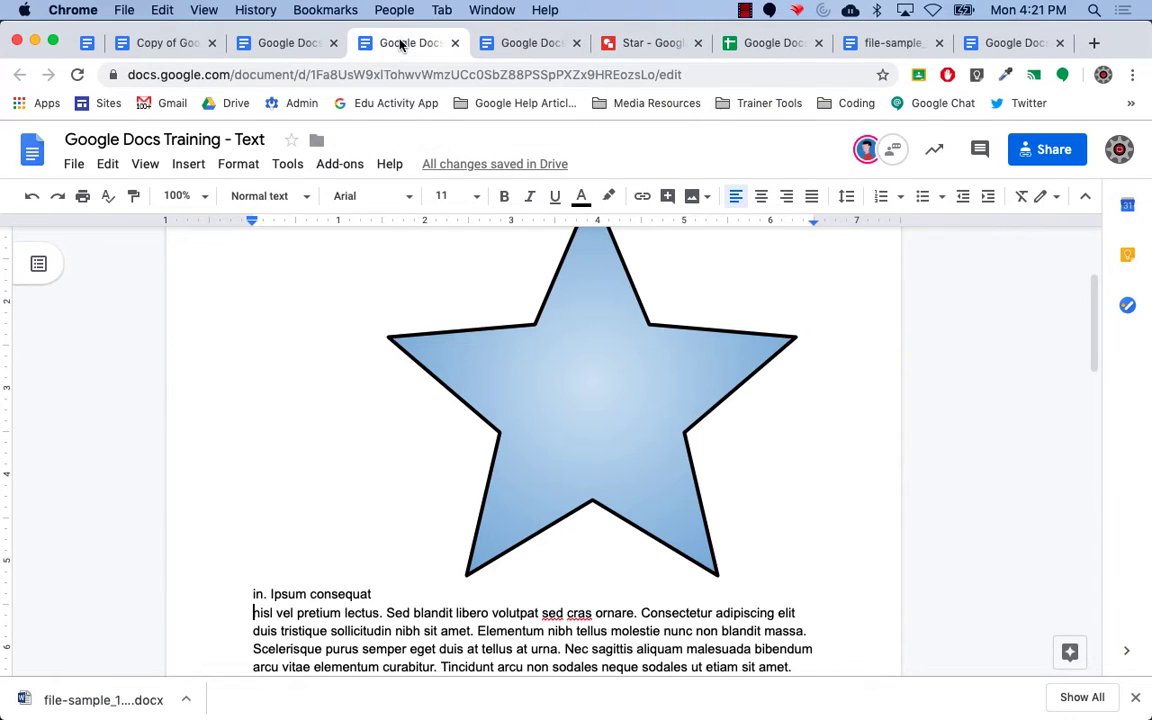
Update the linked star to its red version, then delete the star from the text.
scroll(951, 437, up, 3)
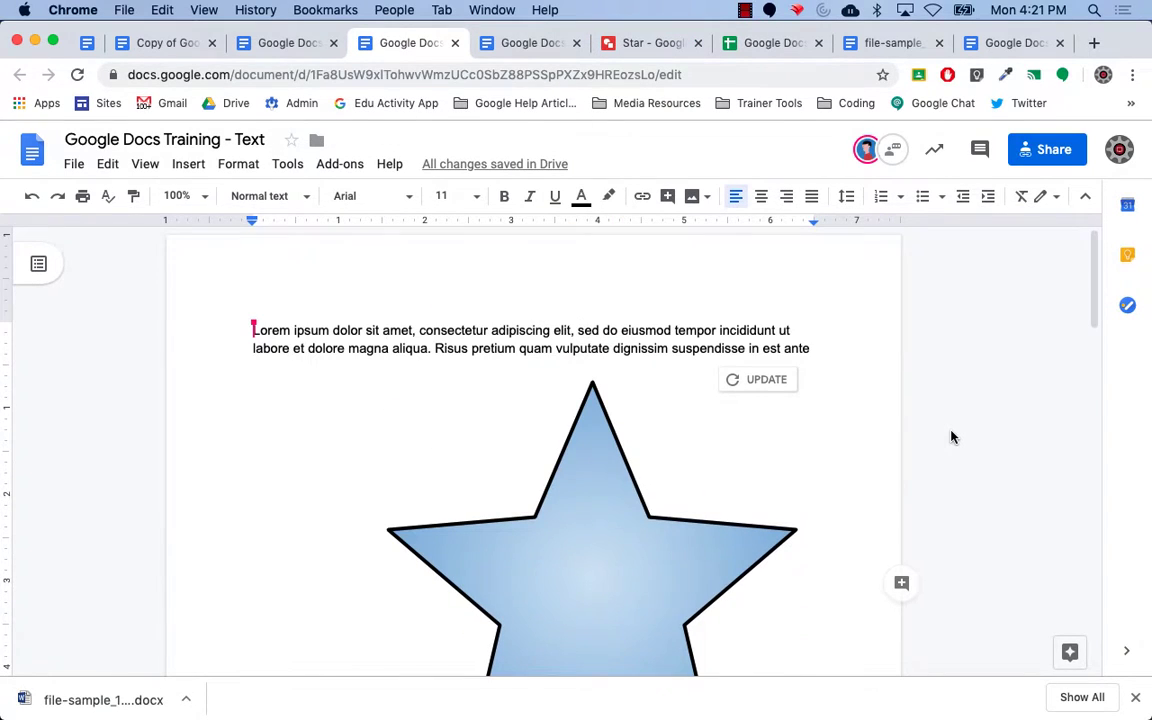
click(753, 382)
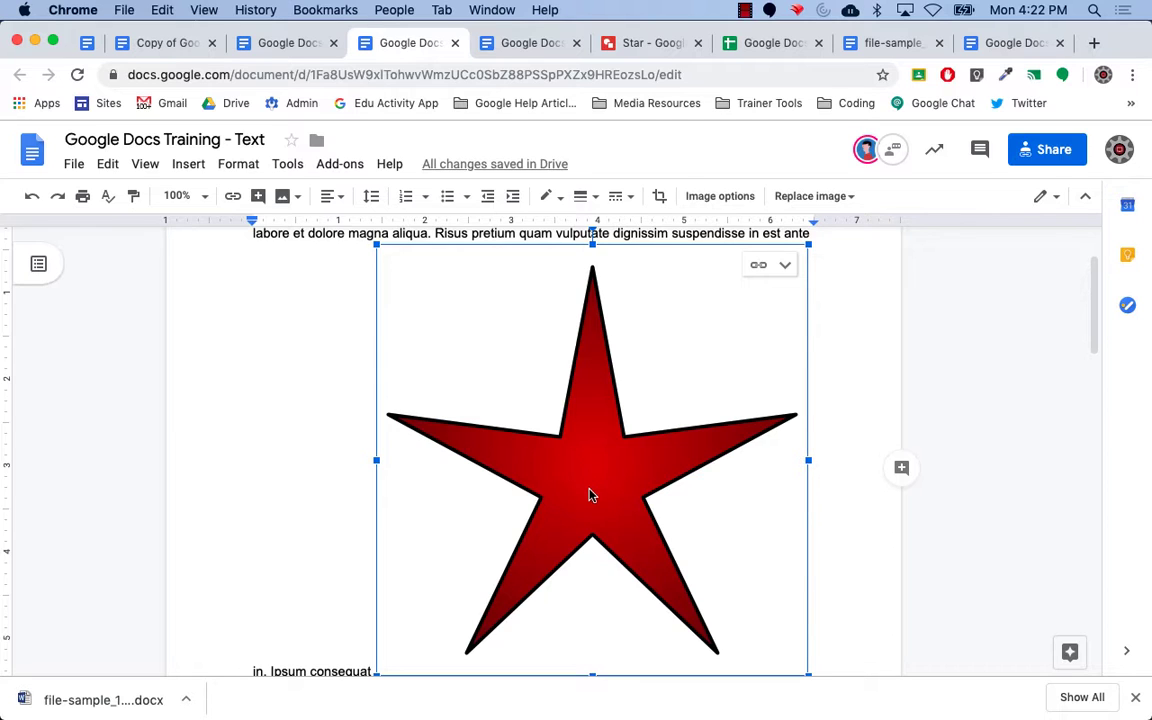
key(BackSpace)
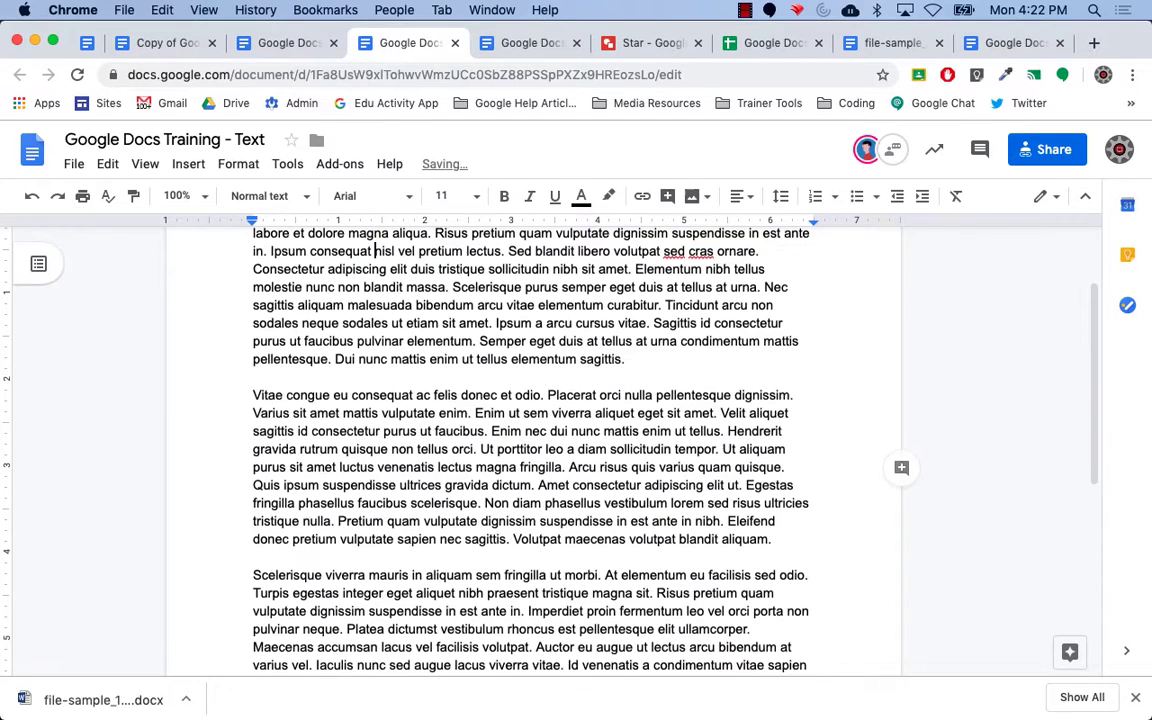
scroll(633, 470, up, 3)
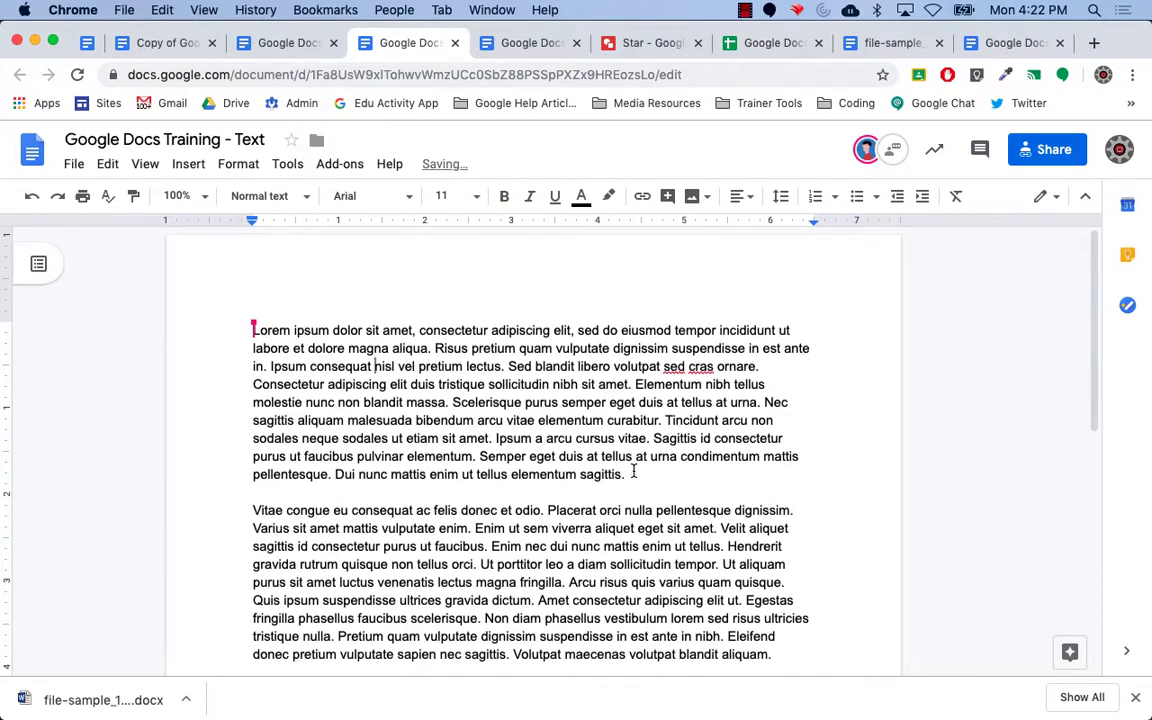
Move from the agenda and training spreadsheet through the Content doc to the Google Docs Training - Text document.
click(80, 43)
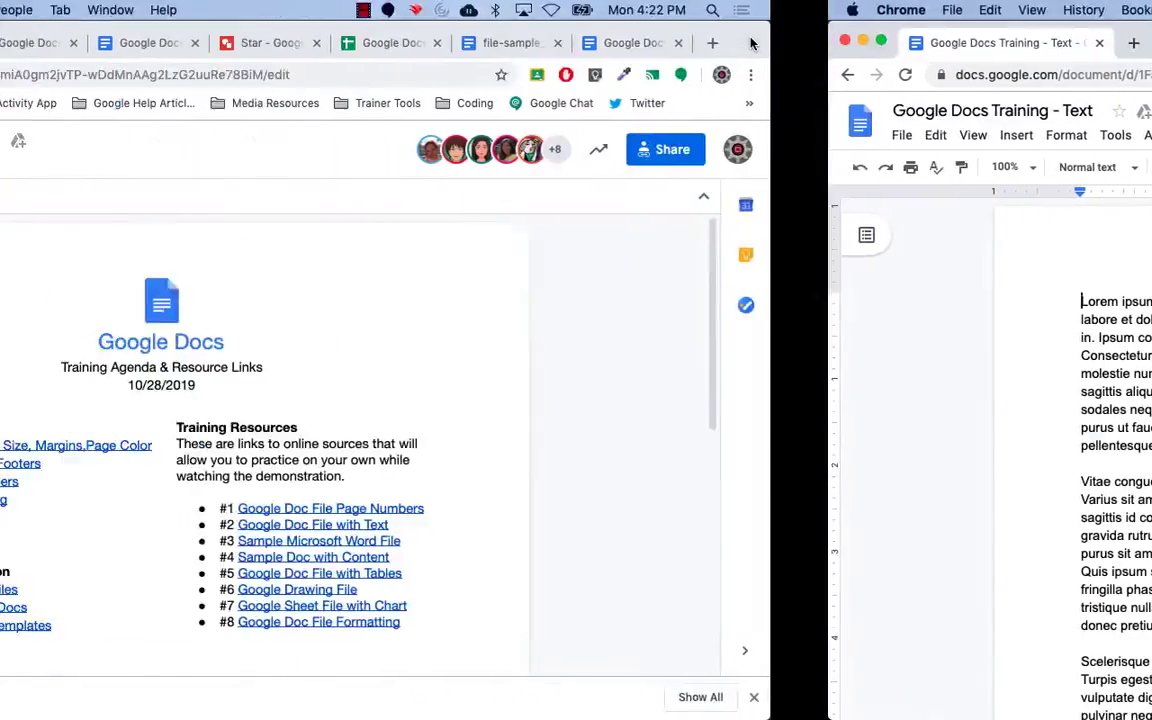
click(757, 44)
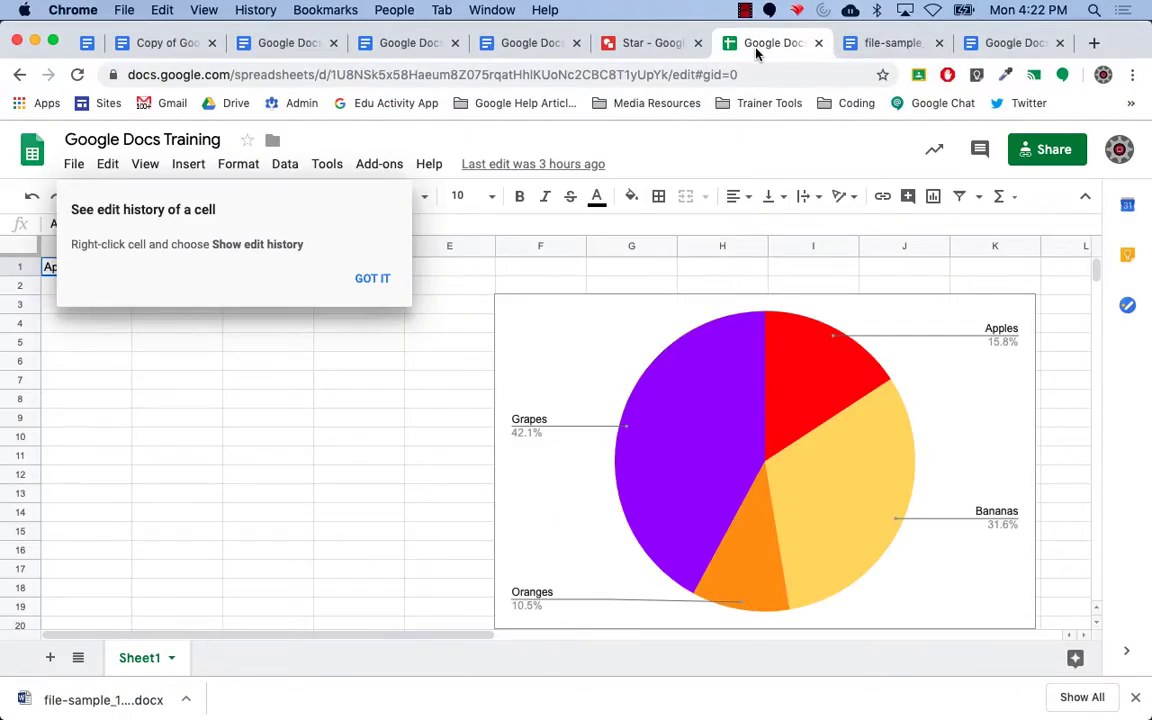
click(401, 402)
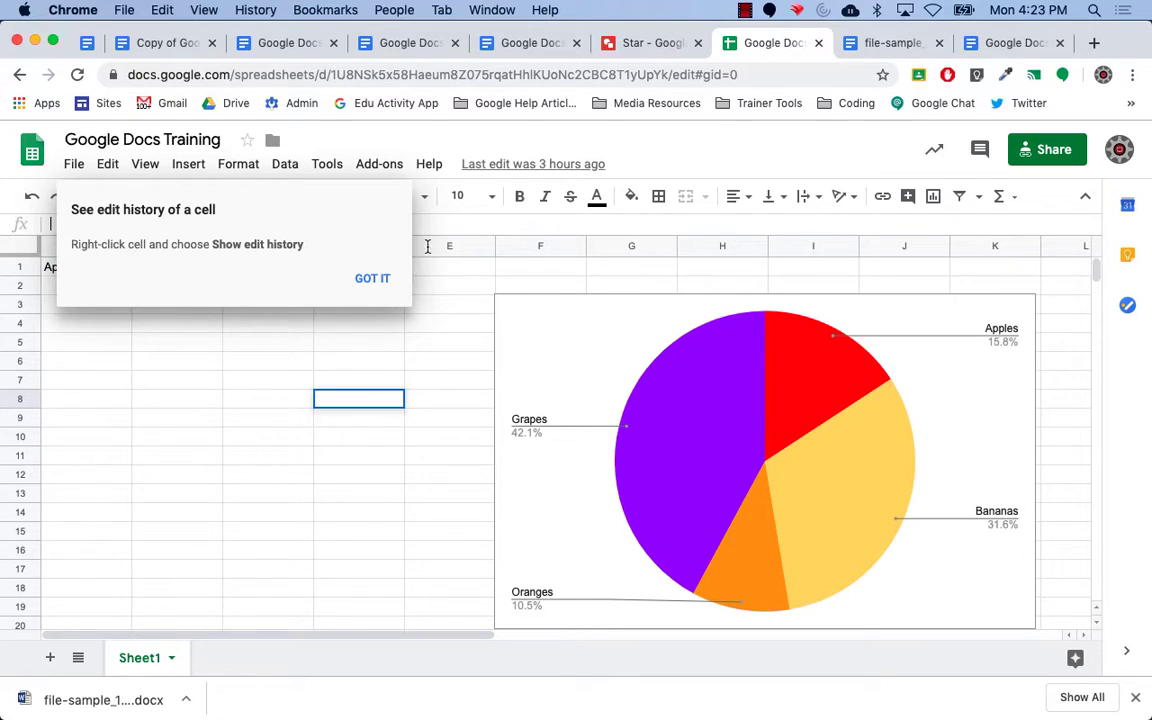
click(376, 279)
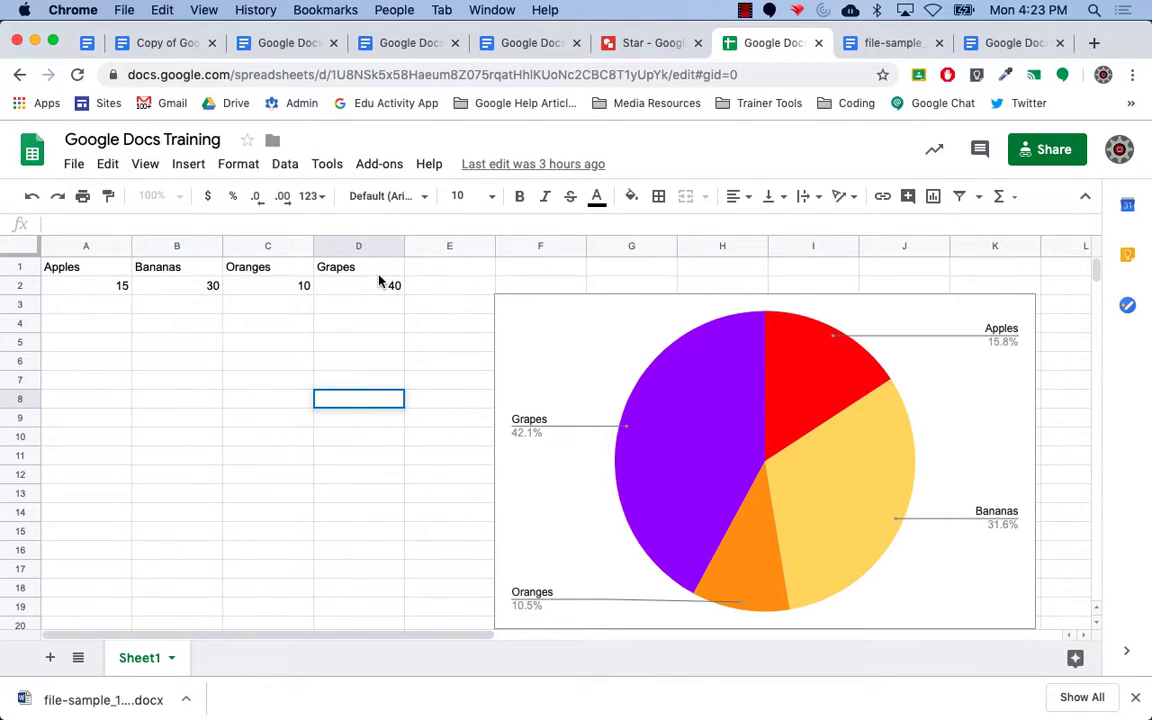
click(533, 44)
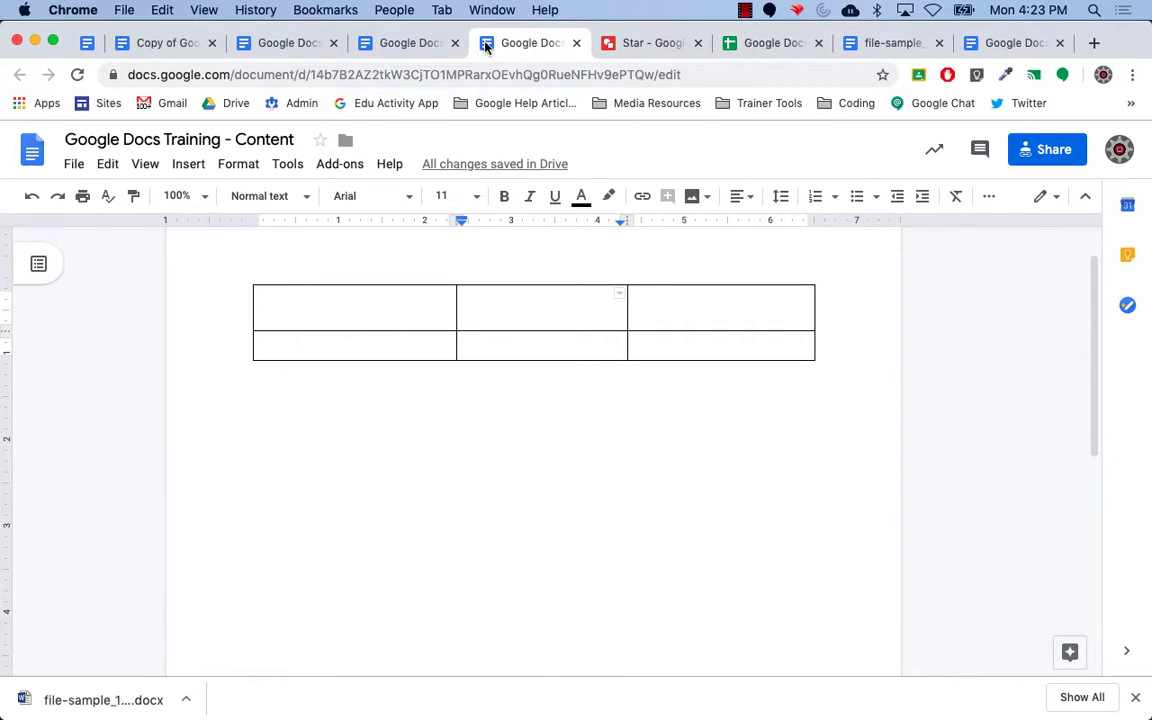
click(419, 44)
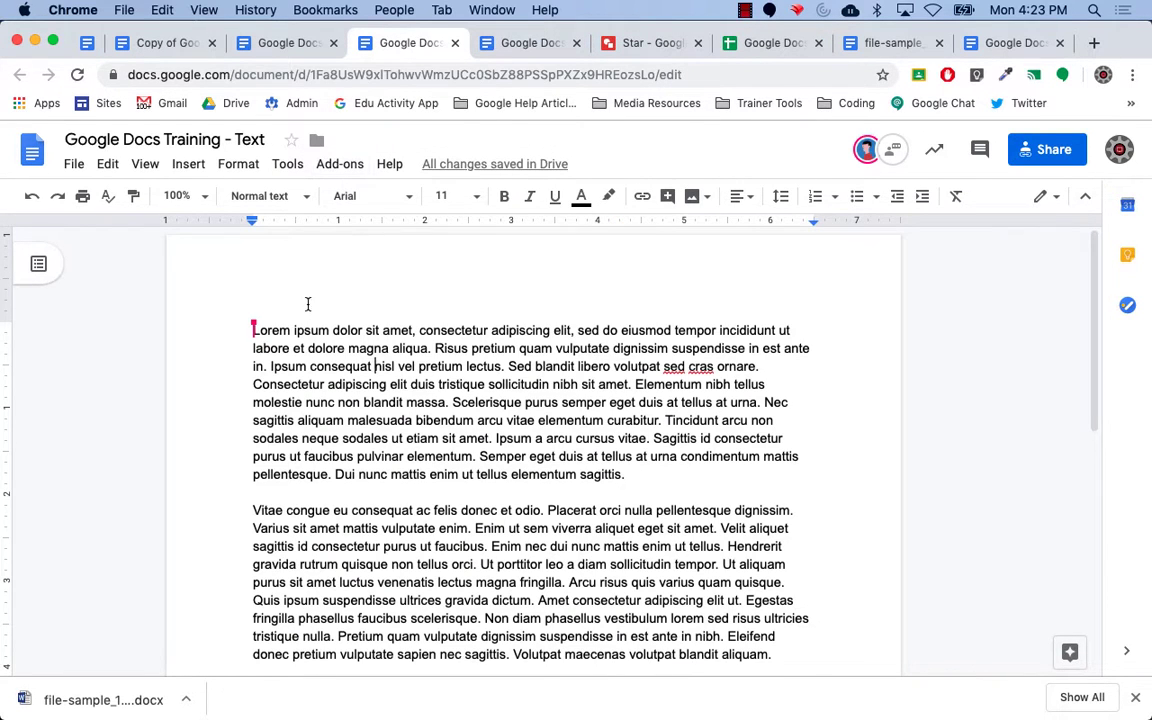
Insert the fruit pie chart from the Google Docs Training spreadsheet, linked, on a new line above the lorem ipsum.
mouse_move(253, 331)
key(Return)
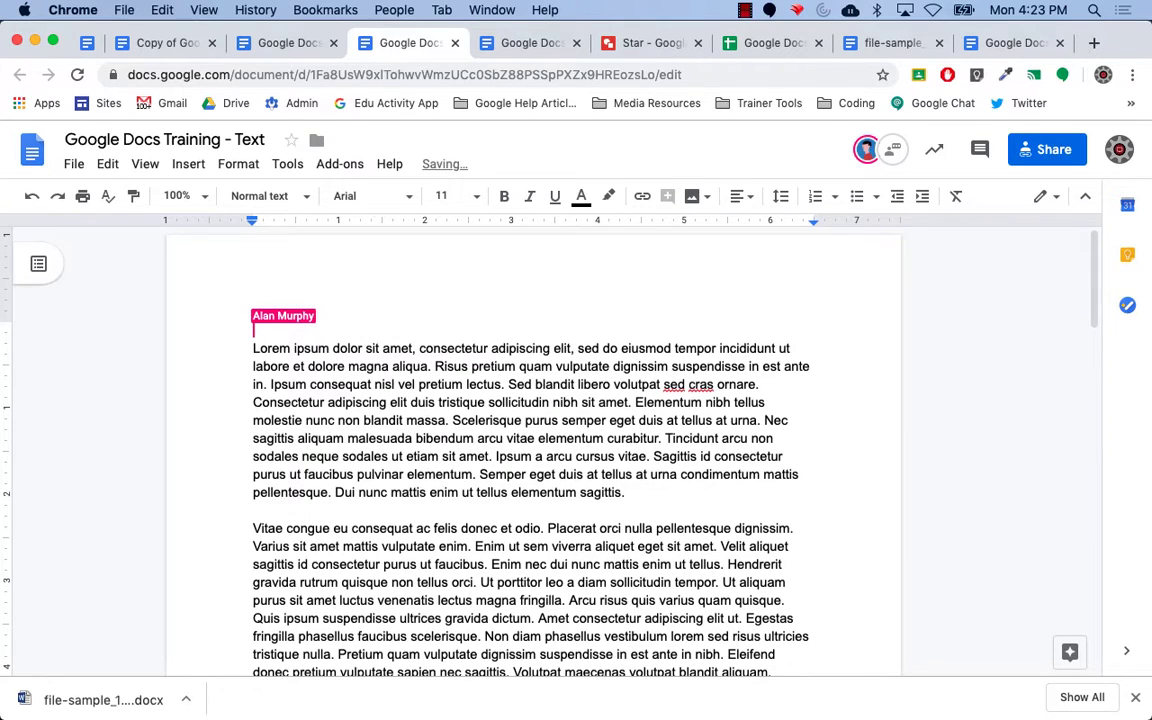
click(189, 165)
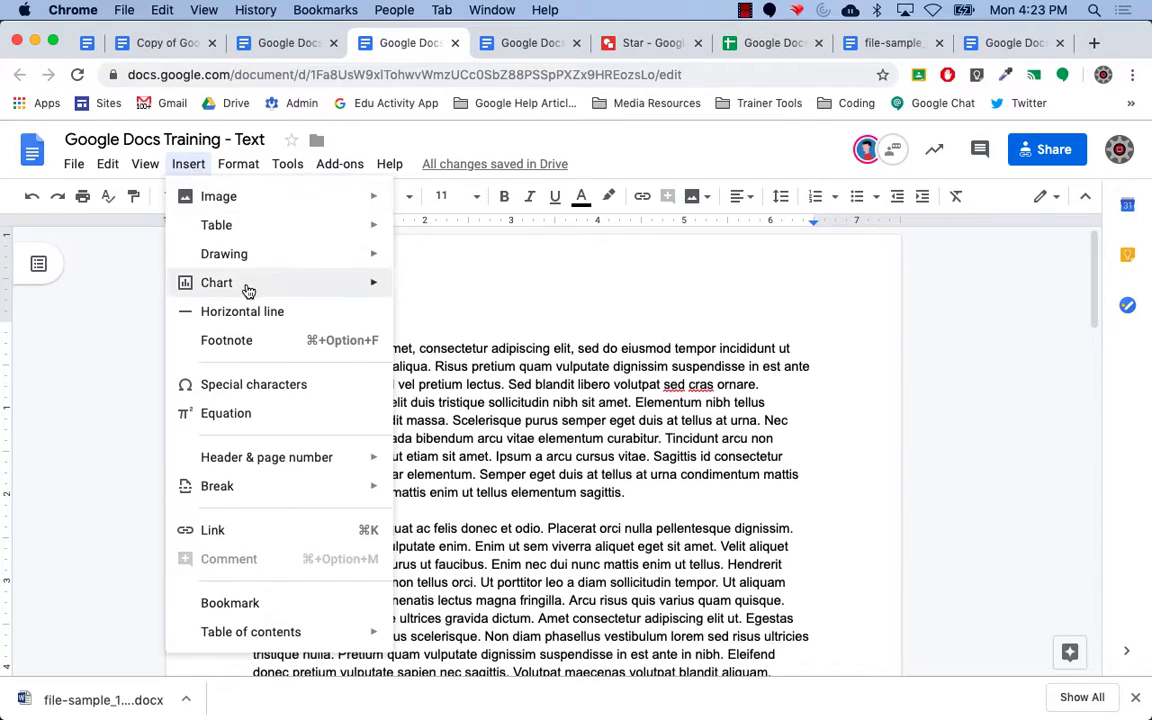
mouse_move(248, 290)
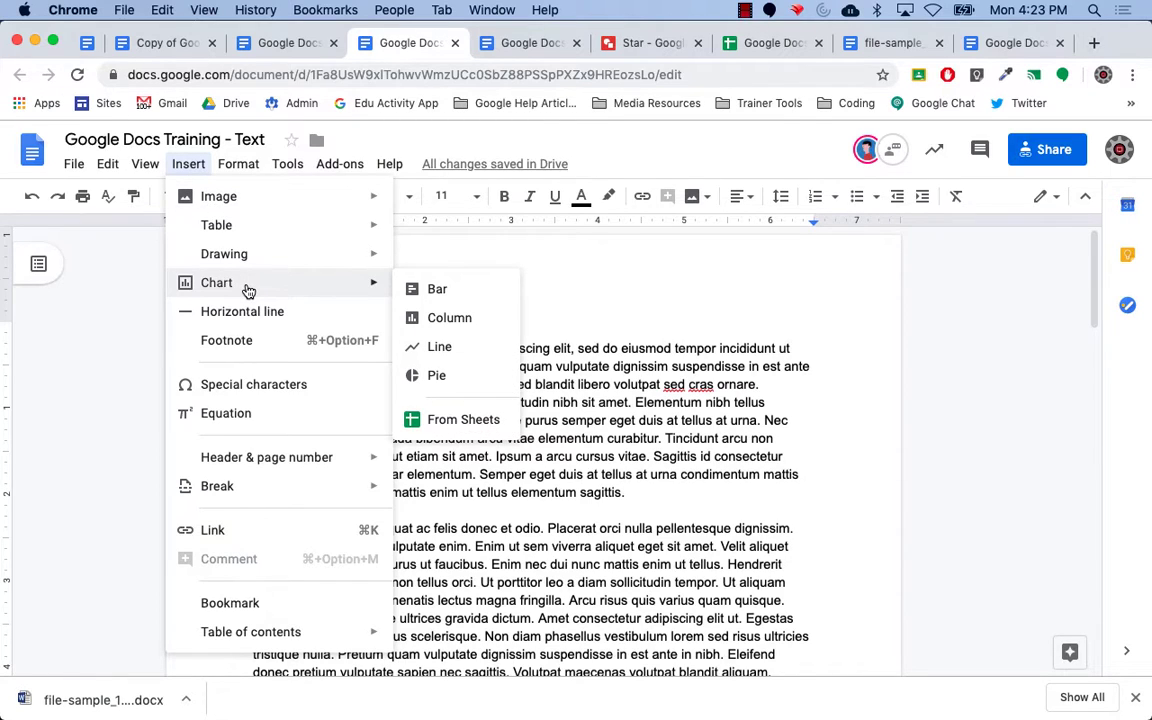
click(465, 421)
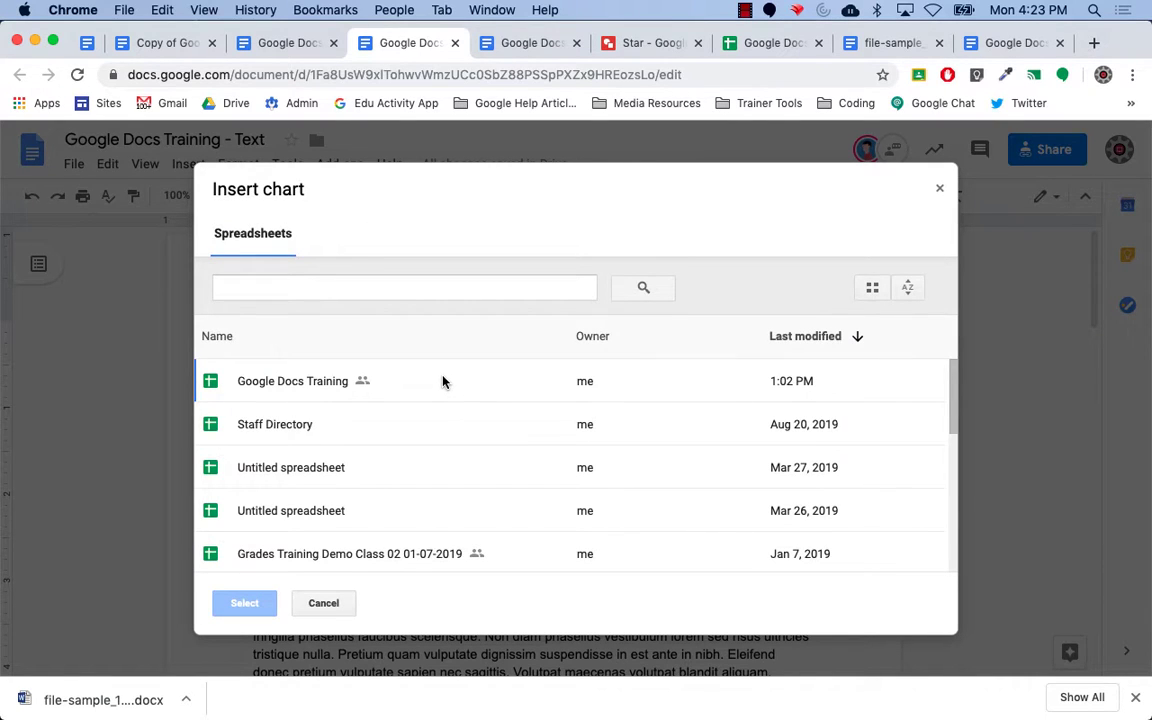
click(303, 386)
click(259, 603)
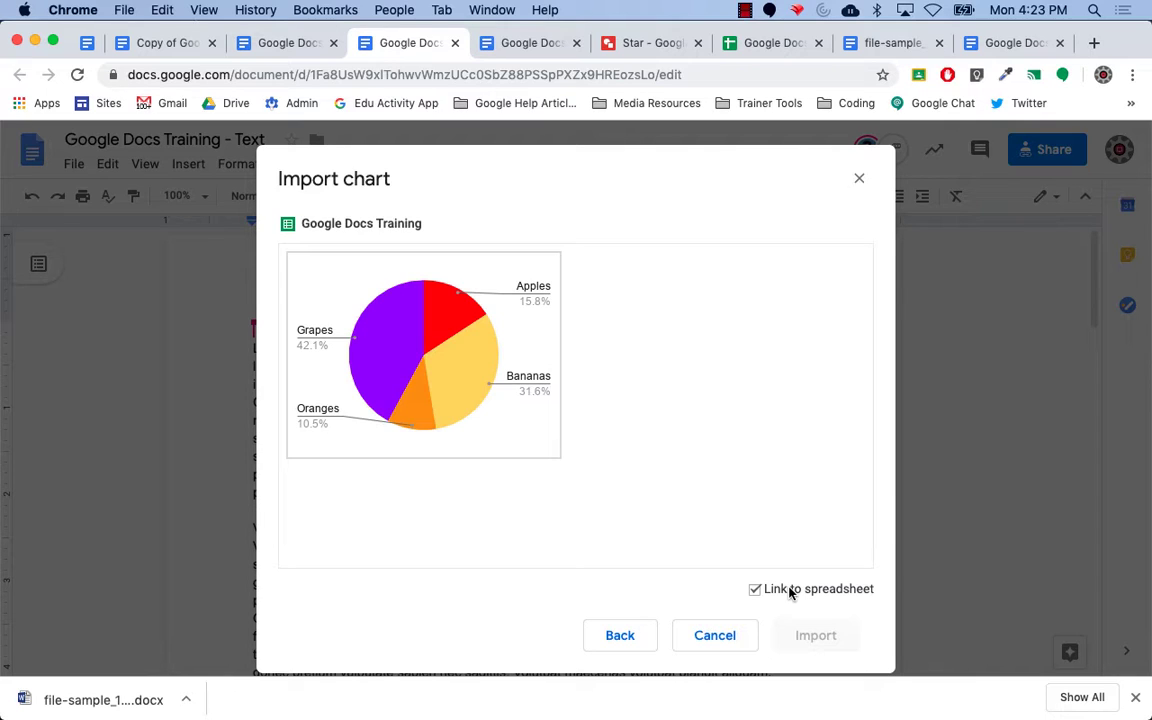
click(450, 430)
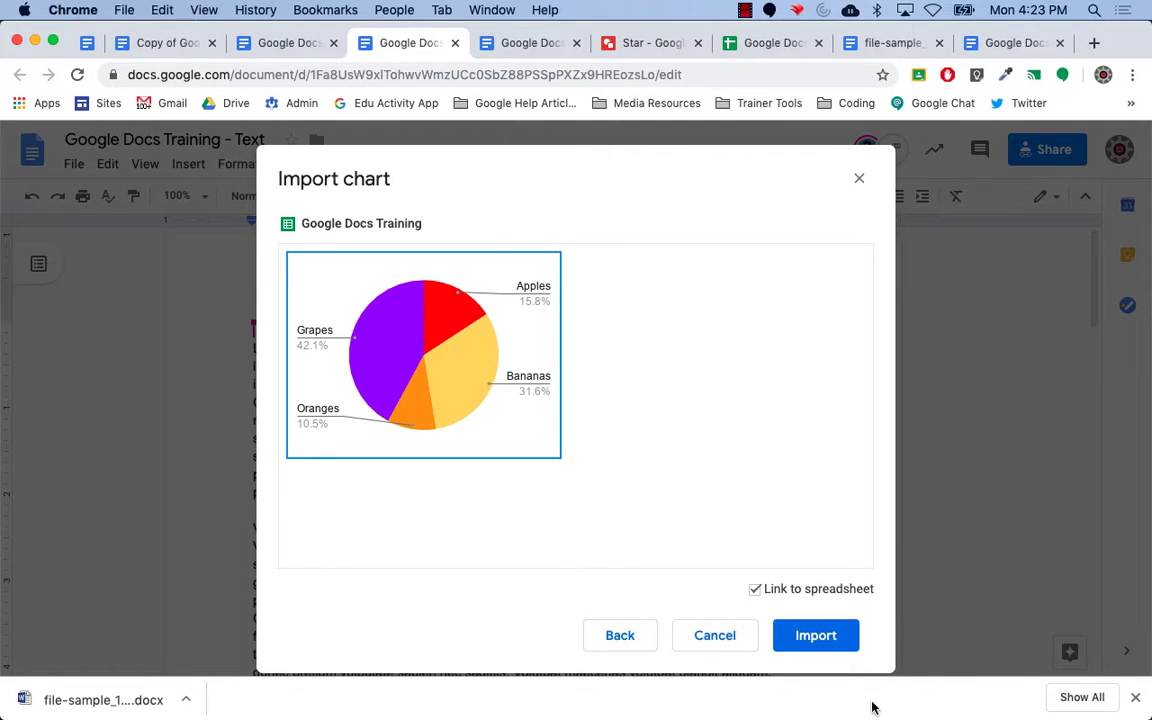
click(802, 636)
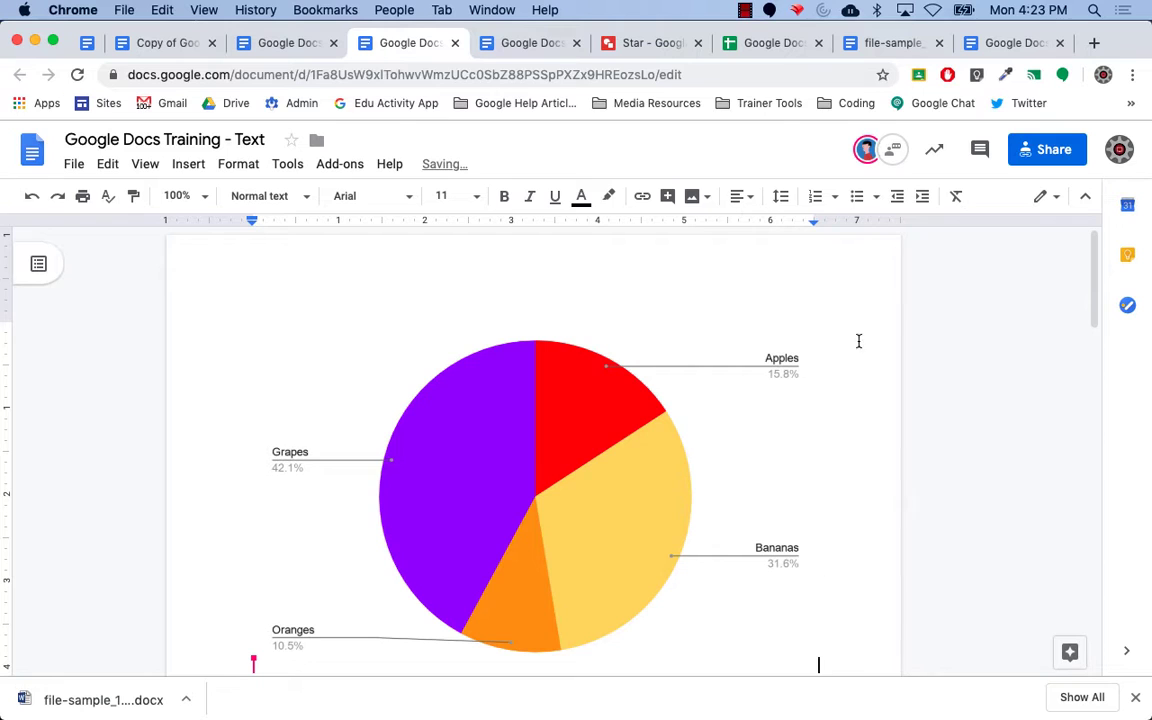
Change Bananas in cell B2 of the spreadsheet from 30 to 60, then return to the Text document.
click(767, 44)
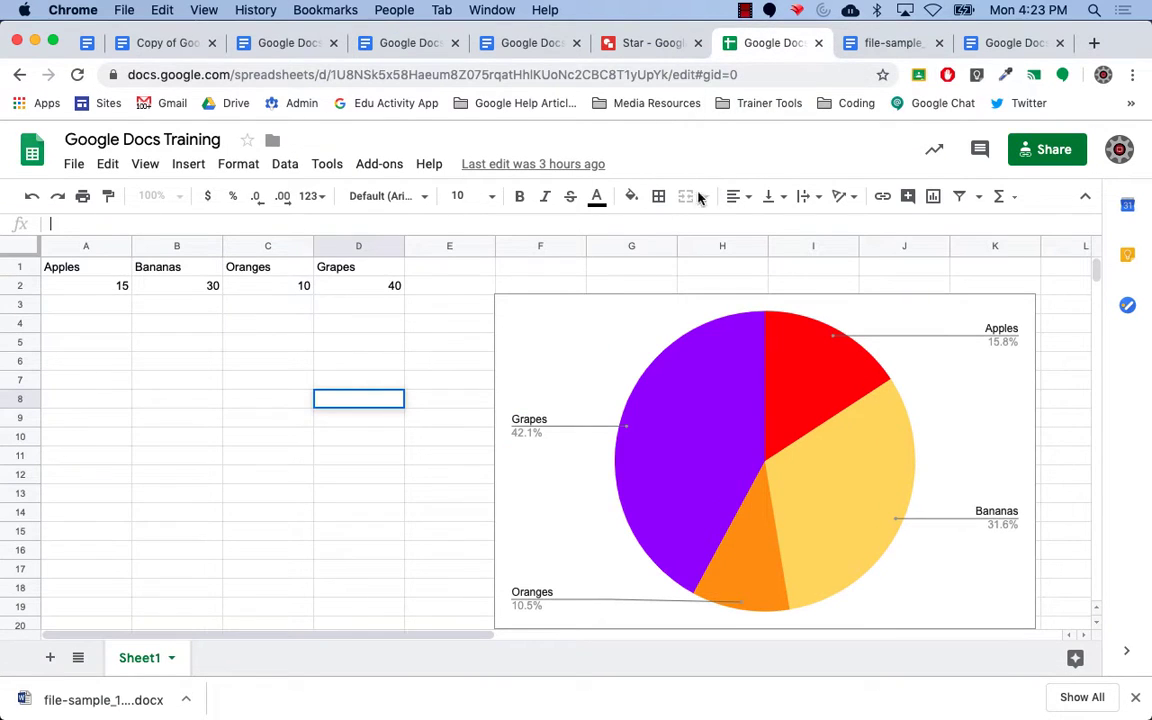
click(211, 289)
text(60)
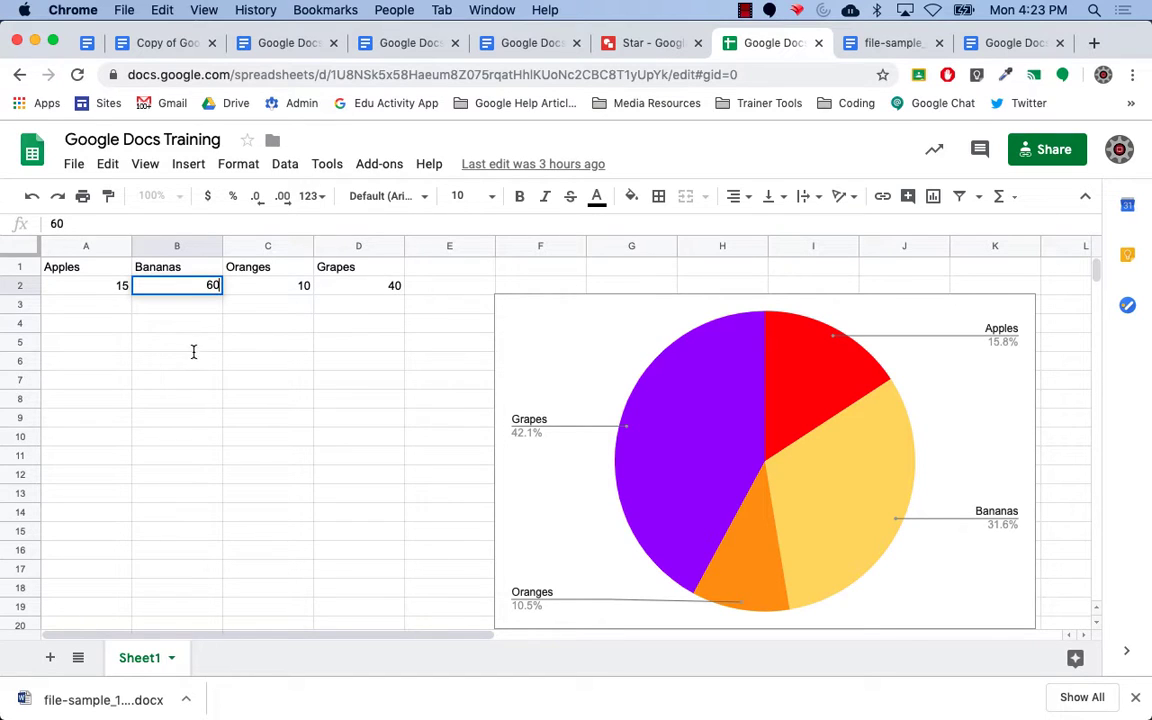
key(Return)
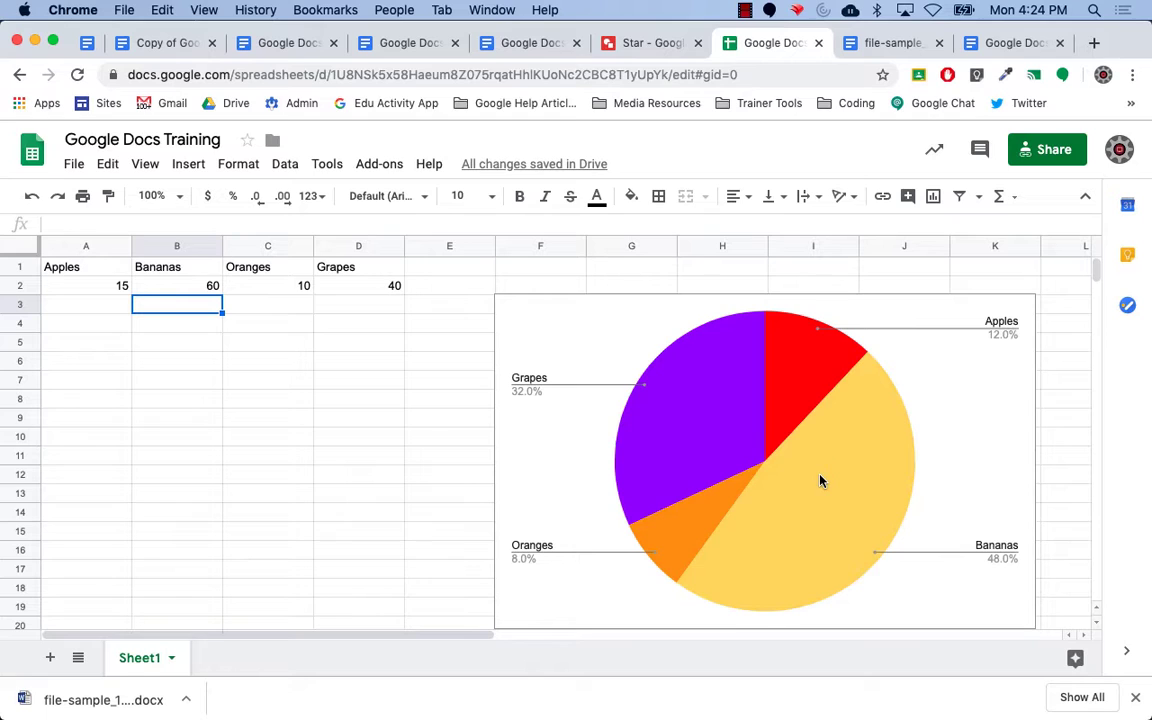
click(424, 45)
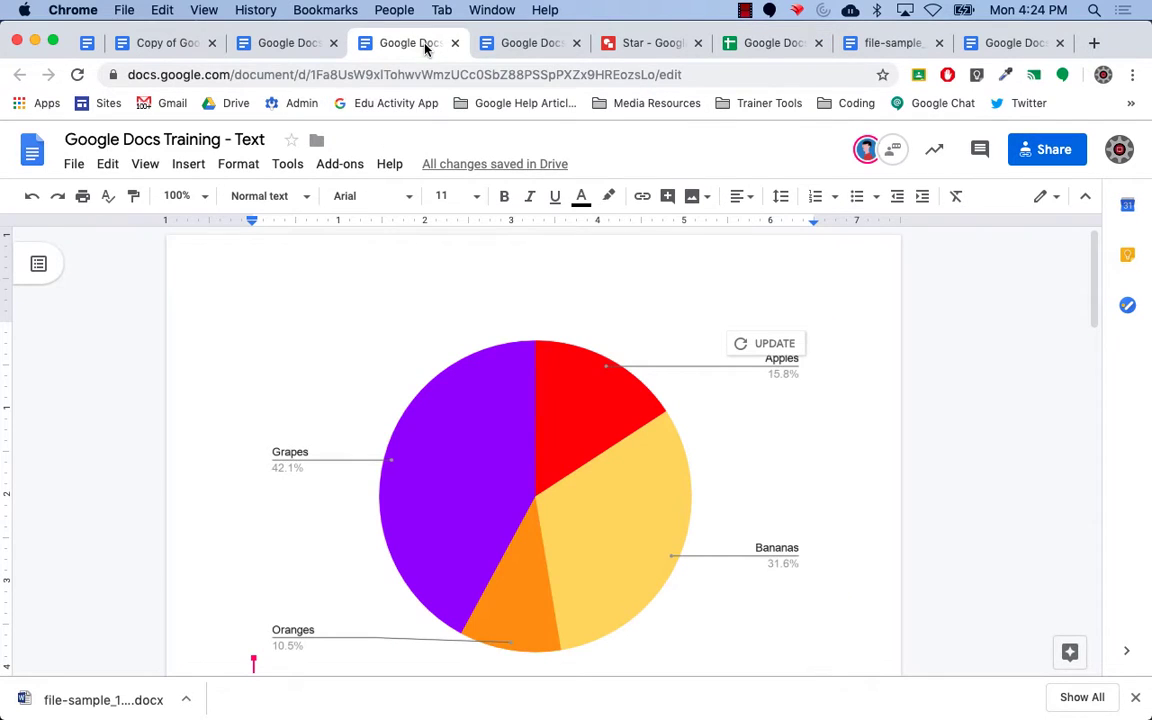
Update the linked pie chart so Bananas shows 48.0%, then open a new browser tab.
click(768, 346)
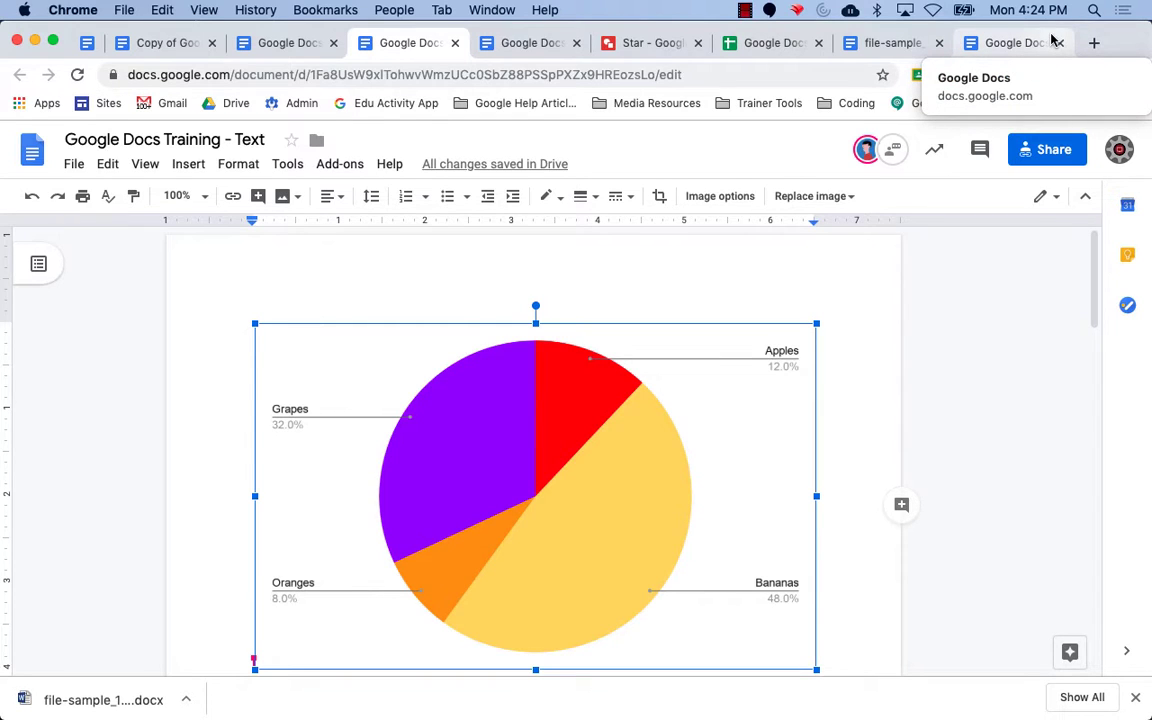
click(1093, 43)
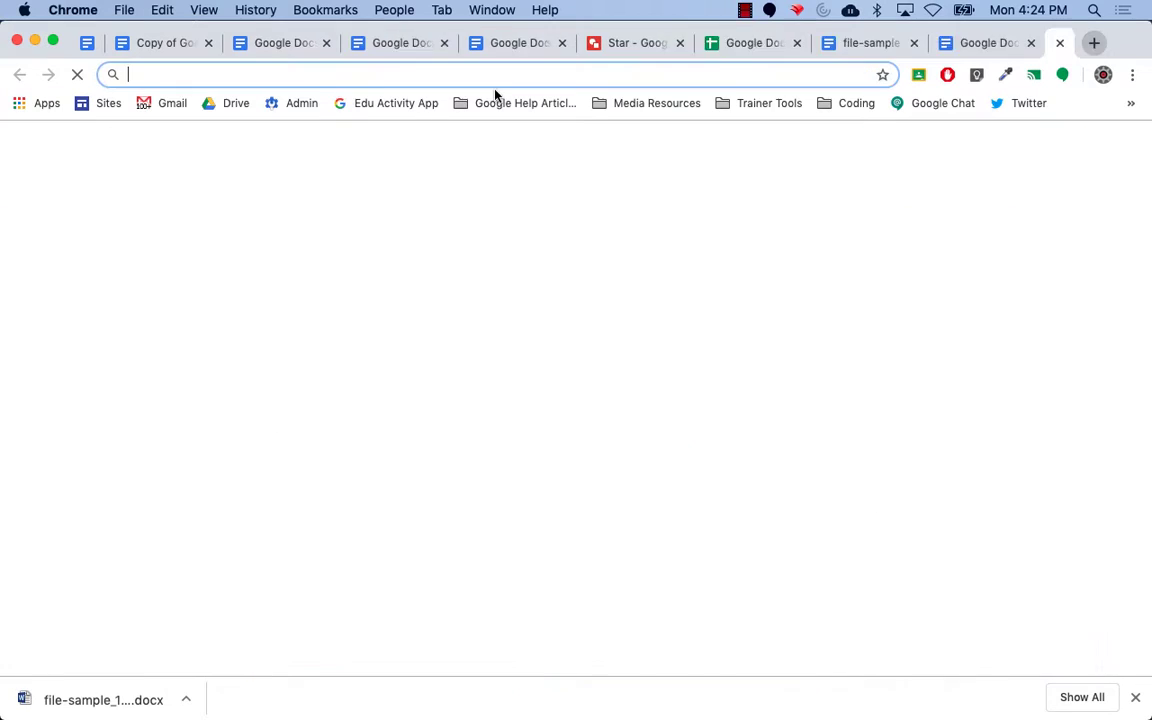
Create a blank Google Docs document by entering doc.new in the address bar.
text(doc)
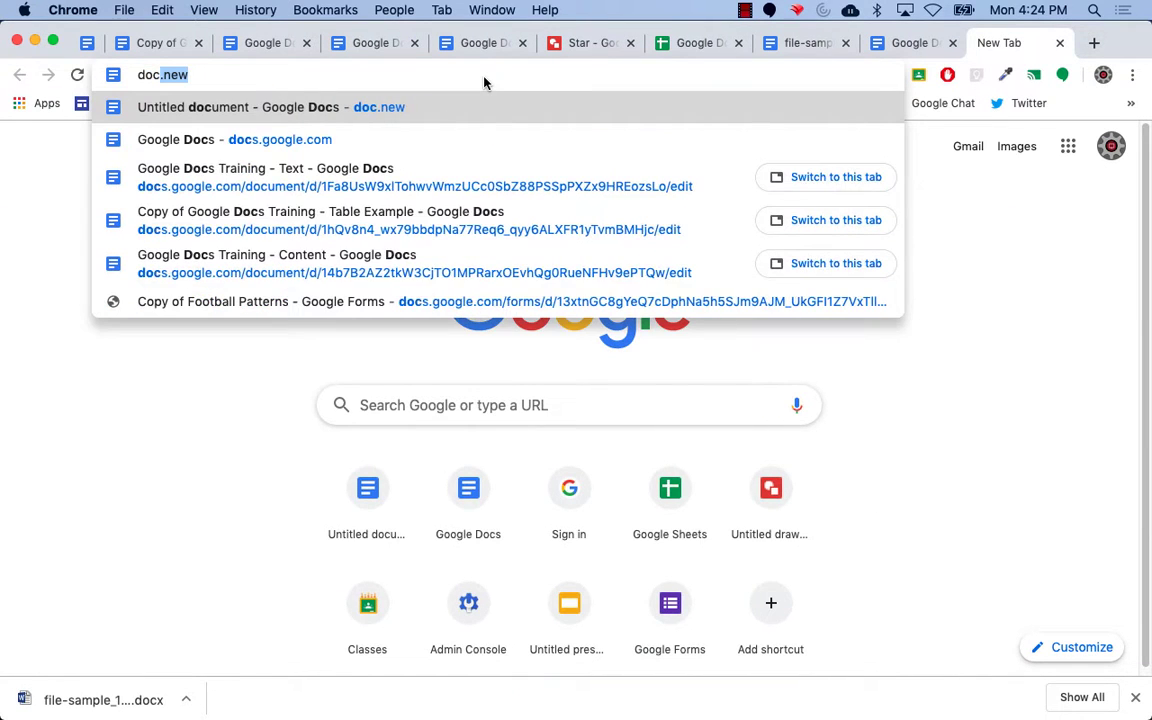
text(.new)
key(Return)
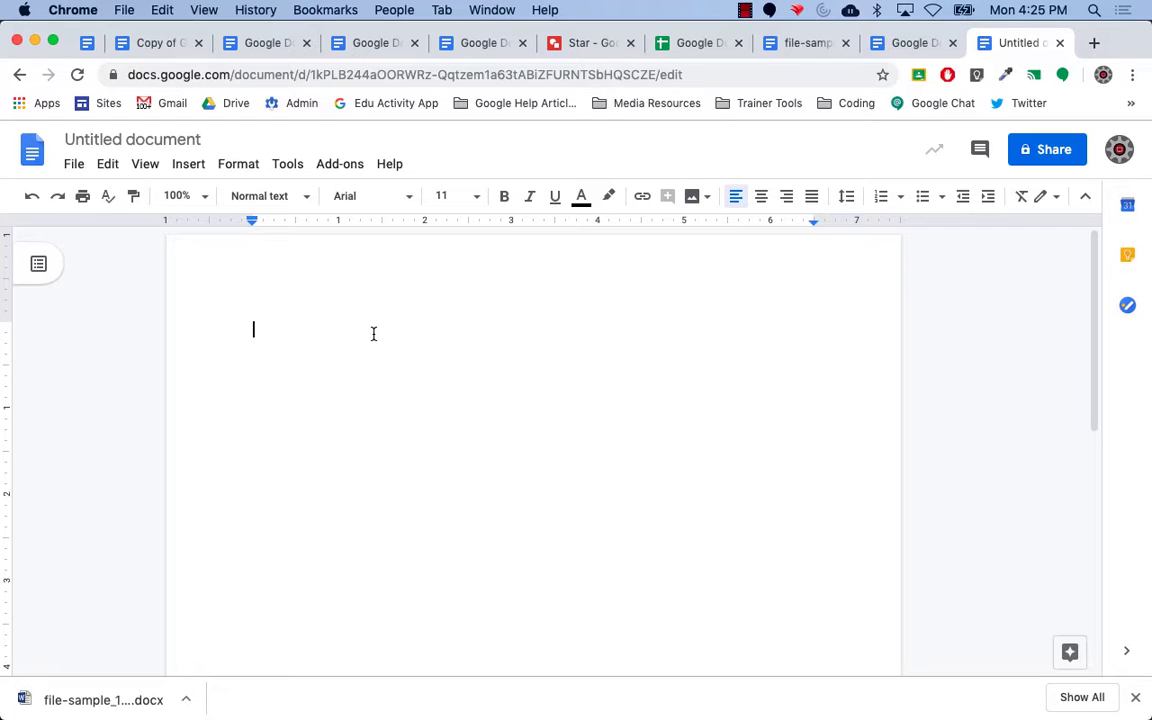
Open Insert > Special characters and browse the Symbol and Arrows category lists without changing them.
click(181, 171)
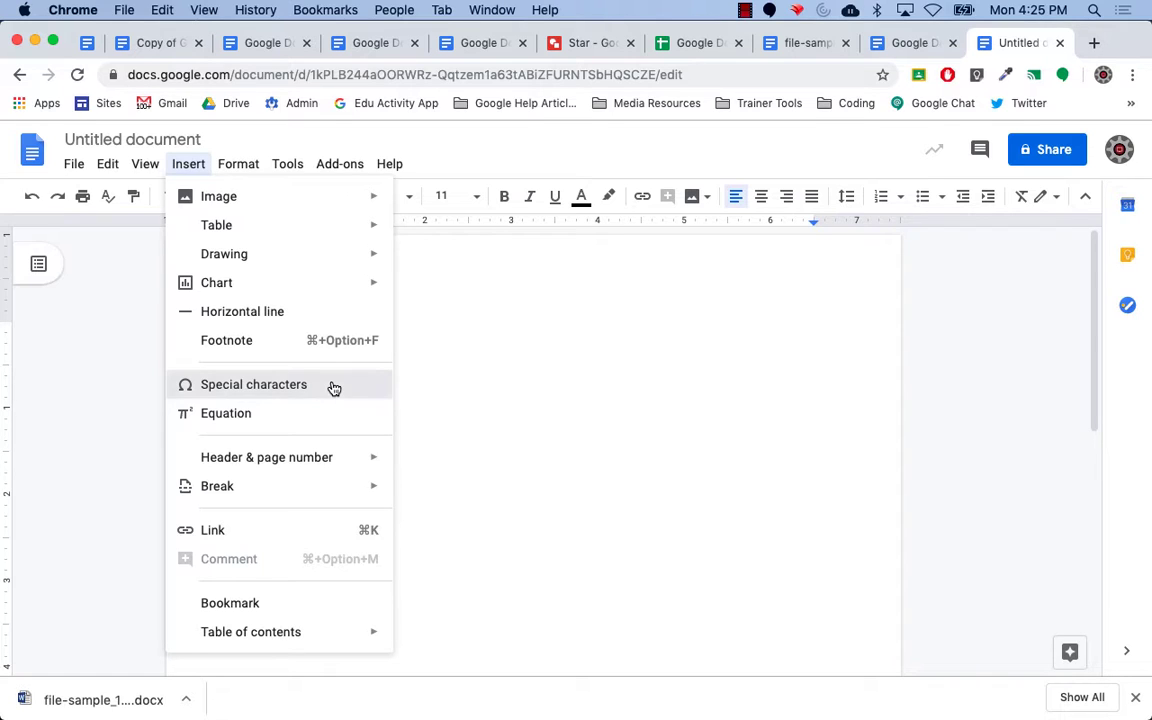
click(270, 375)
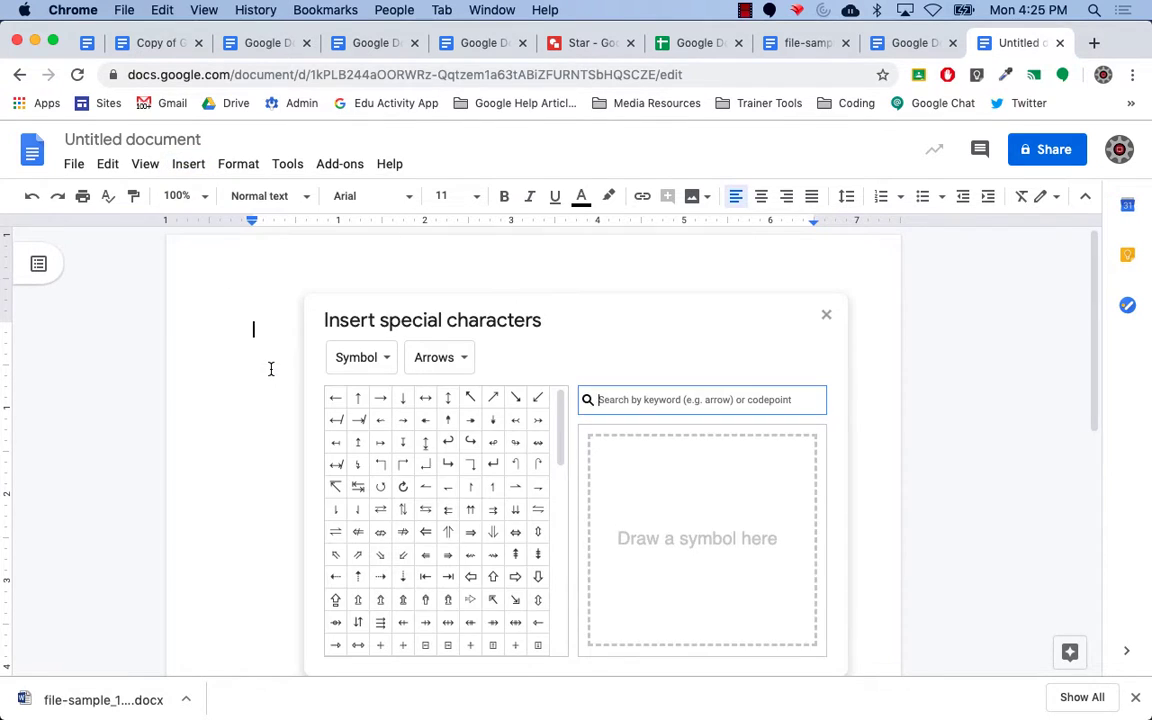
mouse_move(464, 463)
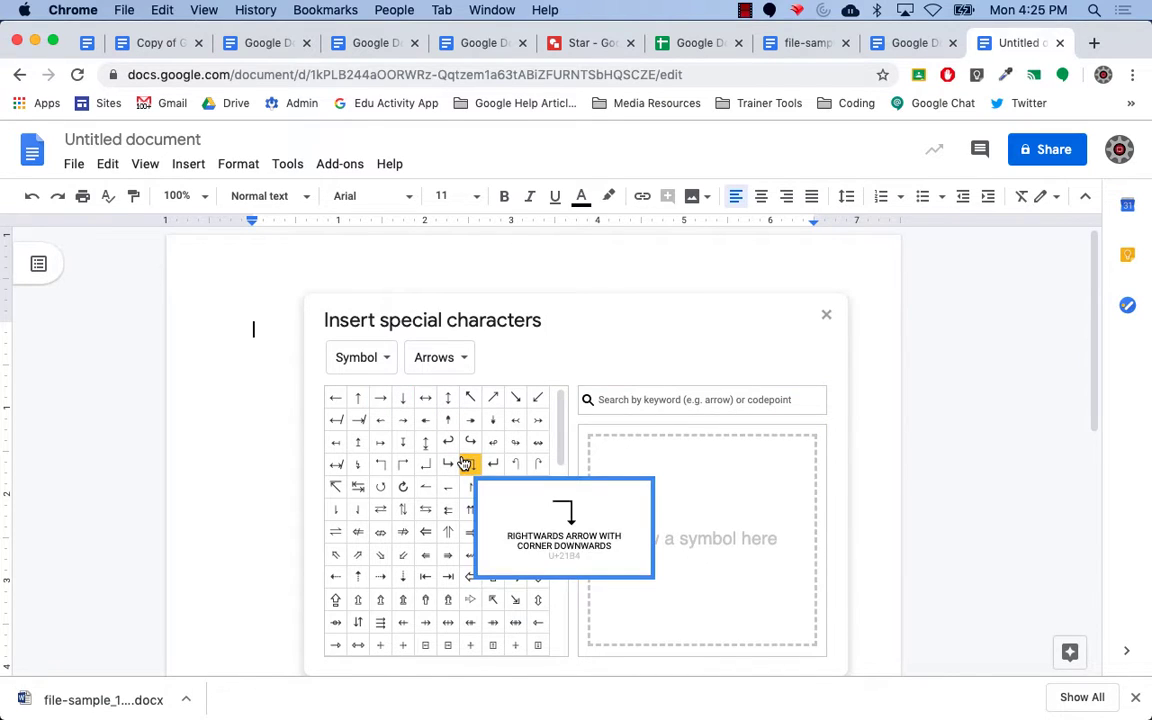
click(380, 359)
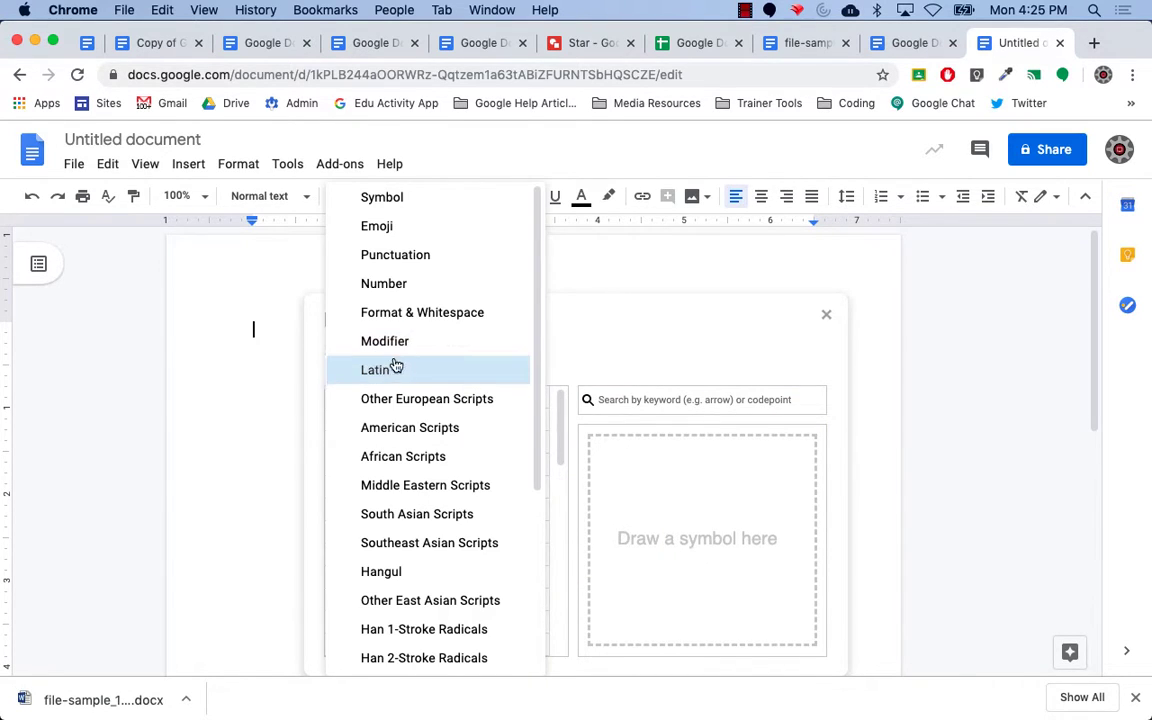
click(527, 315)
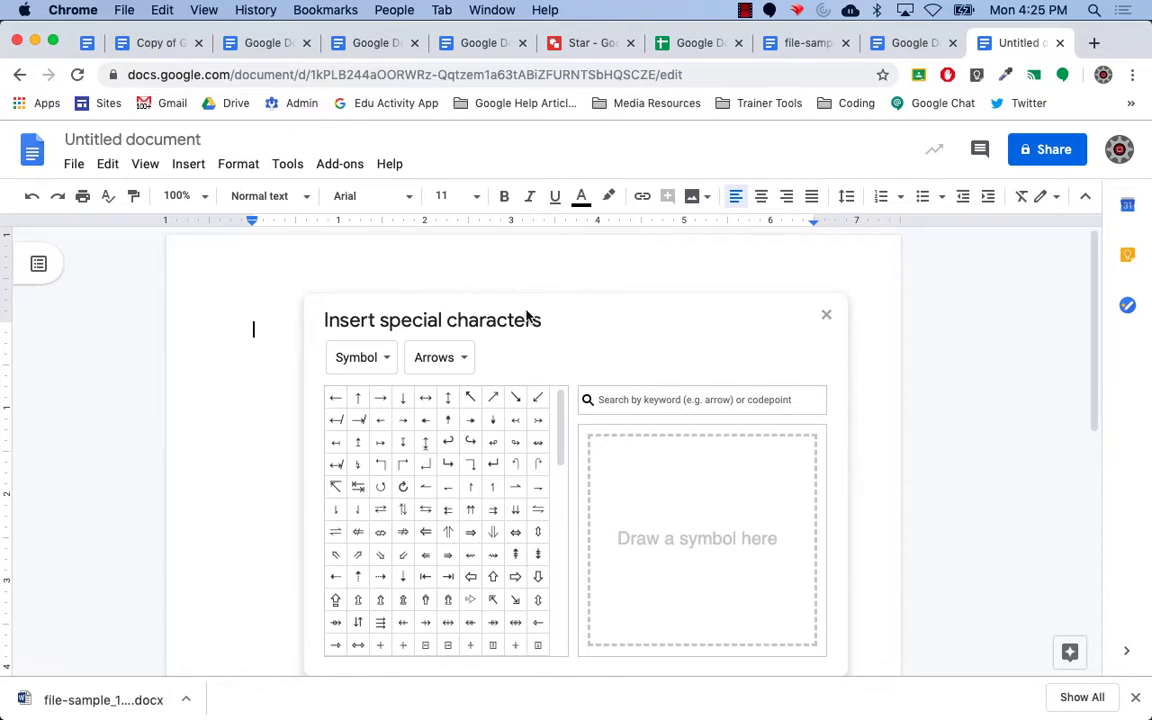
click(460, 364)
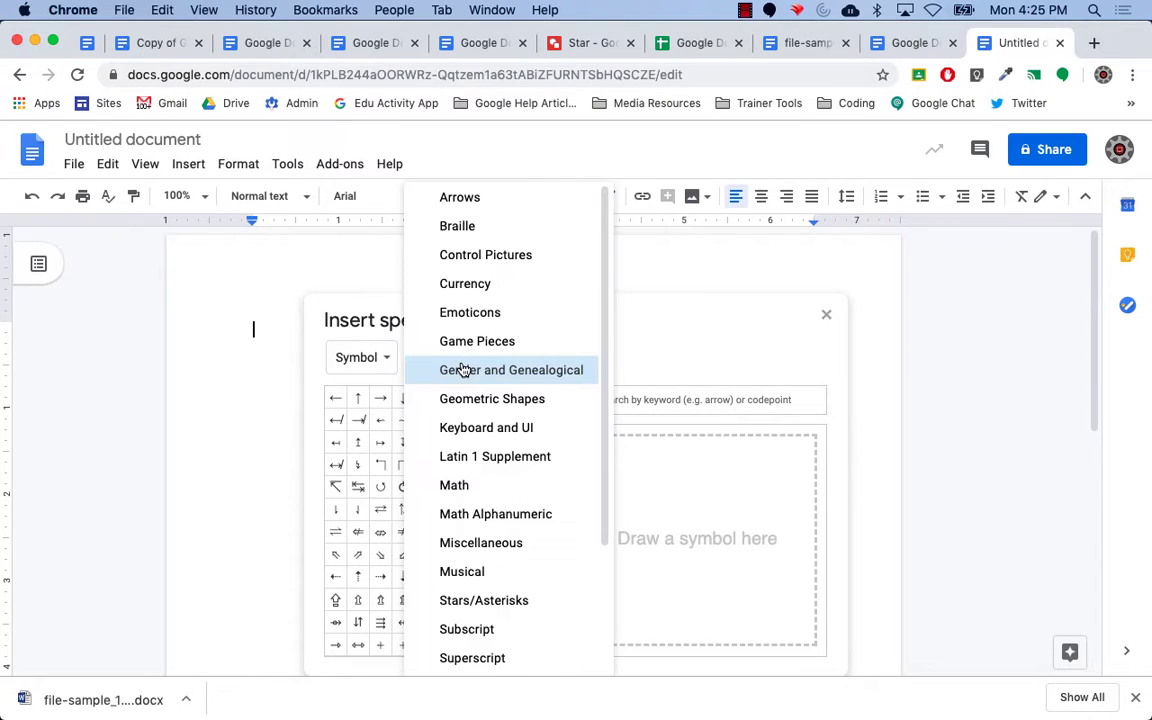
click(620, 274)
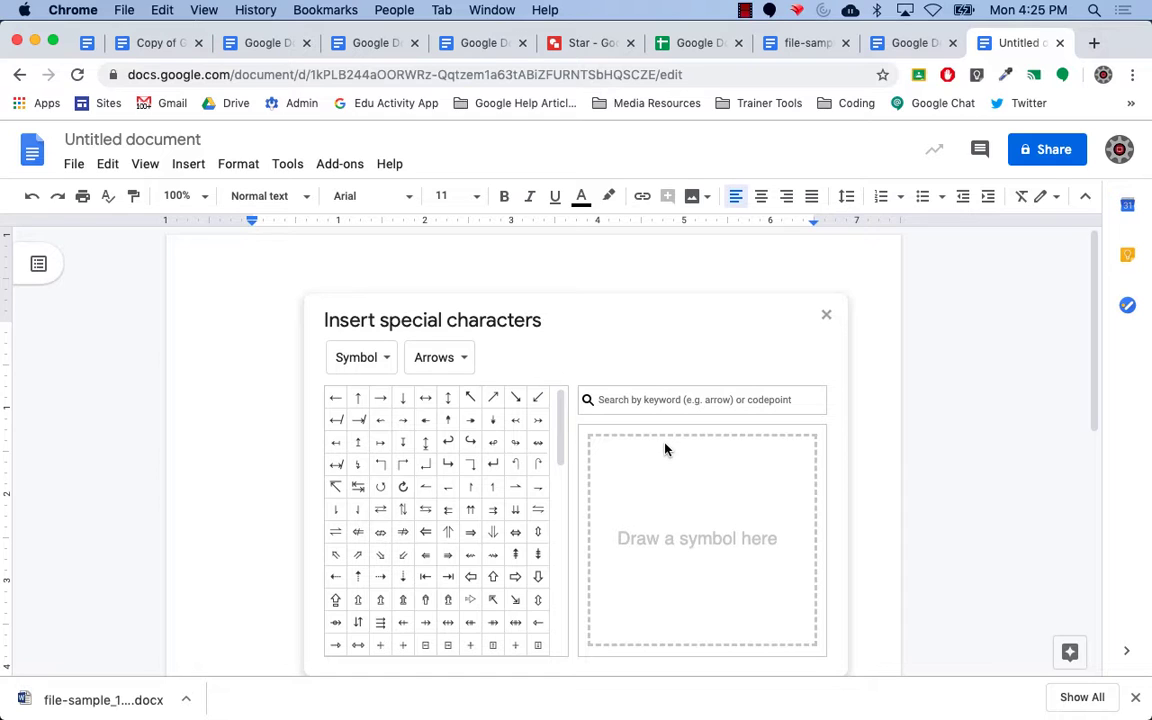
Hand-draw an @ in the handwriting pad and insert the matching @ symbol.
mouse_move(674, 507)
mouse_down()
mouse_move(668, 515)
mouse_move(672, 490)
mouse_move(641, 524)
mouse_up()
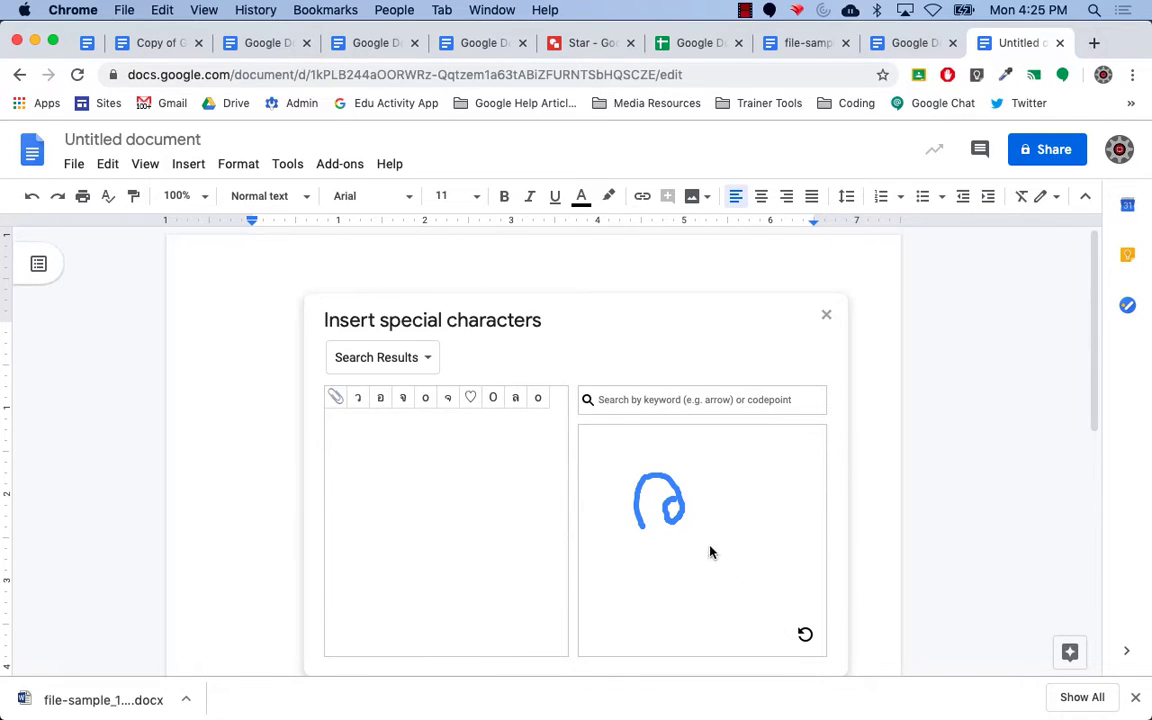
click(803, 635)
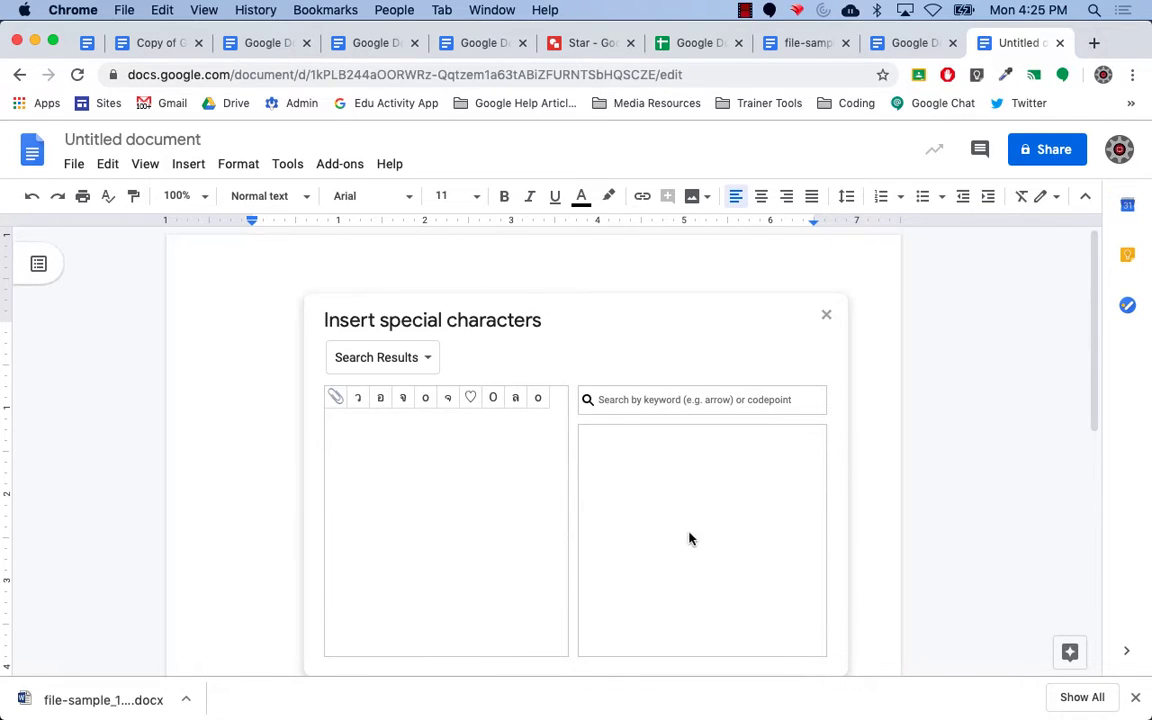
mouse_move(673, 494)
mouse_down()
mouse_move(655, 506)
mouse_move(666, 524)
mouse_move(710, 535)
mouse_move(681, 471)
mouse_move(612, 504)
mouse_move(617, 530)
mouse_up()
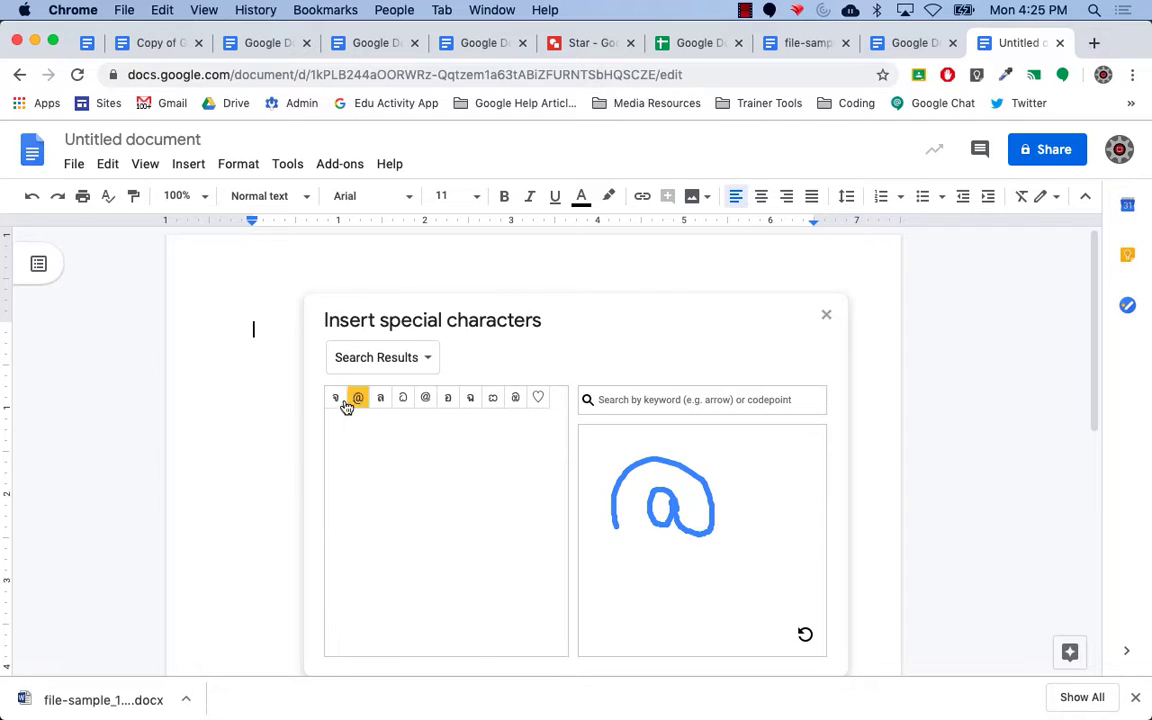
mouse_move(358, 402)
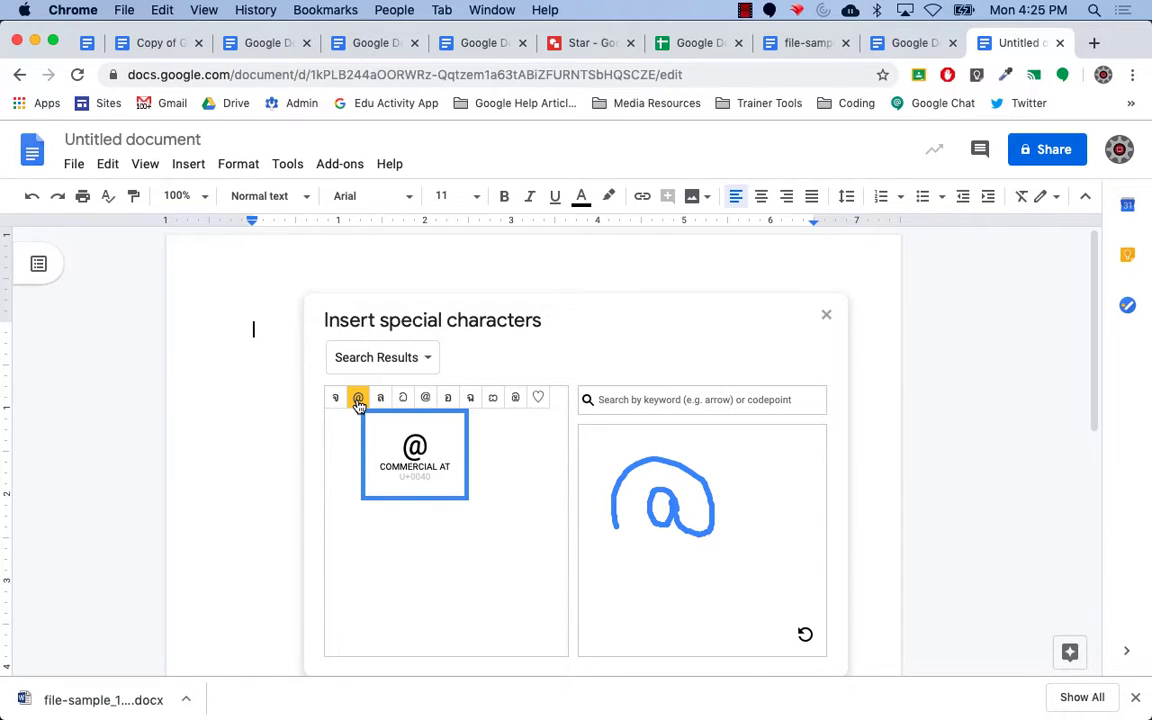
click(358, 400)
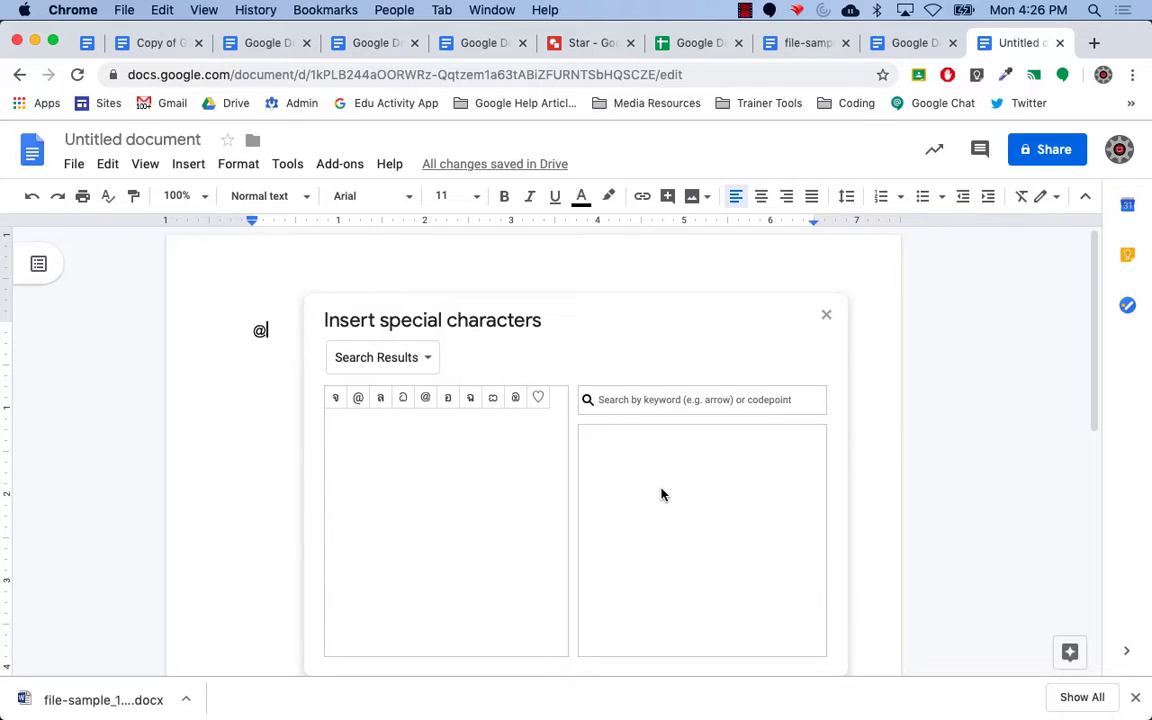
Sketch a π to see matching characters, then close the special characters window.
drag(660, 488, 652, 546)
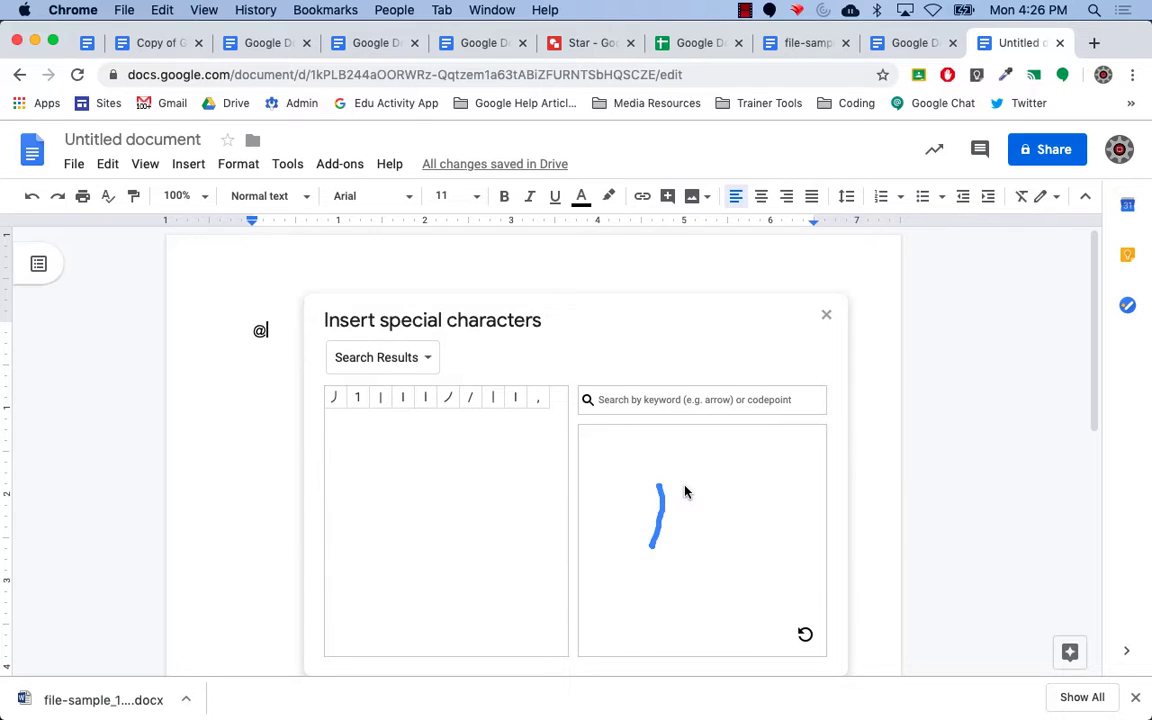
drag(685, 489, 710, 546)
drag(631, 485, 712, 495)
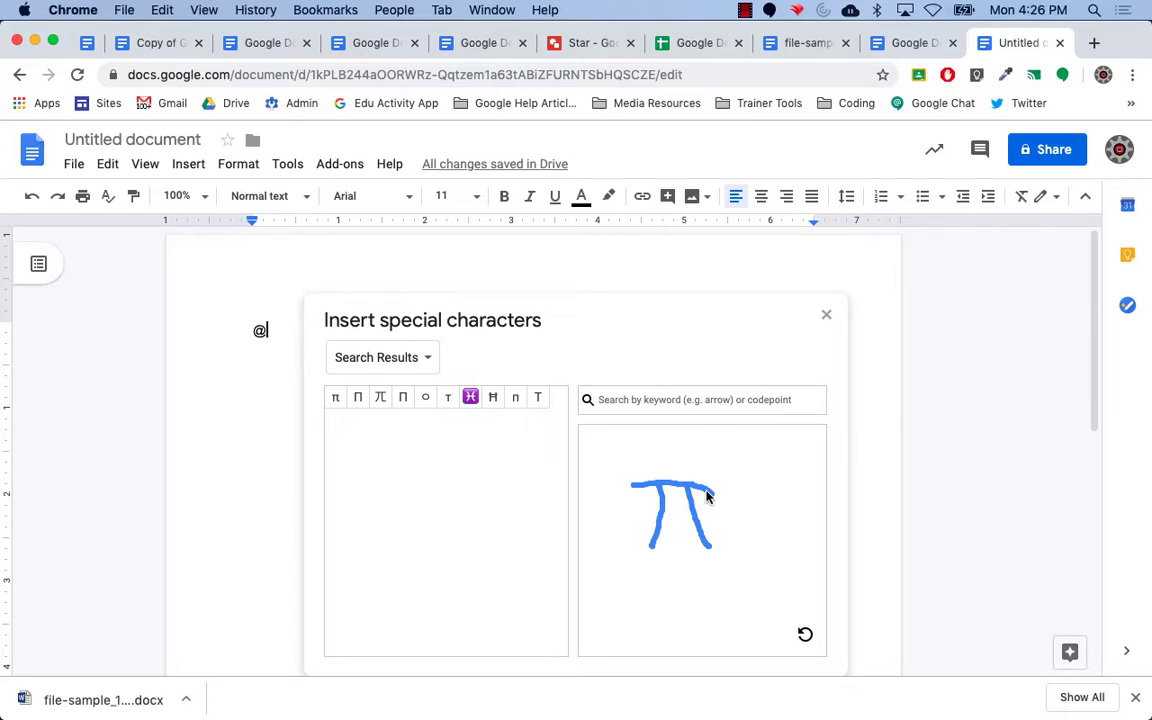
click(825, 316)
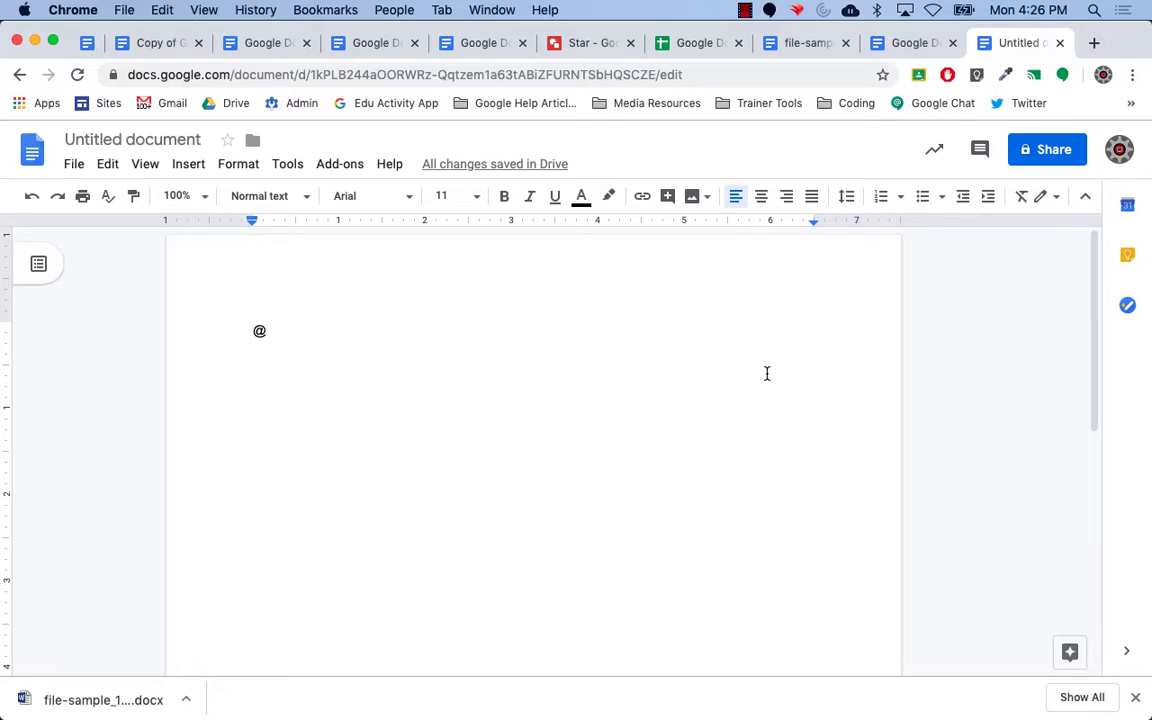
Delete the @ sign and make a copy of the #8 Google Doc File Formatting document.
key(BackSpace)
click(82, 42)
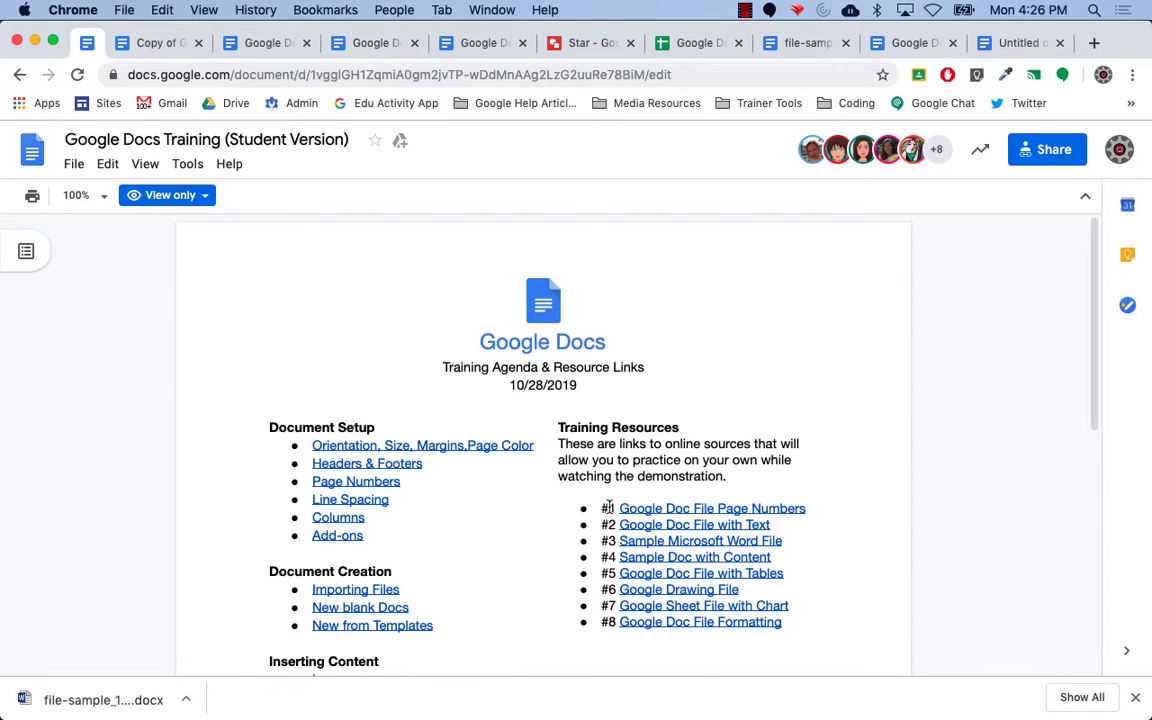
click(663, 624)
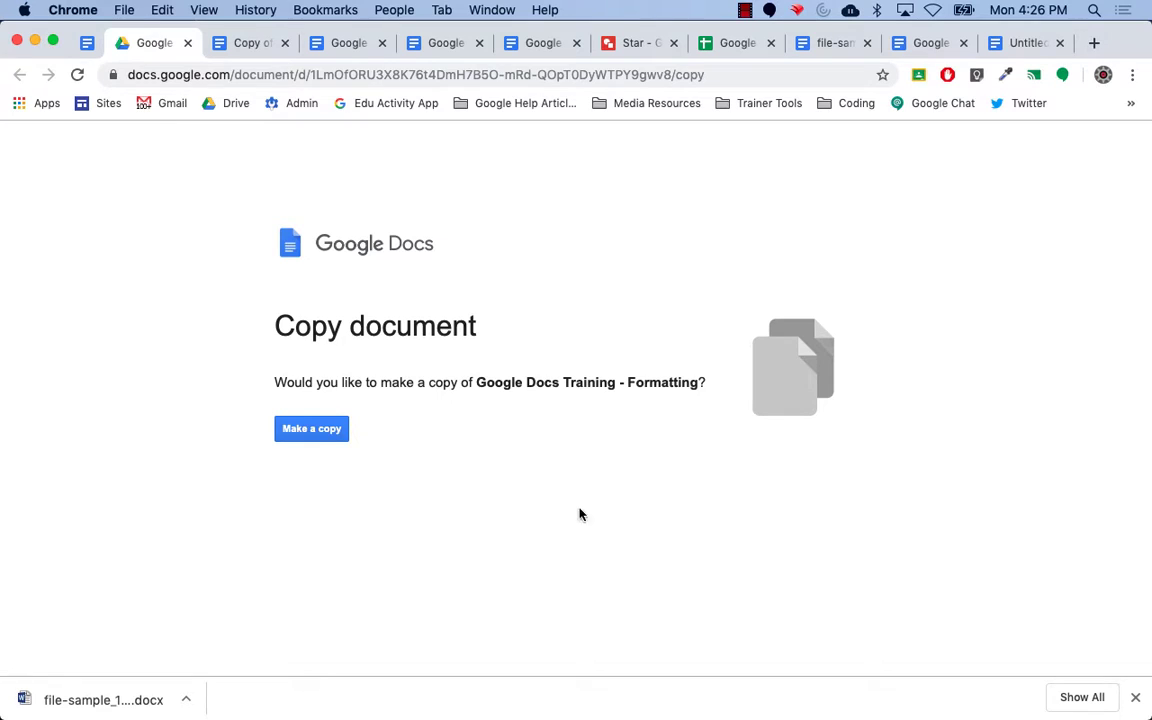
click(319, 432)
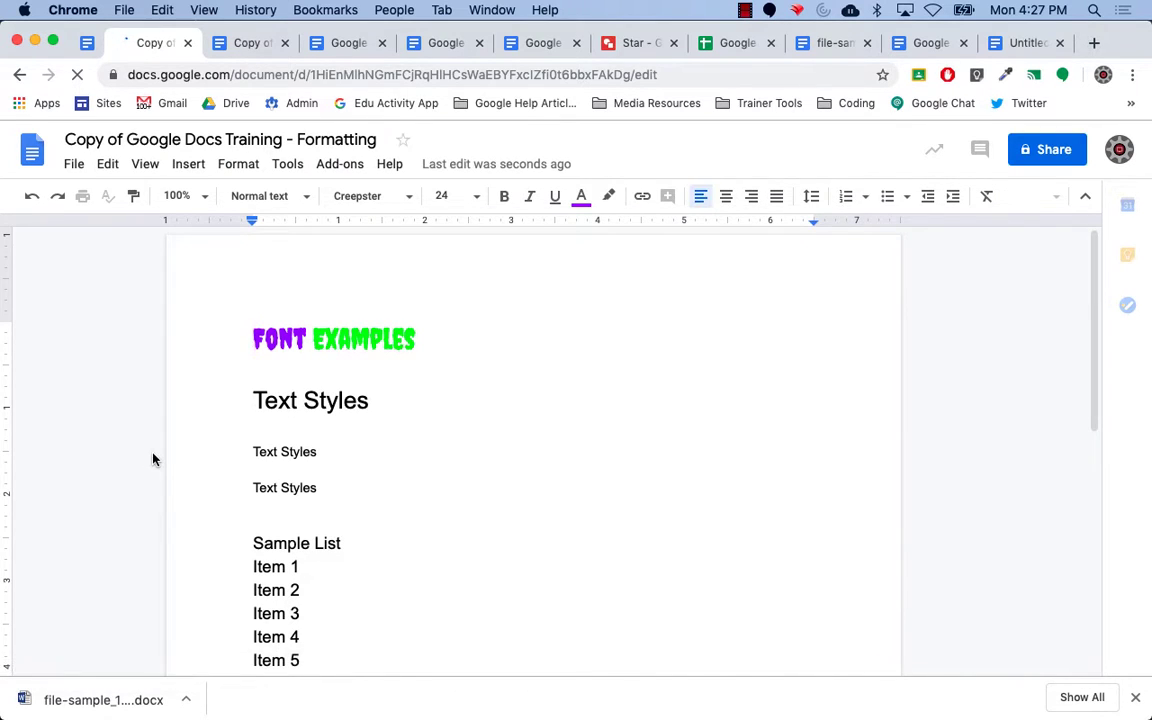
Select the FONT EXAMPLES heading and set its font size to 72.
click(262, 340)
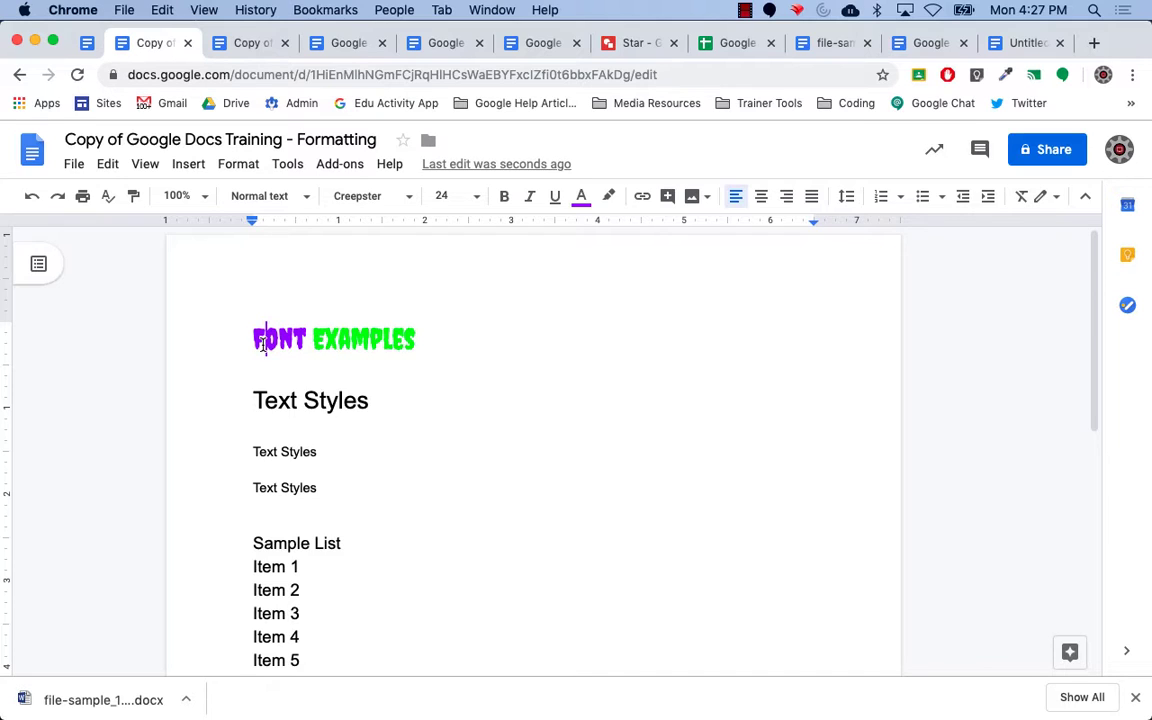
drag(255, 342, 416, 340)
click(476, 196)
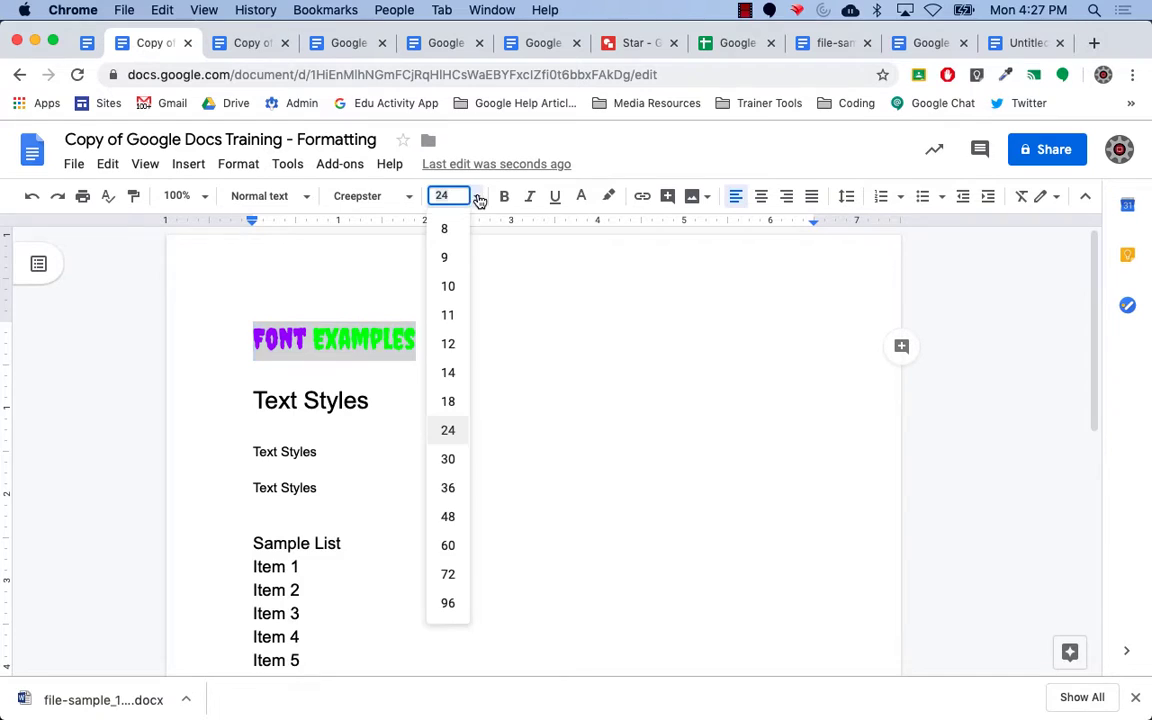
click(452, 574)
click(677, 437)
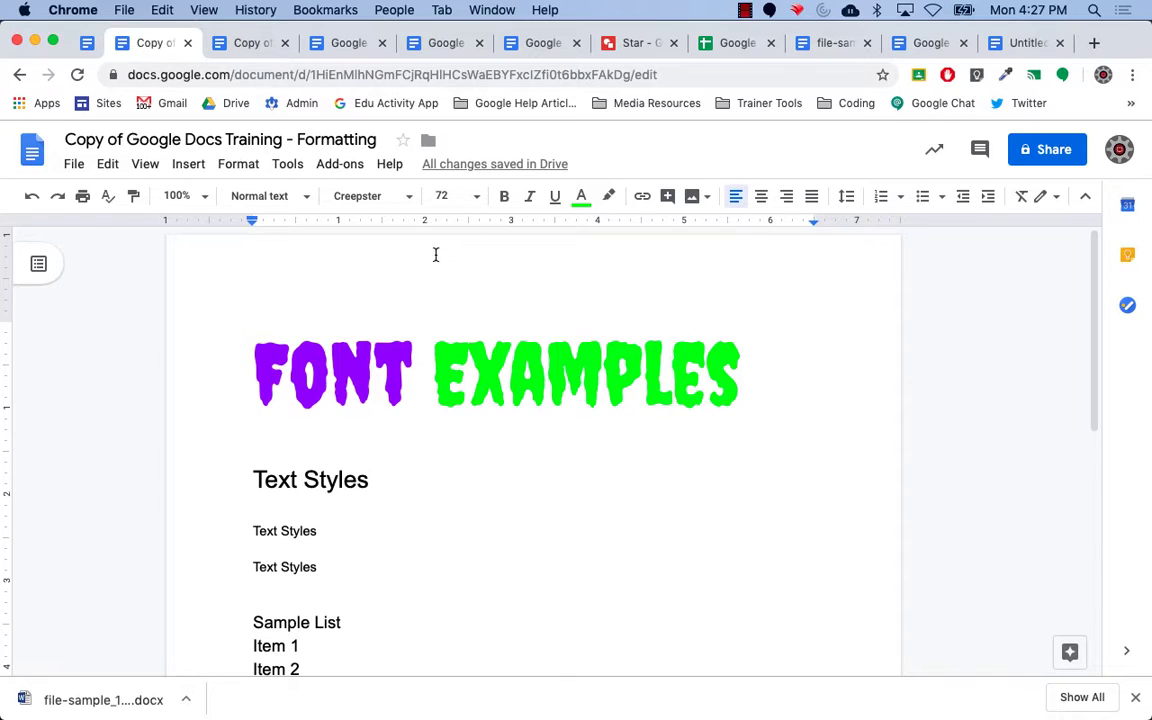
click(411, 198)
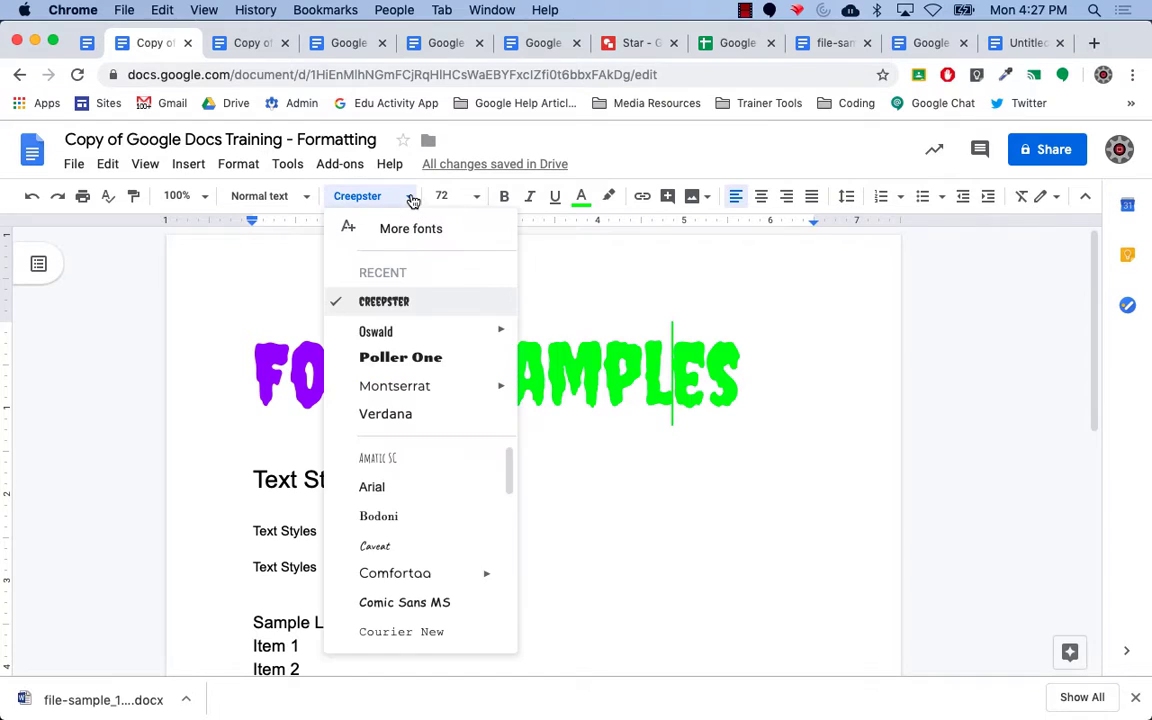
mouse_move(507, 482)
mouse_down()
mouse_move(517, 628)
mouse_move(513, 462)
mouse_up()
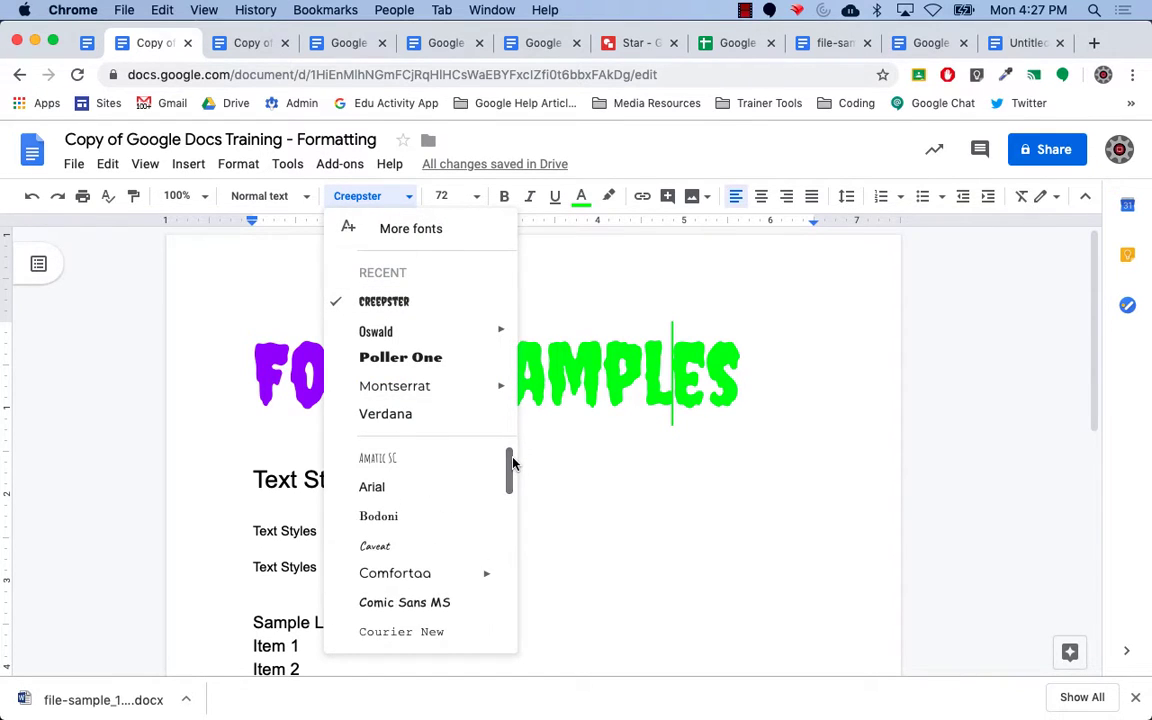
click(417, 230)
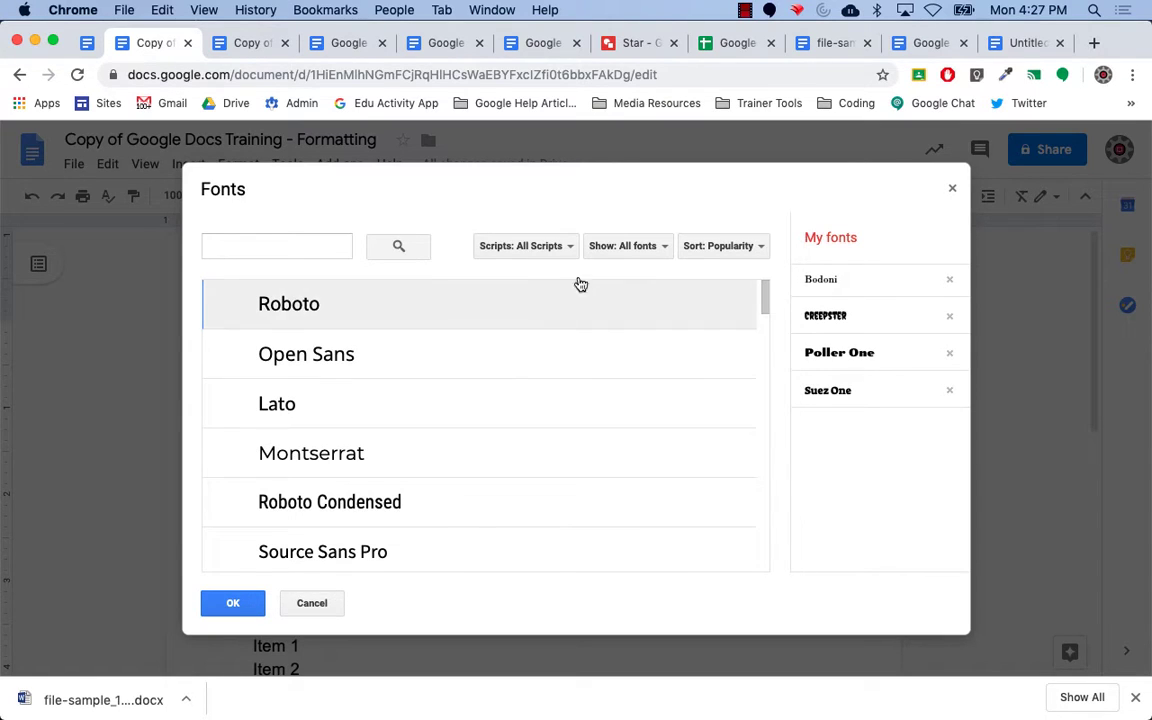
click(563, 248)
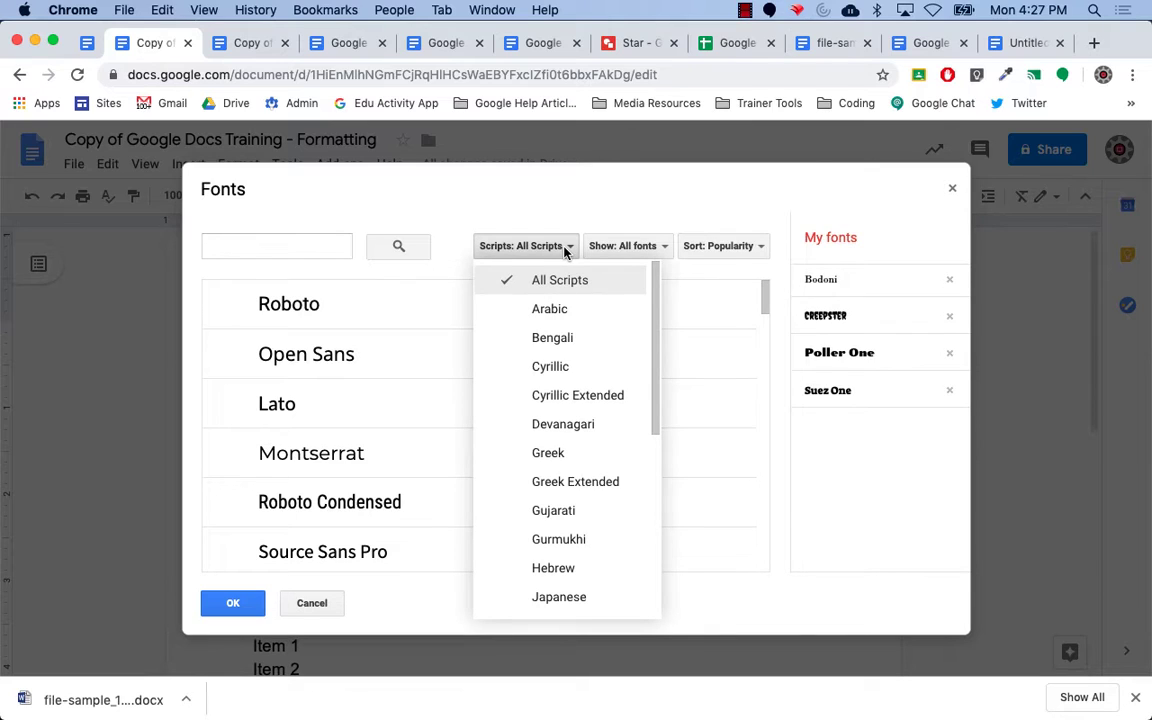
click(644, 247)
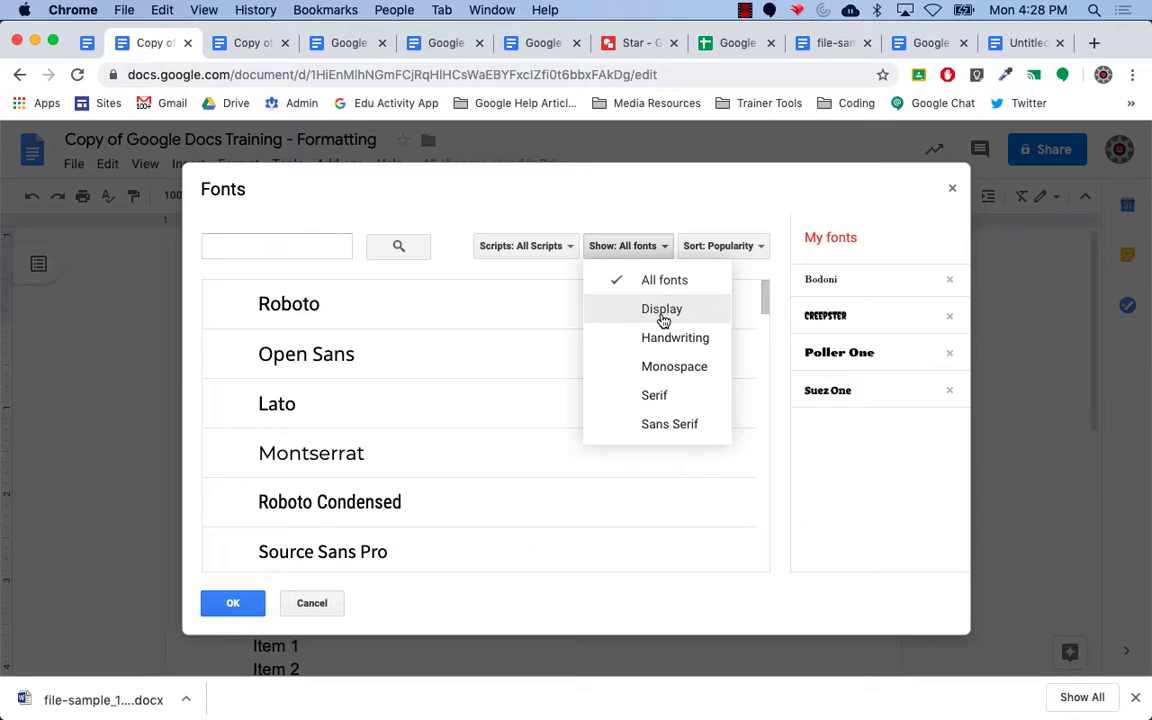
click(810, 198)
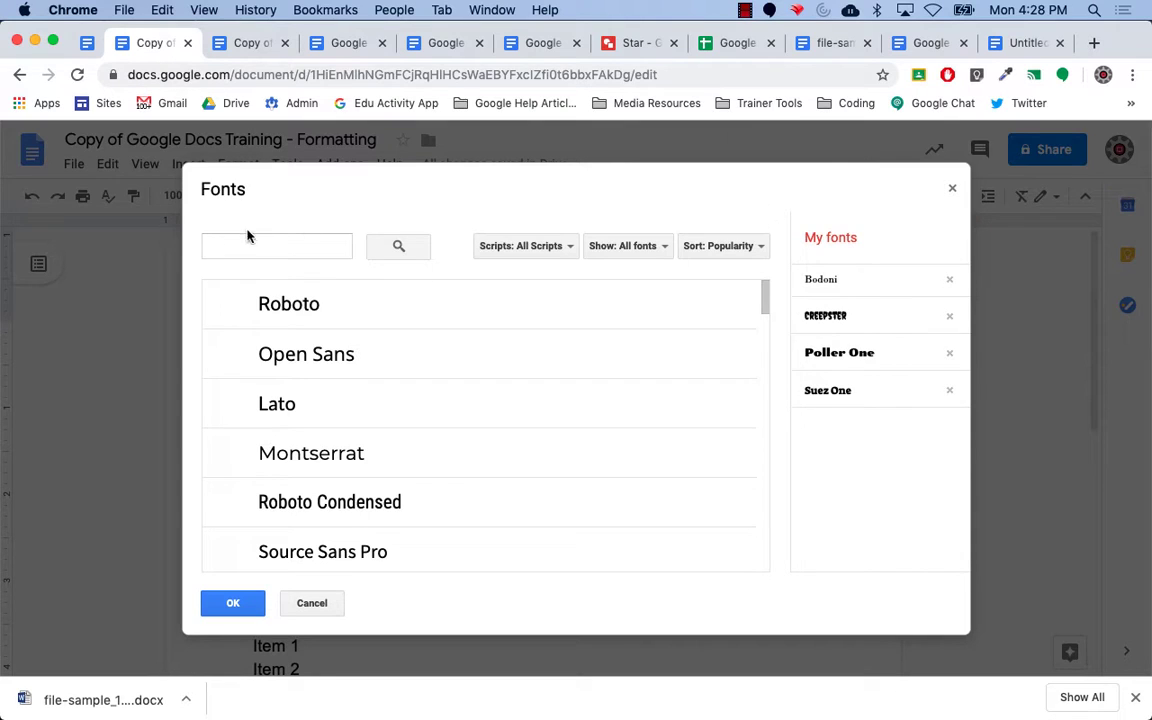
click(273, 247)
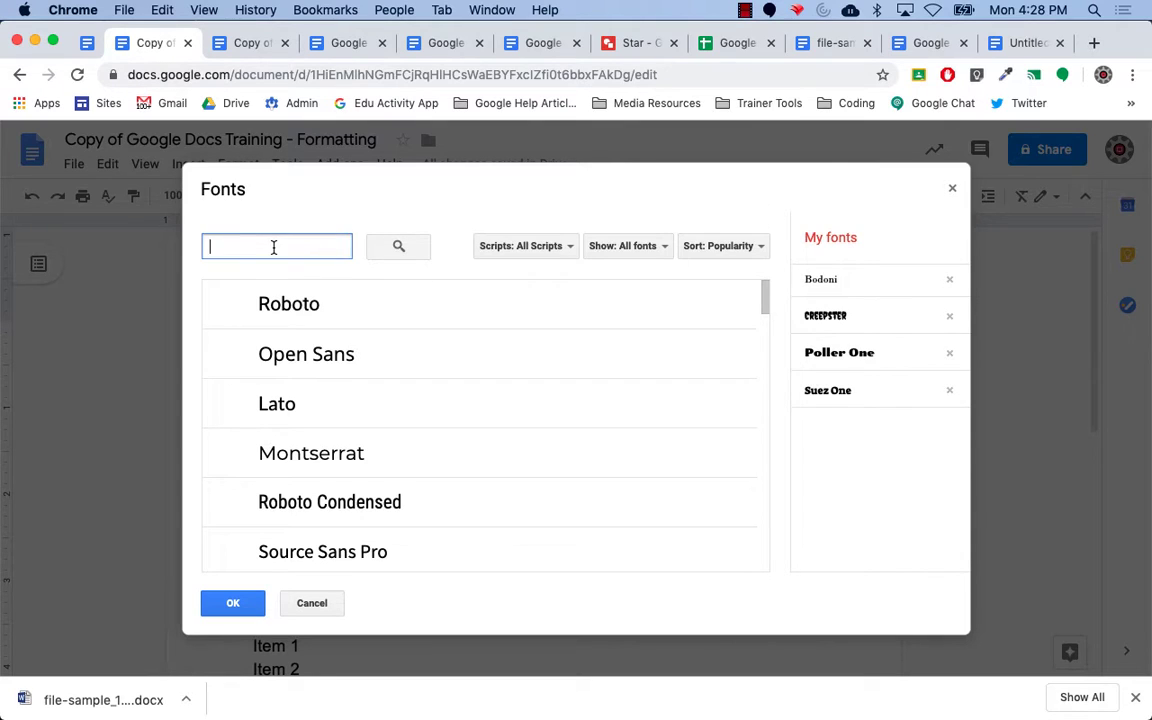
text(creep)
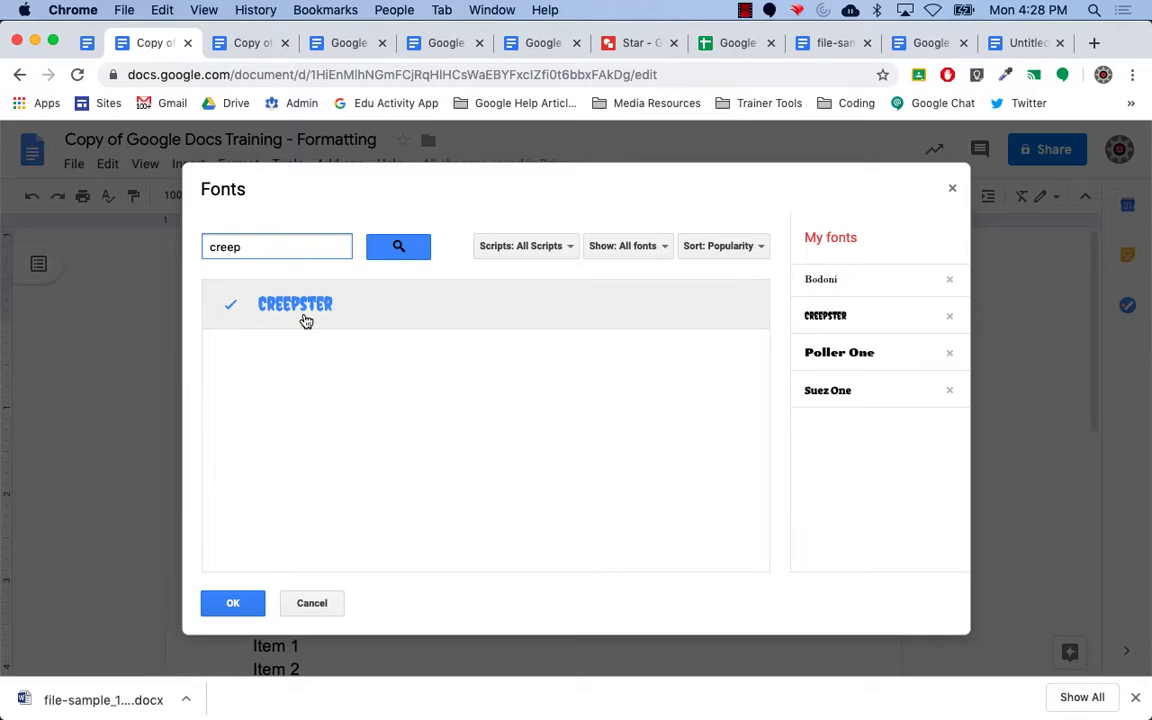
click(314, 604)
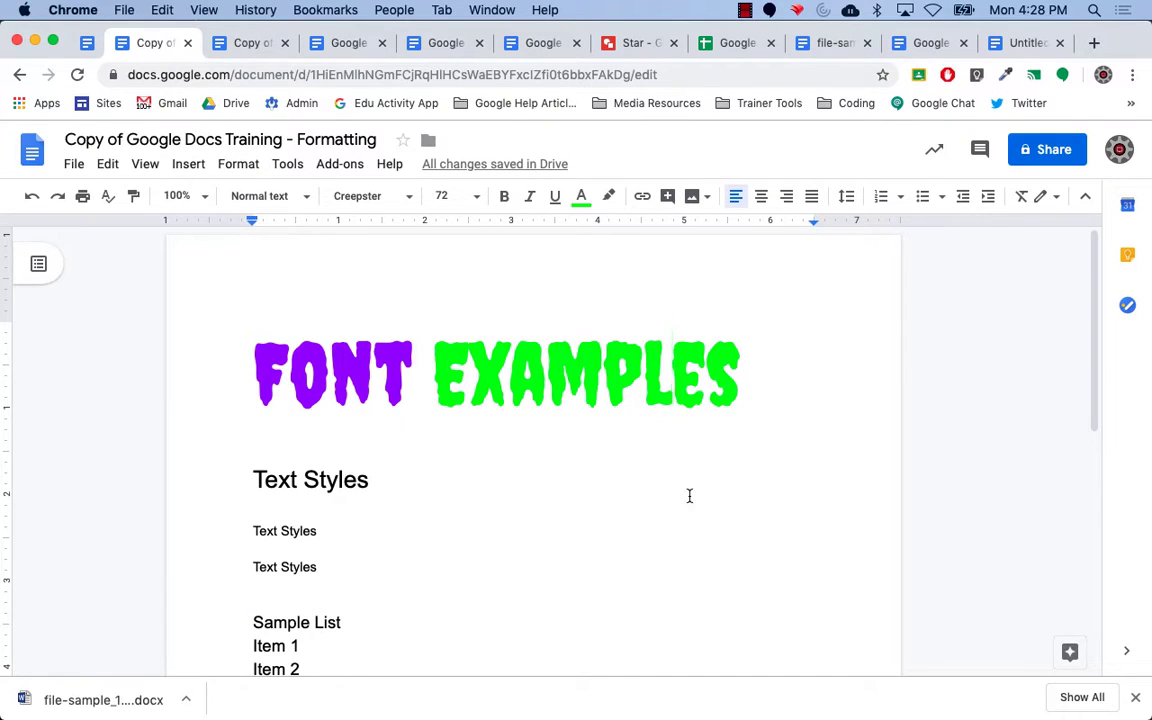
drag(1098, 357, 1100, 473)
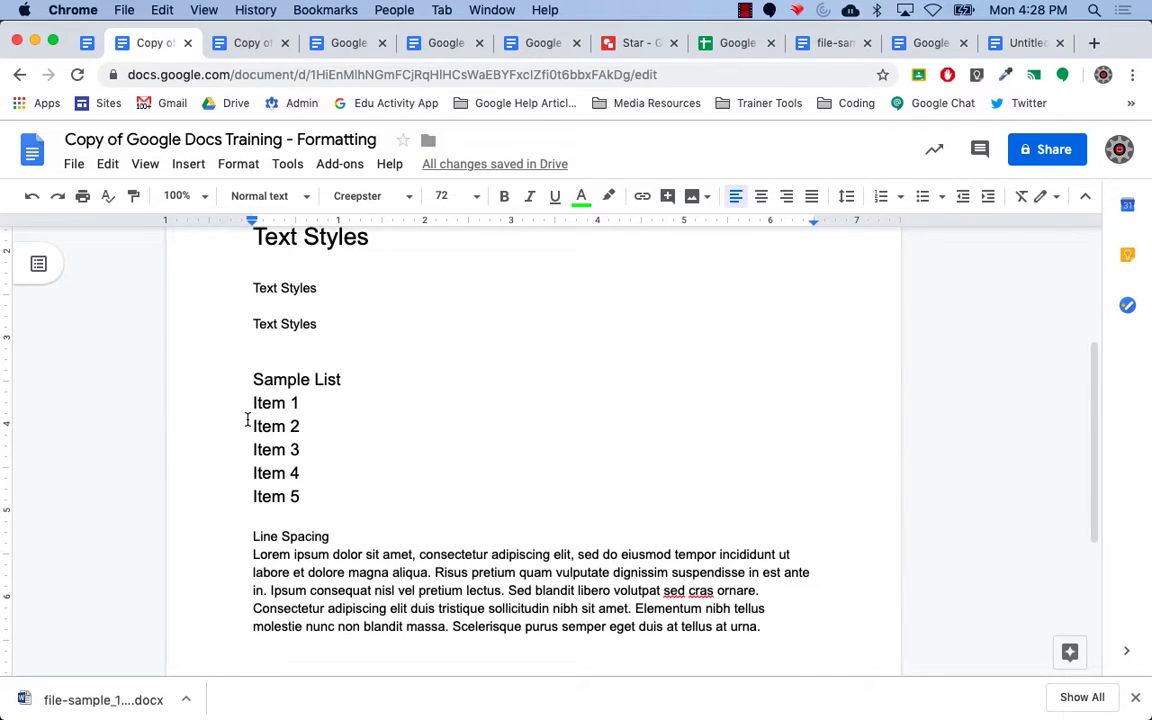
Bullet Item 1 through Item 5 under Sample List and select all the bullets.
drag(283, 423, 310, 498)
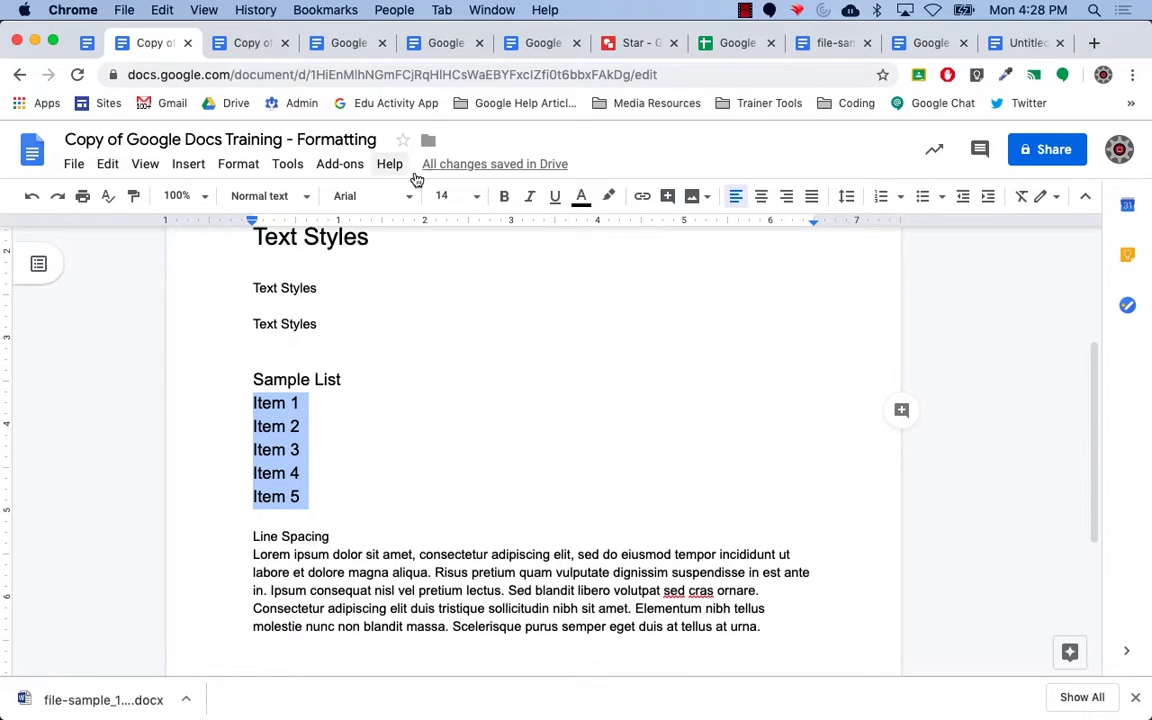
click(924, 201)
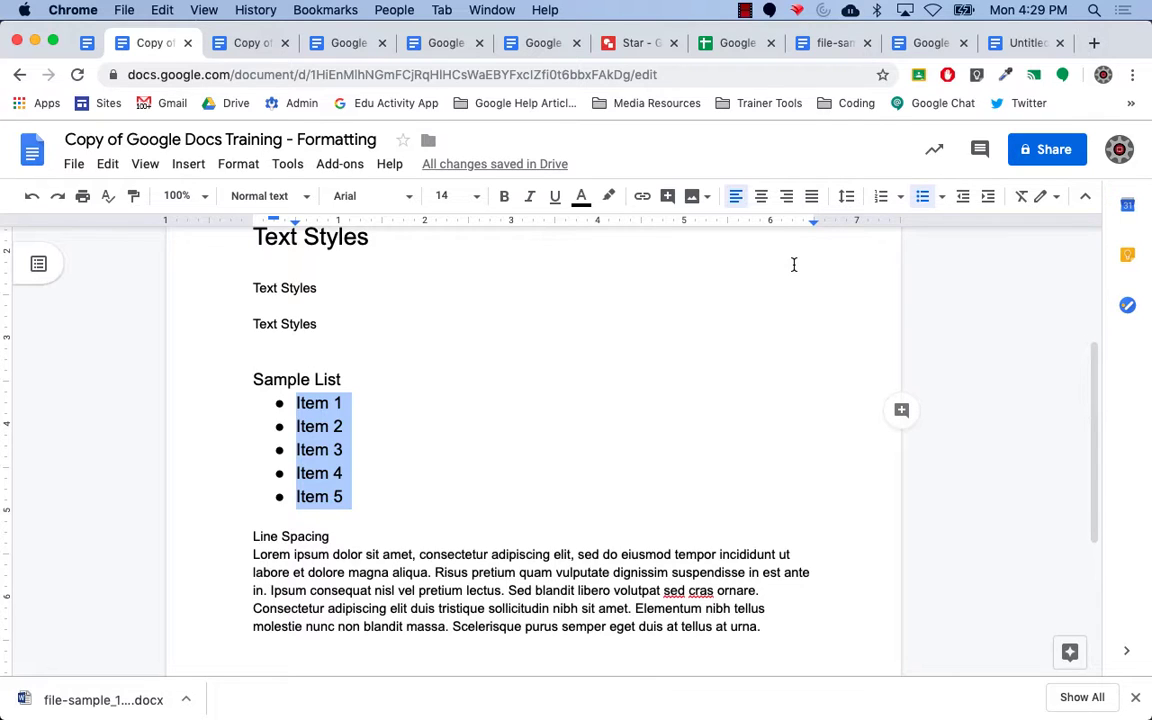
click(278, 401)
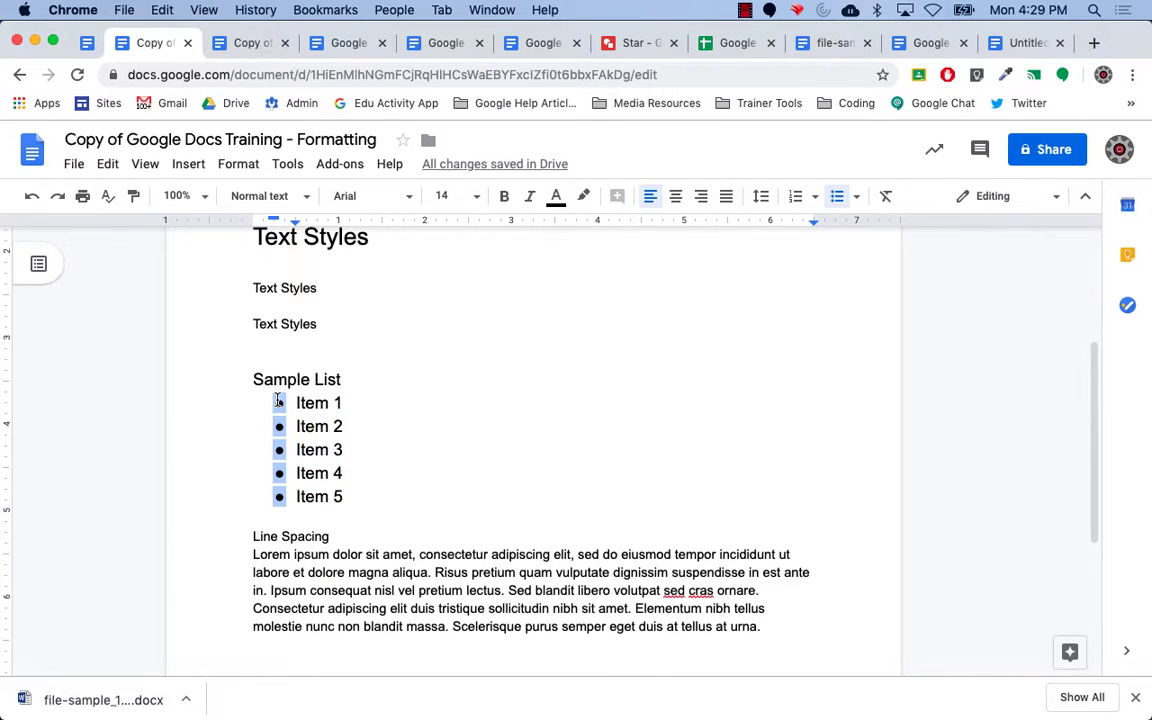
Replace the Sample List bullets with the skull emoji from the Special characters Emoji category.
click(200, 167)
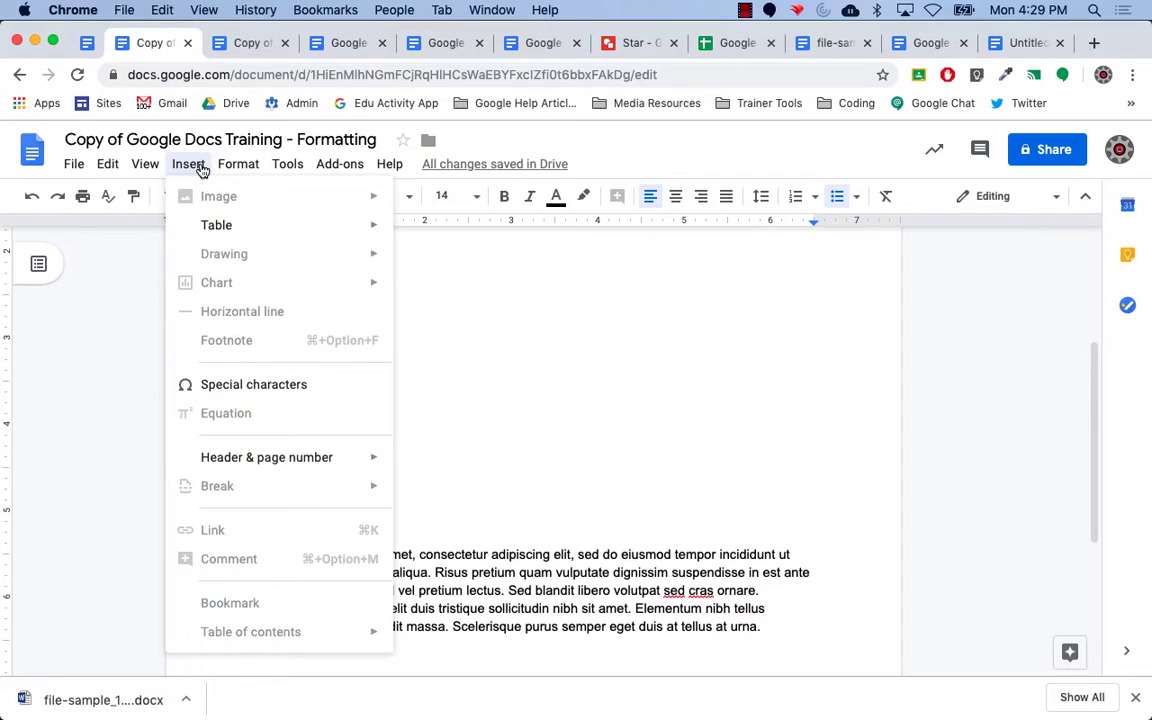
click(249, 388)
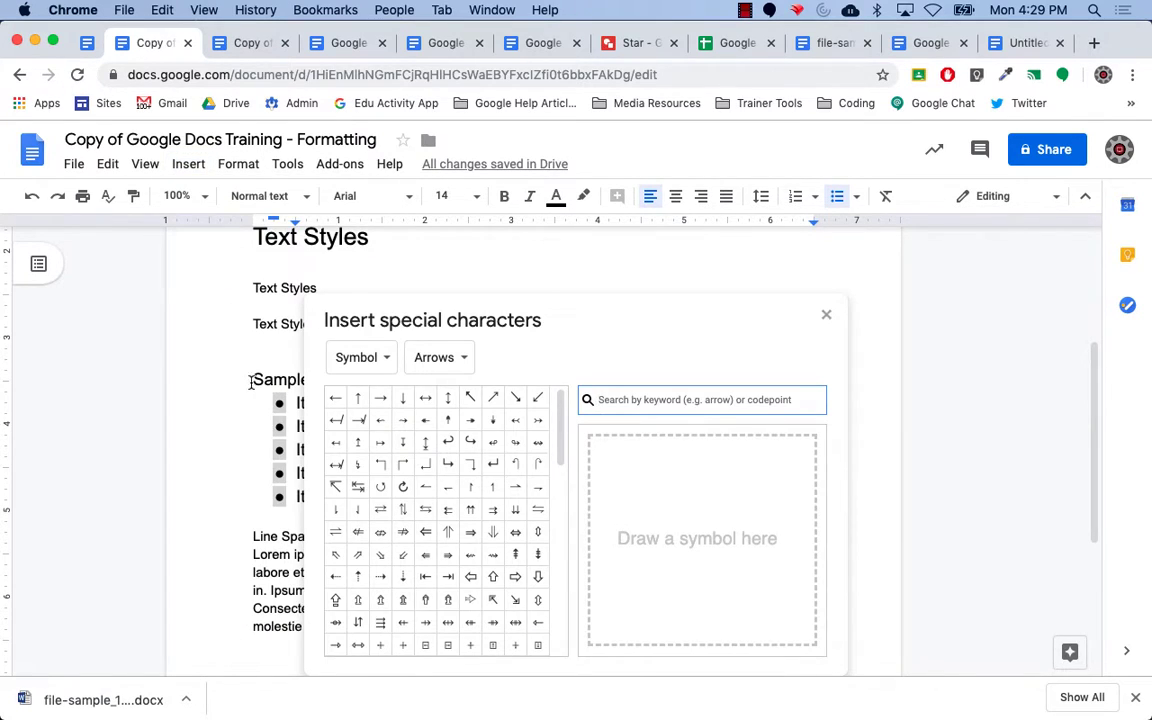
click(384, 357)
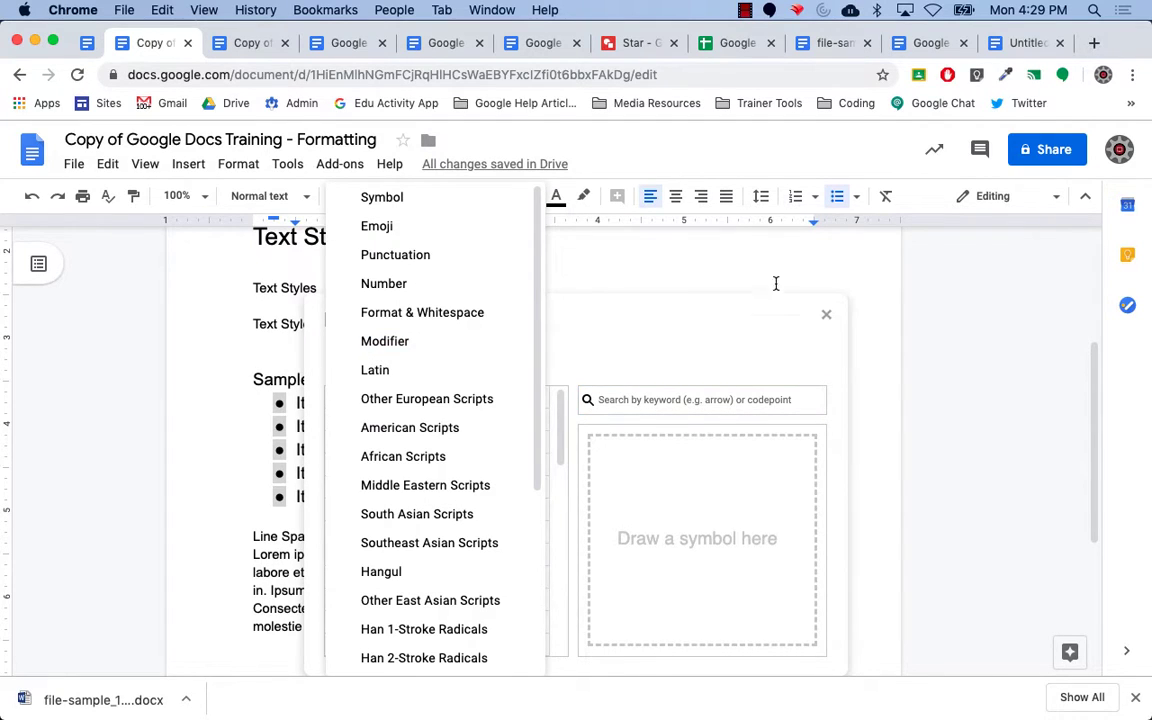
click(826, 315)
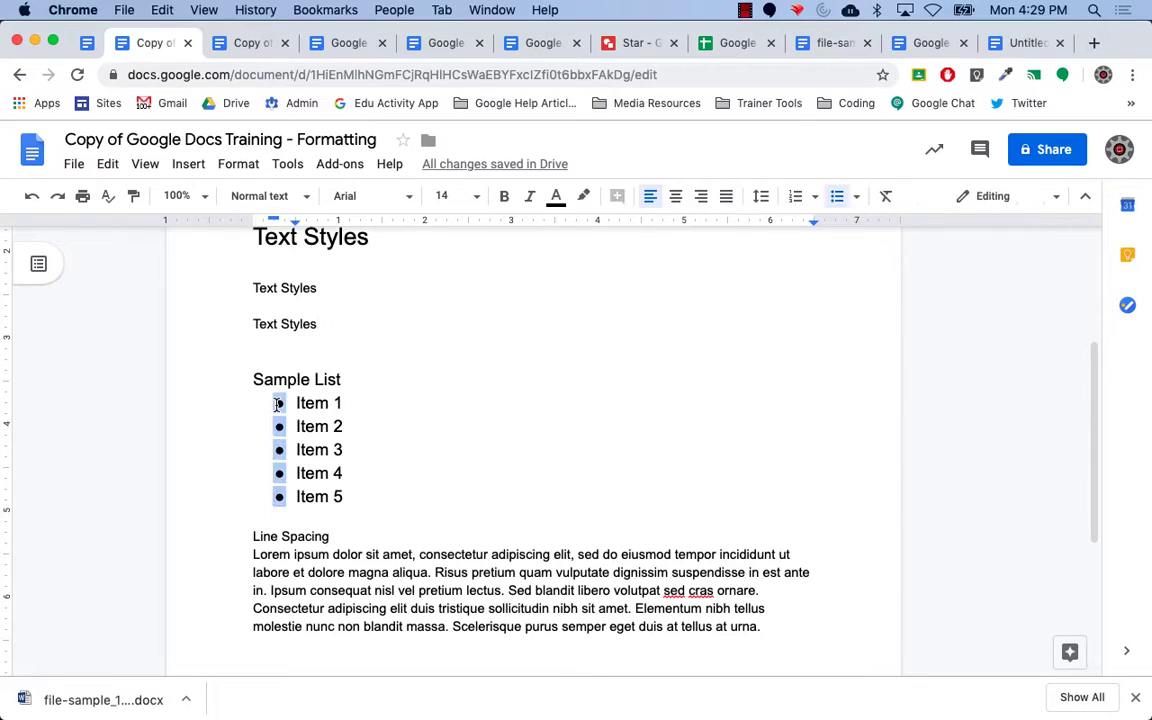
click(192, 165)
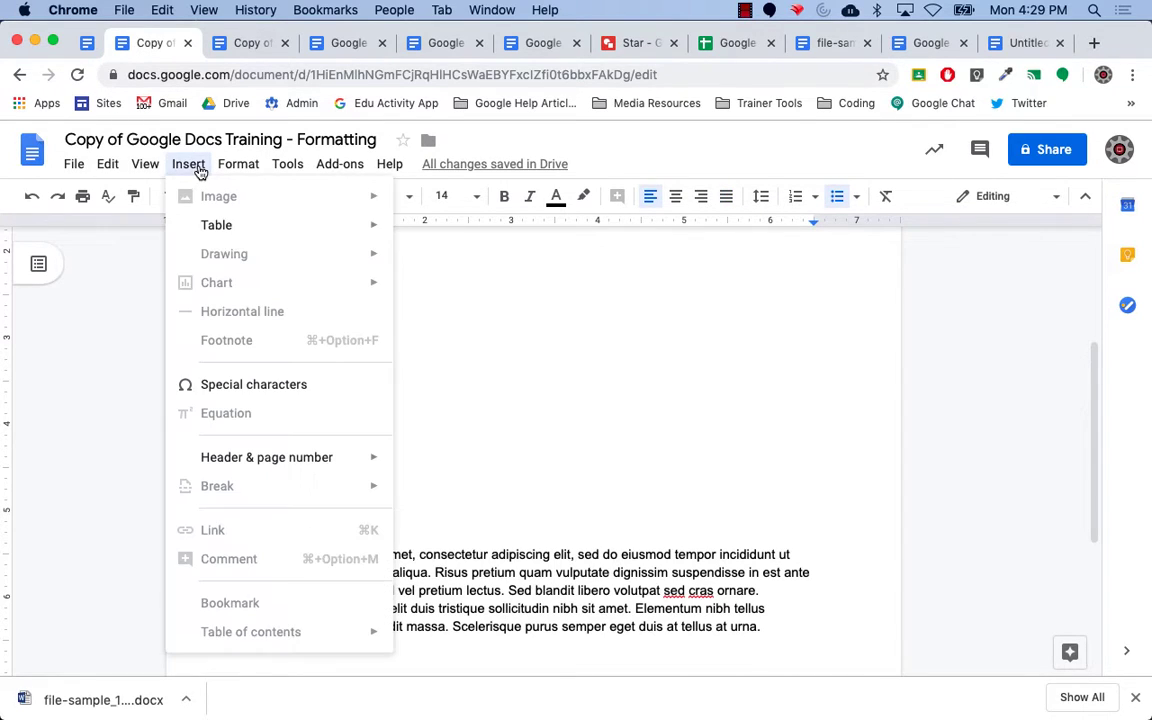
click(226, 386)
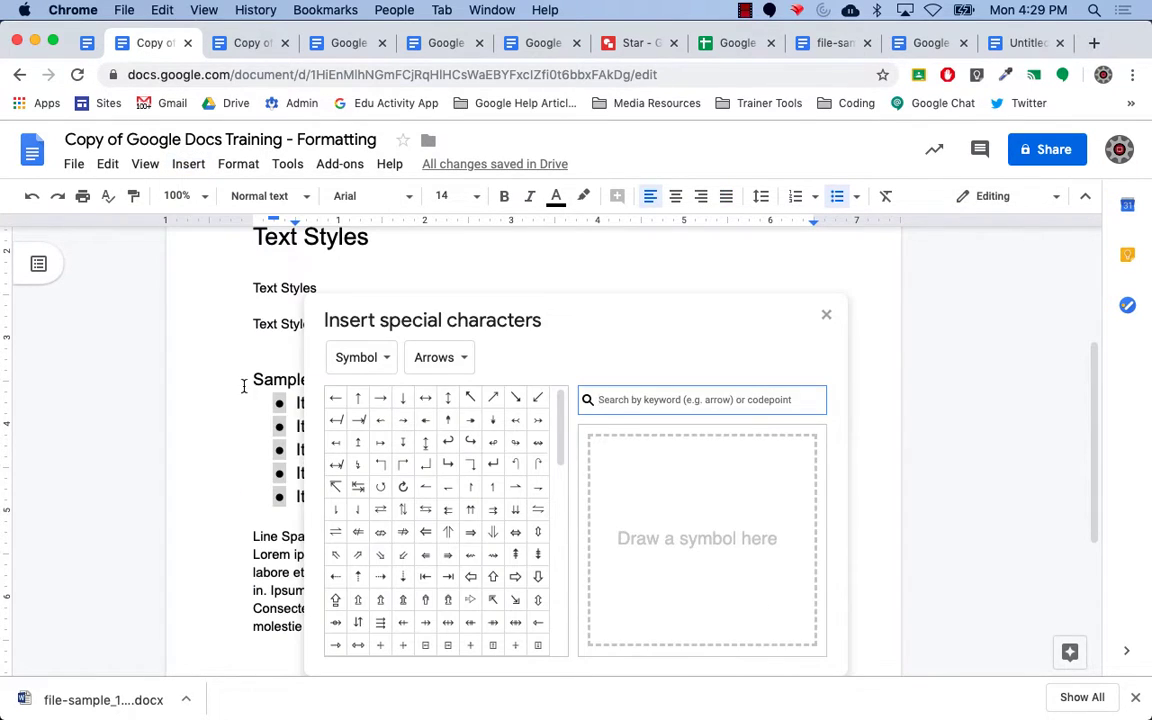
click(386, 358)
click(376, 367)
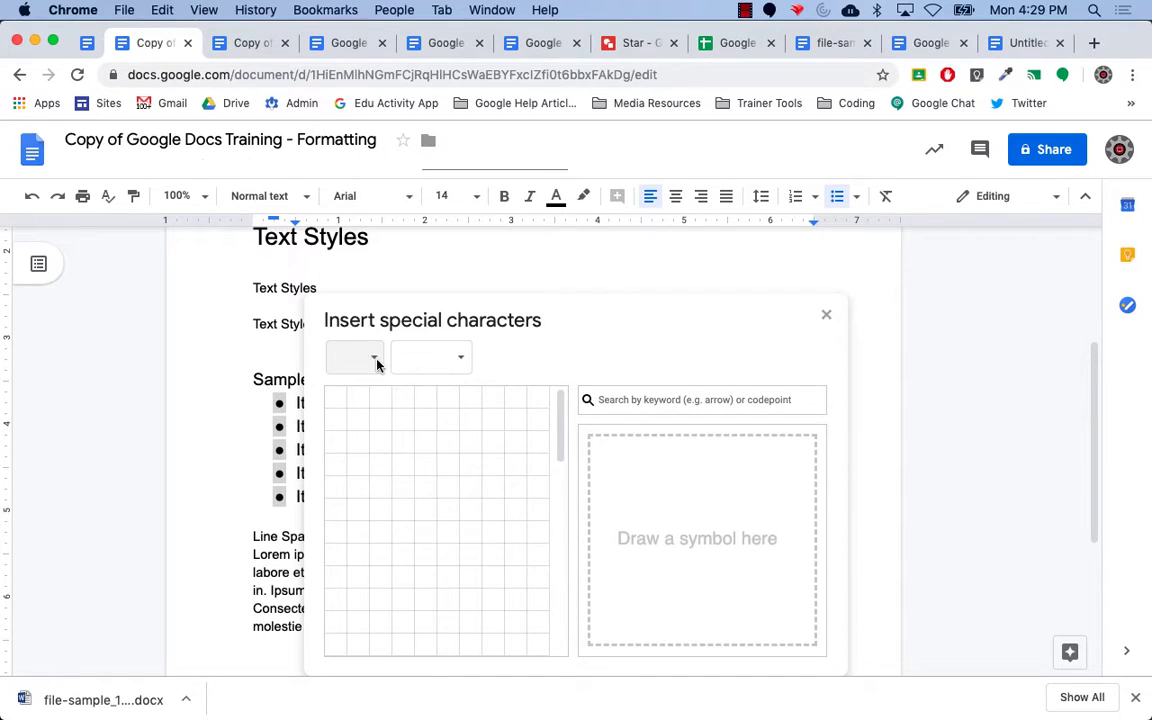
click(375, 362)
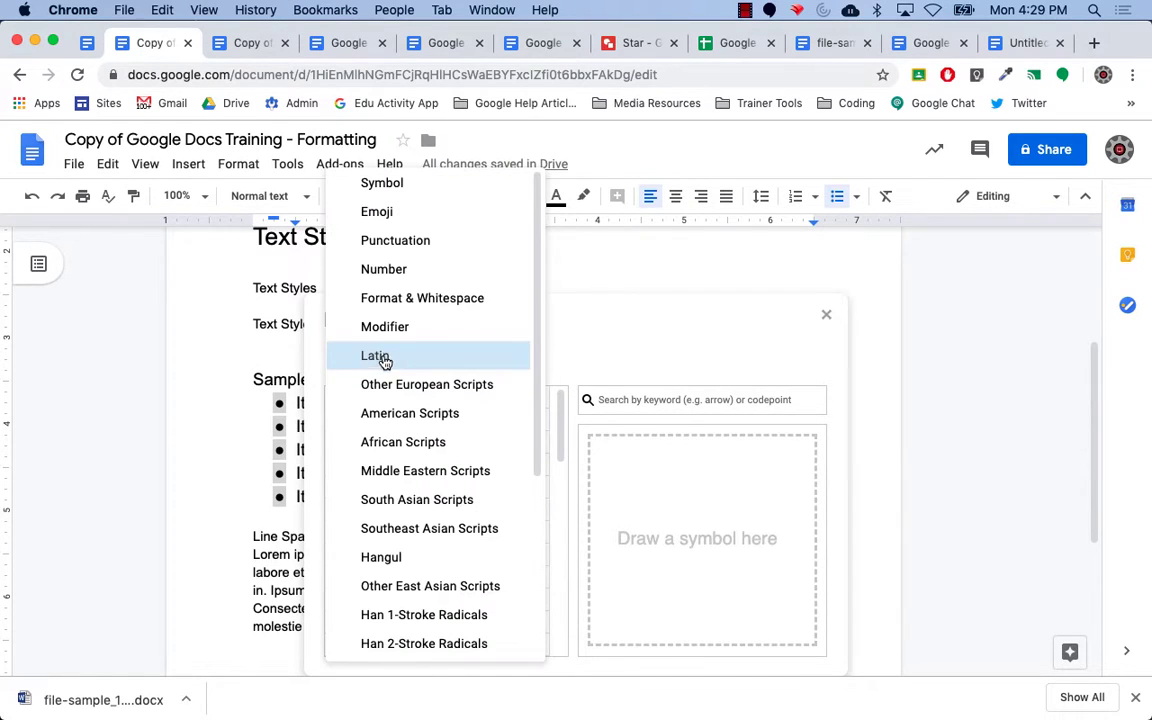
click(377, 213)
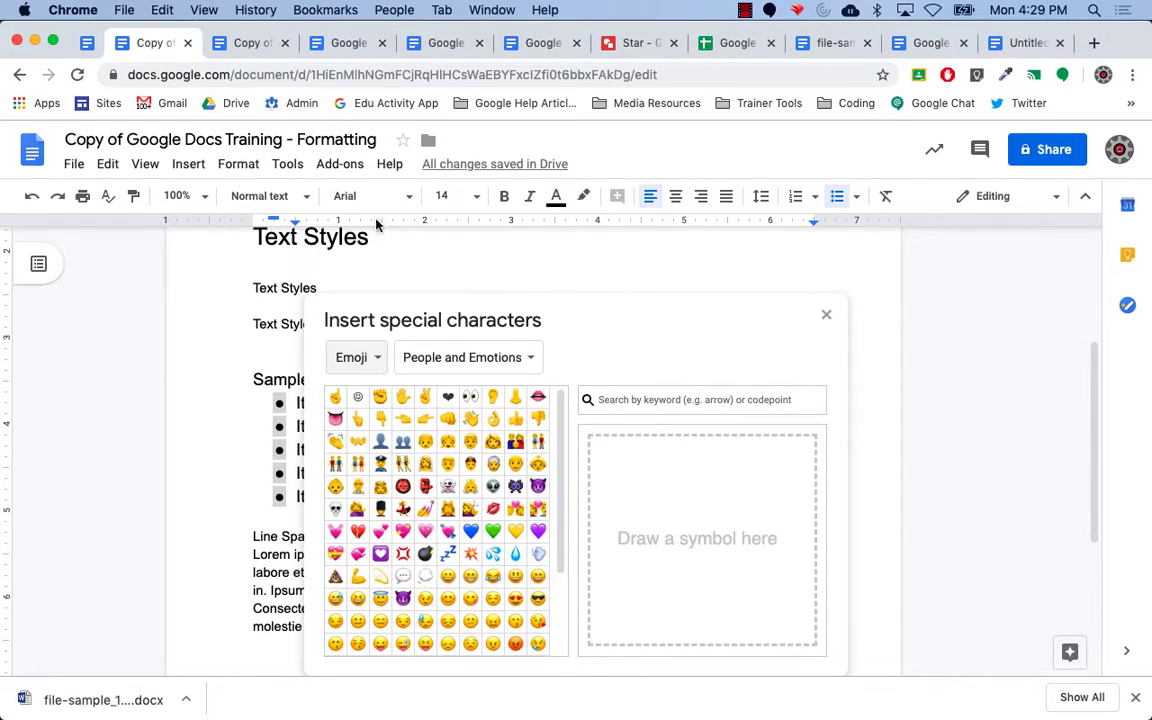
click(334, 511)
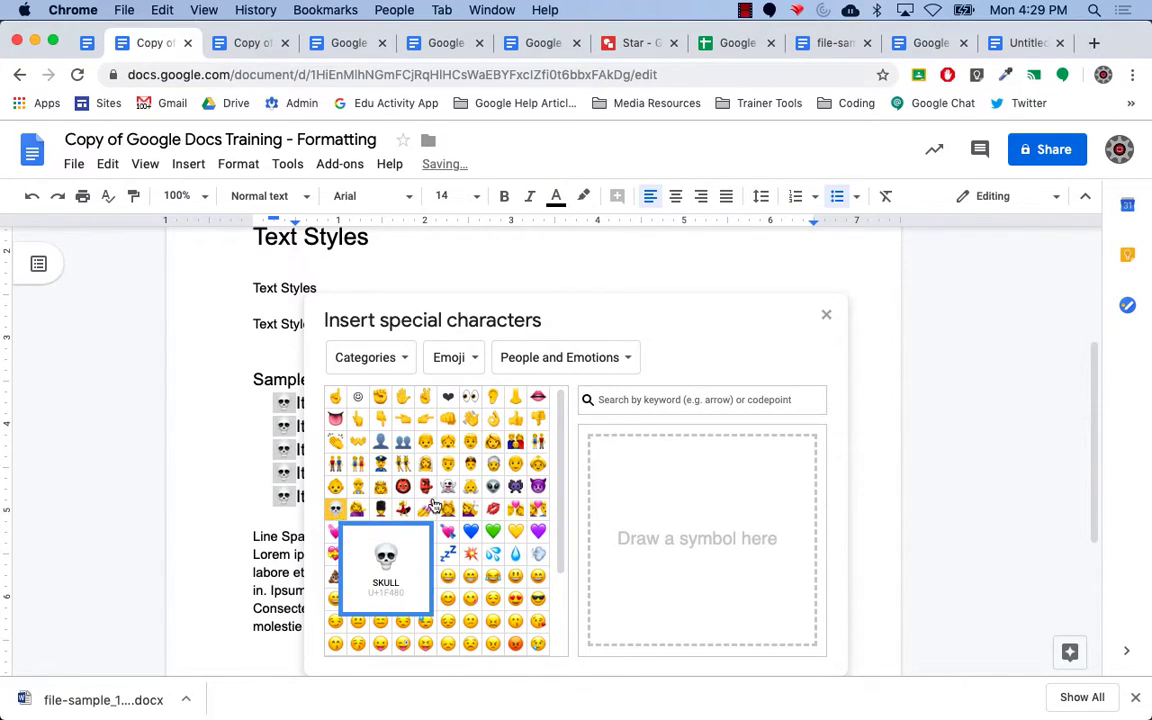
click(826, 317)
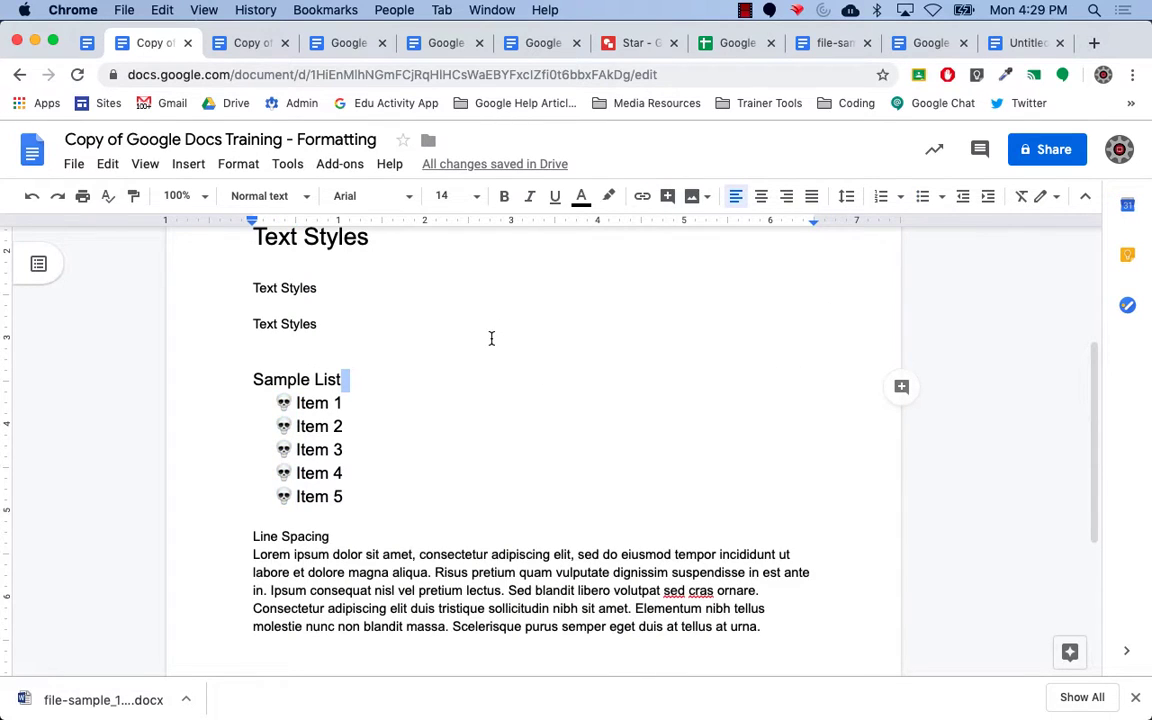
key(super+equal)
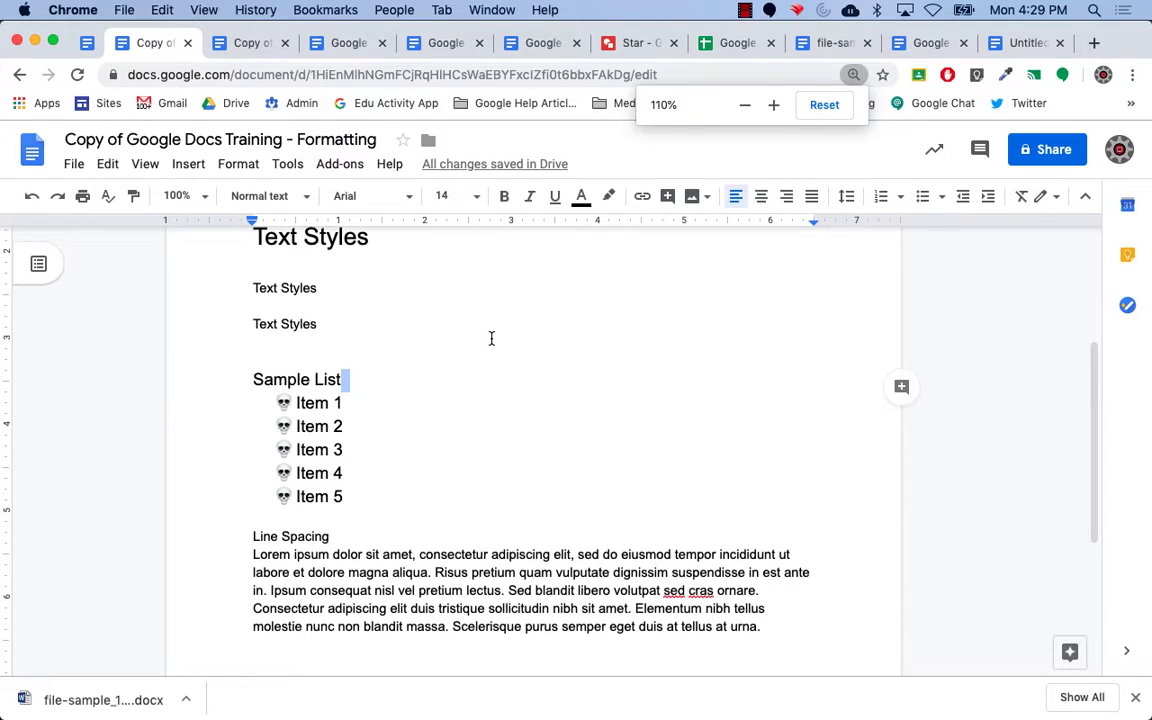
key(super+equal)
key(super+equal)
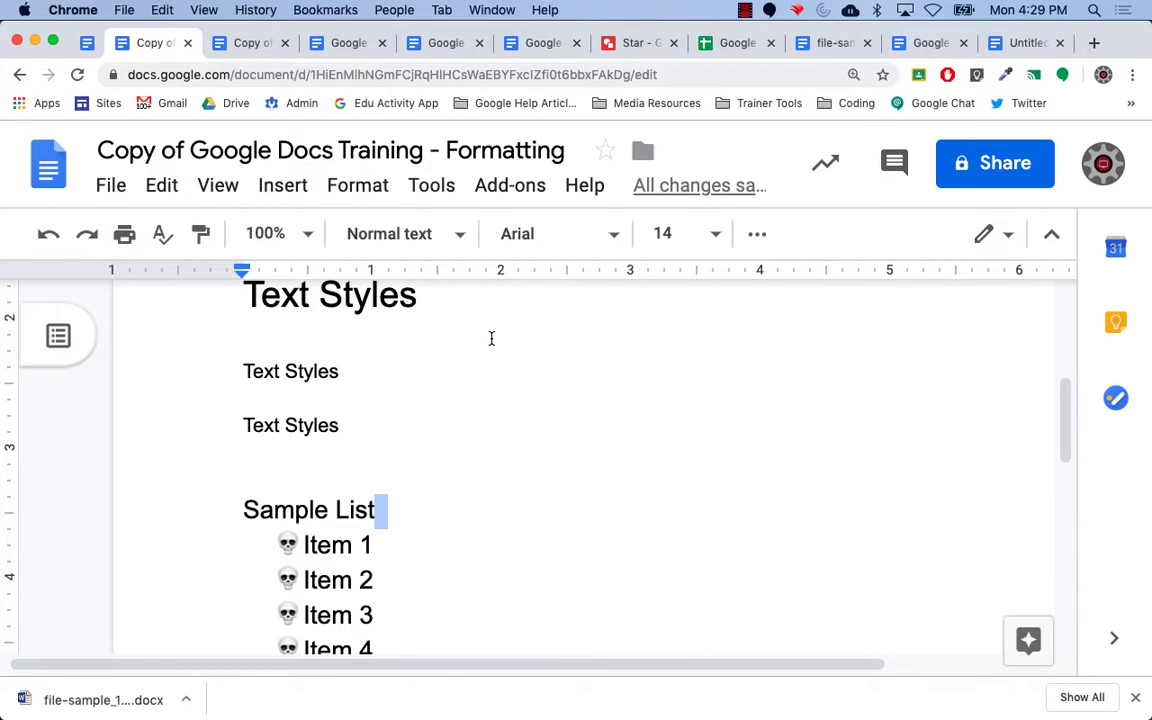
key(super+minus)
key(super+minus)
key(super+minus)
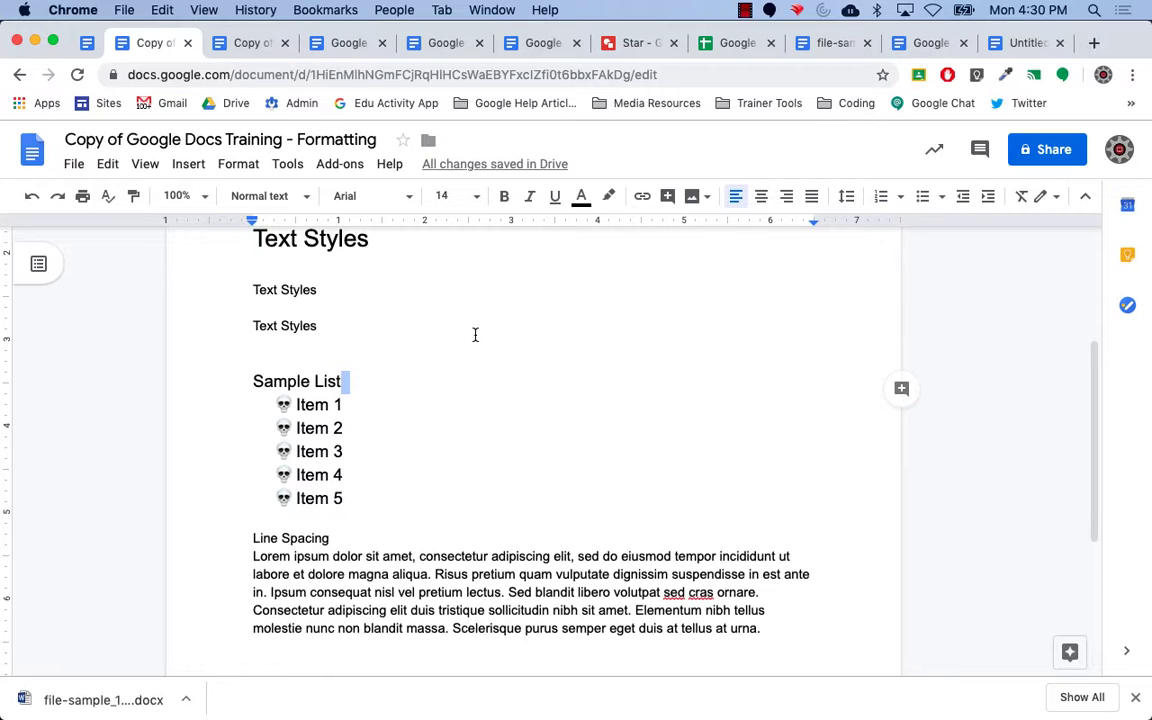
scroll(460, 352, up, 5)
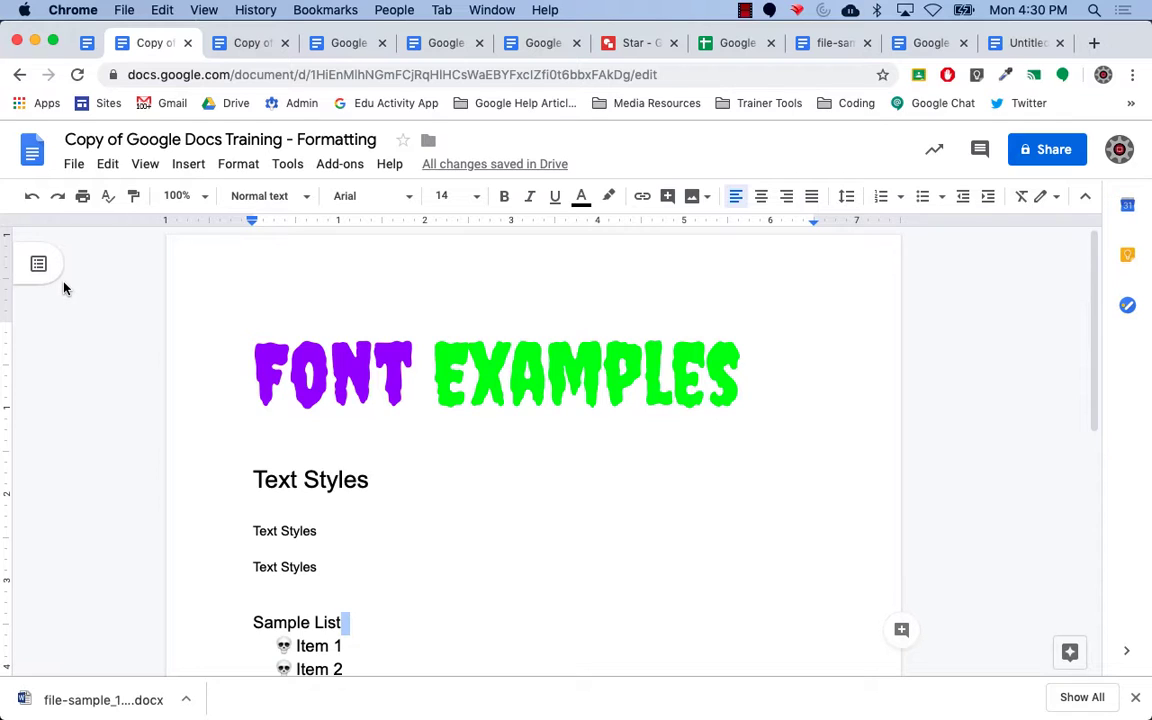
click(76, 165)
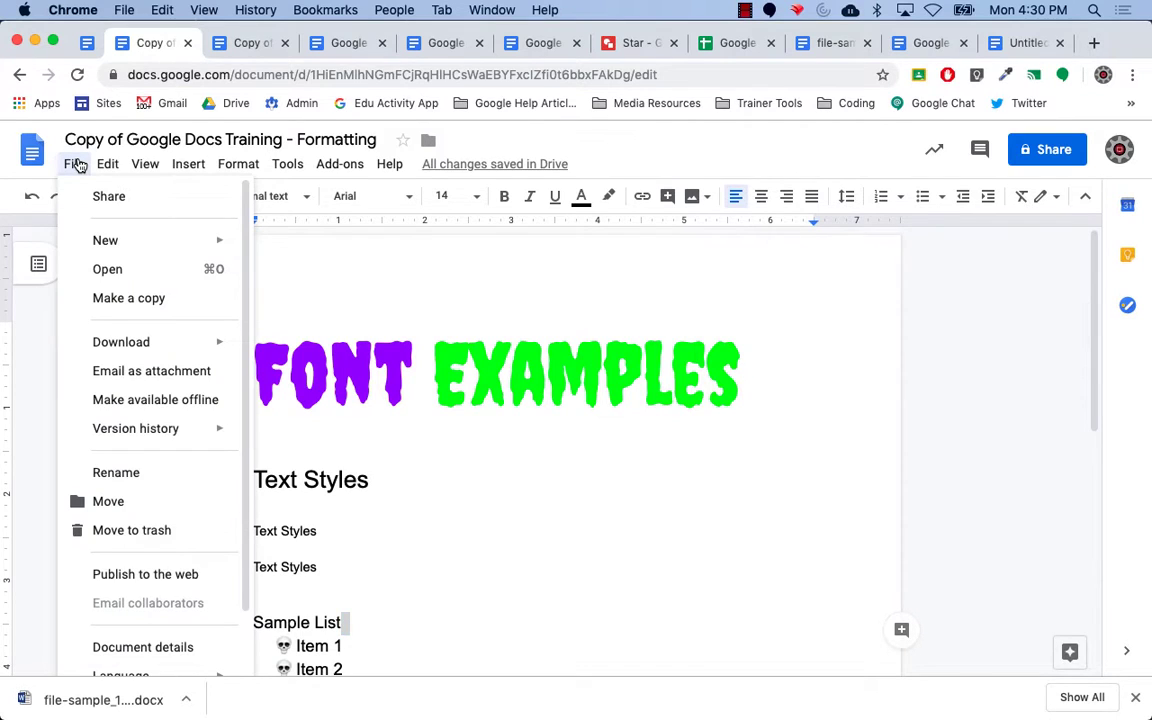
mouse_move(146, 345)
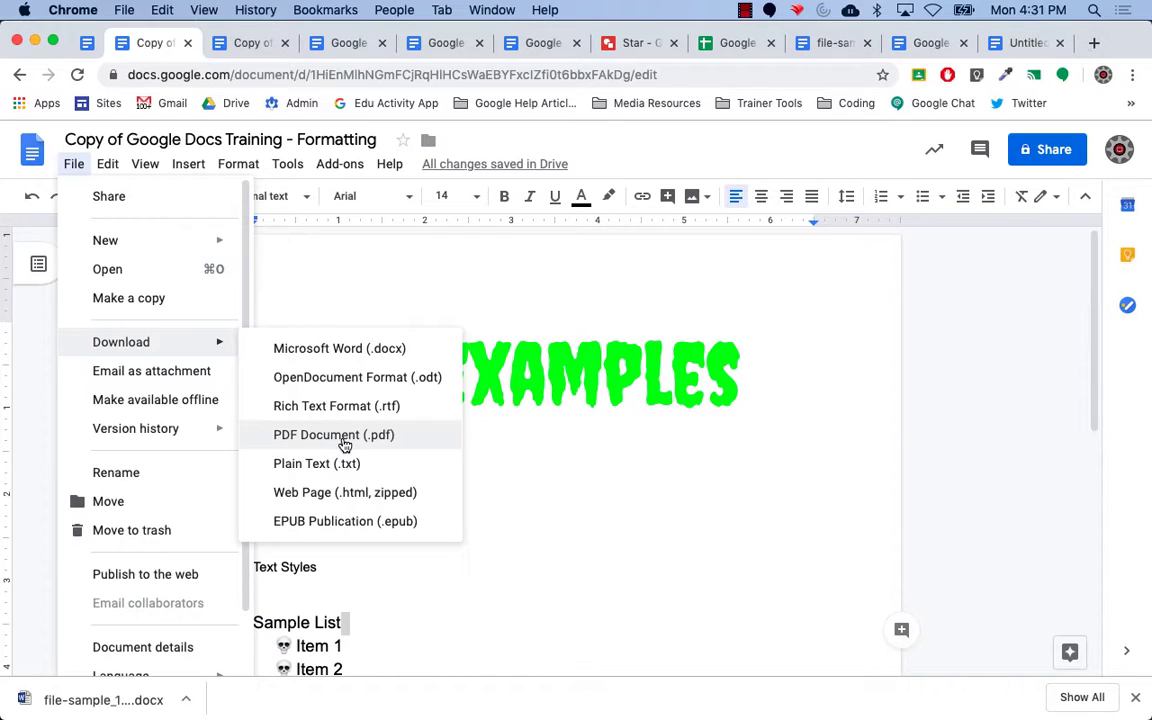
click(950, 386)
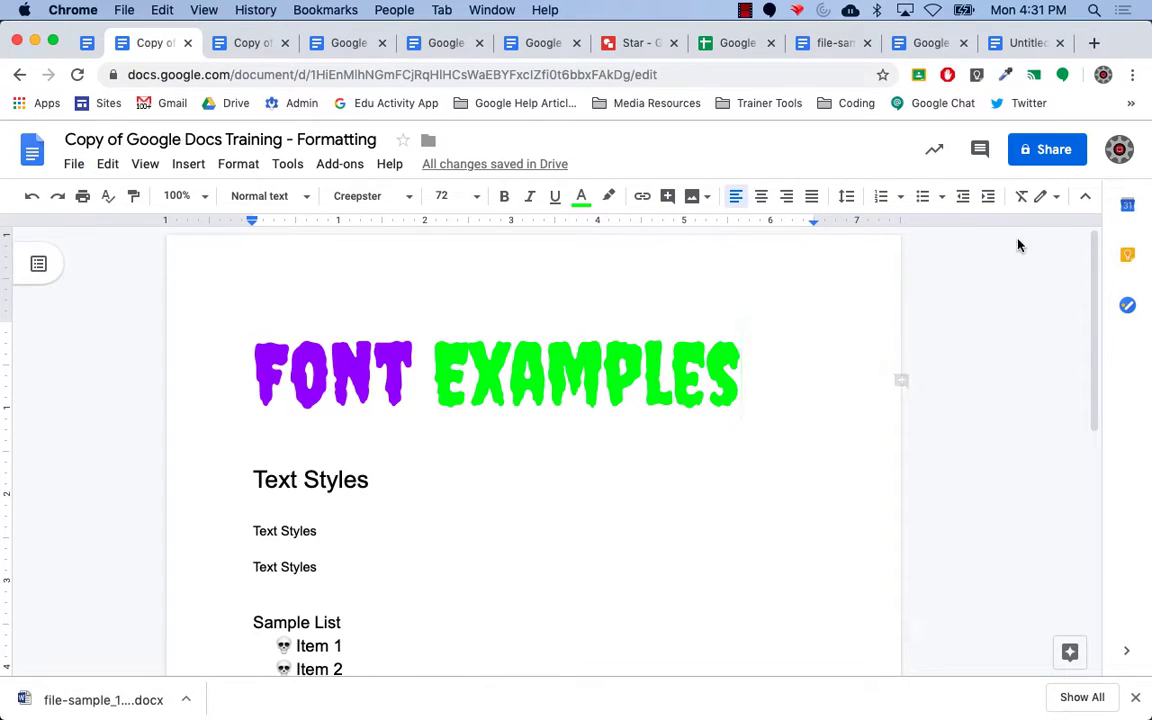
click(1038, 156)
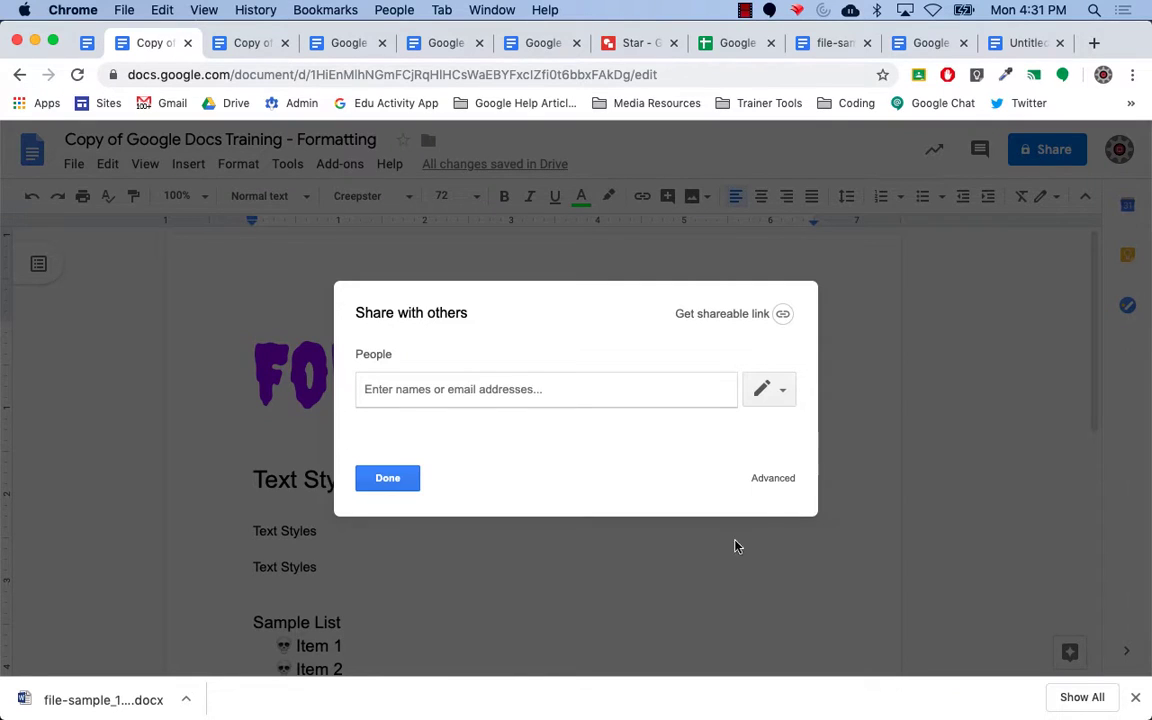
click(770, 479)
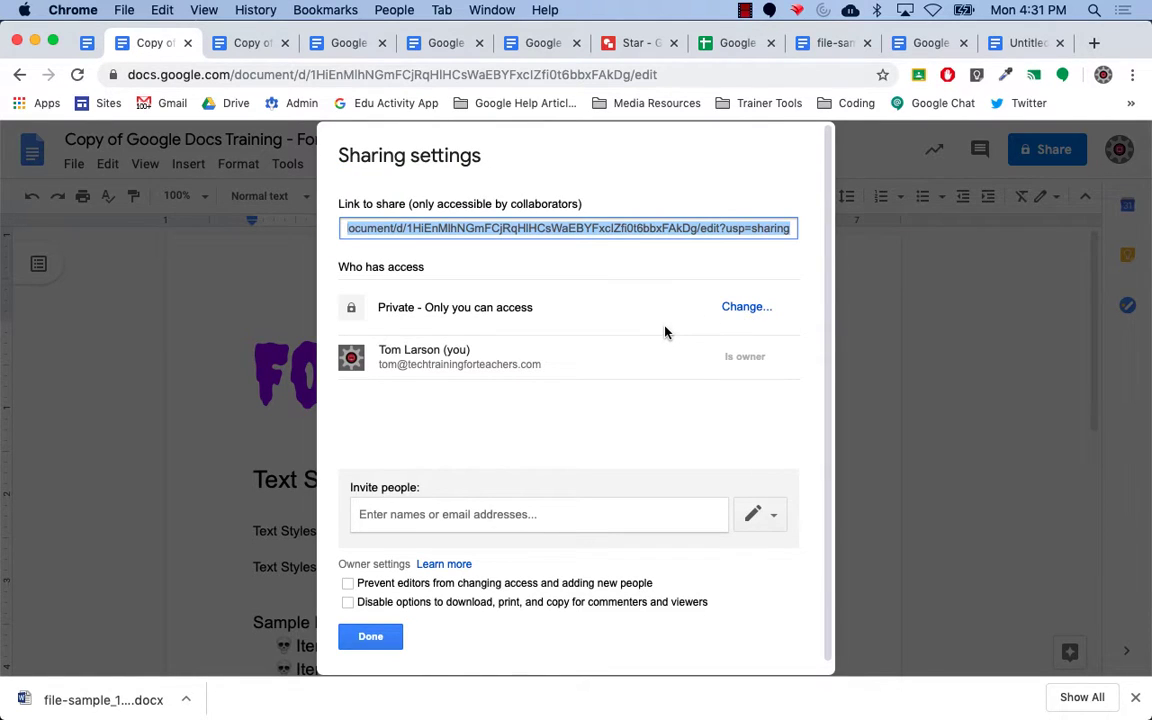
click(741, 310)
click(380, 320)
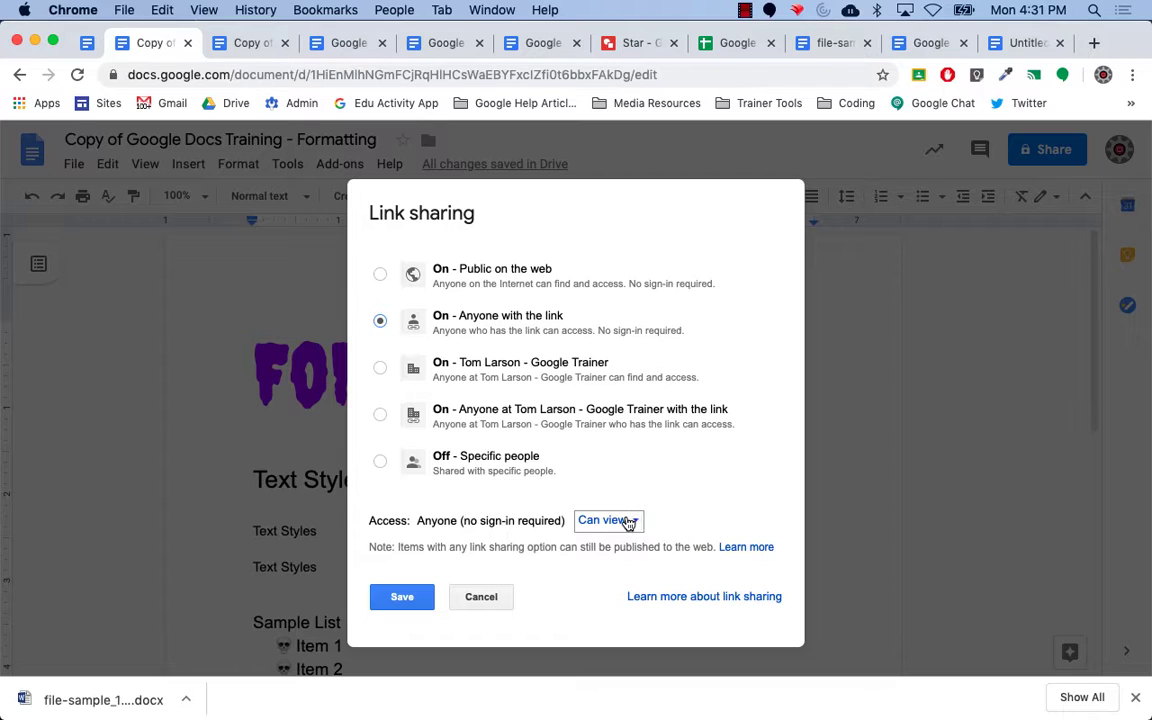
click(480, 597)
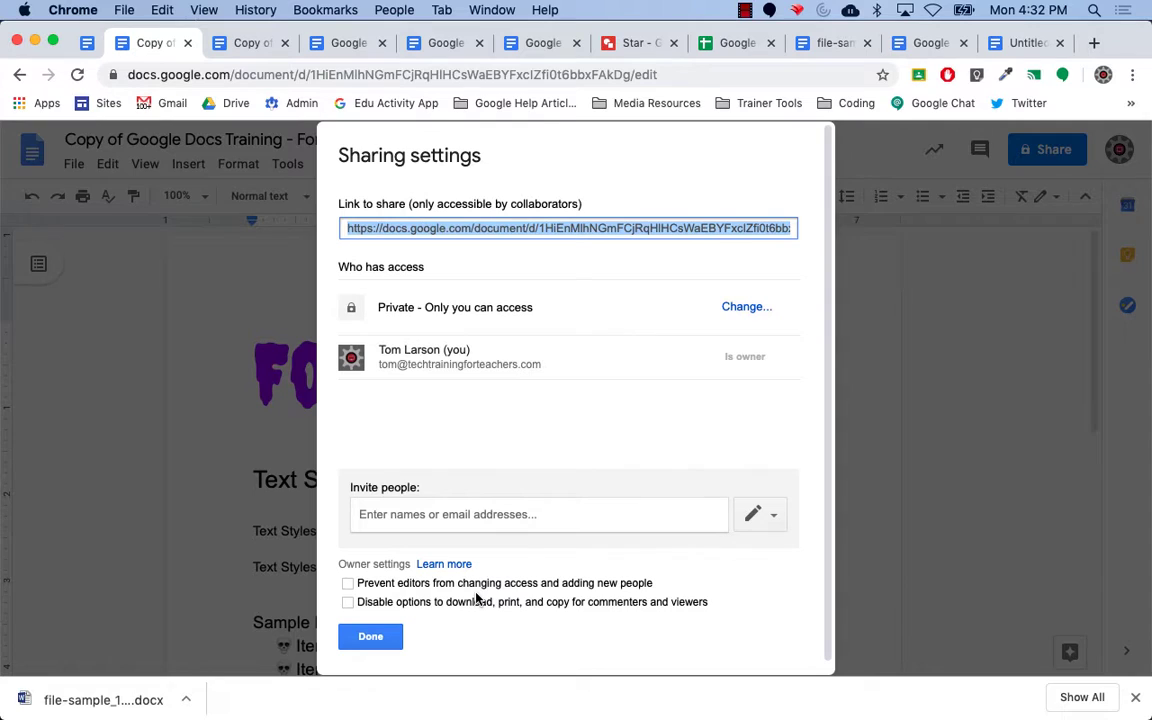
click(372, 637)
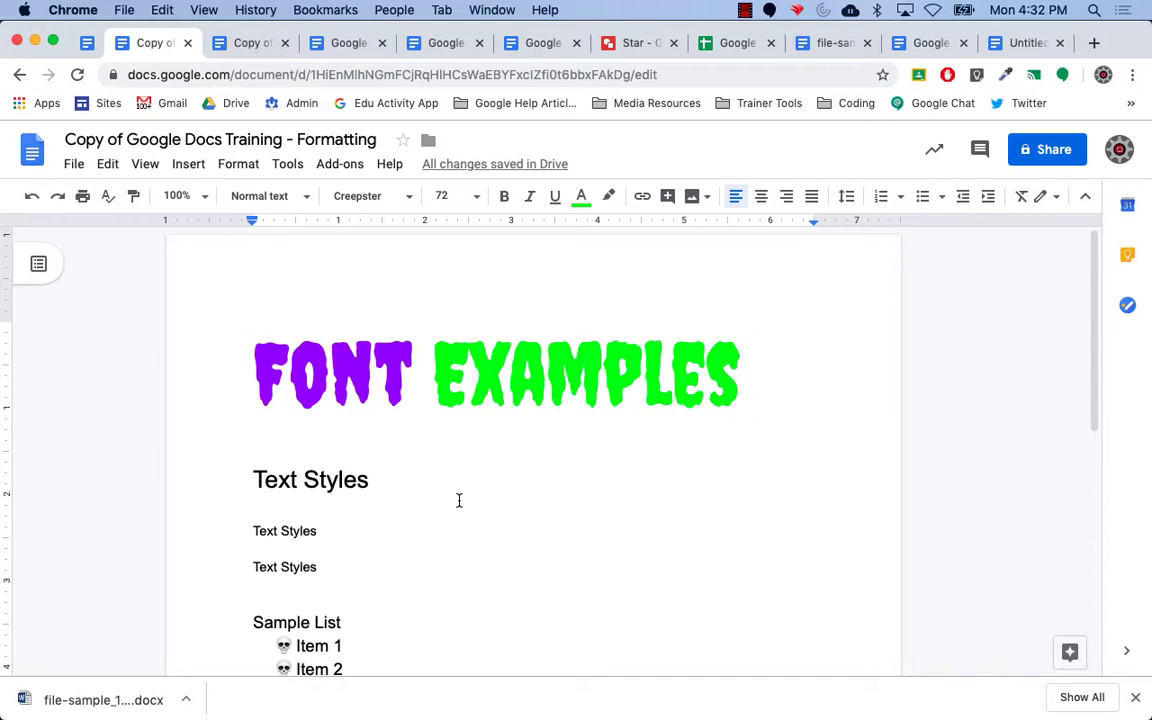
click(76, 165)
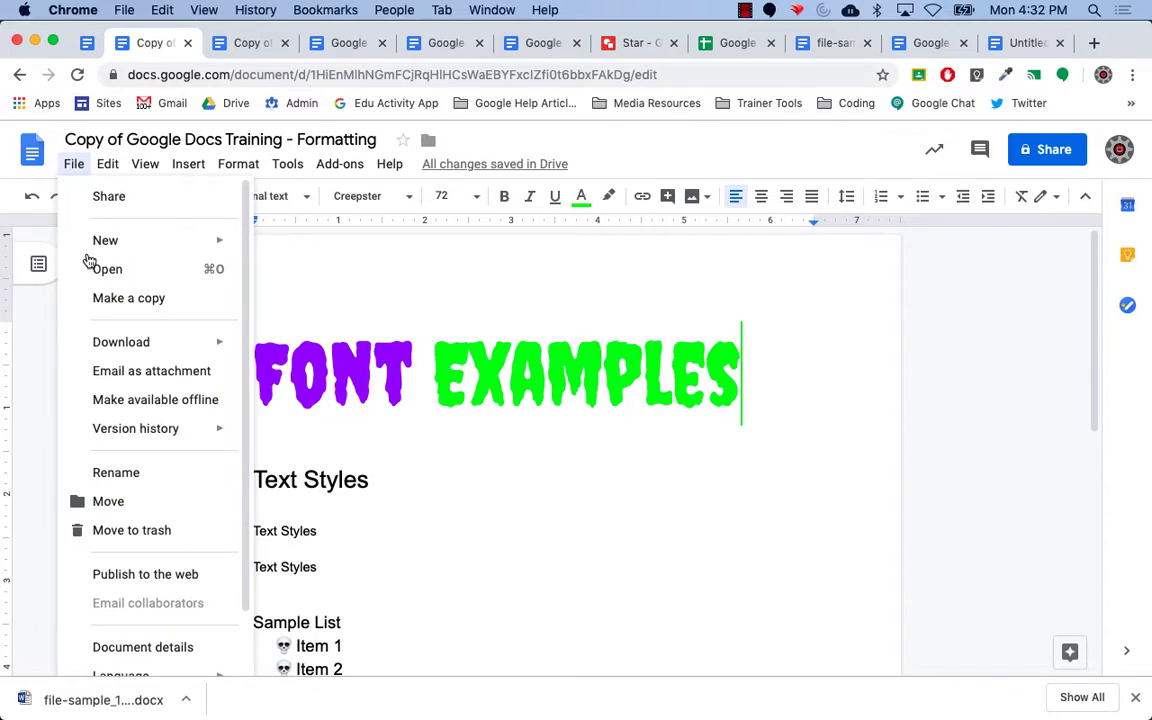
click(155, 376)
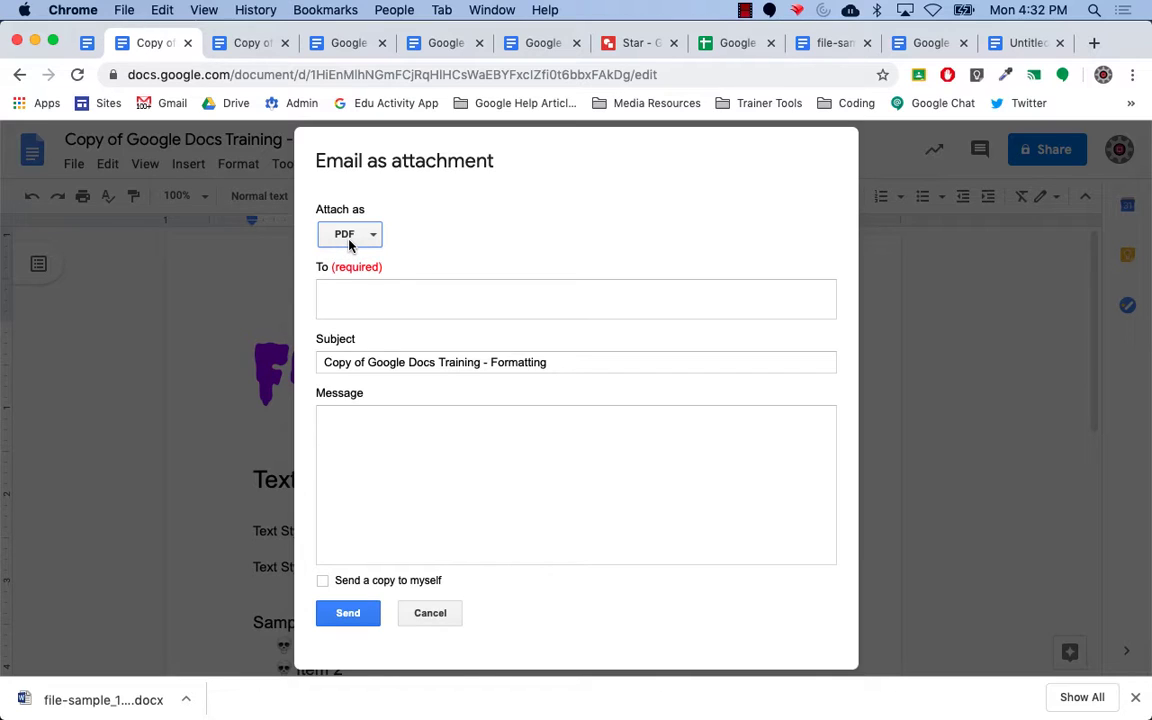
click(368, 237)
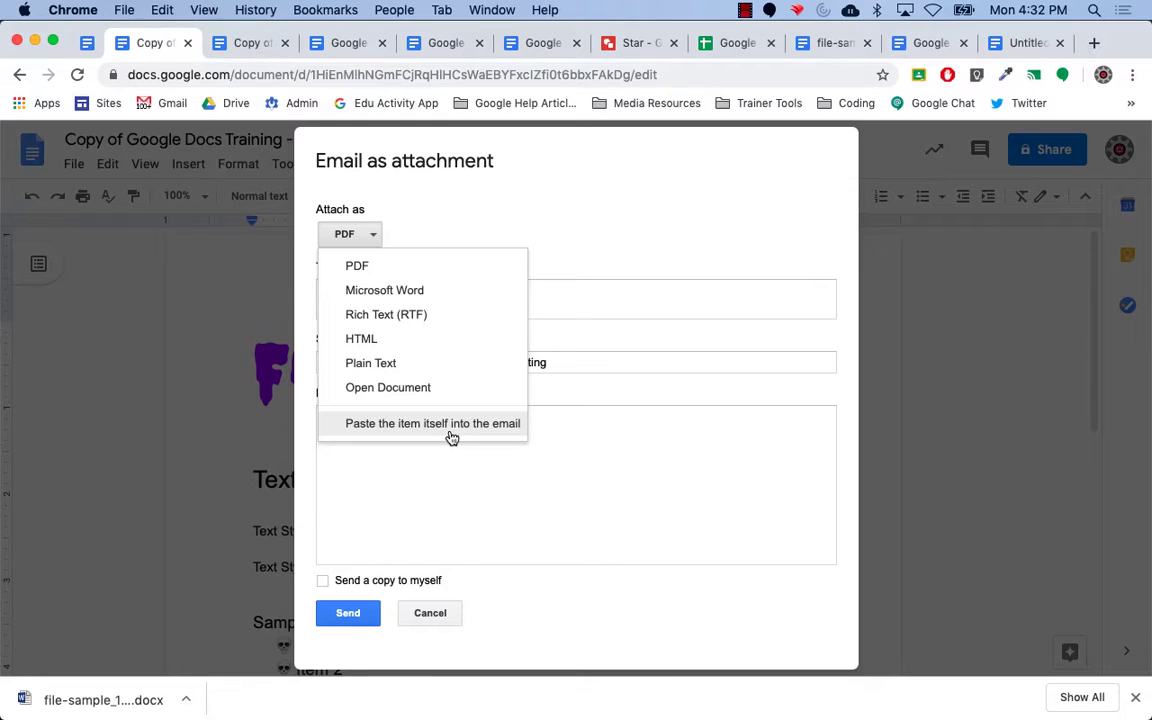
click(405, 266)
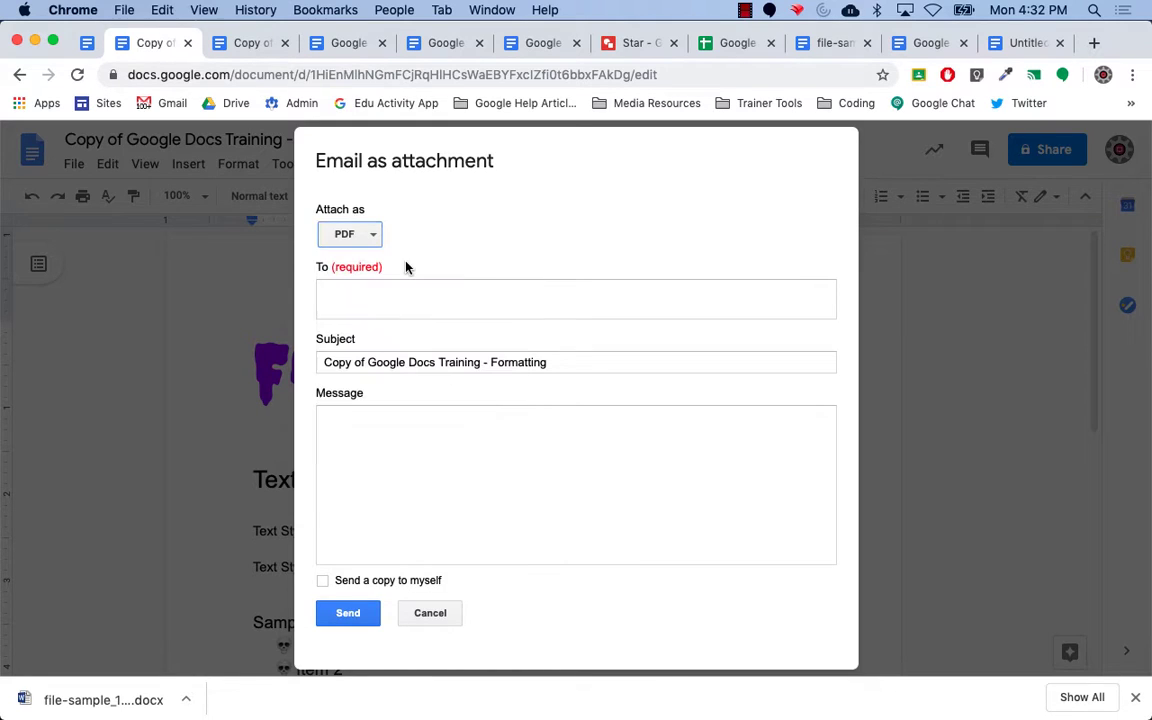
click(377, 300)
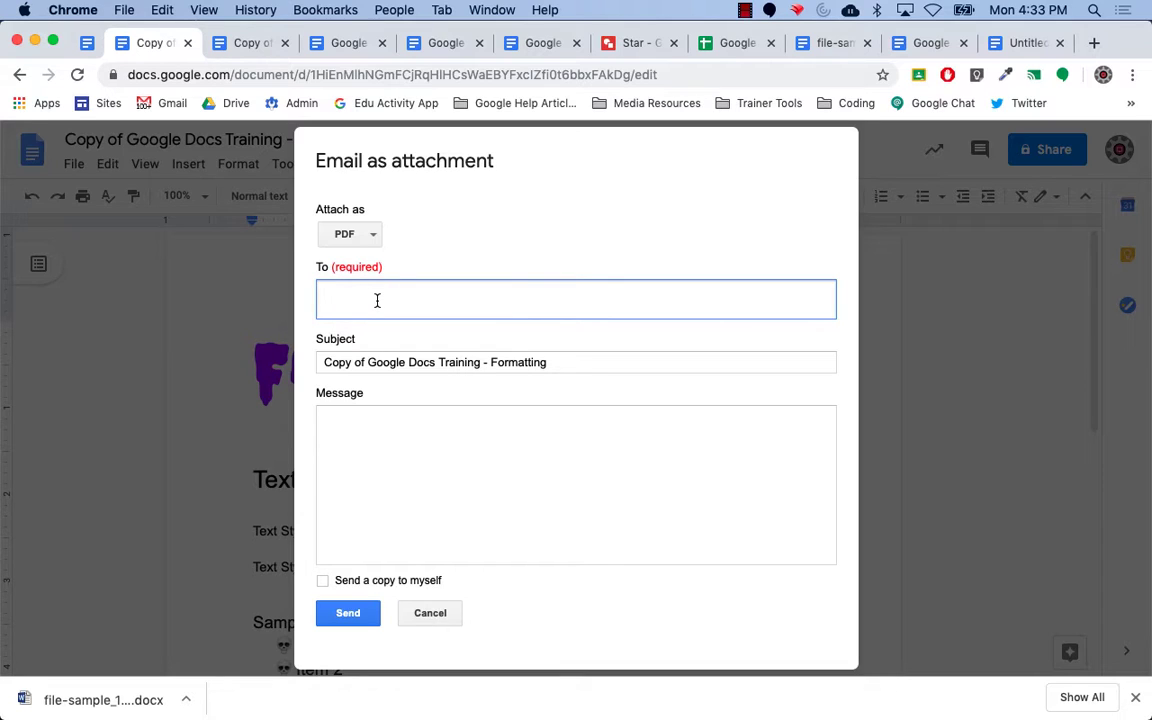
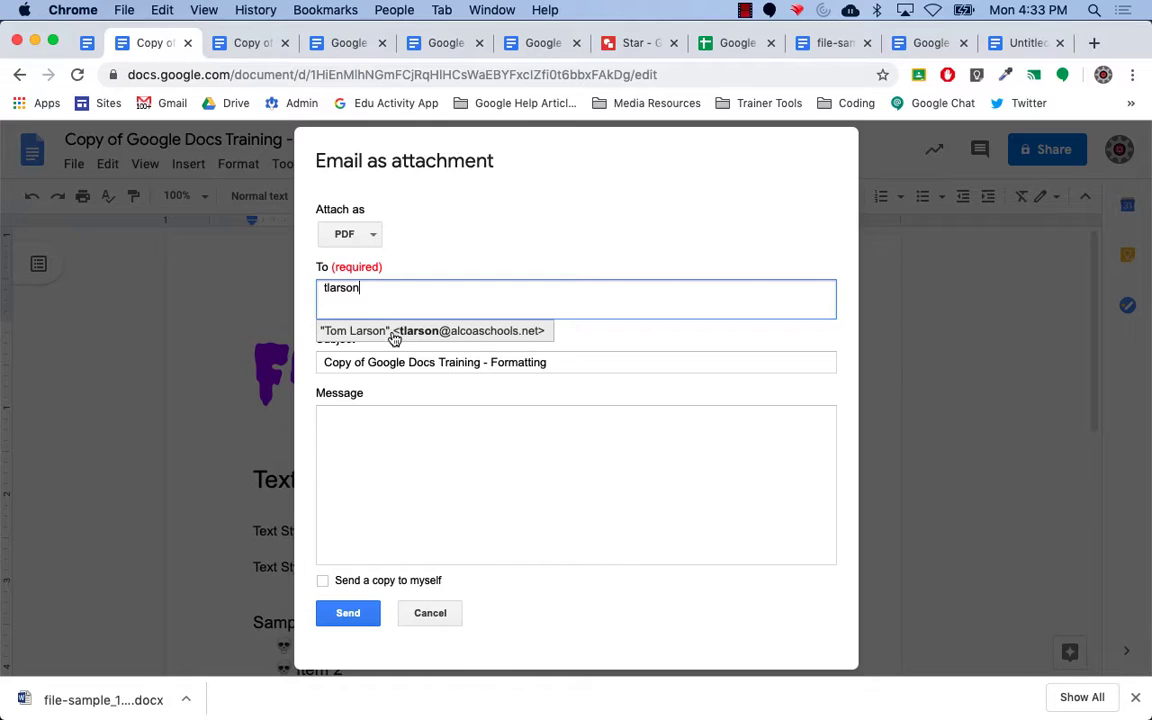
click(395, 340)
click(385, 458)
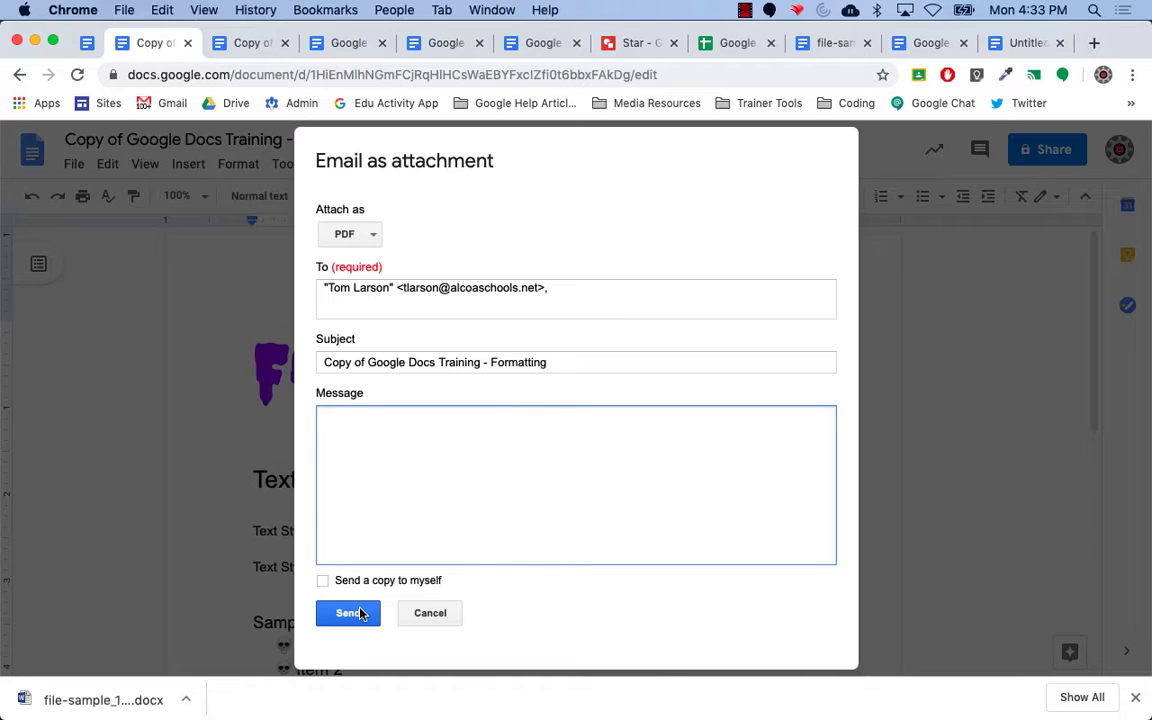
click(440, 614)
Return to the Training (Student Version) tab and scroll down to the Distributing section.
click(86, 43)
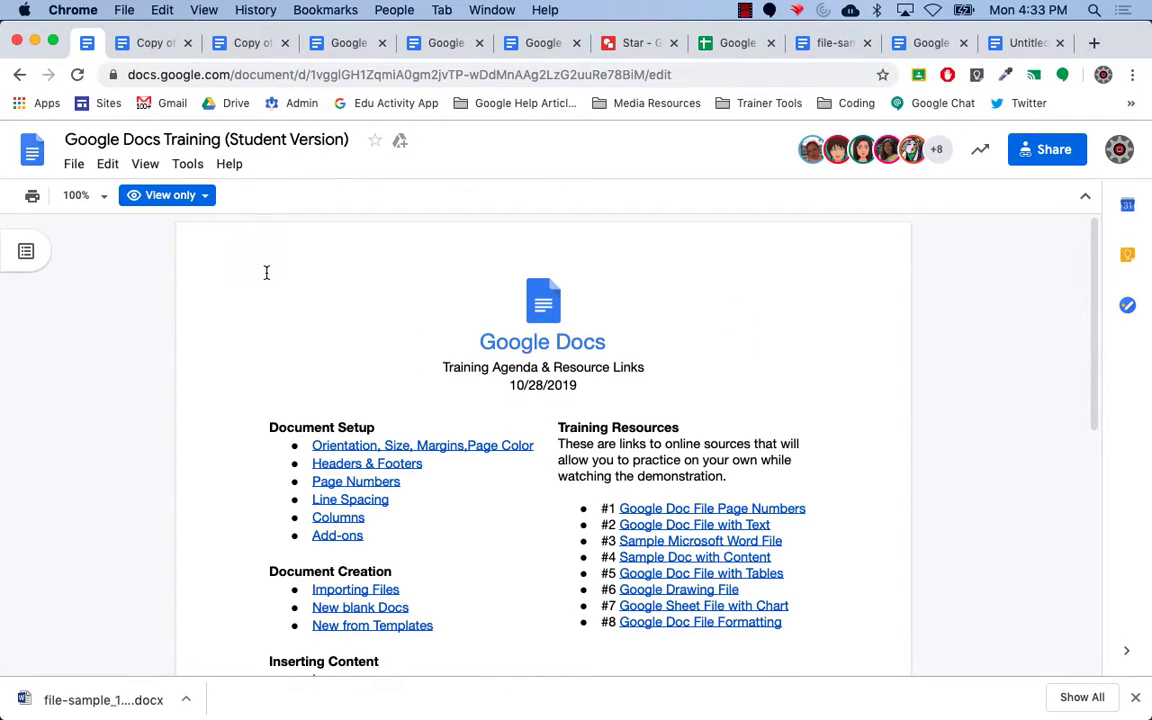
drag(1095, 244, 1092, 510)
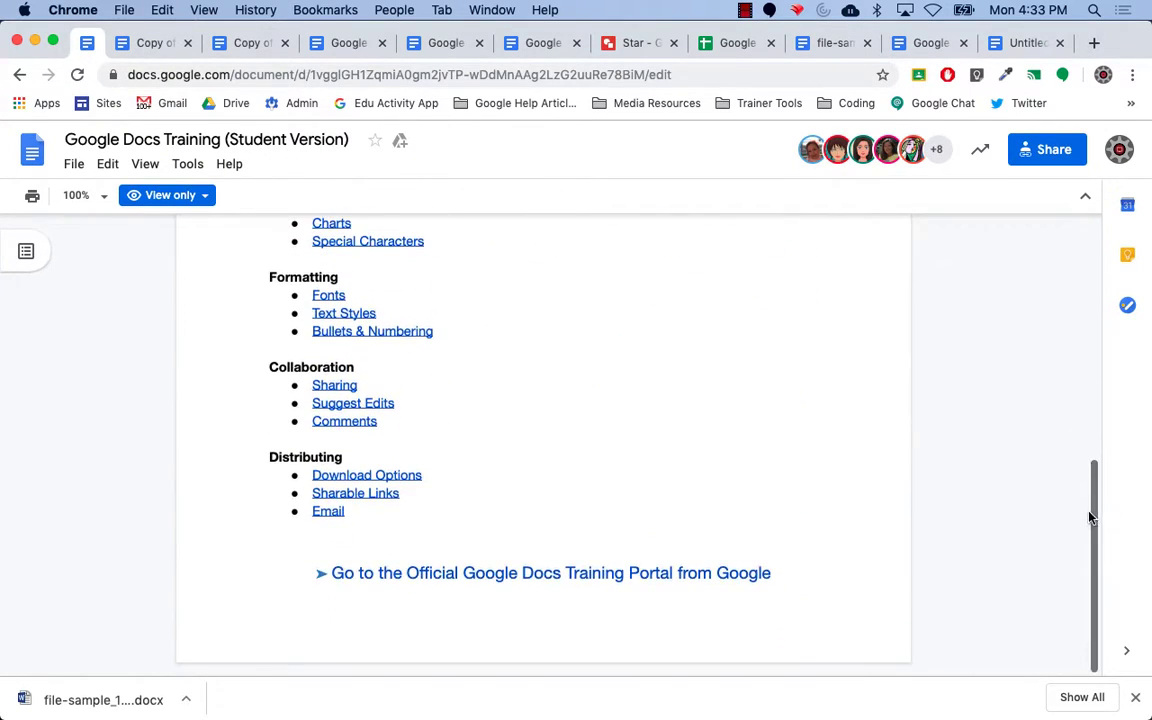